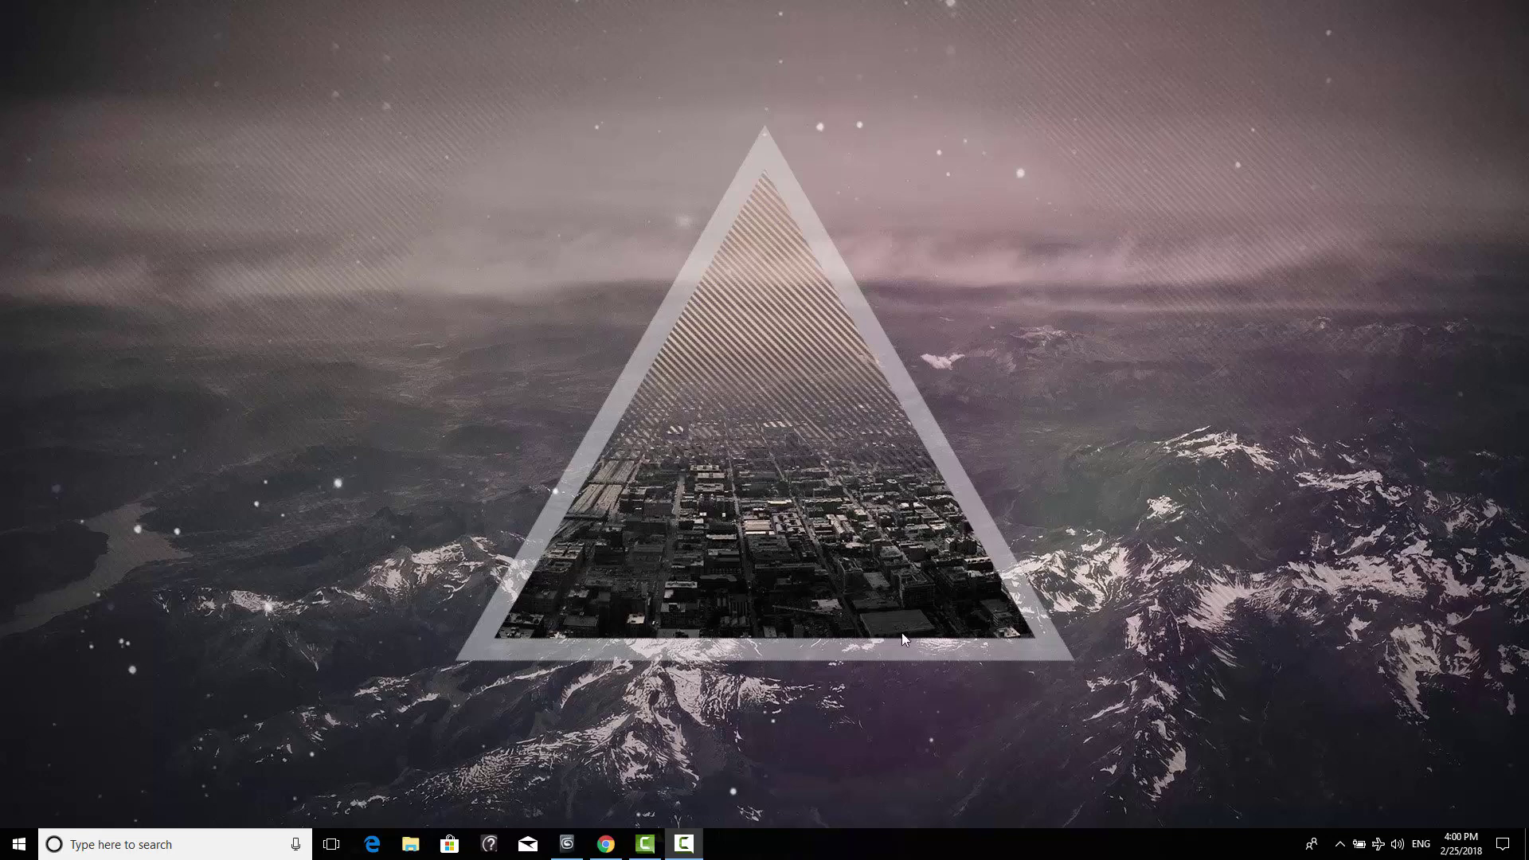
Switch to 3ds Max with the table scene, view the YouTube channel page in Chrome, and return to the scene.
left_click(566, 843)
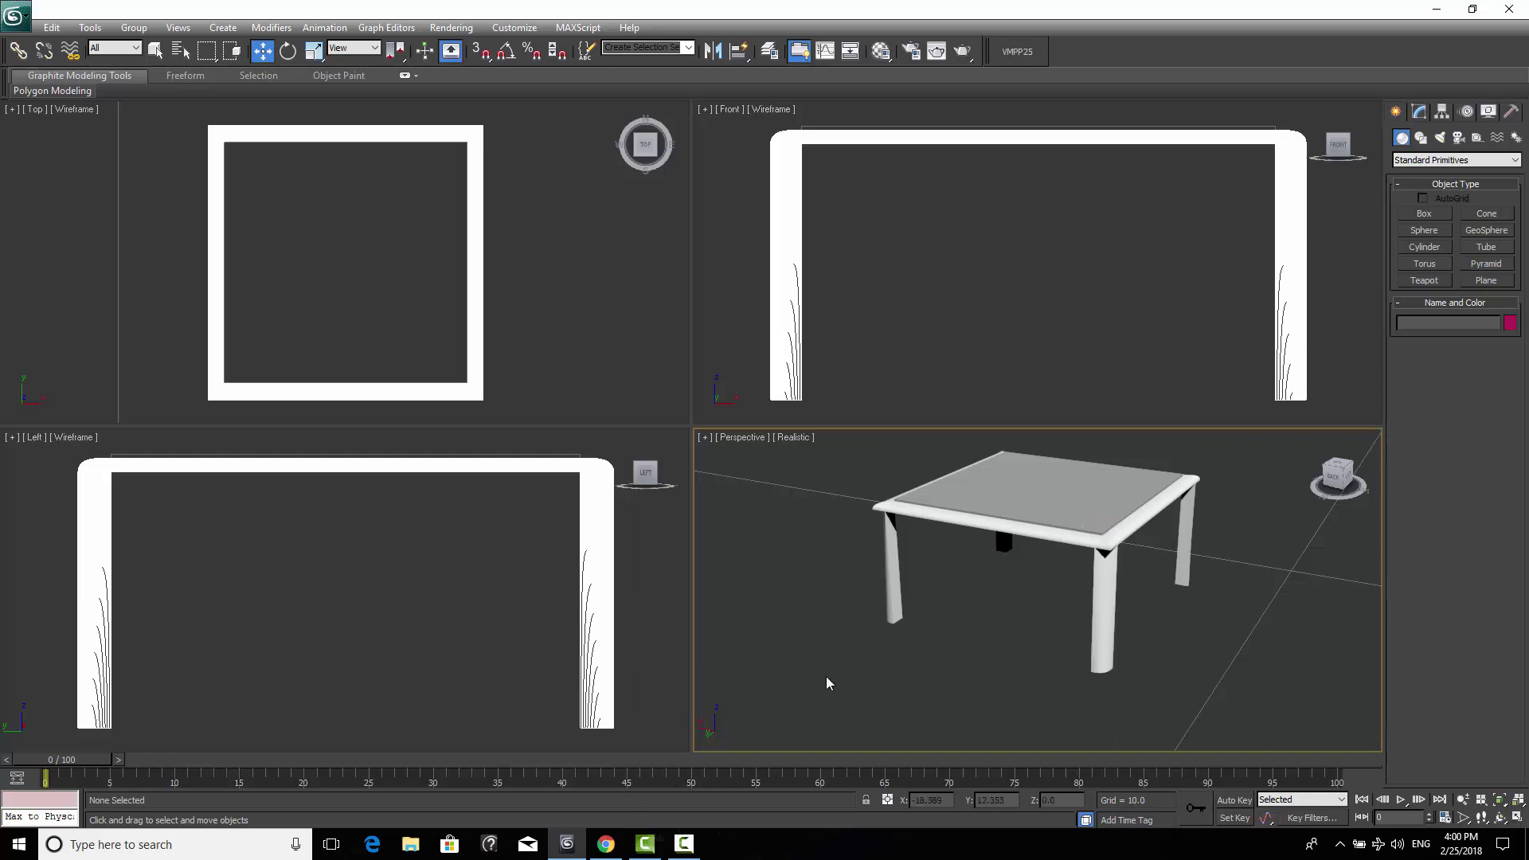
middle_click_drag(825, 676, 809, 669)
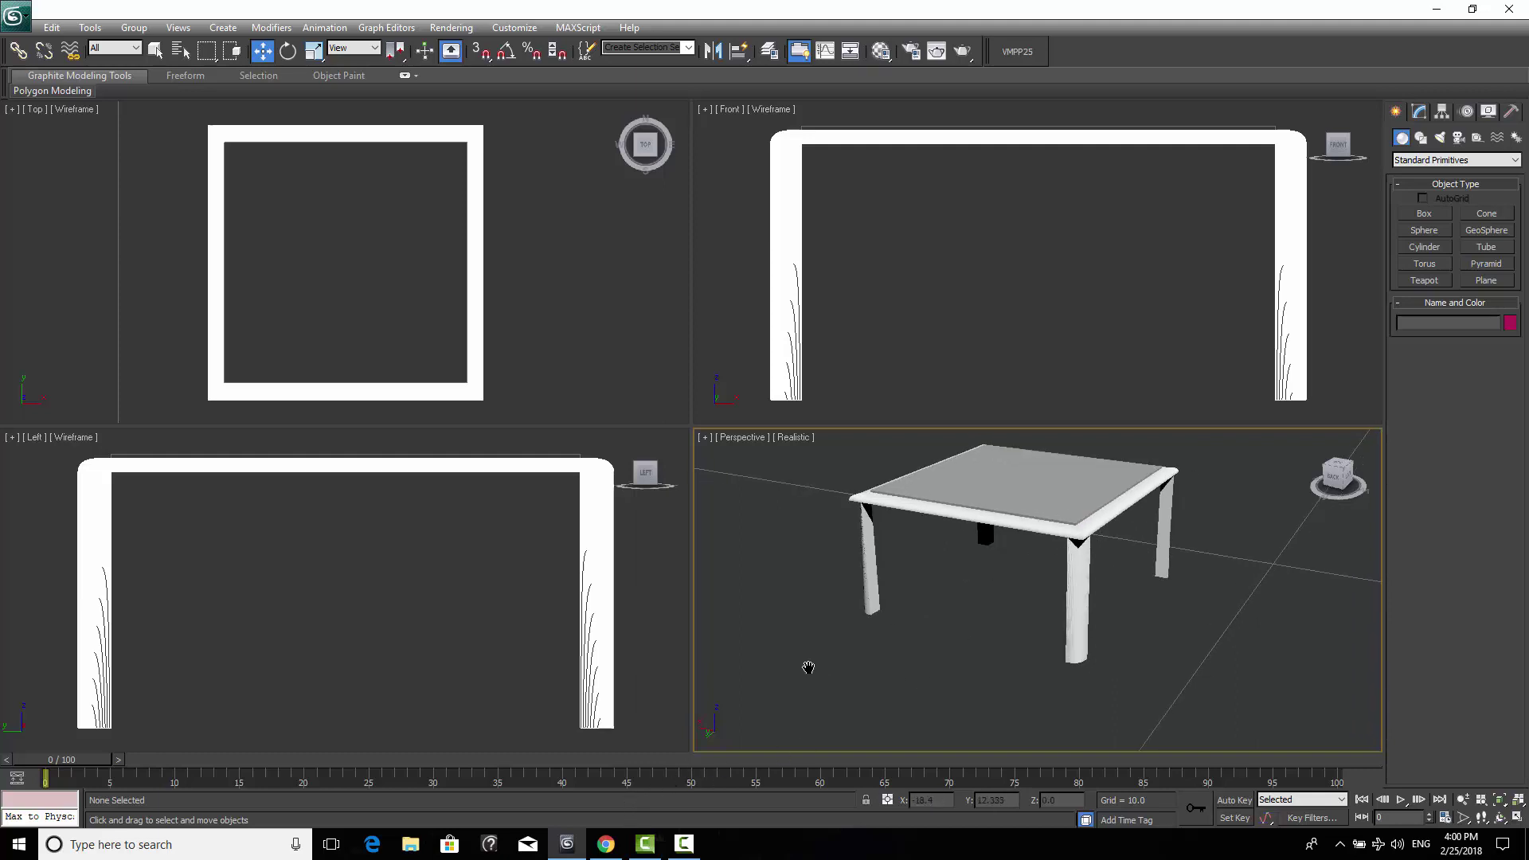
left_click(604, 854)
key("F4")
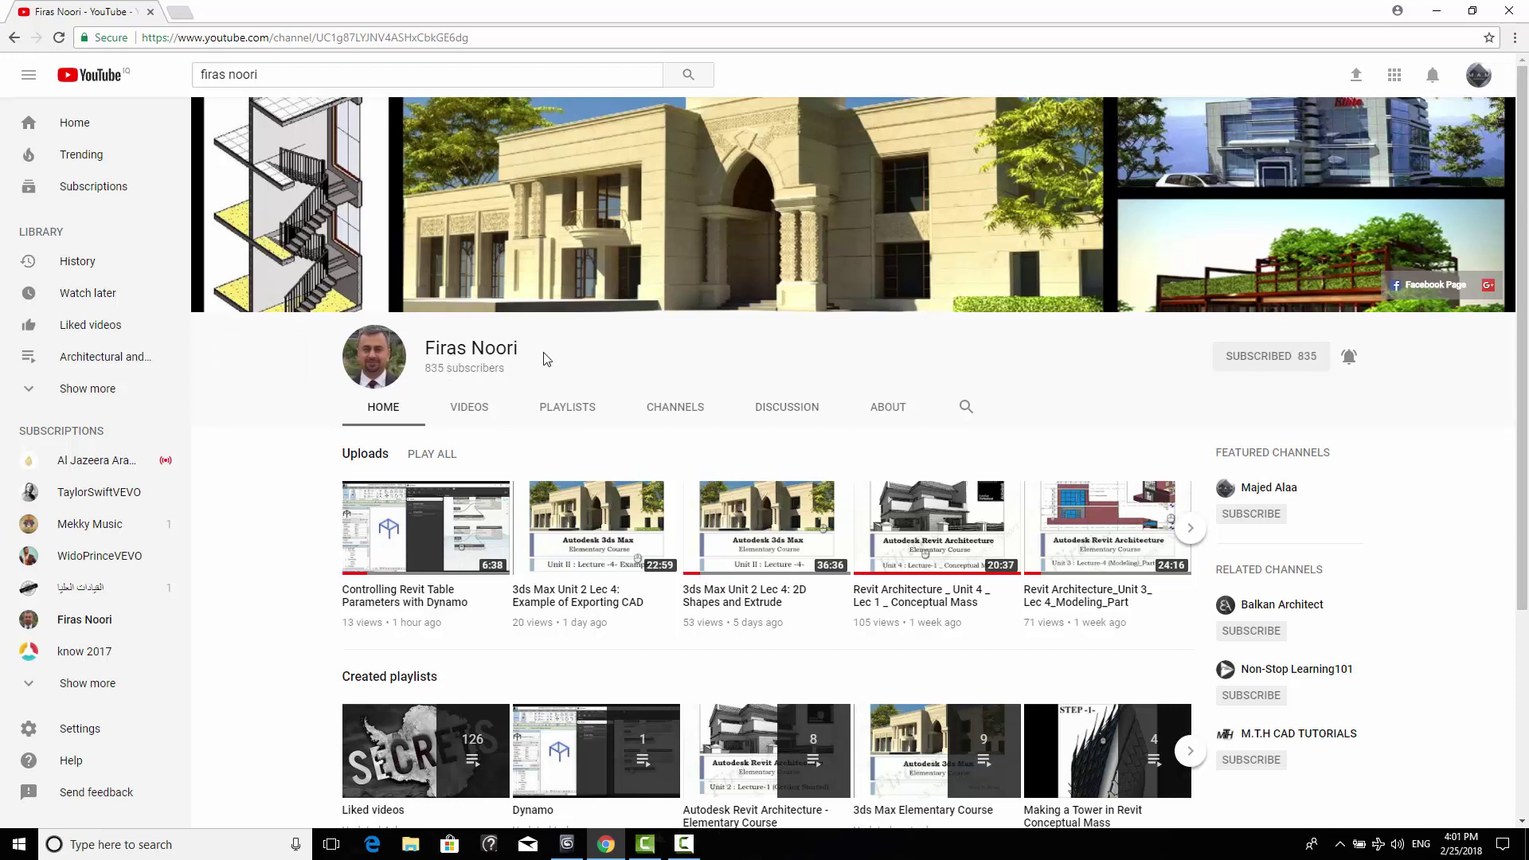
left_click(607, 848)
Maximize the Perspective viewport and view the finished table from a raised corner angle.
middle_click_drag(944, 622, 933, 618)
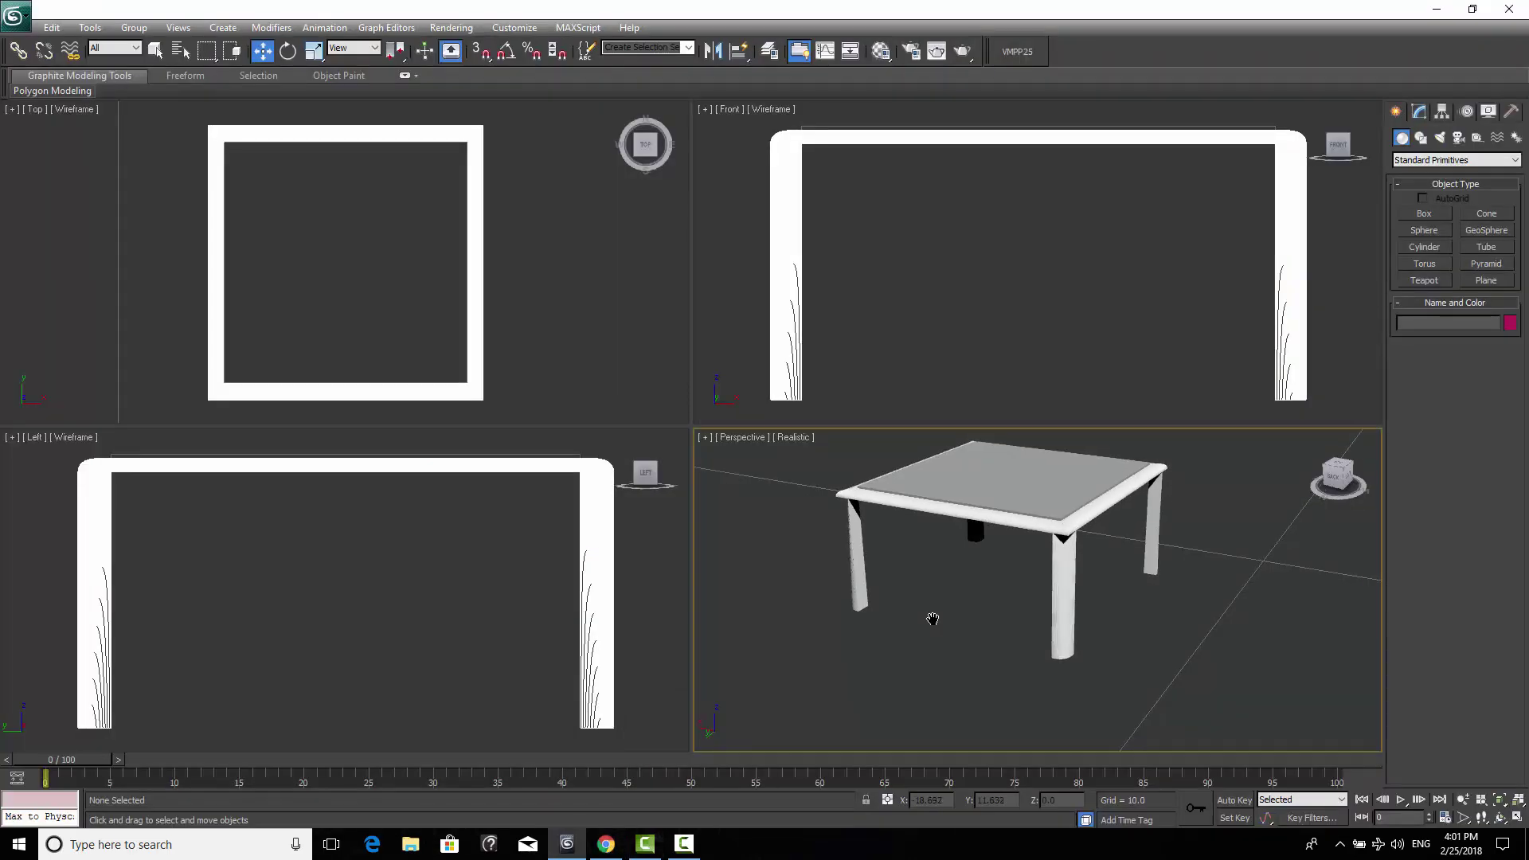
key("alt+w")
scroll(828, 565, "down", 3)
scroll(719, 513, "up", 2)
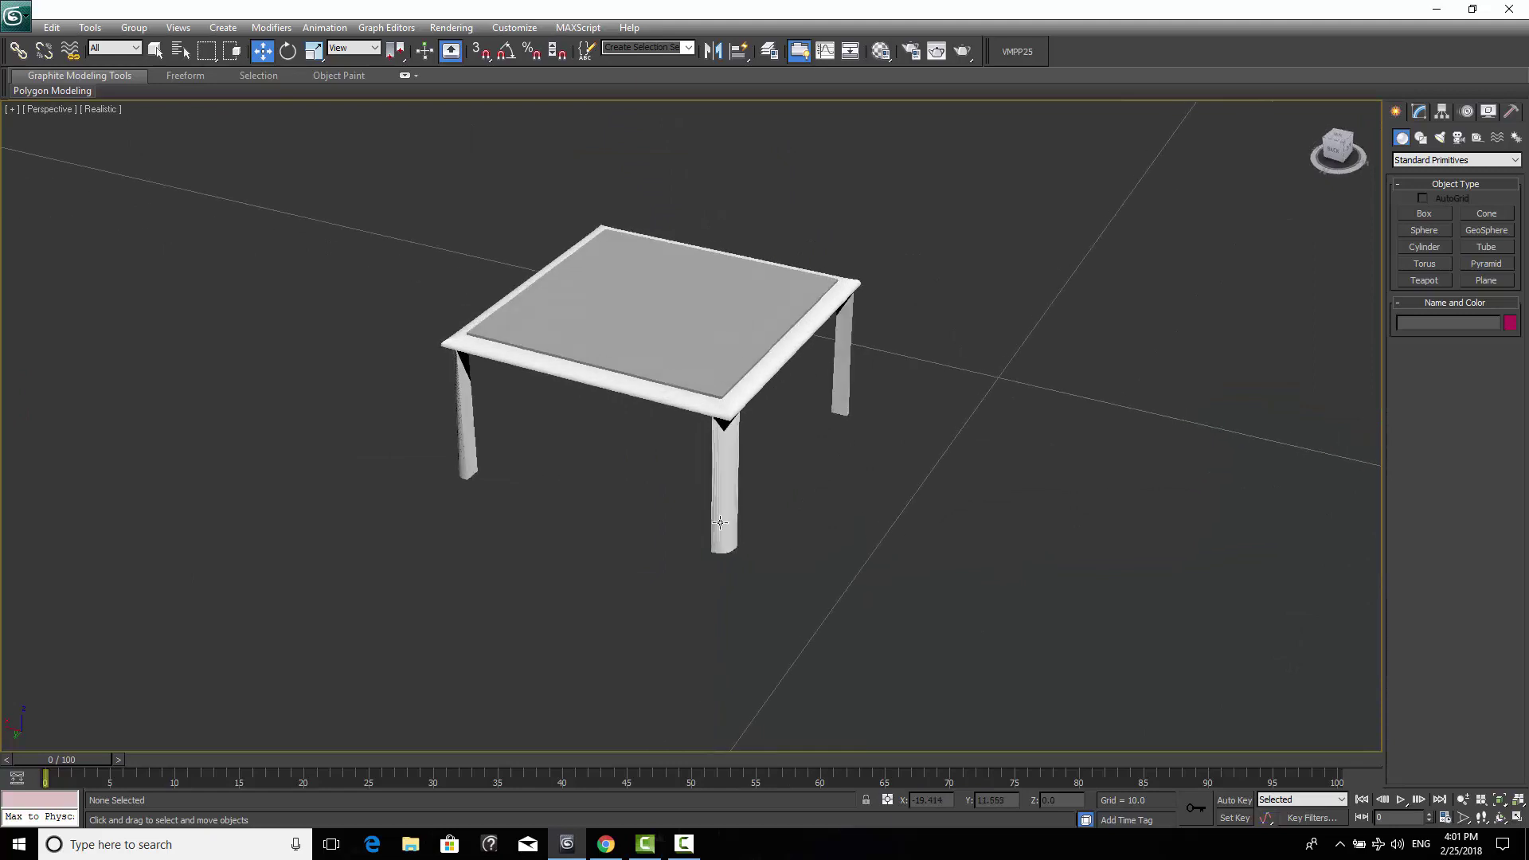
middle_click_drag(720, 522, 699, 520, "alt")
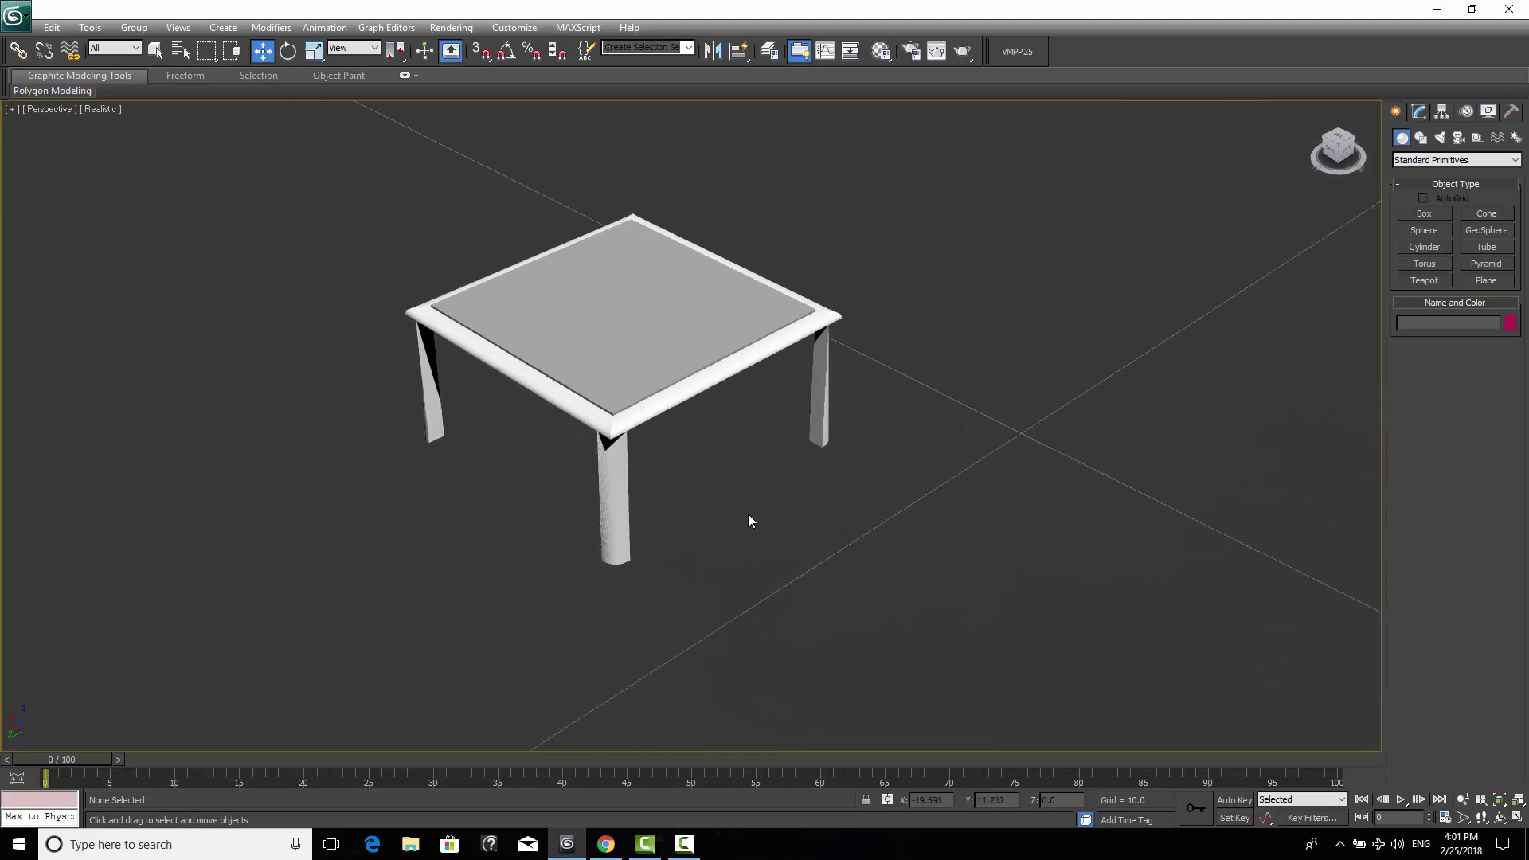
Set the system unit scale to 1 unit = 1.0 meters and accept the units setup.
left_click(514, 27)
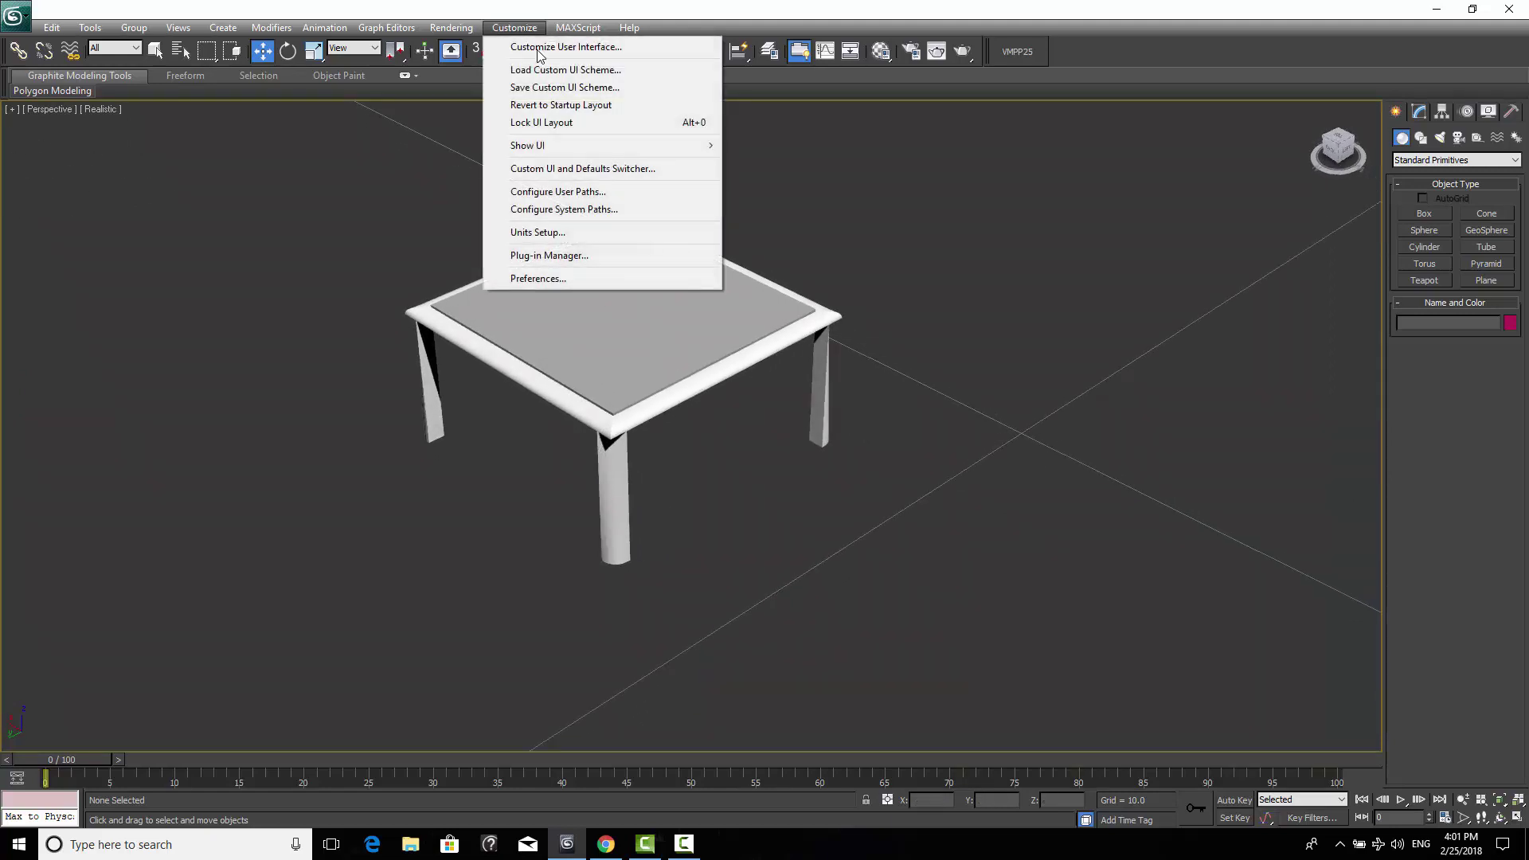
left_click(592, 237)
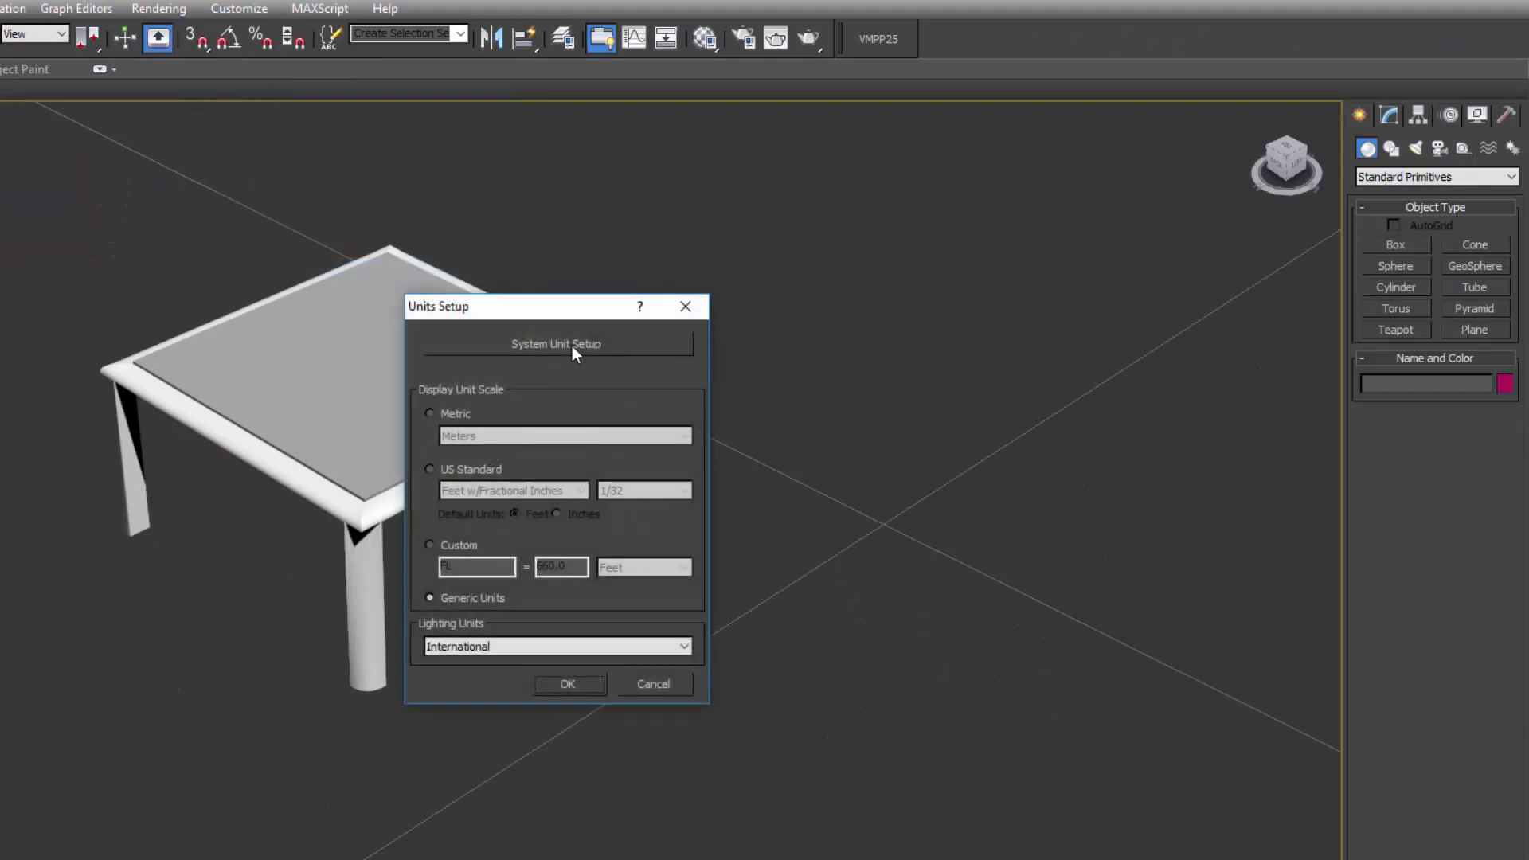
left_click(571, 345)
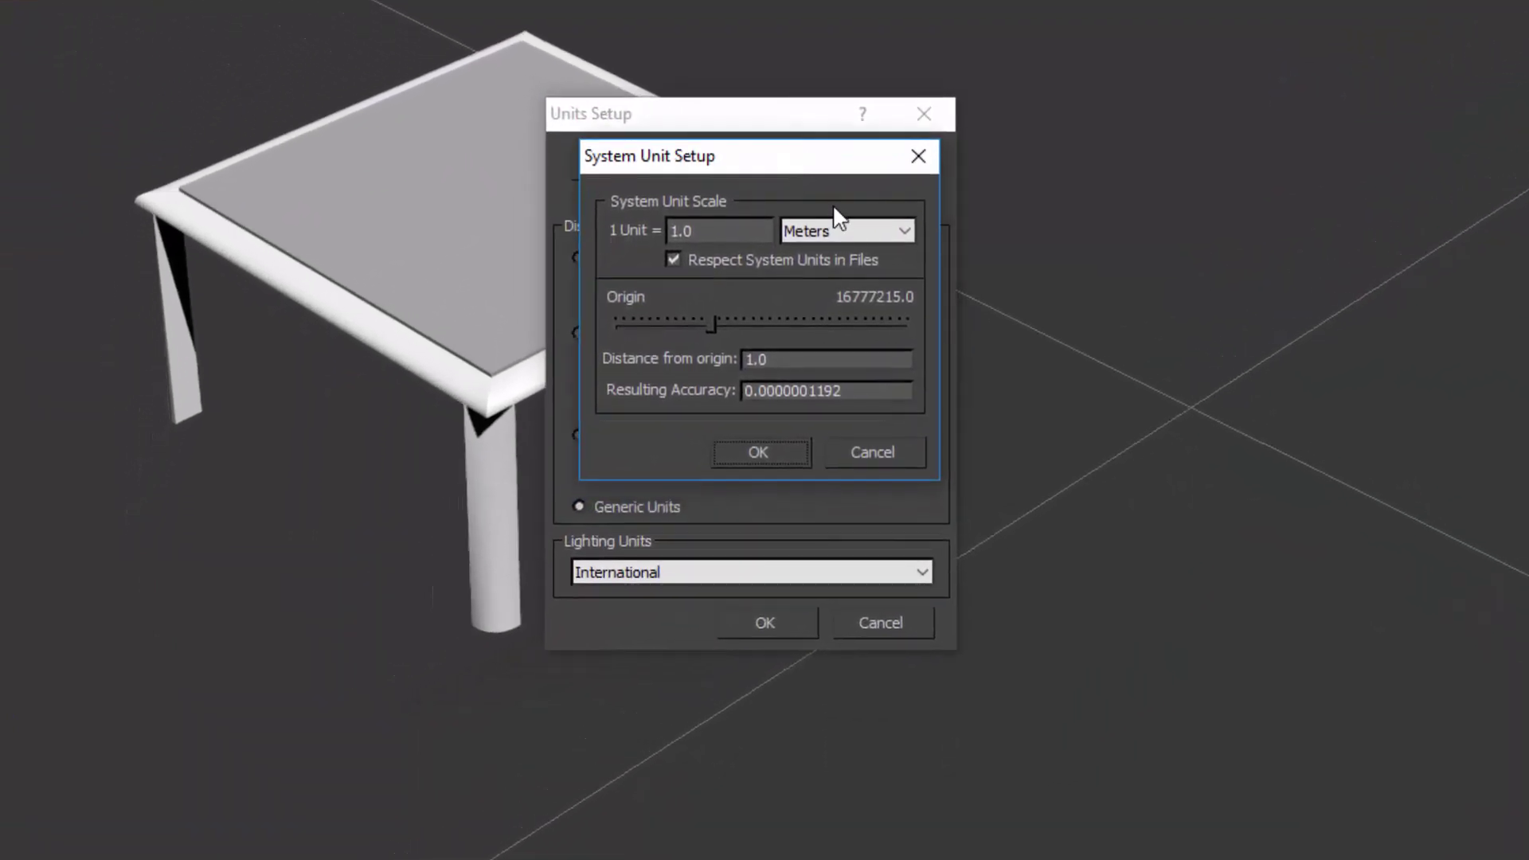
left_click(892, 237)
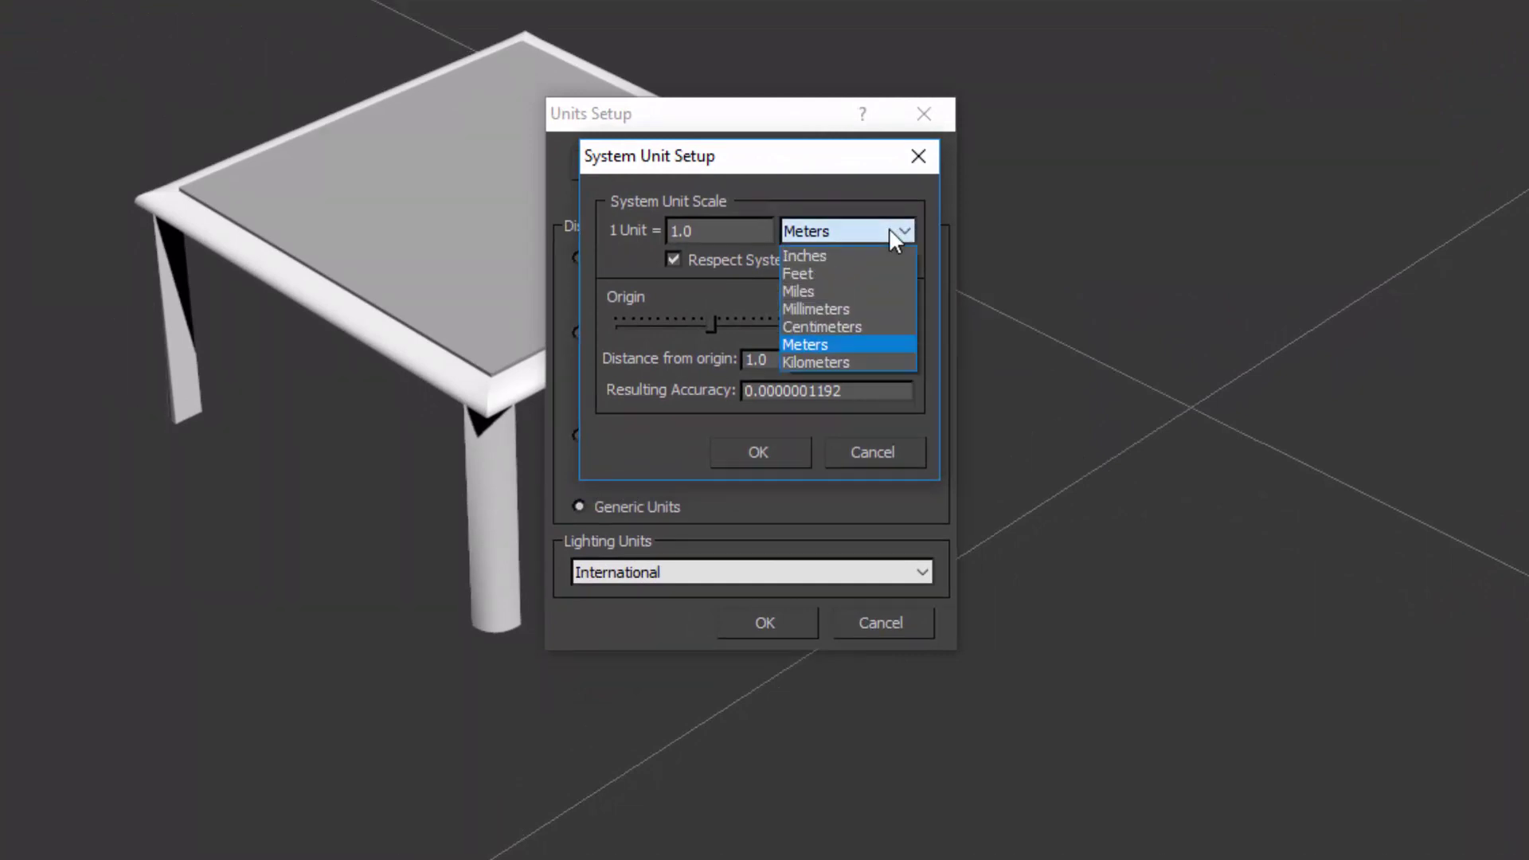
left_click(813, 345)
left_click(757, 449)
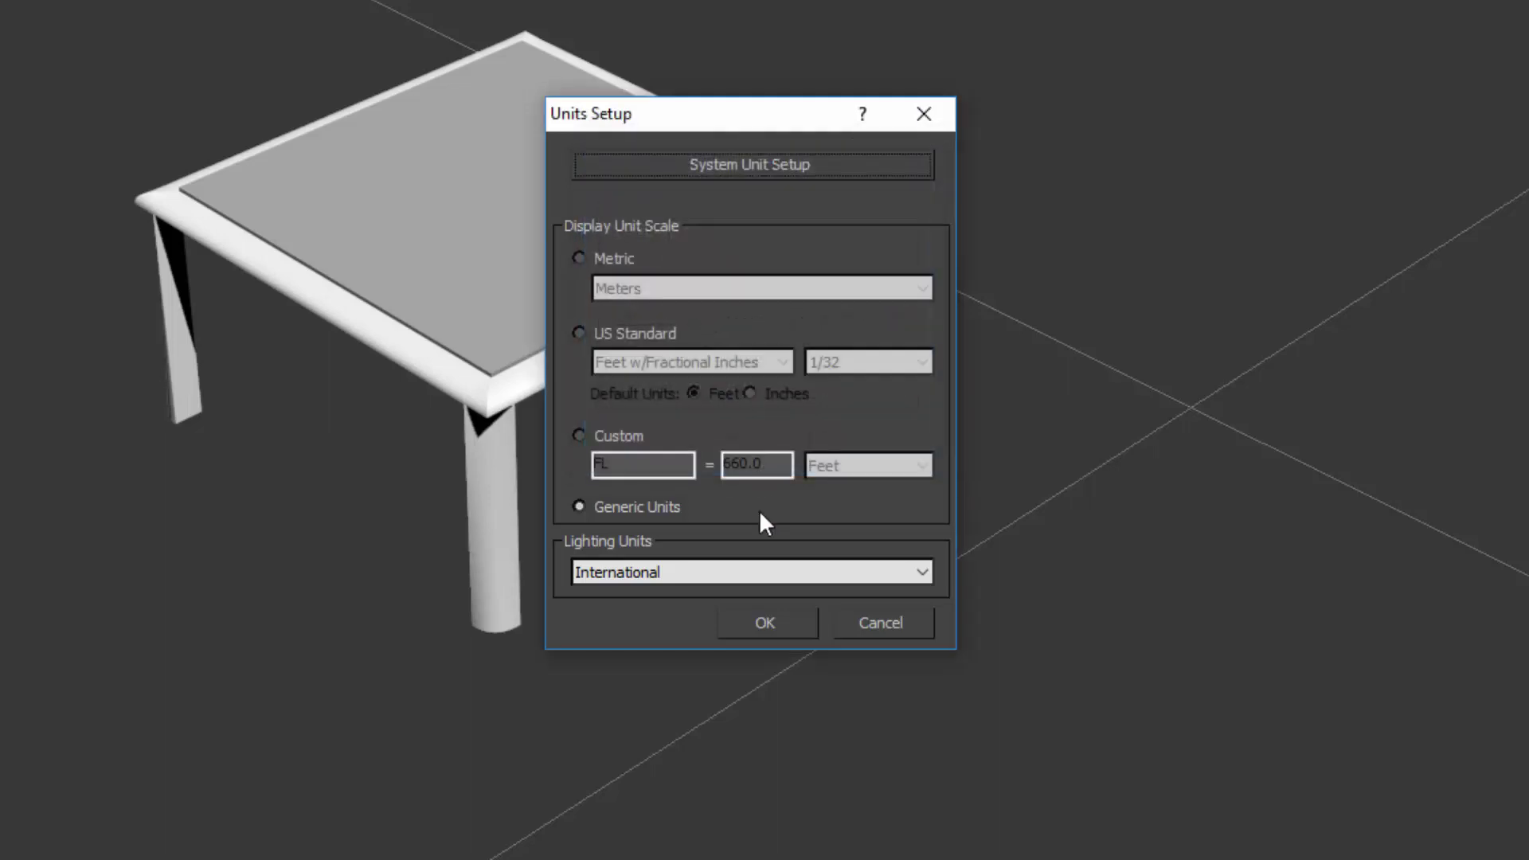
left_click(764, 622)
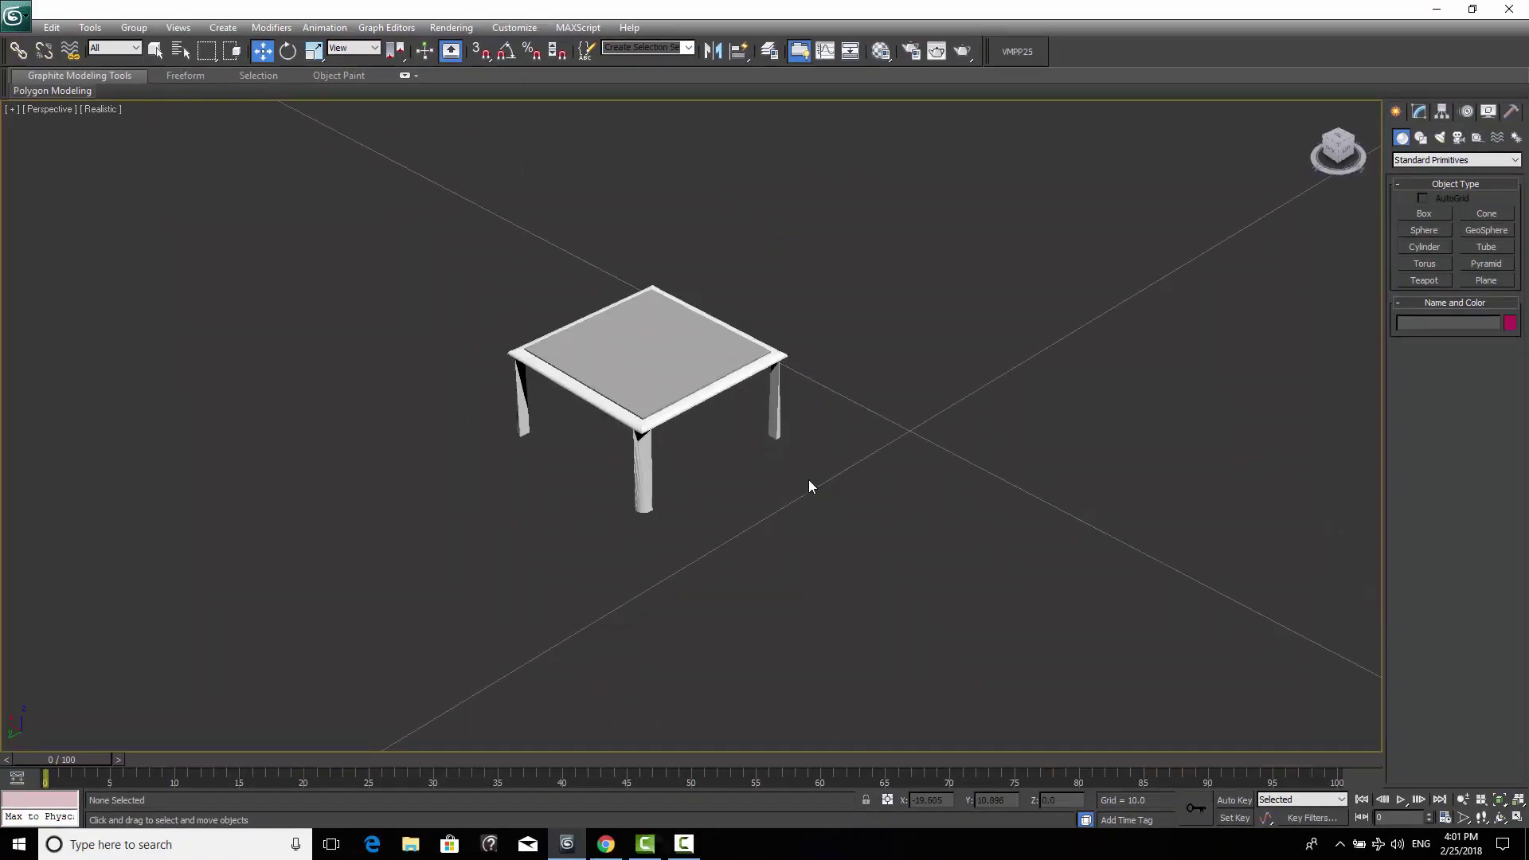
Create a flat box beside the table, about 1.74 long, 2.19 wide and 0.1 high.
middle_click_drag(809, 486, 751, 488, "alt")
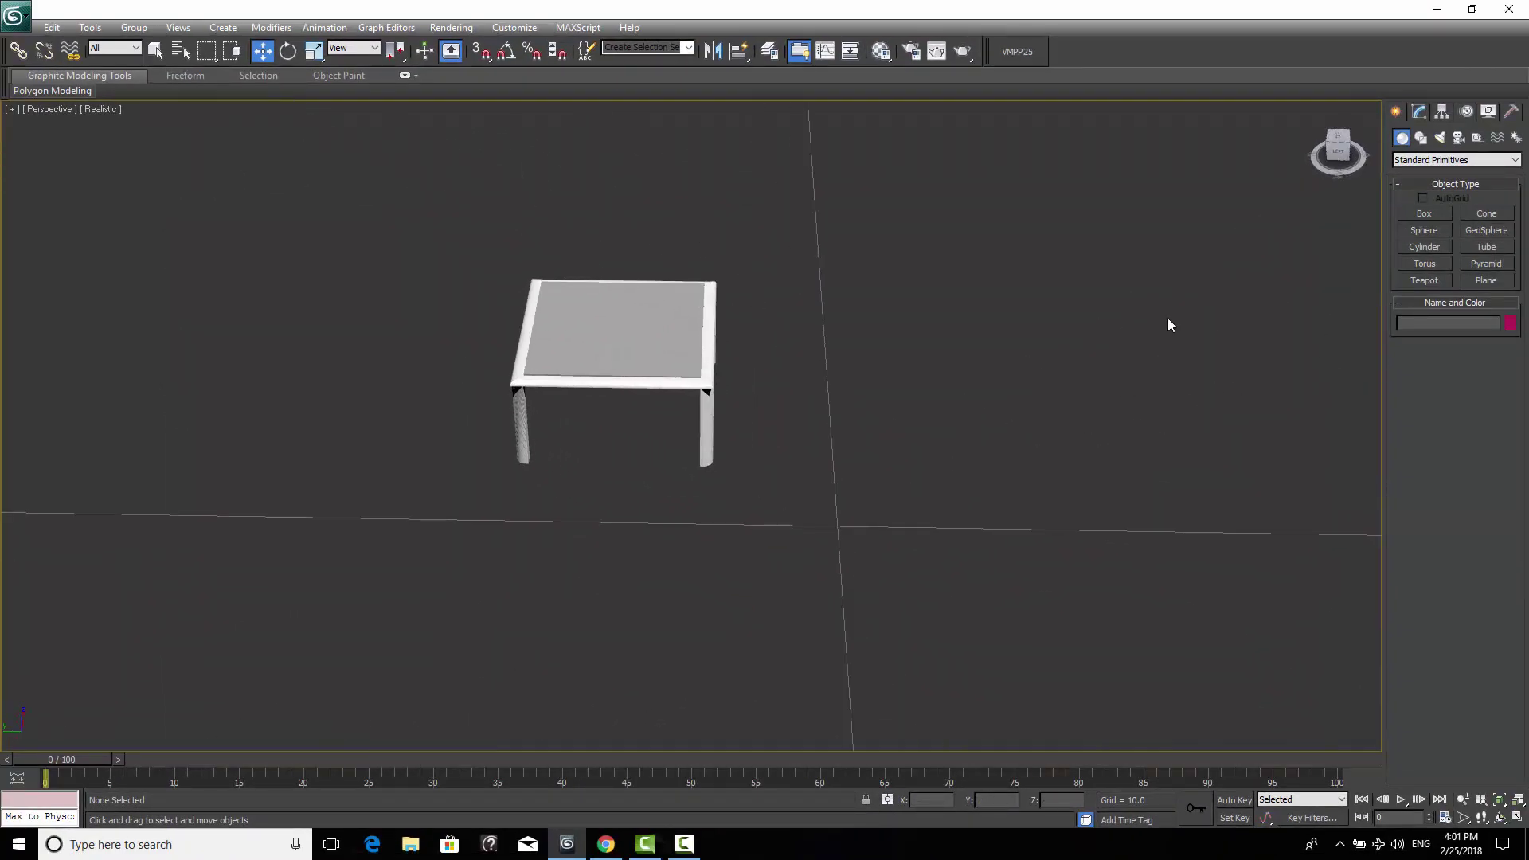
middle_click_drag(865, 419, 784, 436)
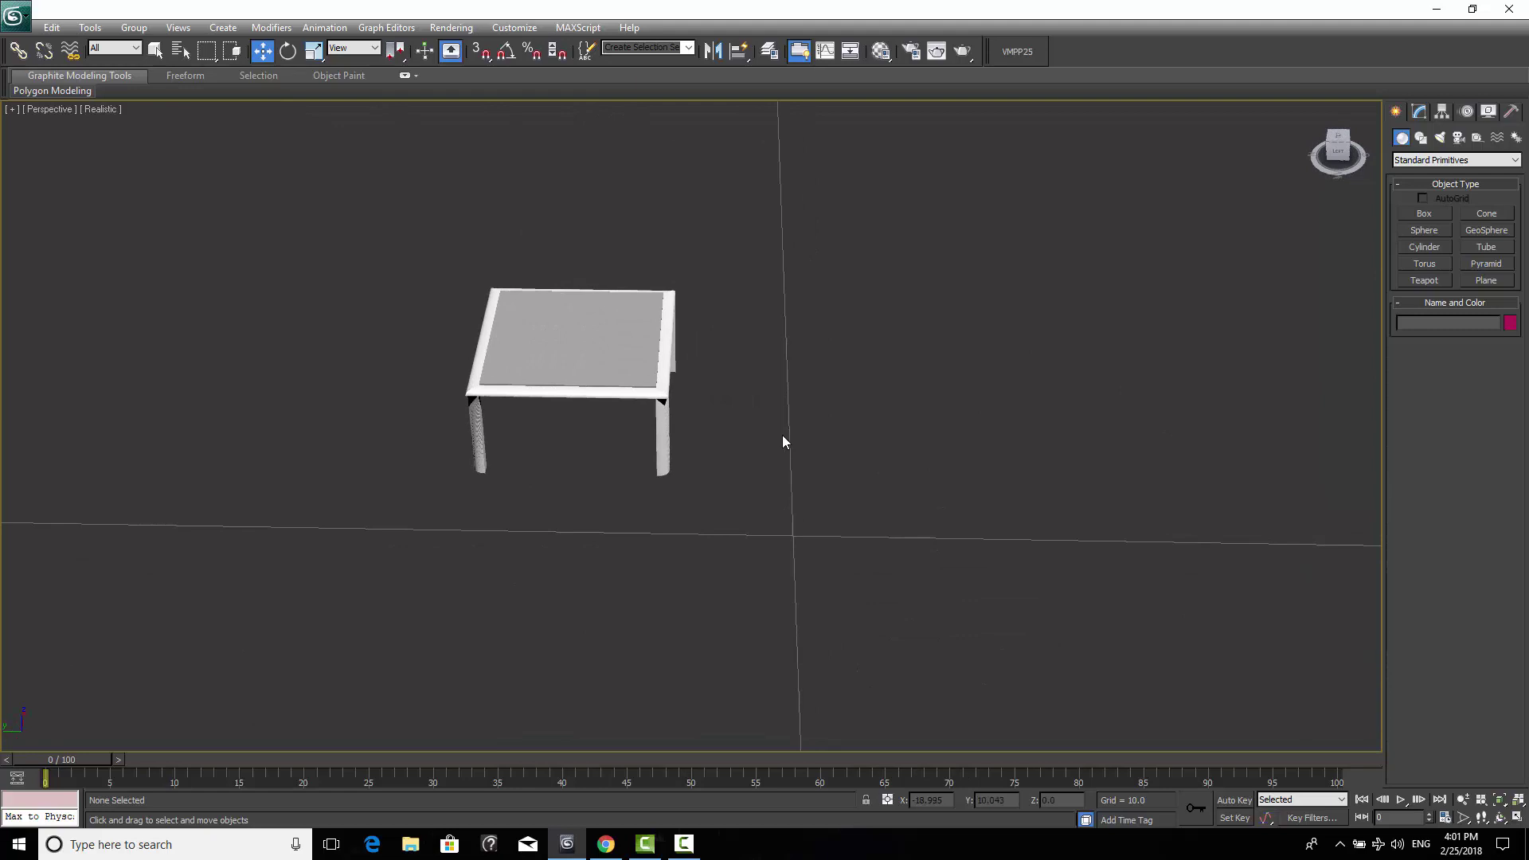
left_click(1430, 213)
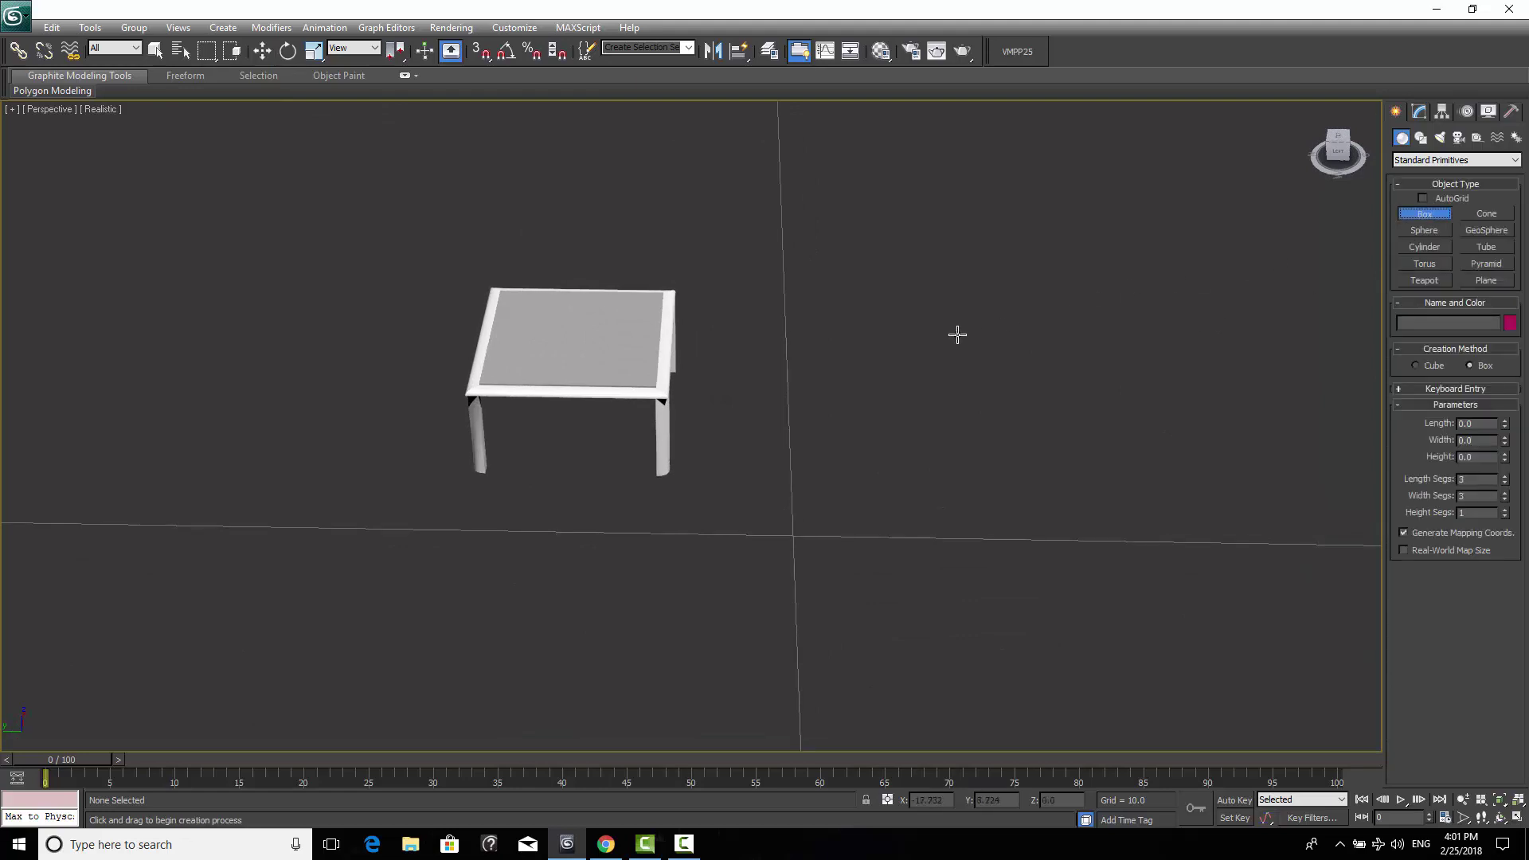
left_click_drag(1085, 297, 862, 481)
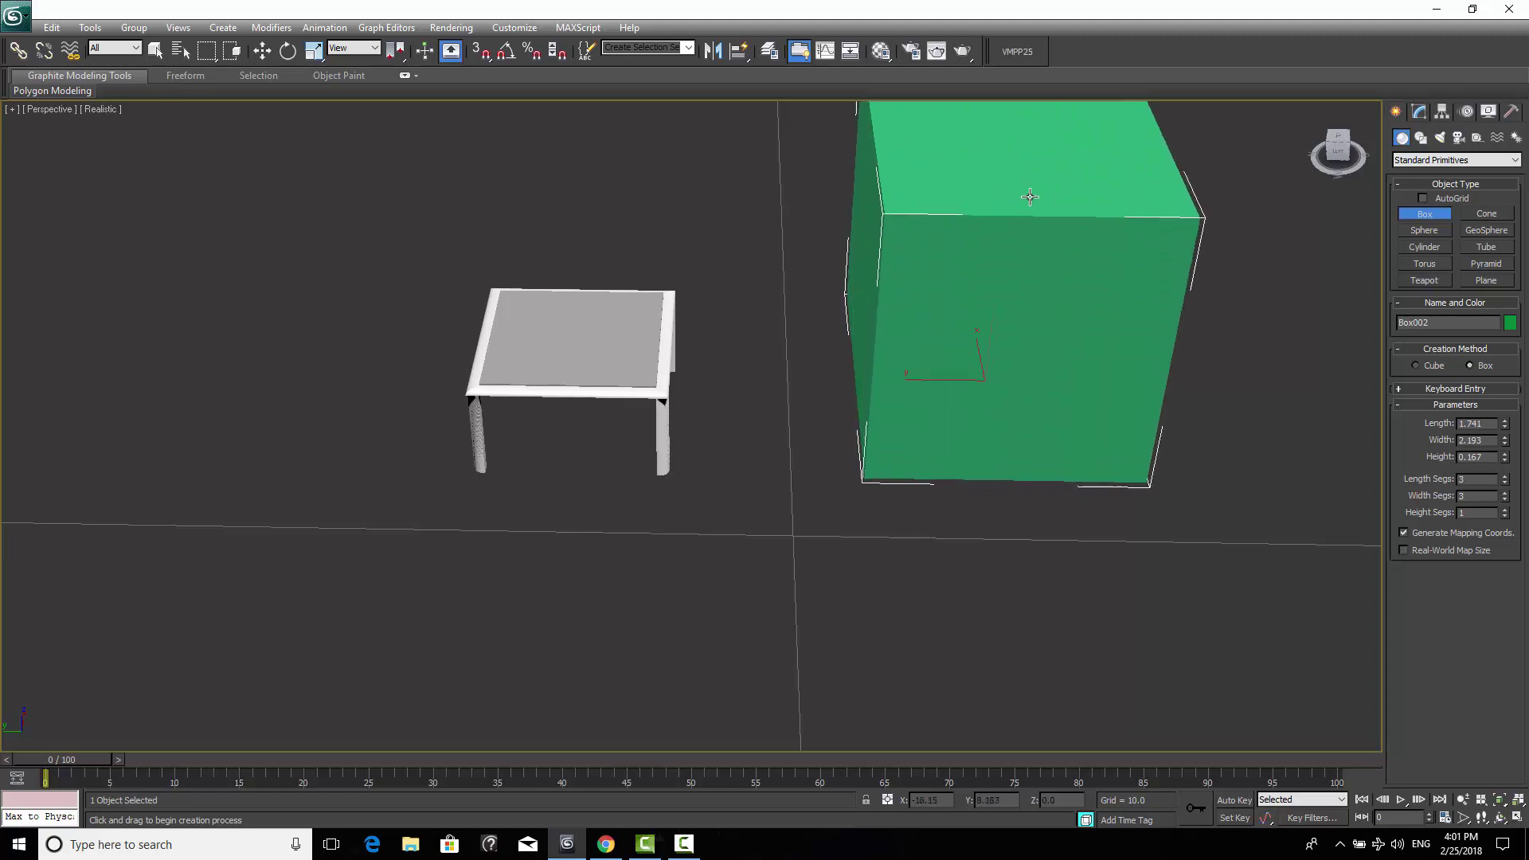
left_click(1068, 464)
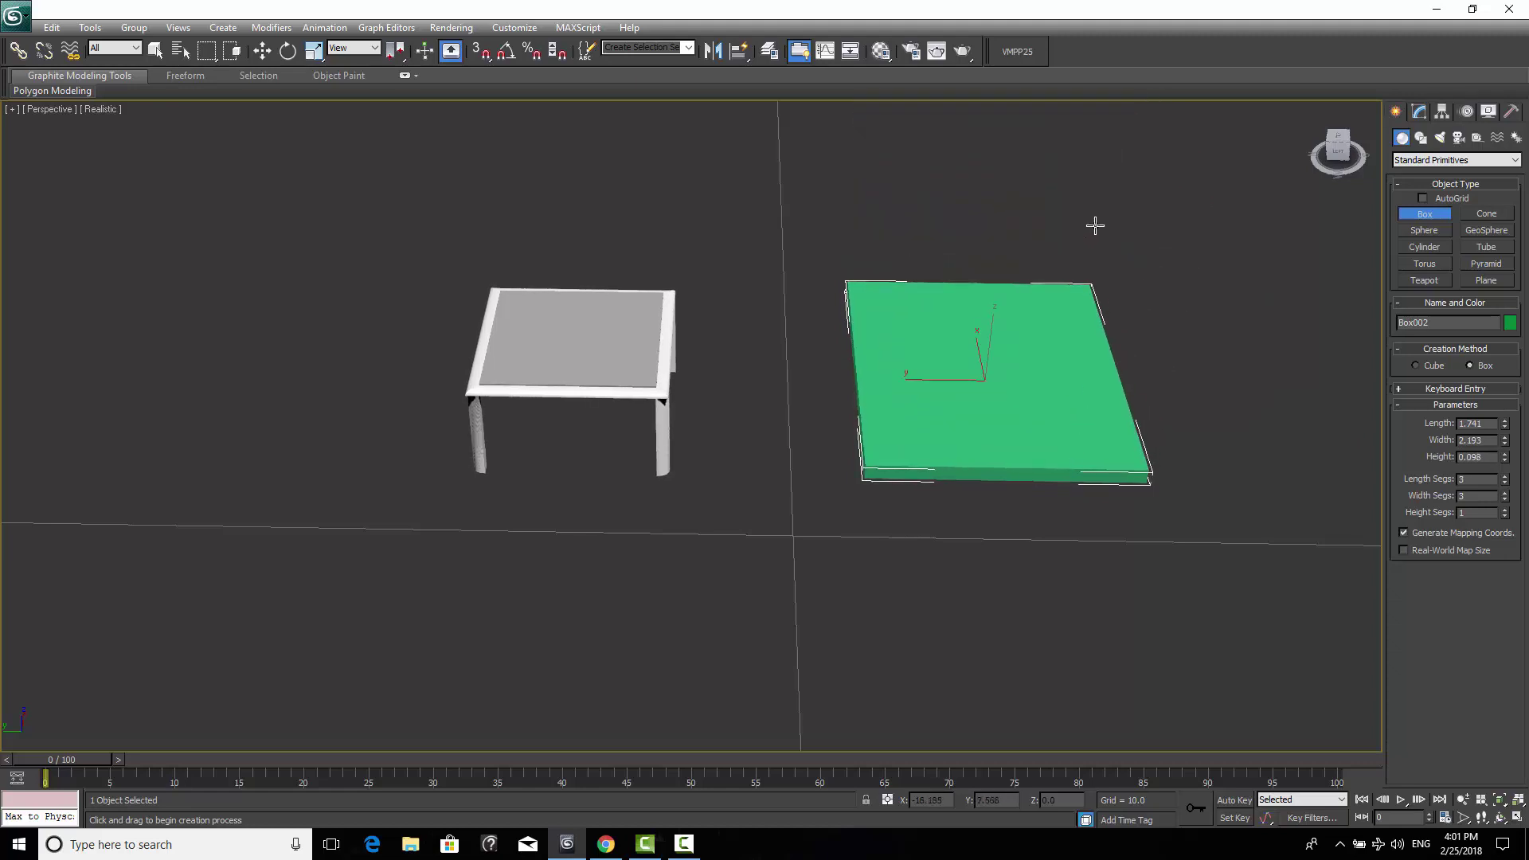
key("w")
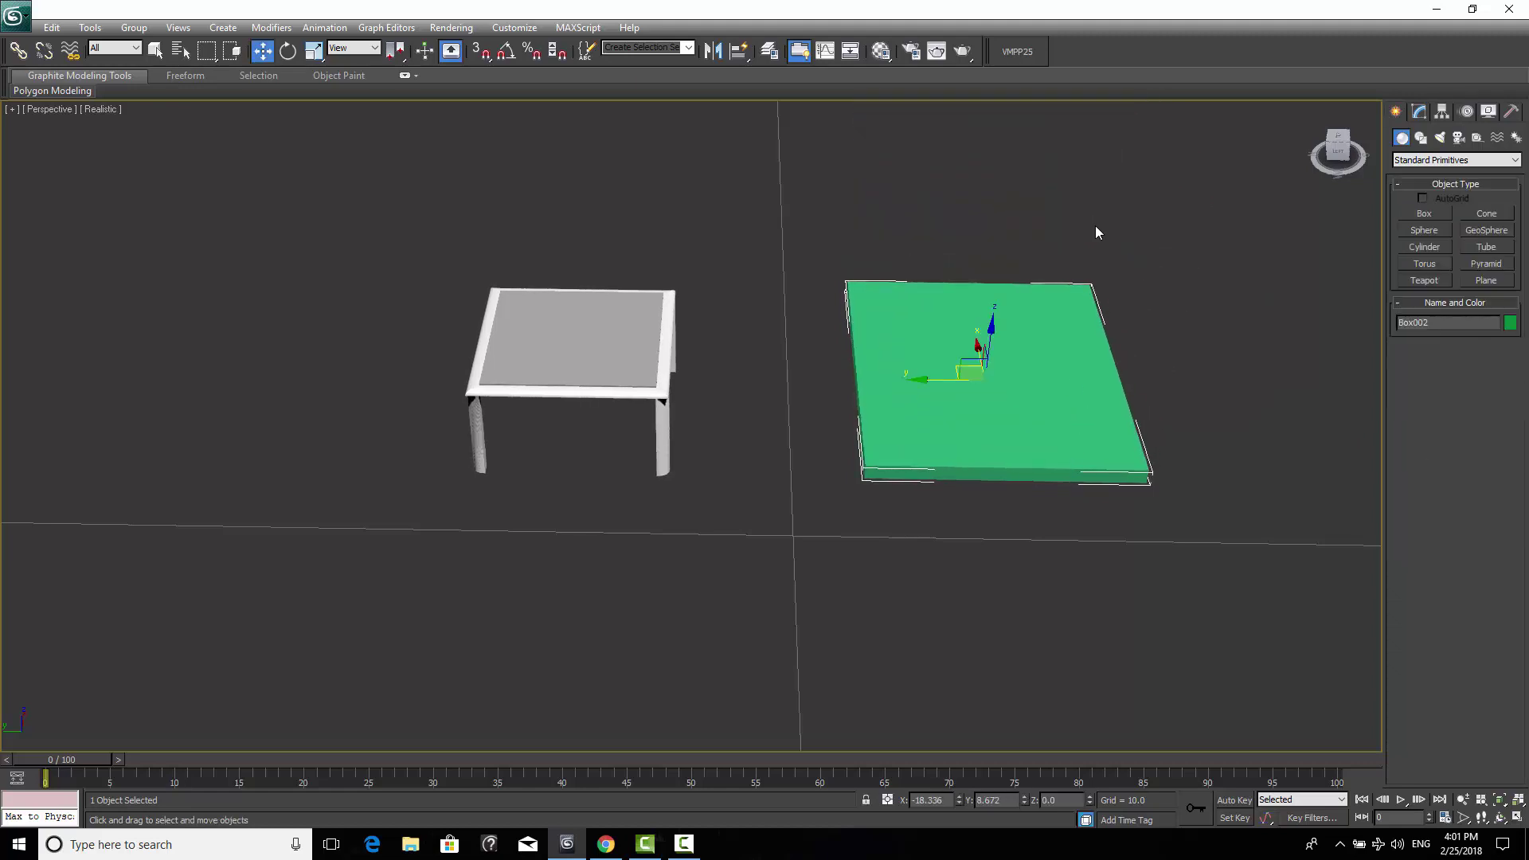
Set the new box's length to 1, width to 1 and height to 0.03.
left_click(1418, 112)
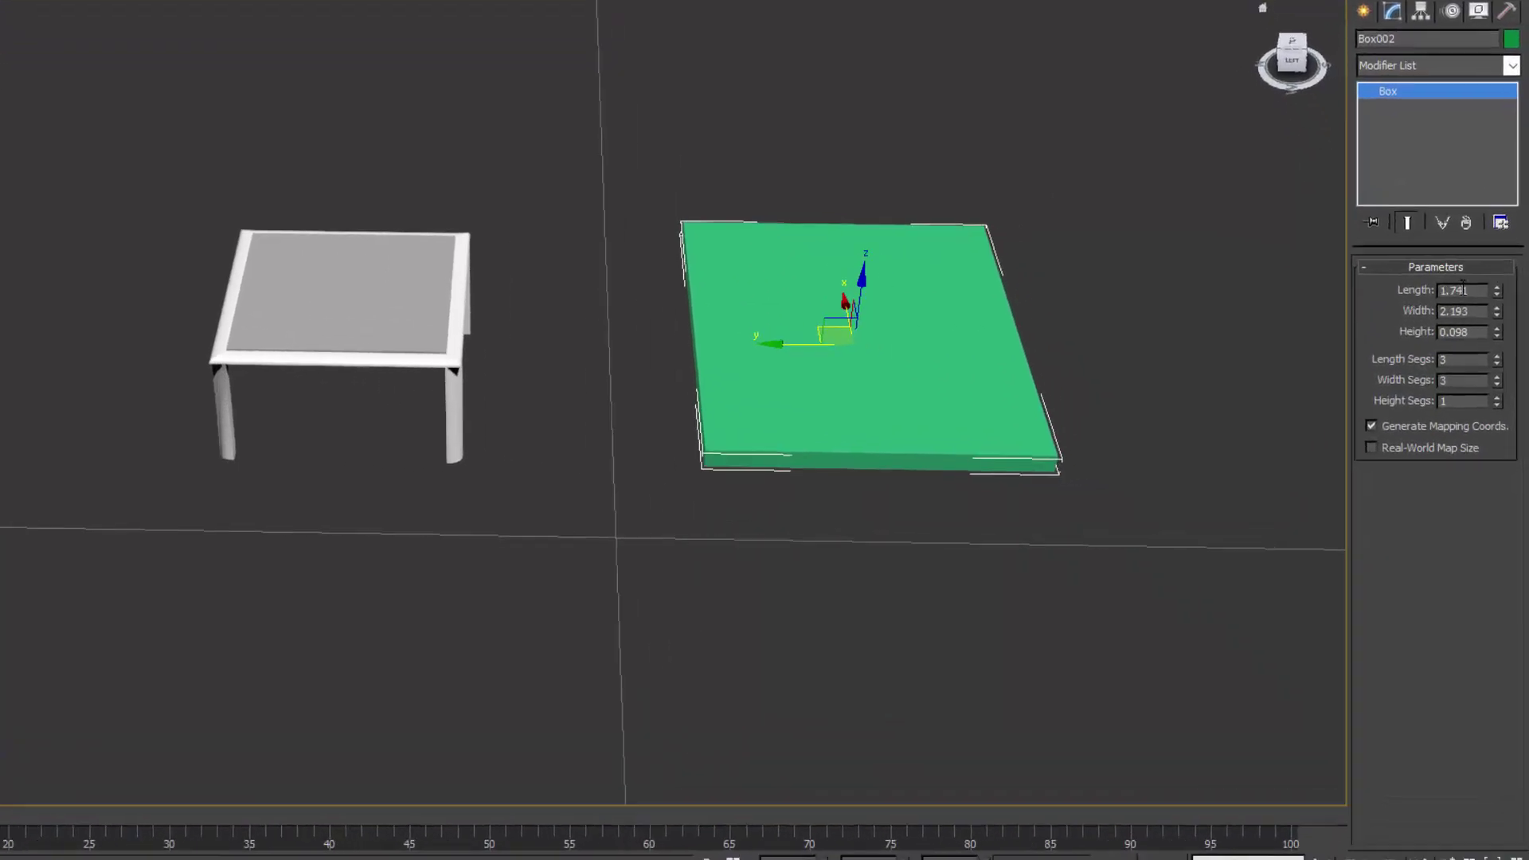
double_click(1463, 289)
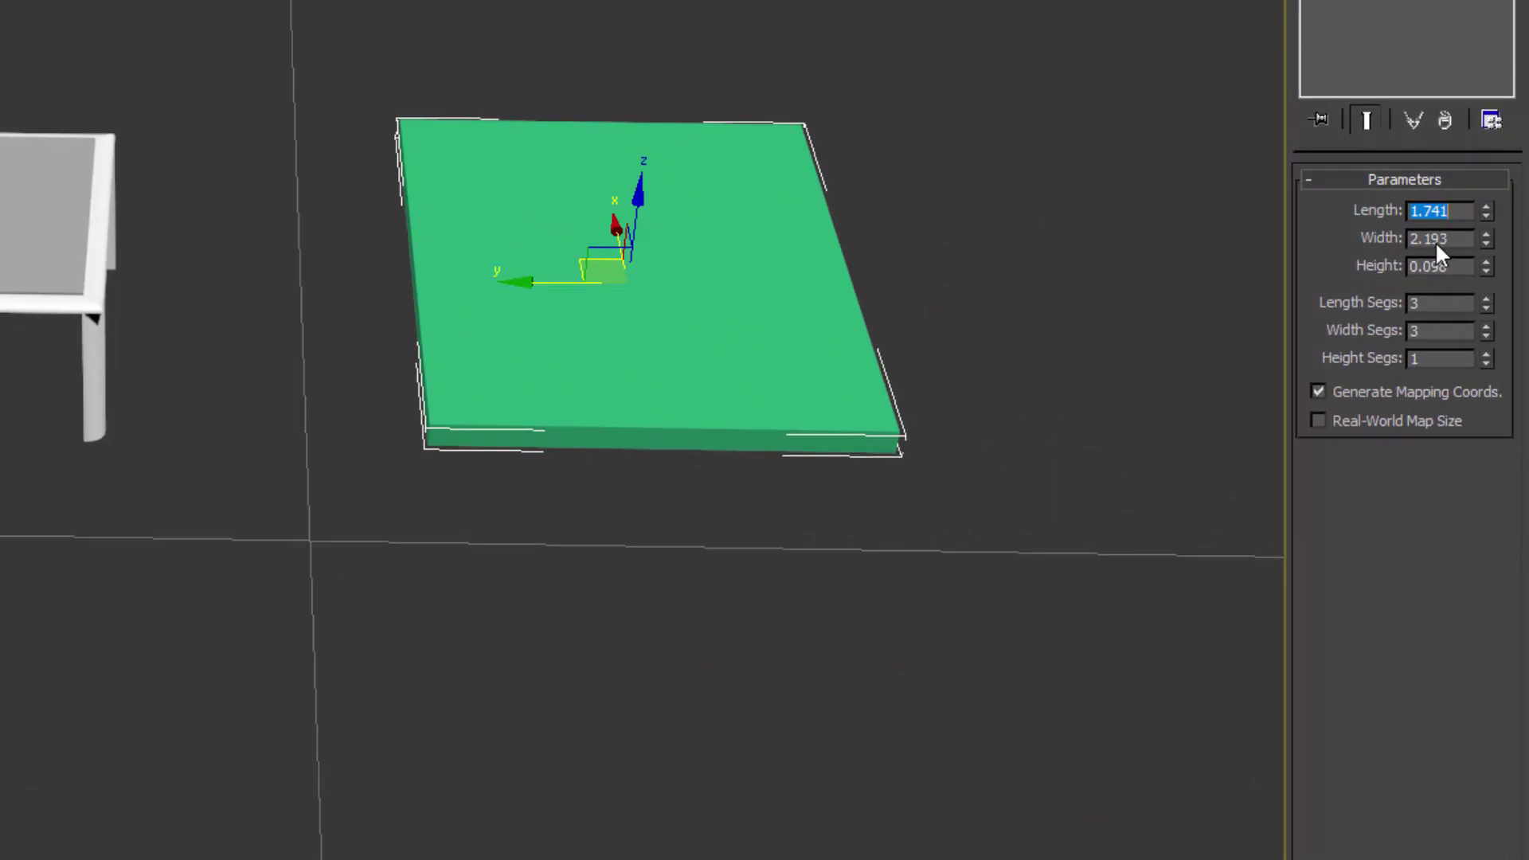
type("1")
key("Tab")
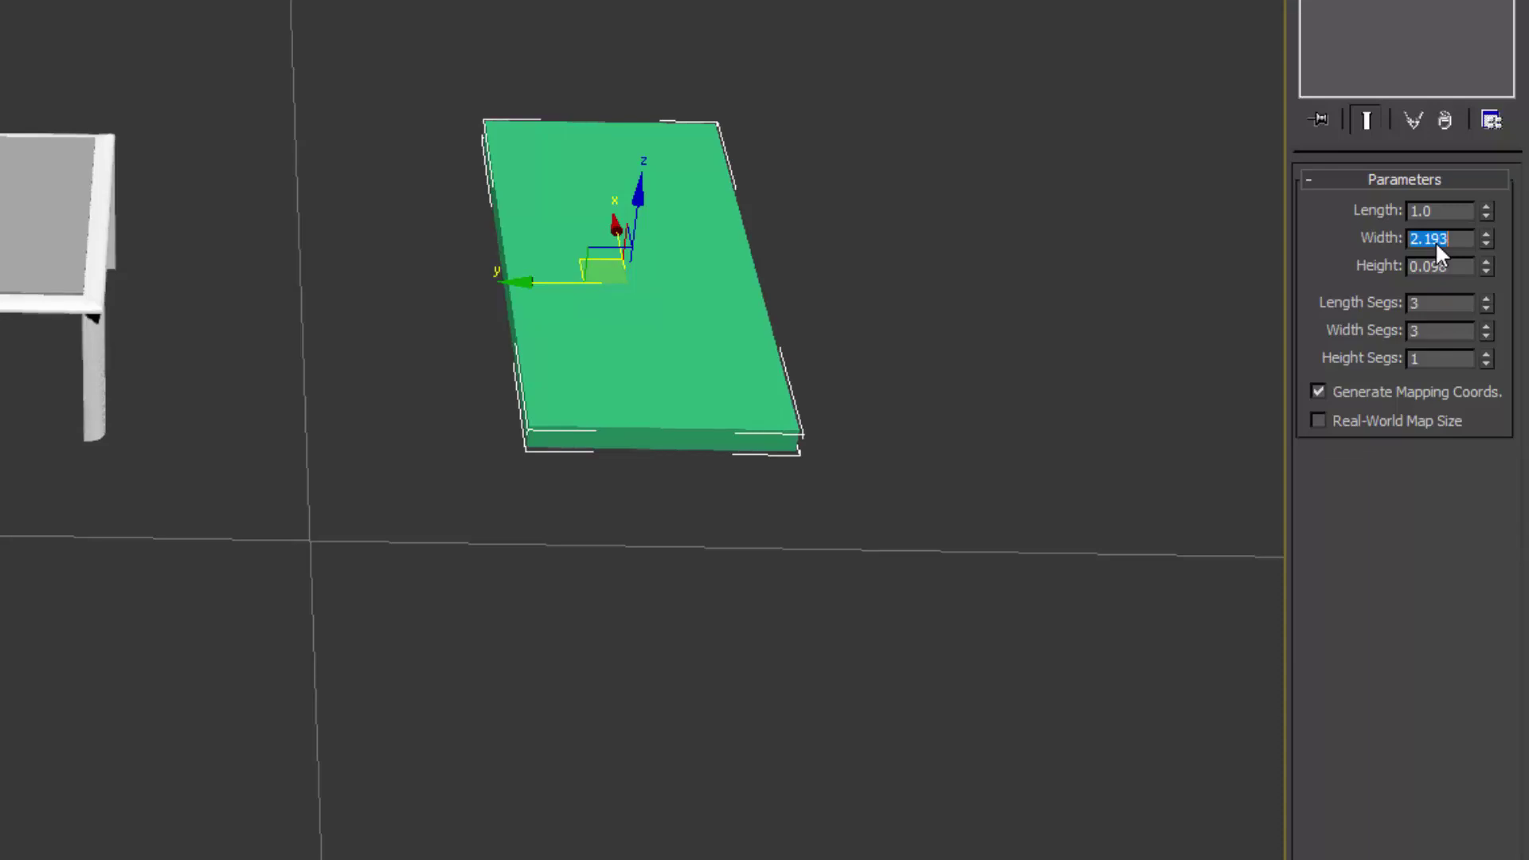
type("1")
key("Tab")
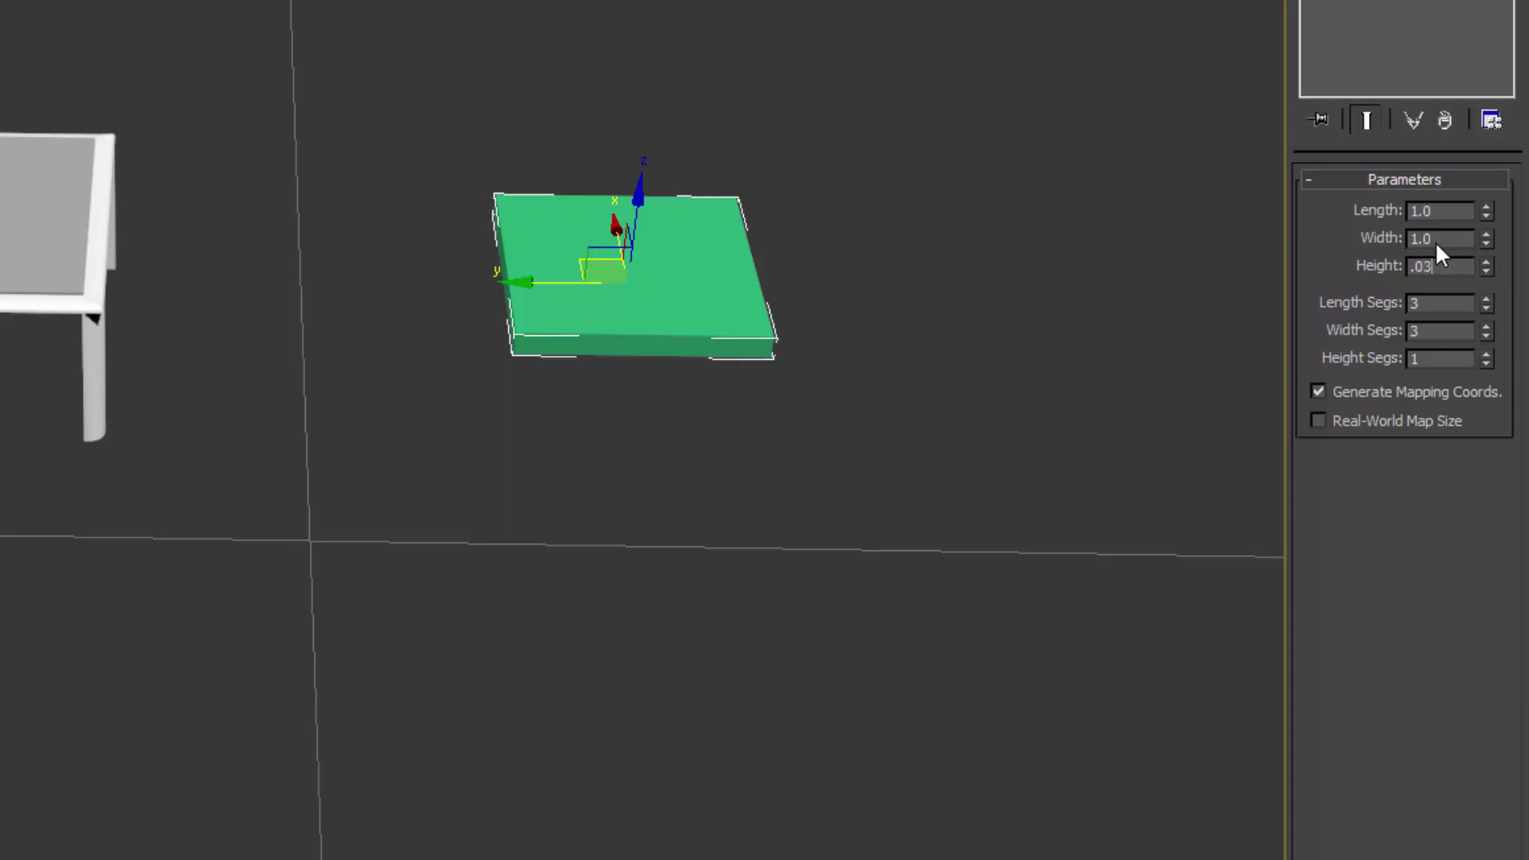
type(".03")
key("Return")
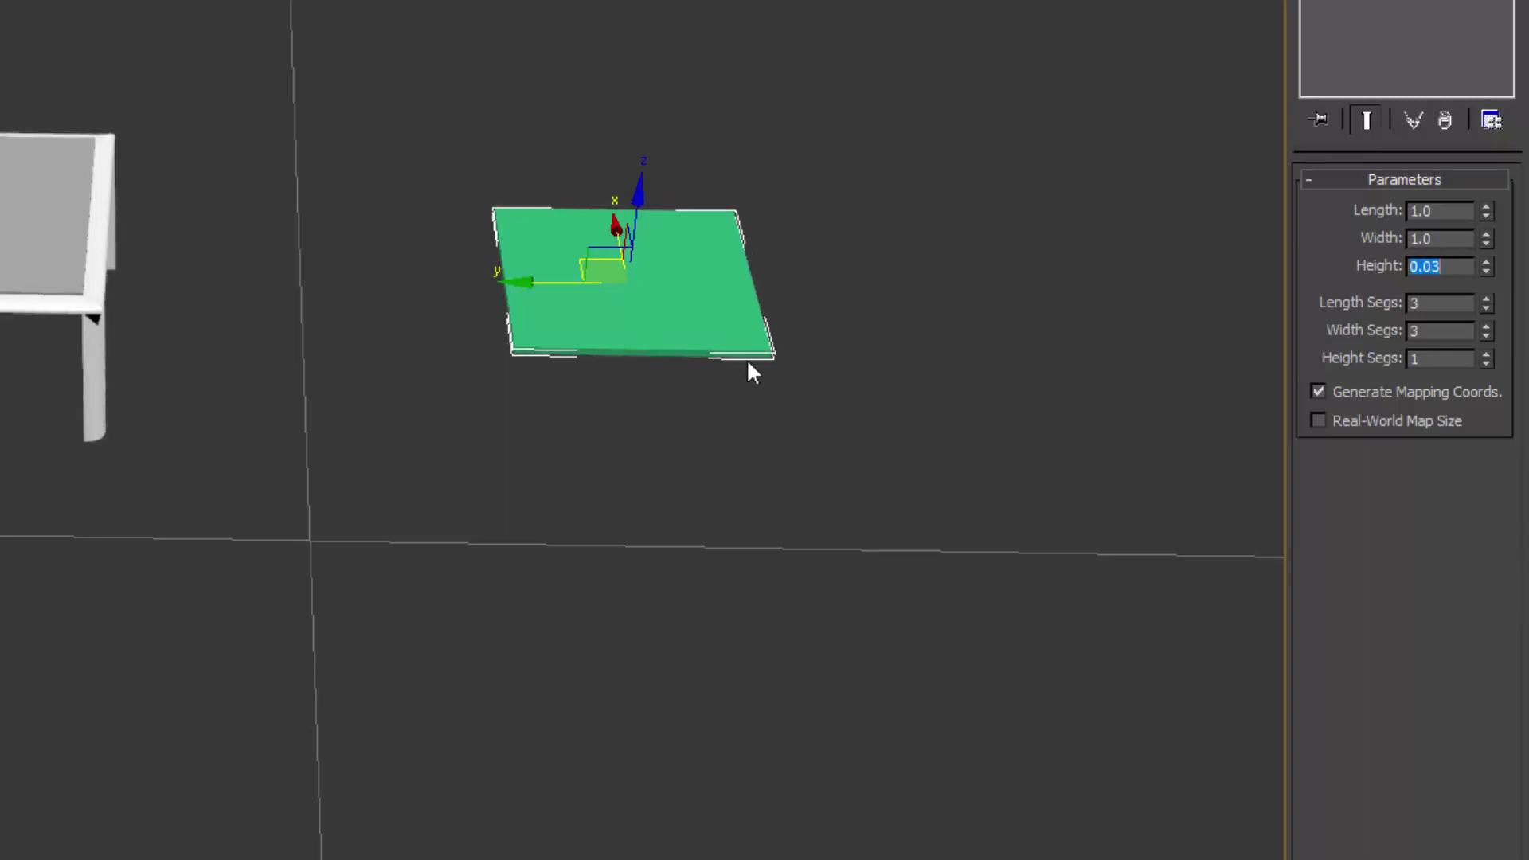
Frame the resized box in the Perspective viewport and turn on the edged faces display.
type("z")
left_click(1132, 333)
middle_click_drag(797, 351, 748, 363)
left_click(700, 336)
key("z")
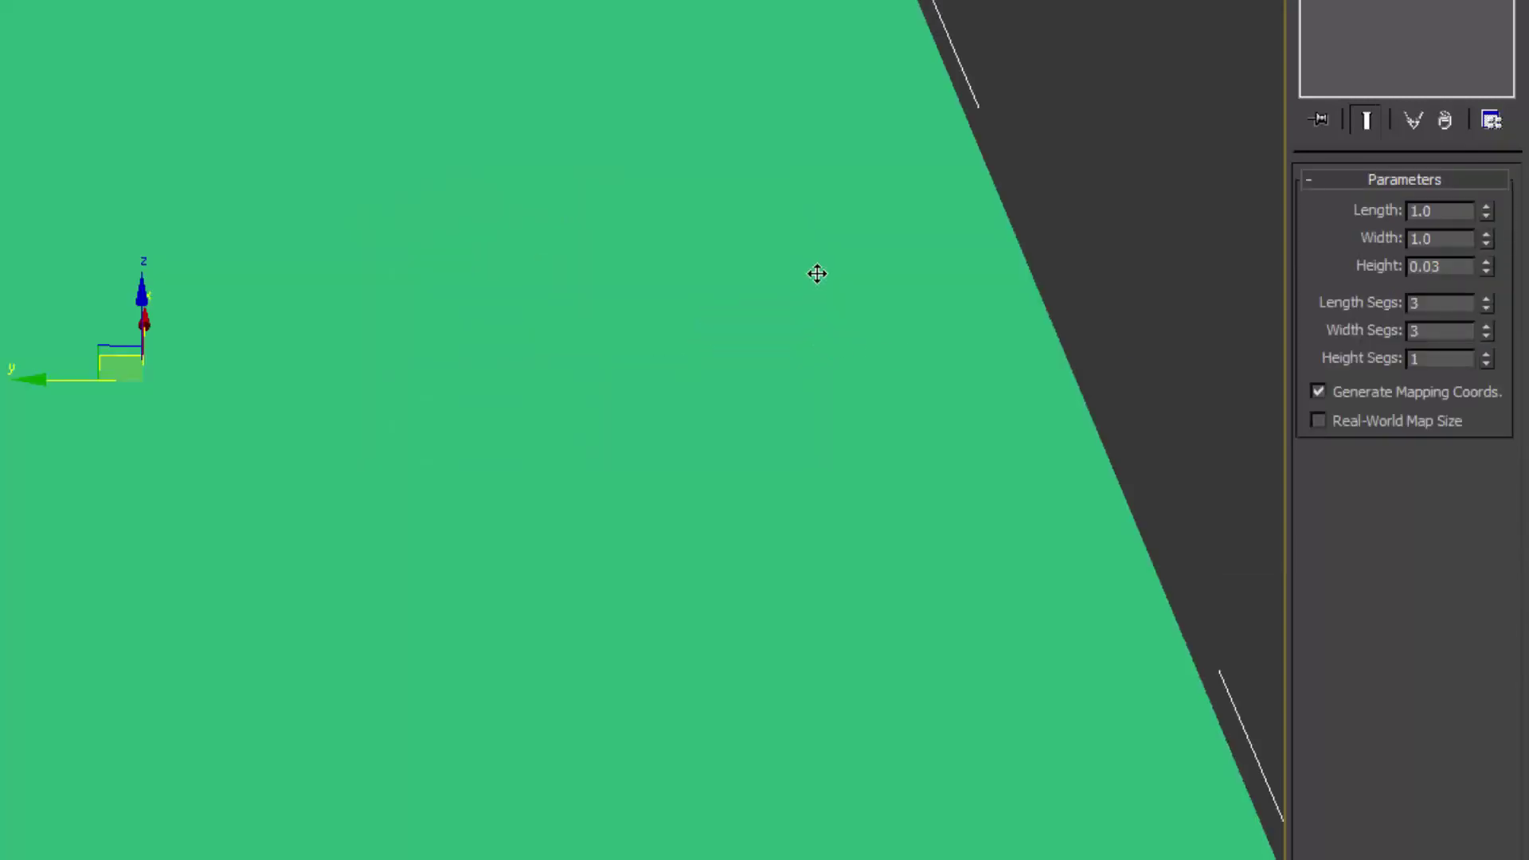
scroll(816, 280, "down", 2)
middle_click_drag(604, 428, 686, 345)
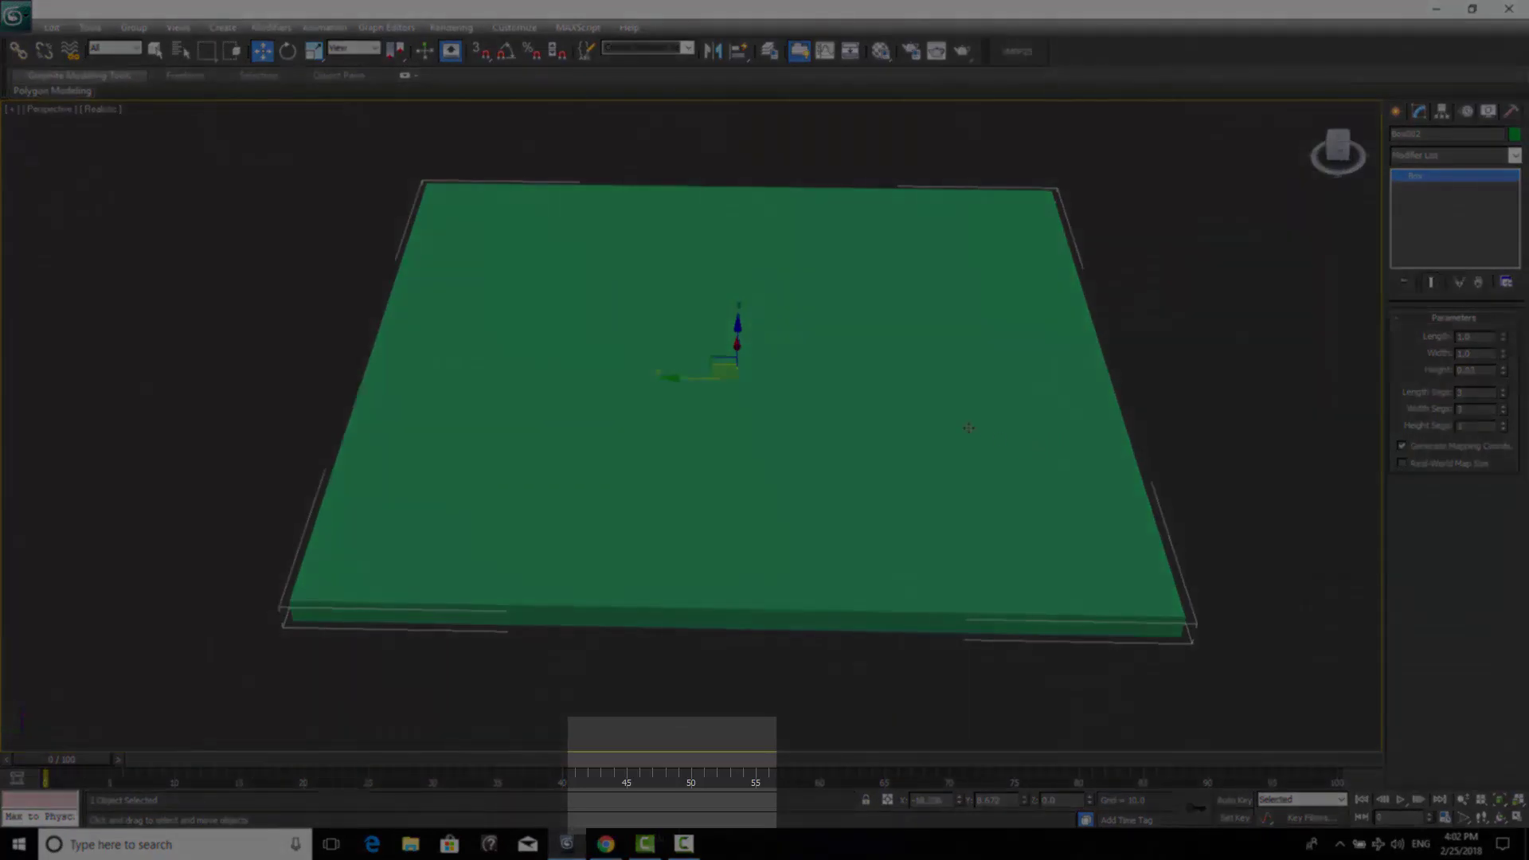
key("F4")
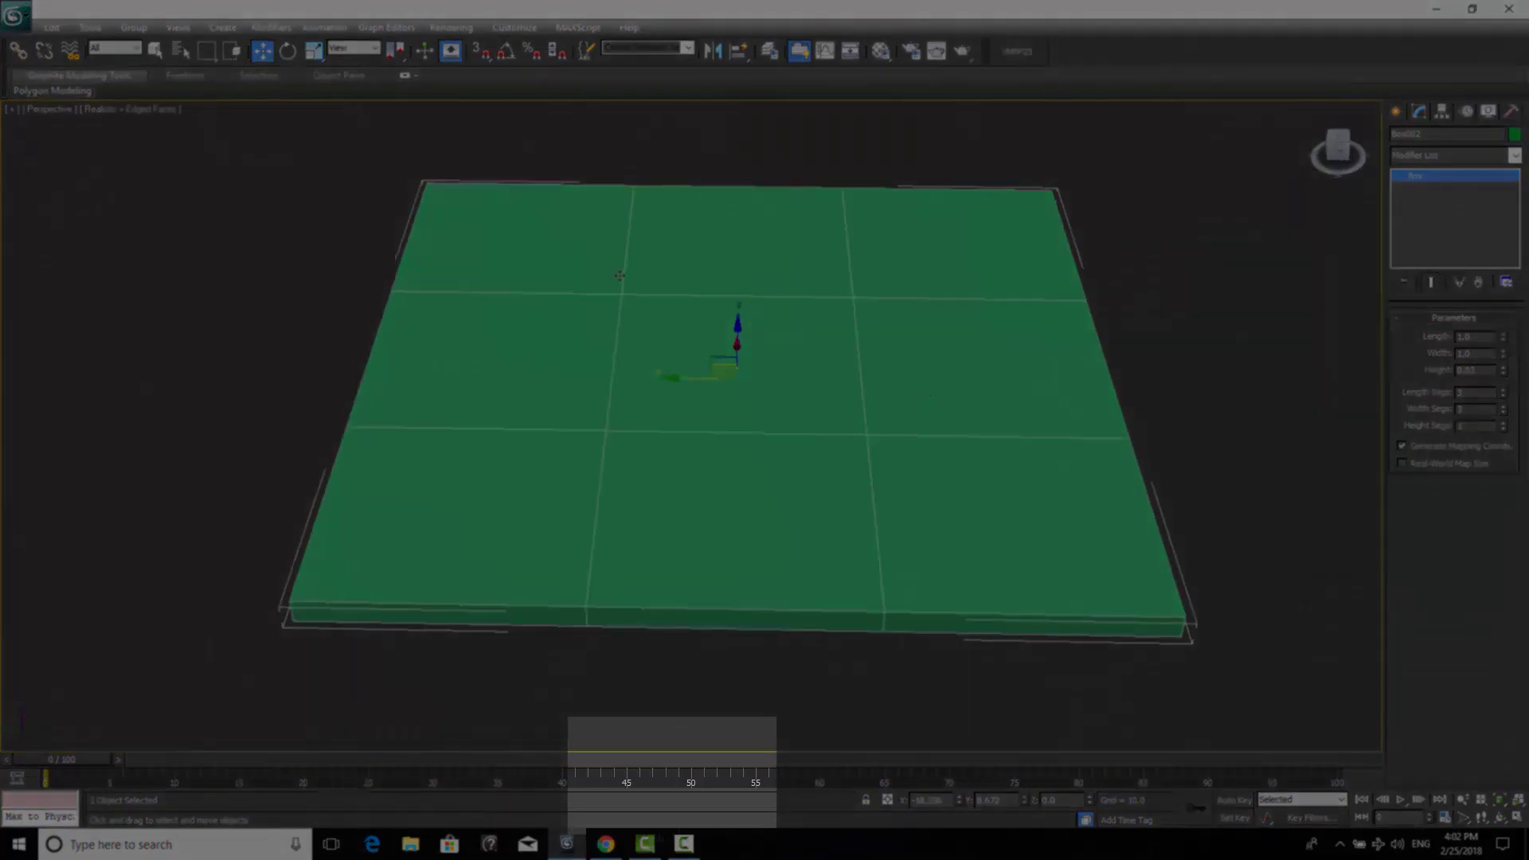
Reduce the box's length segments and width segments to 1 each.
left_click(1502, 390)
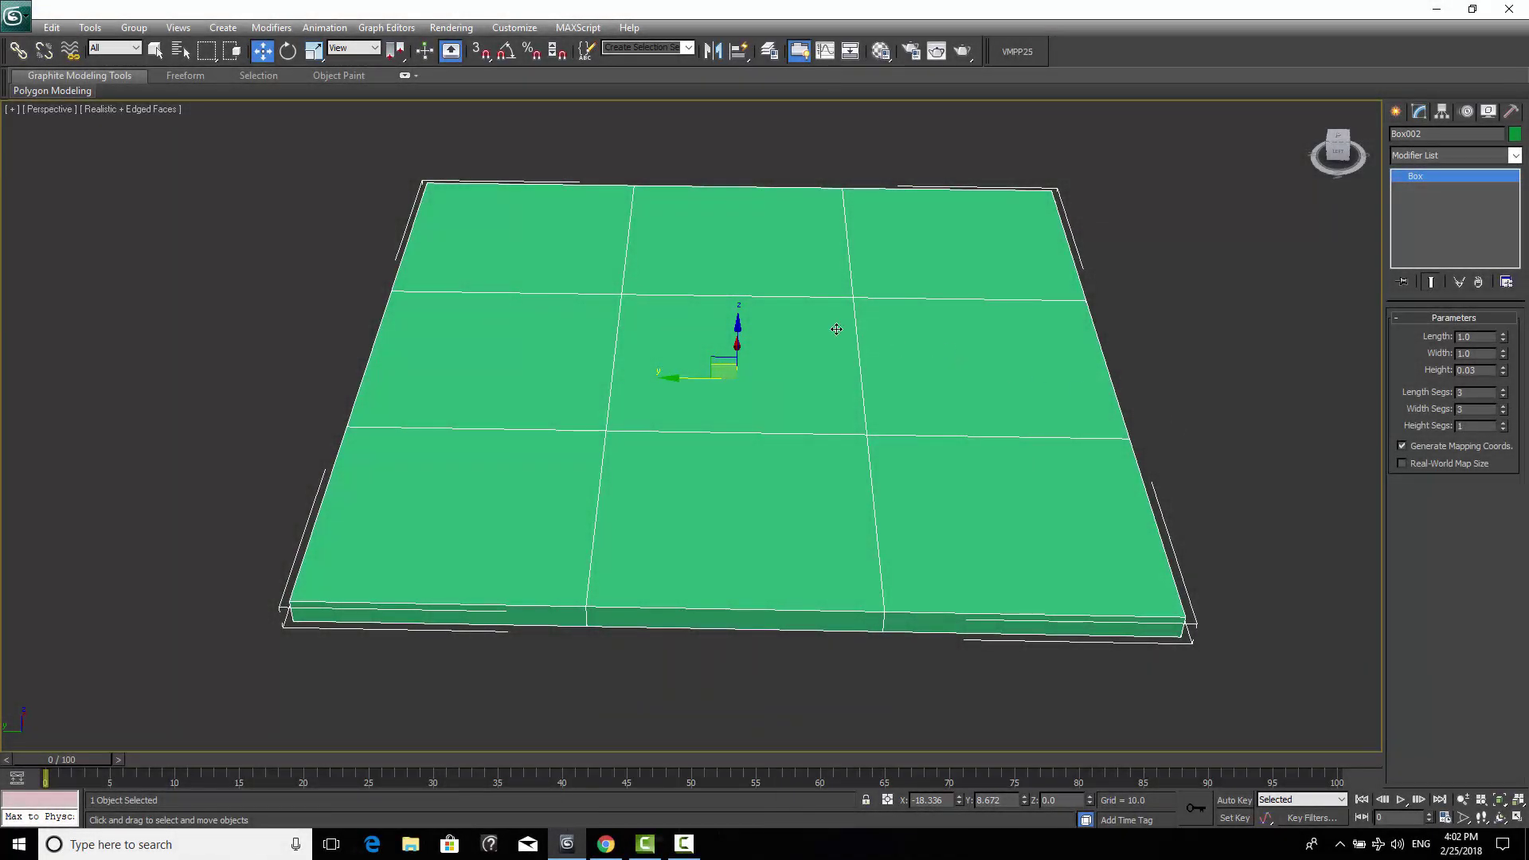
left_click(1502, 396)
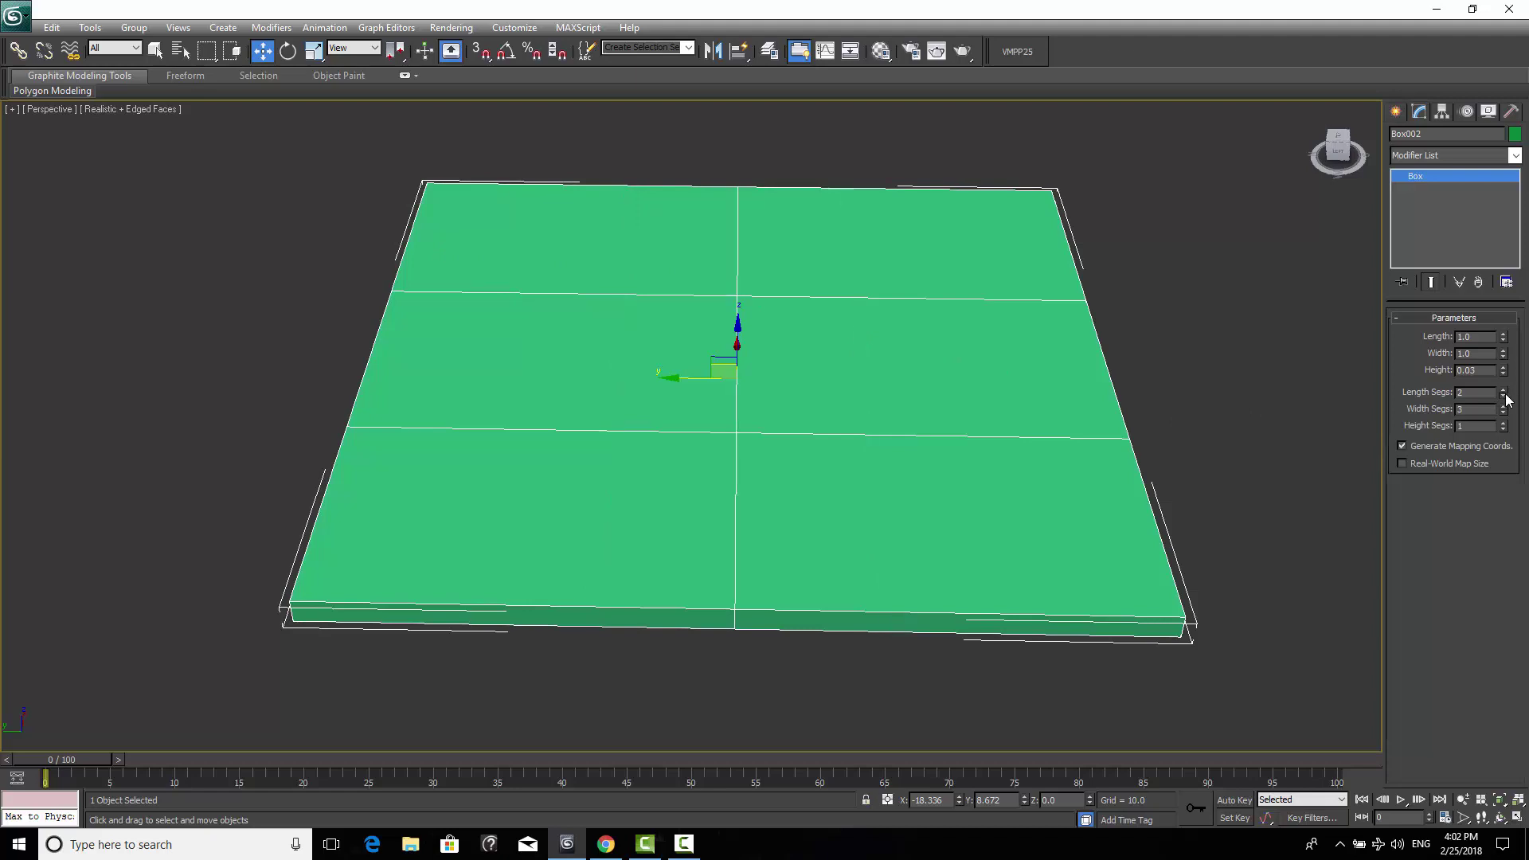
left_click(1502, 396)
left_click(1502, 412)
left_click(1503, 412)
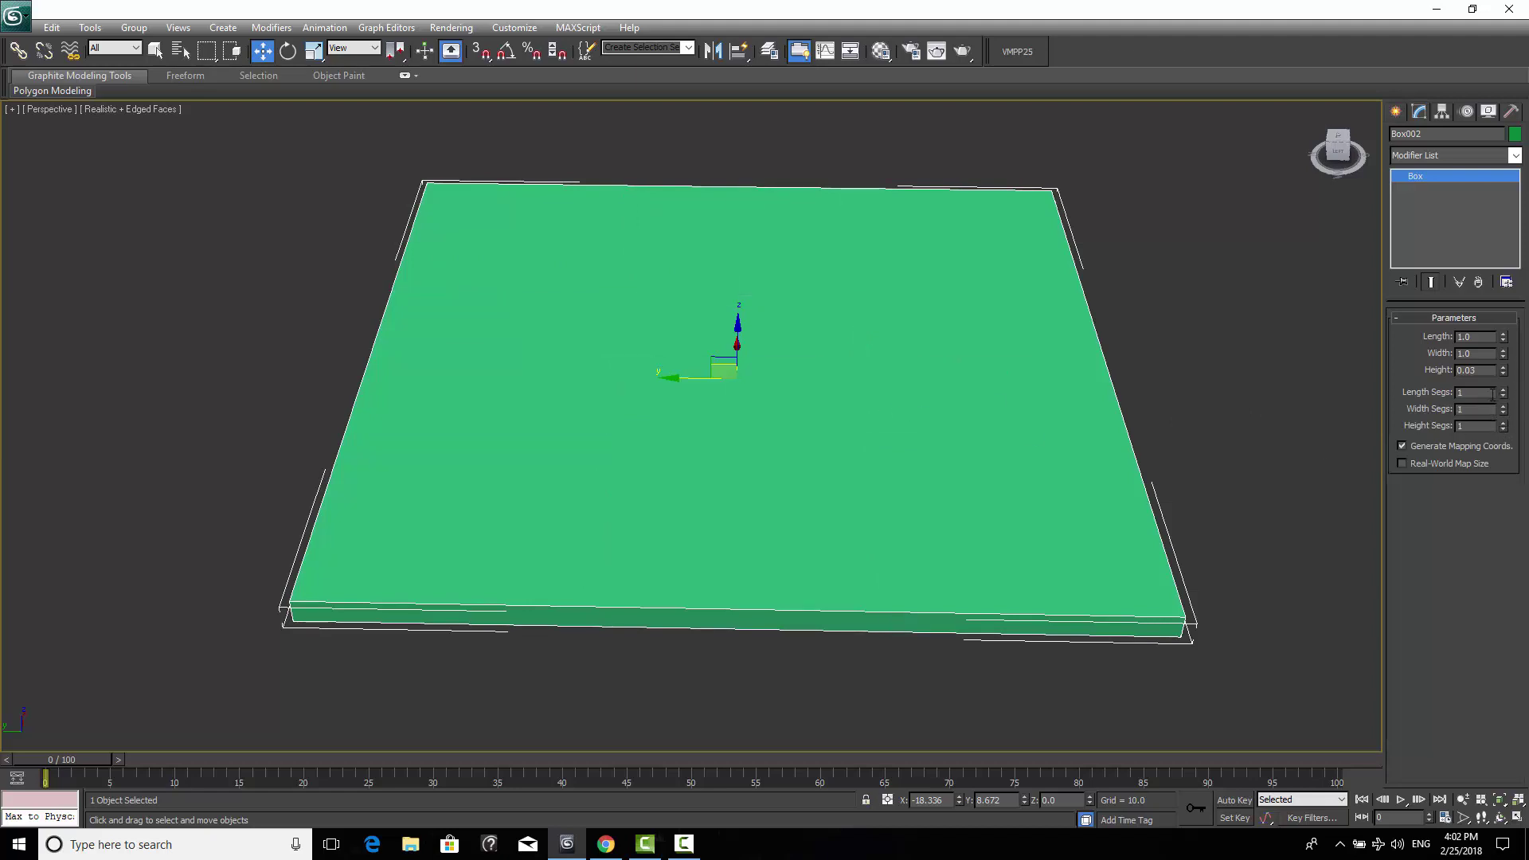
Set the box's length segments and width segments to 3 each.
key("shift+Tab")
key("shift+Tab")
key("Tab")
type("3")
key("Tab")
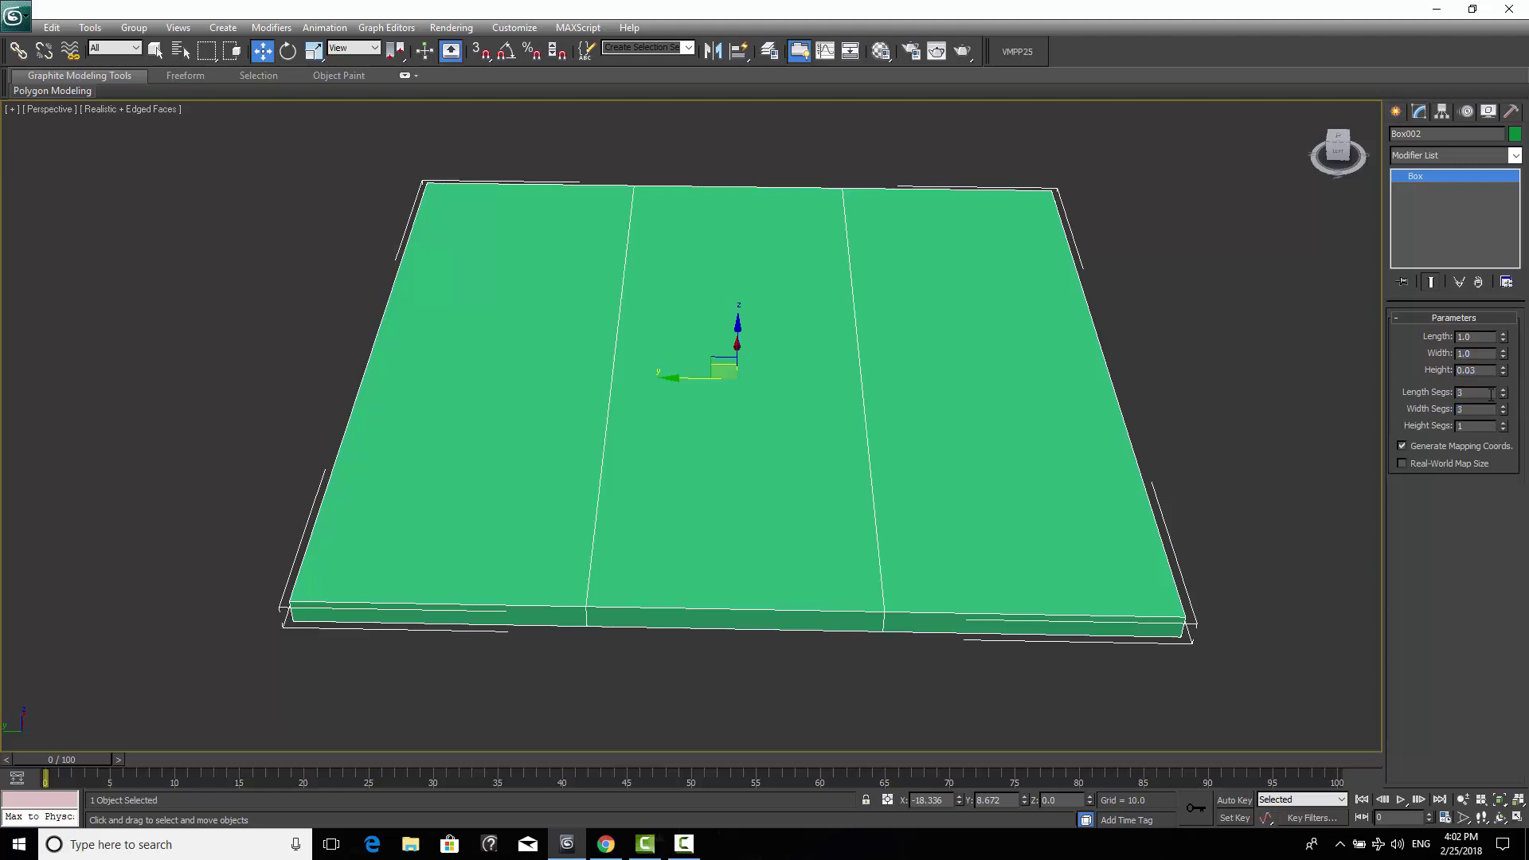
type("3")
key("Tab")
middle_click_drag(1080, 380, 1048, 366)
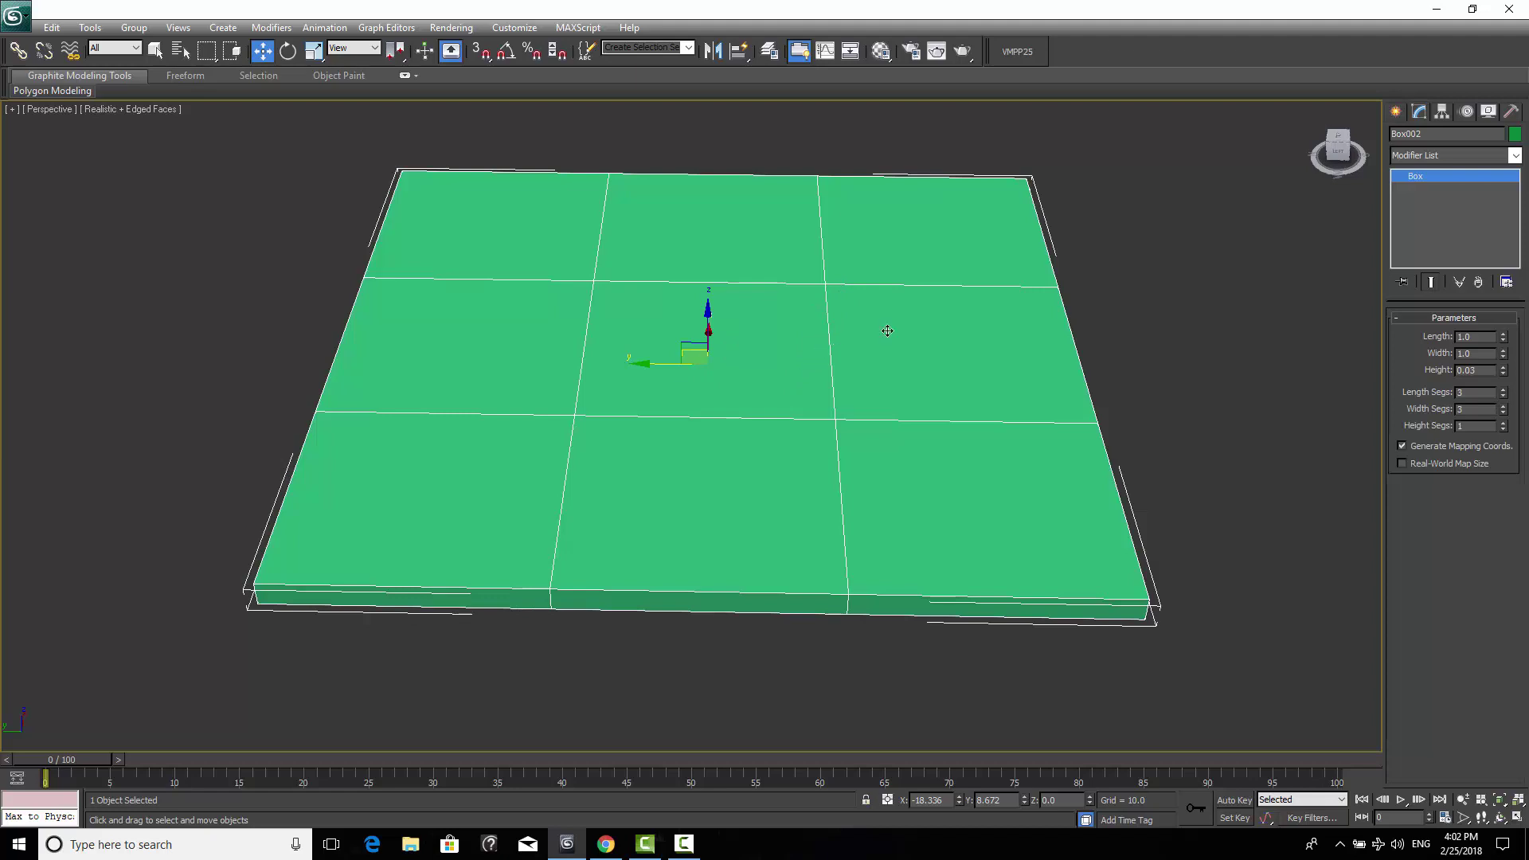
left_click(1396, 111)
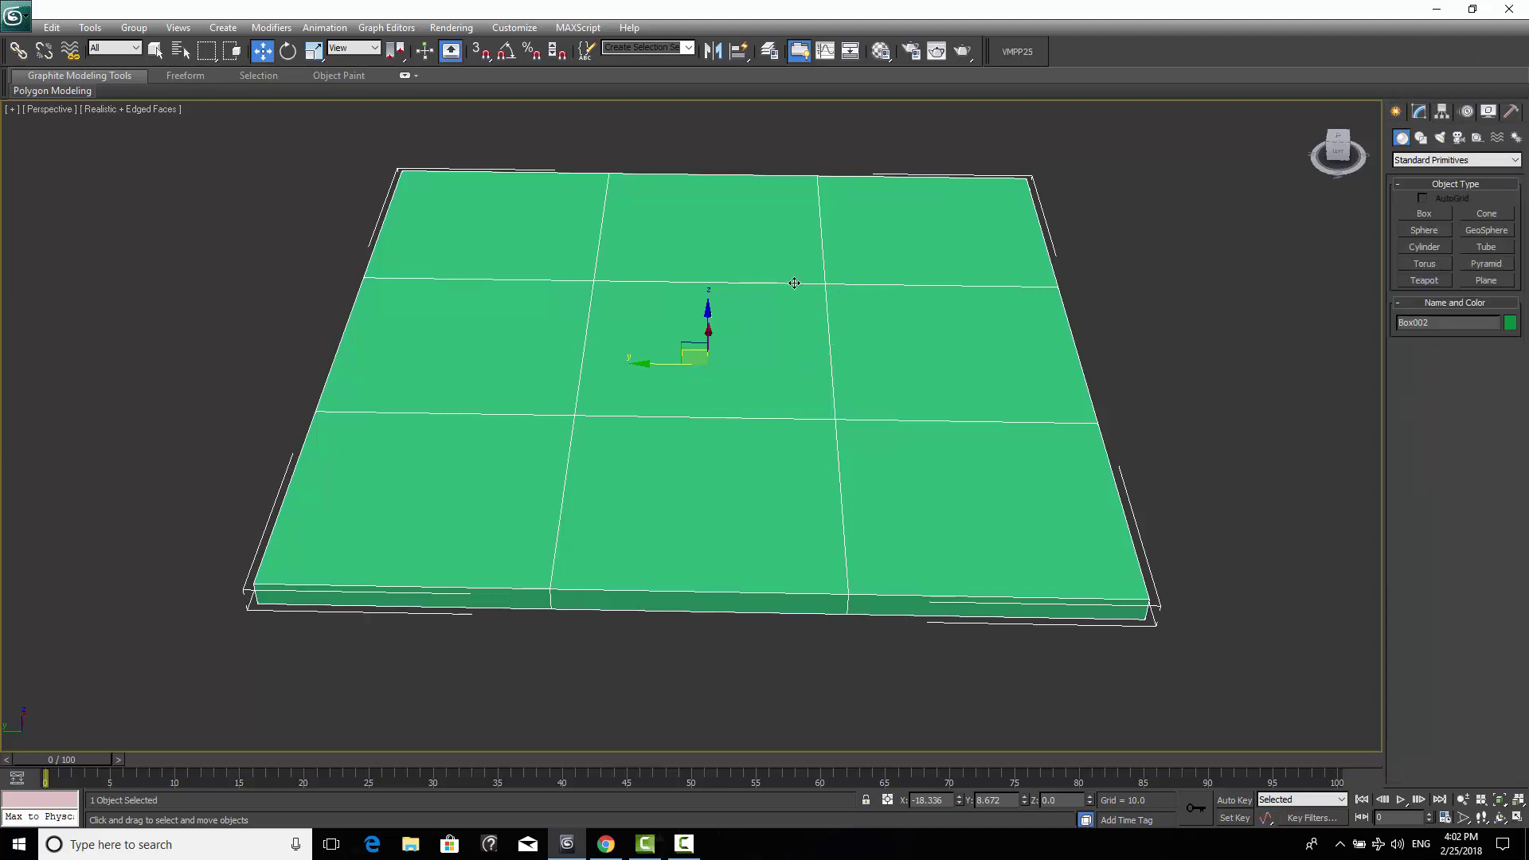
right_click(820, 241)
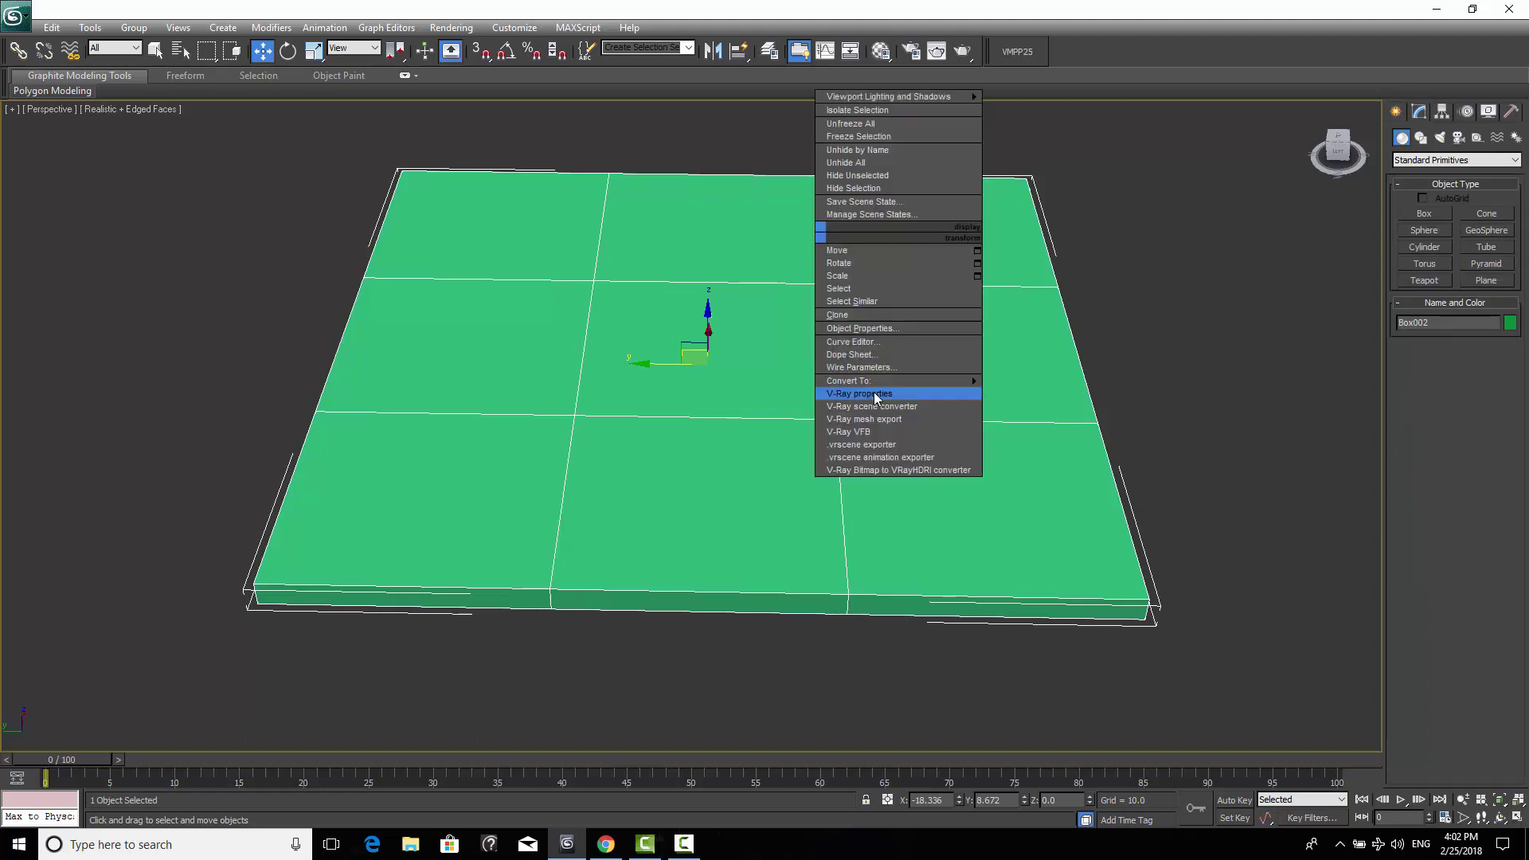
mouse_move(914, 379)
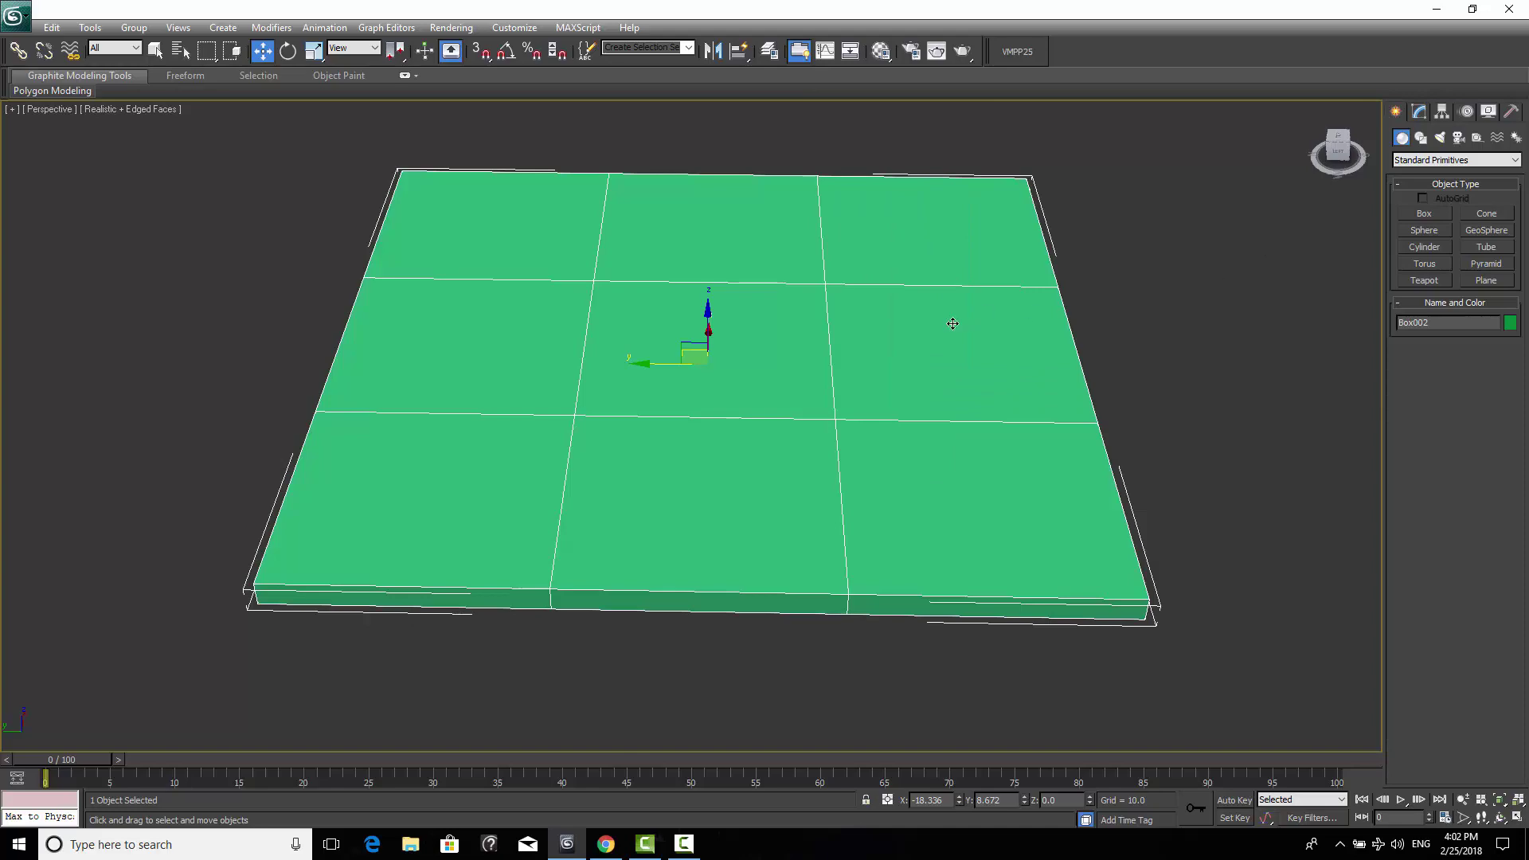
Convert the 1 x 1 x 0.03 box to an Editable Poly.
left_click(1418, 112)
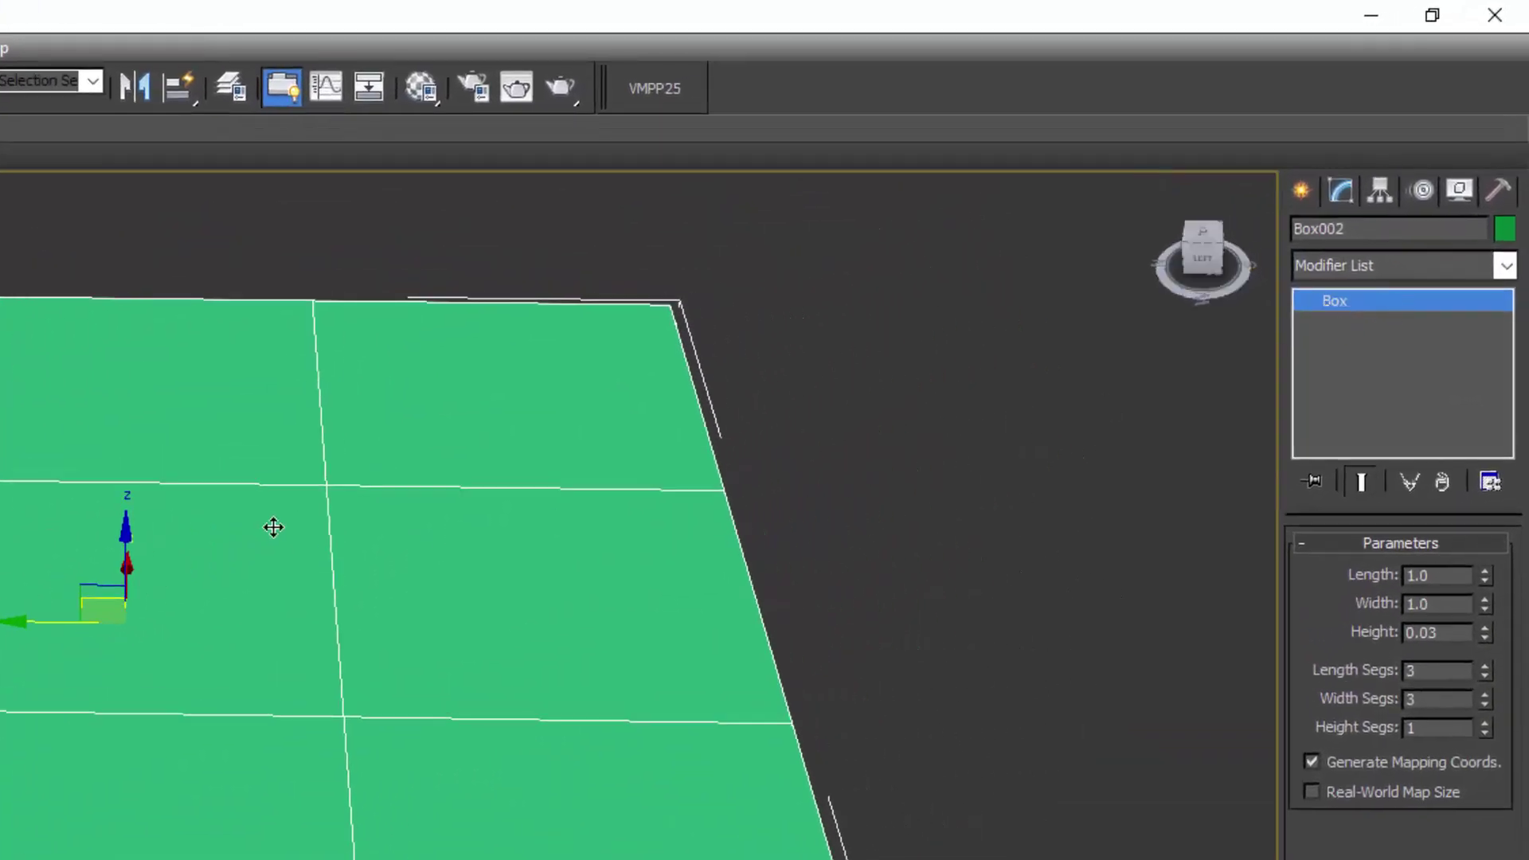
right_click(1346, 303)
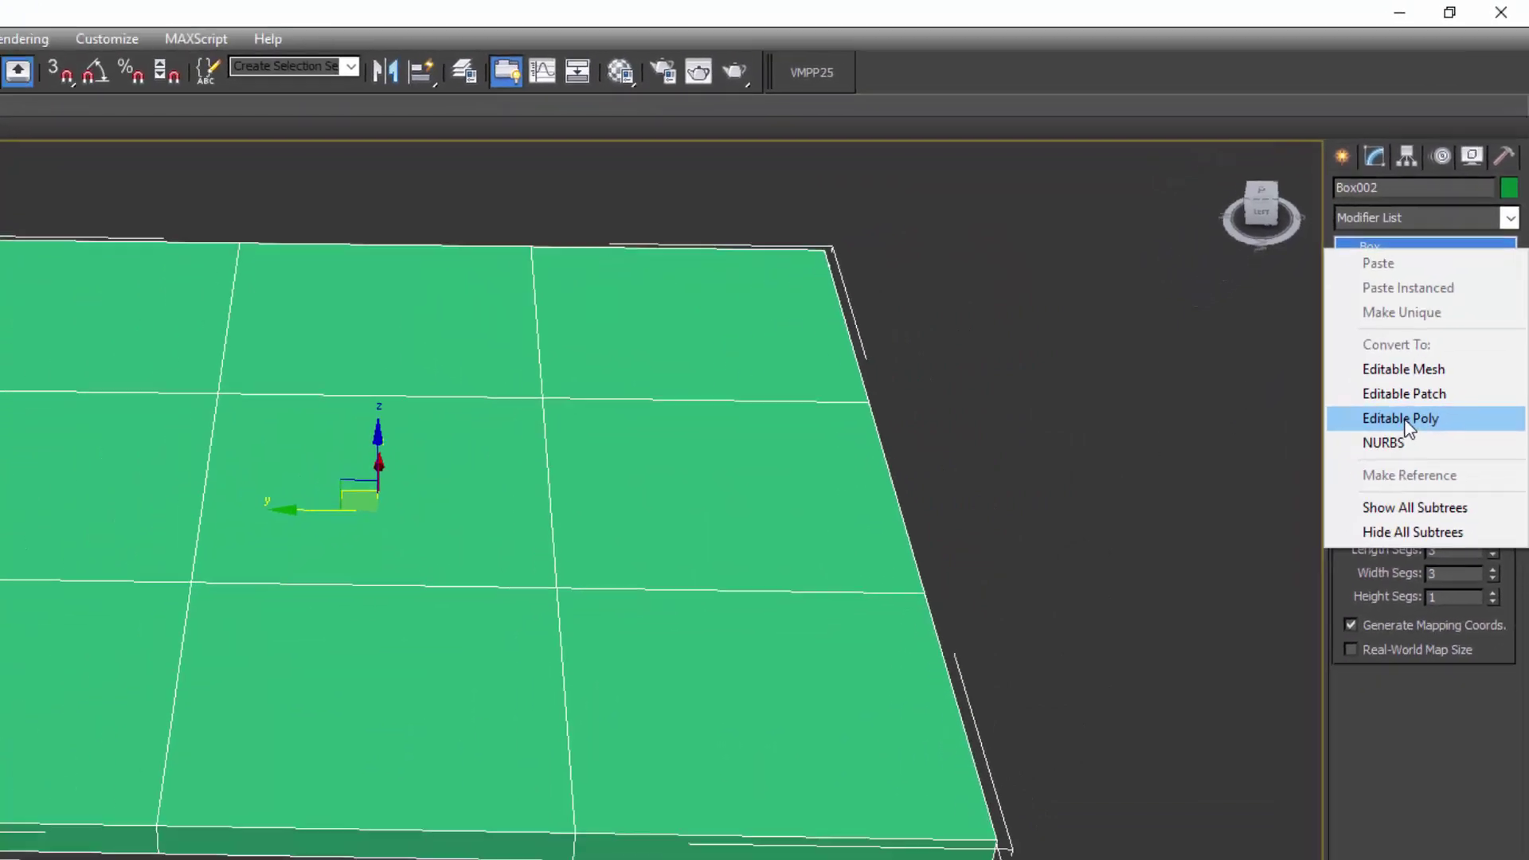
left_click(1406, 427)
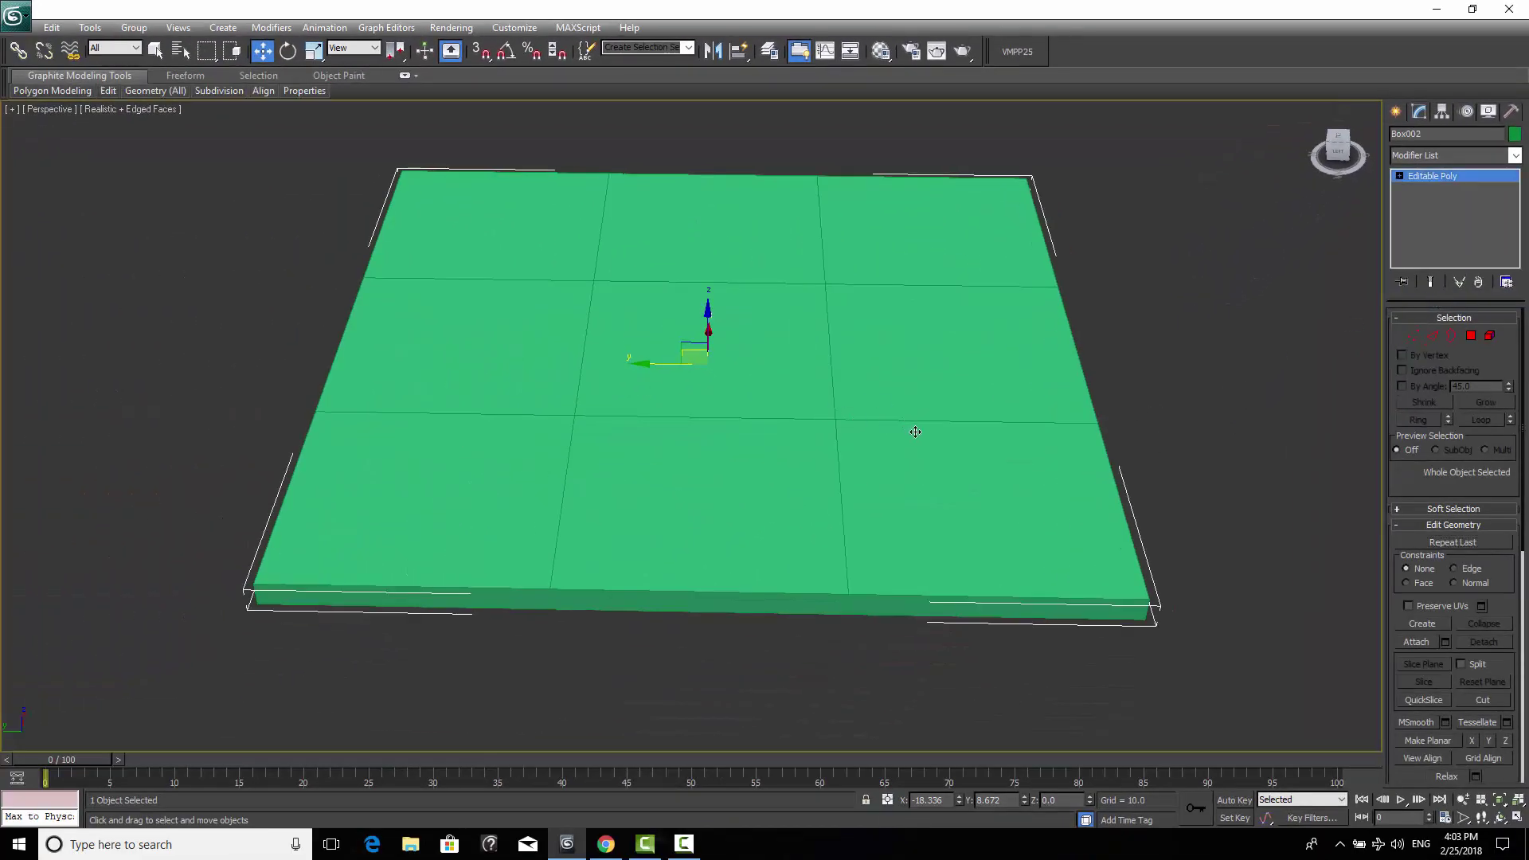
At vertex level, select an outer vertex and raise an inner top-face vertex to a height of about 0.146.
middle_click_drag(910, 433, 923, 435, "alt")
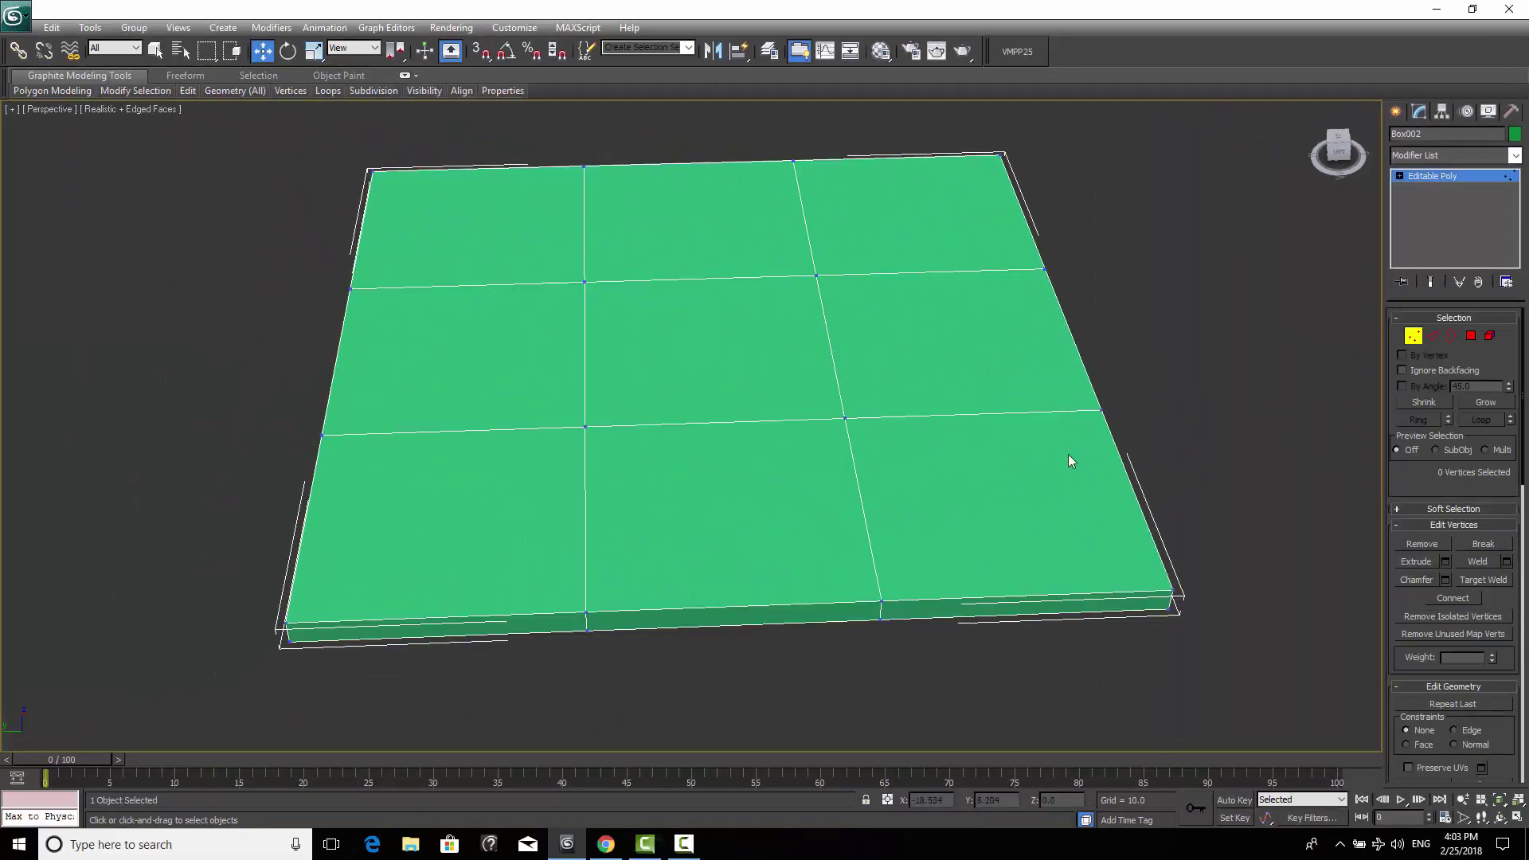
left_click(1104, 412)
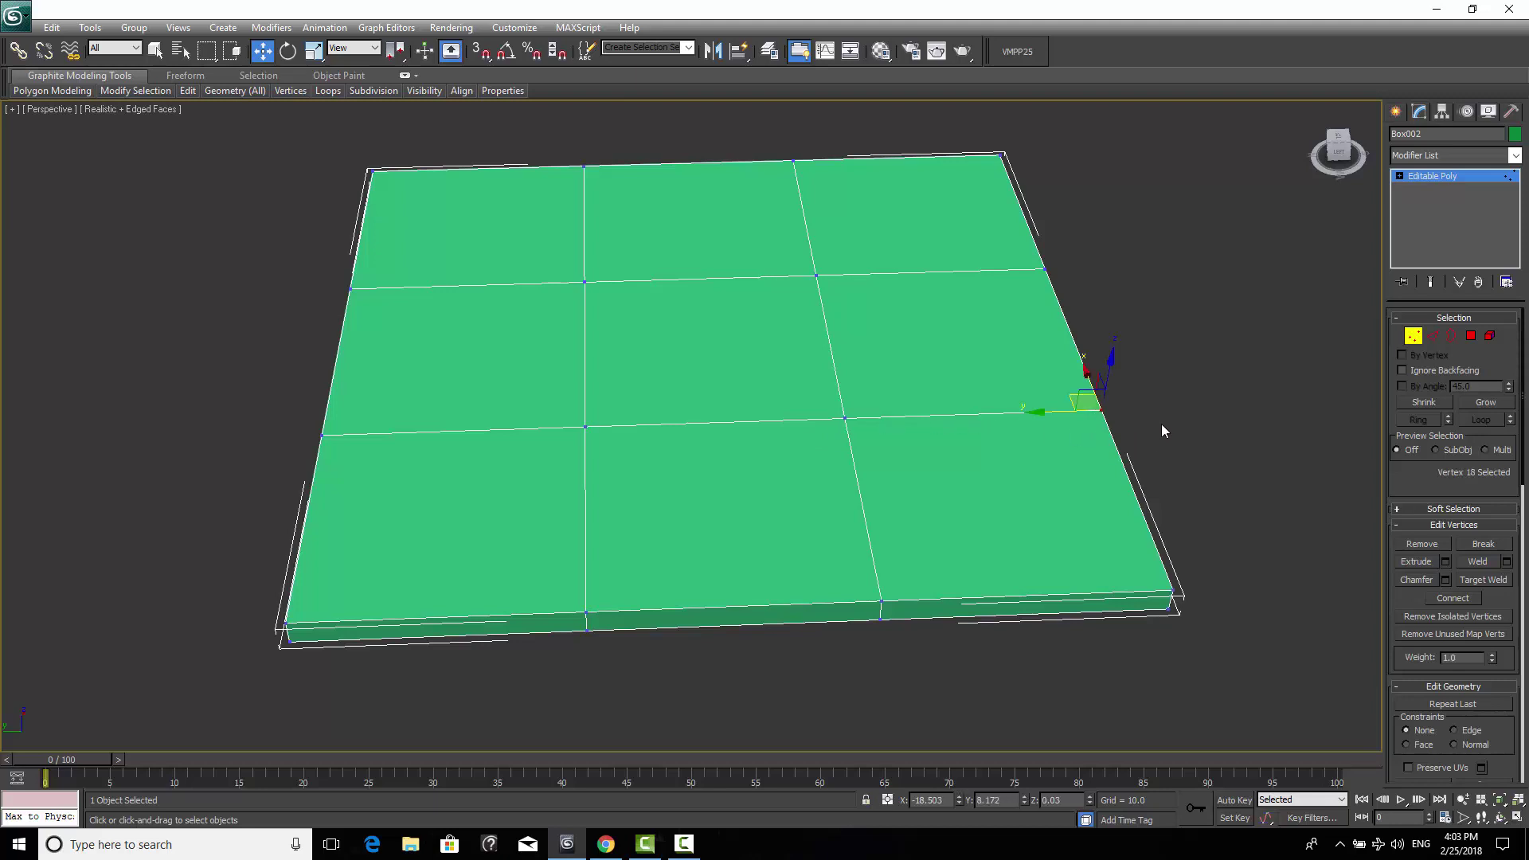
middle_click_drag(1161, 399, 1103, 388, "alt")
scroll(1158, 386, "up", 4)
scroll(1103, 388, "down", 4)
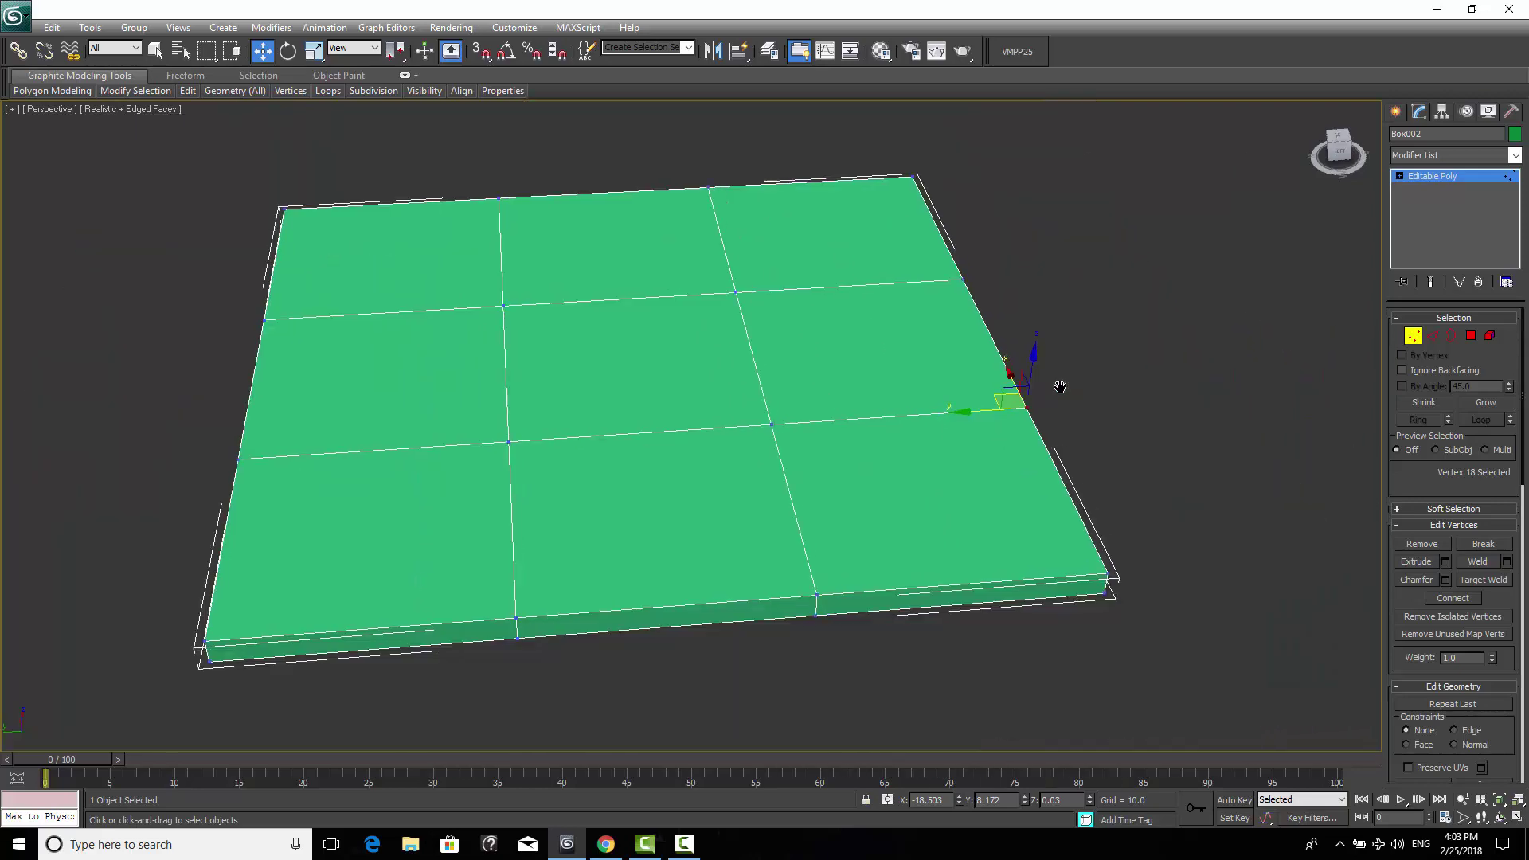
left_click(764, 422)
left_click_drag(766, 368, 774, 301)
mouse_move(804, 387)
middle_mouse_down("alt")
mouse_move(864, 338)
mouse_move(915, 331)
mouse_move(806, 383)
middle_mouse_up("alt")
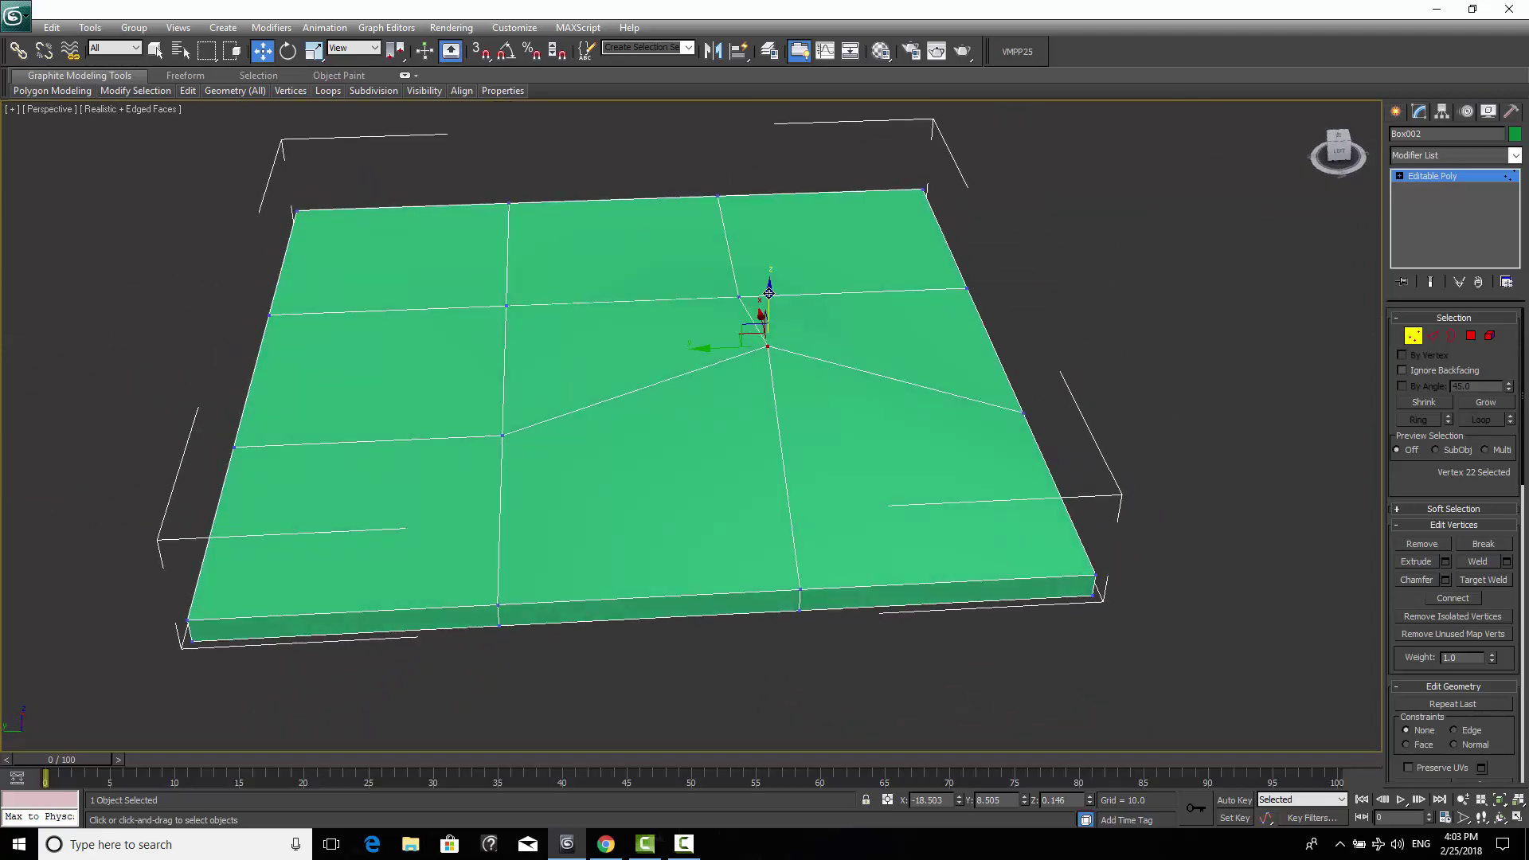
Pull the raised inner vertex down past the top surface and undo both vertex moves.
left_click_drag(768, 293, 790, 399)
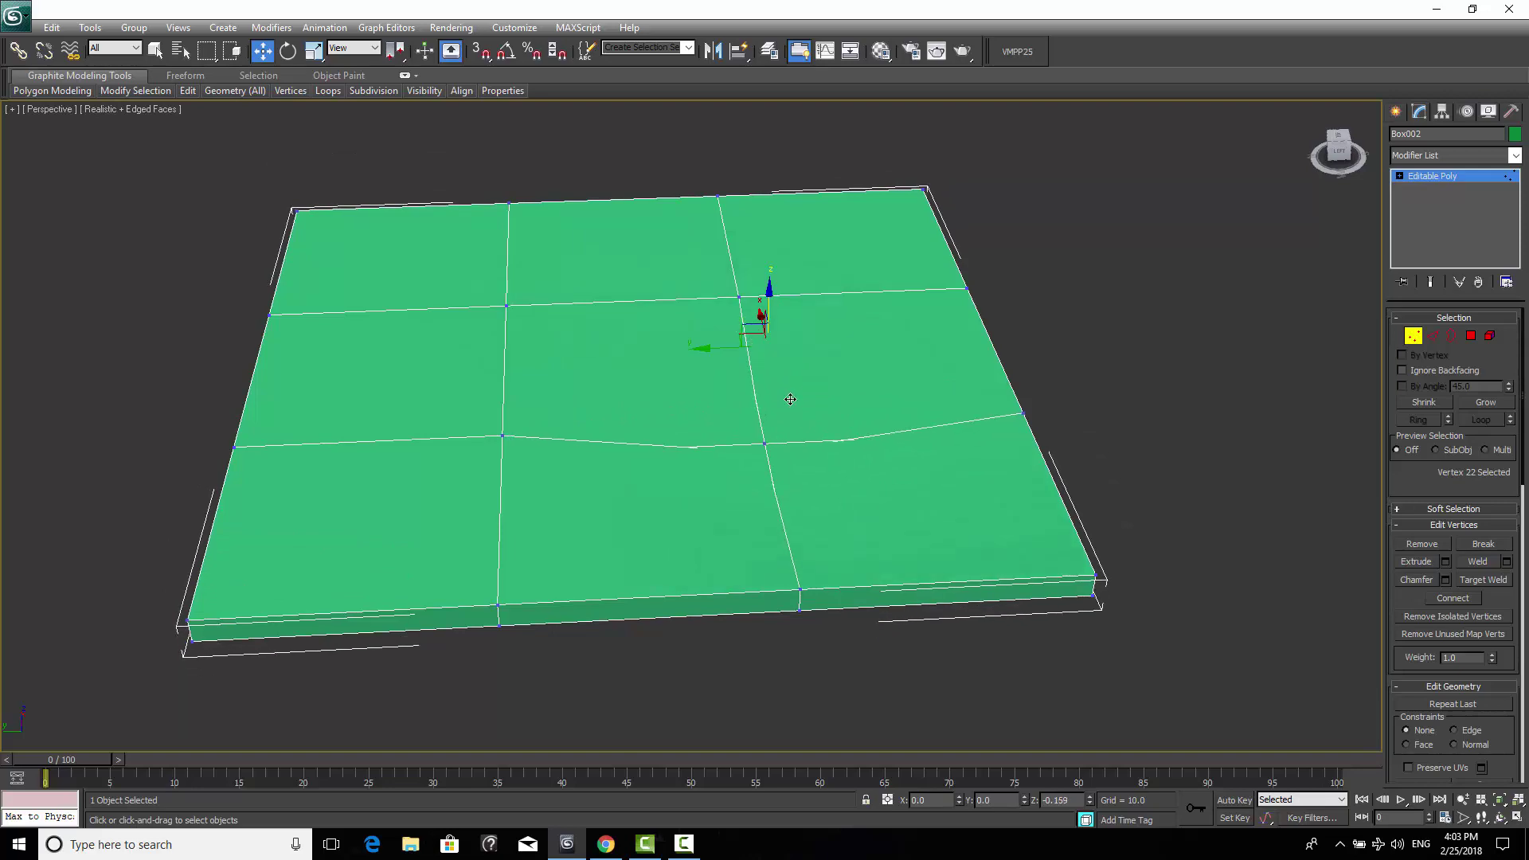
middle_click_drag(789, 399, 867, 437, "alt")
key("ctrl+z")
key("ctrl+z")
scroll(876, 441, "up", 5)
scroll(877, 441, "down", 3)
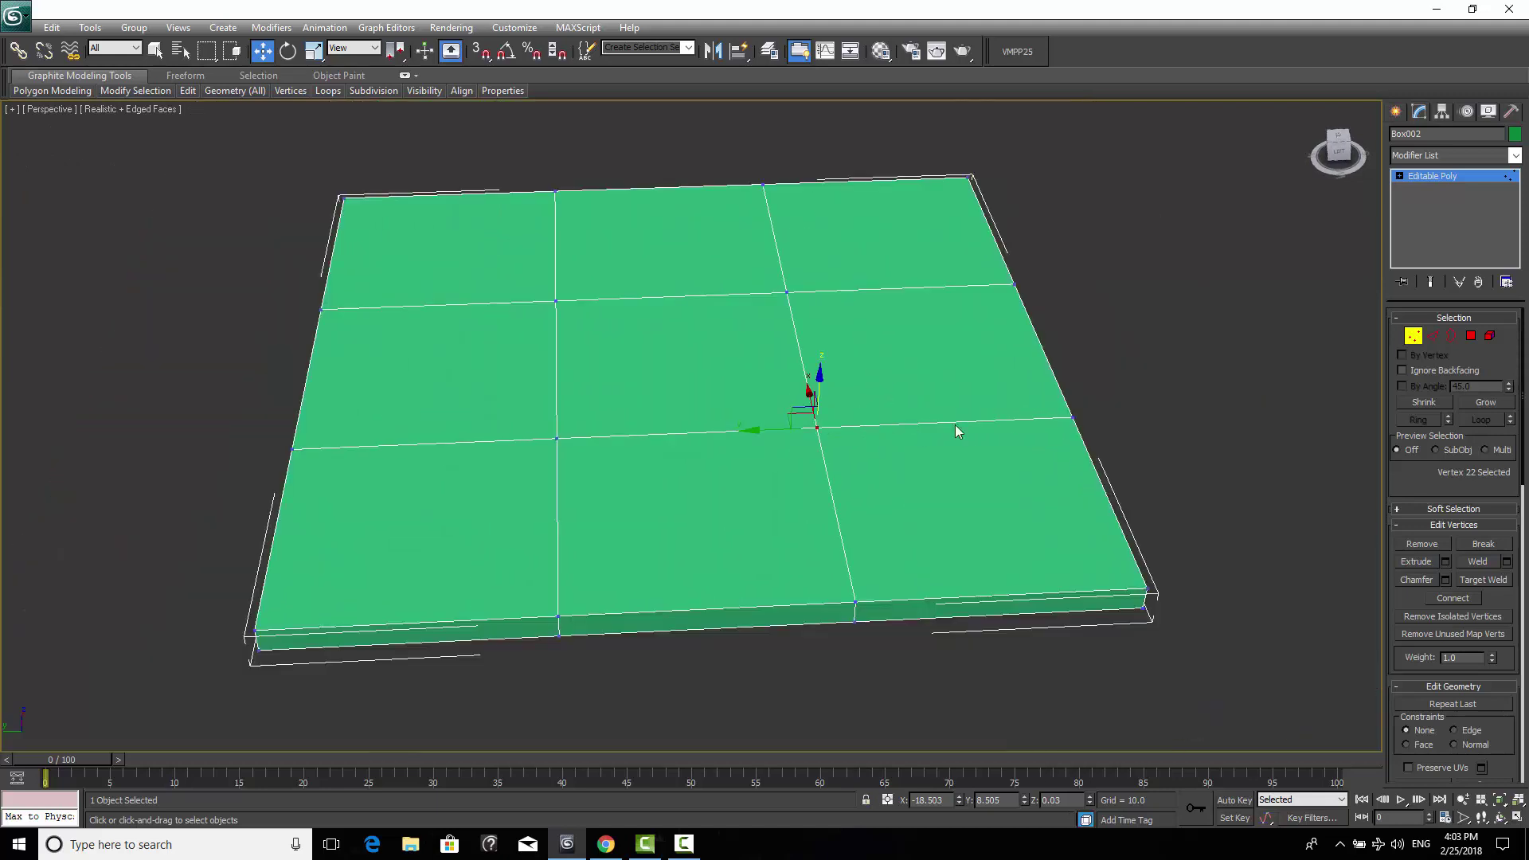
At edge level, select several outer edges and raise the single far-corner edge to a height of about 0.119.
left_click(1434, 336)
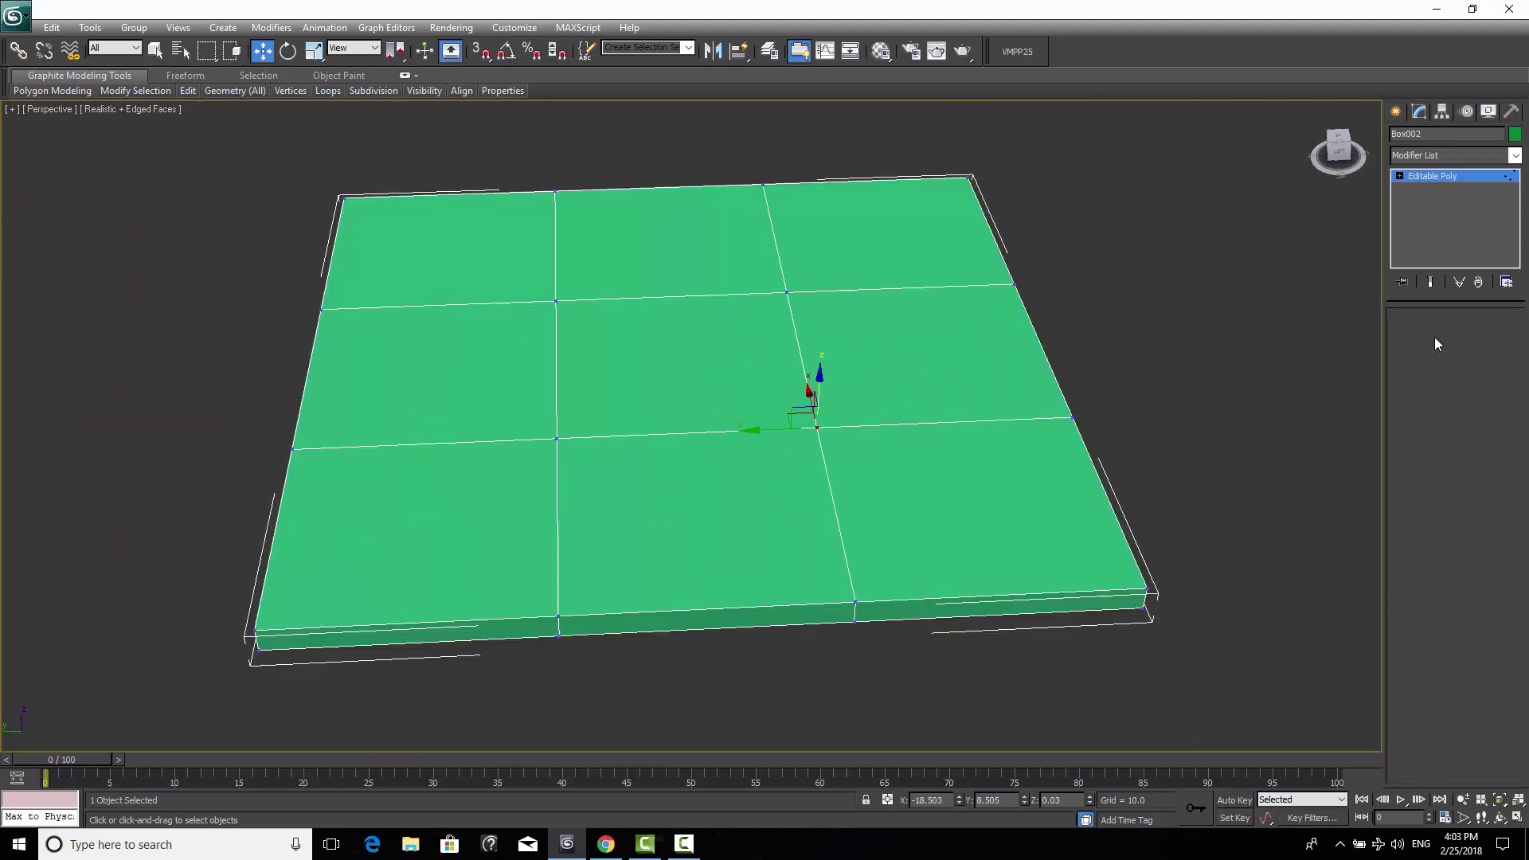
left_click(1043, 358)
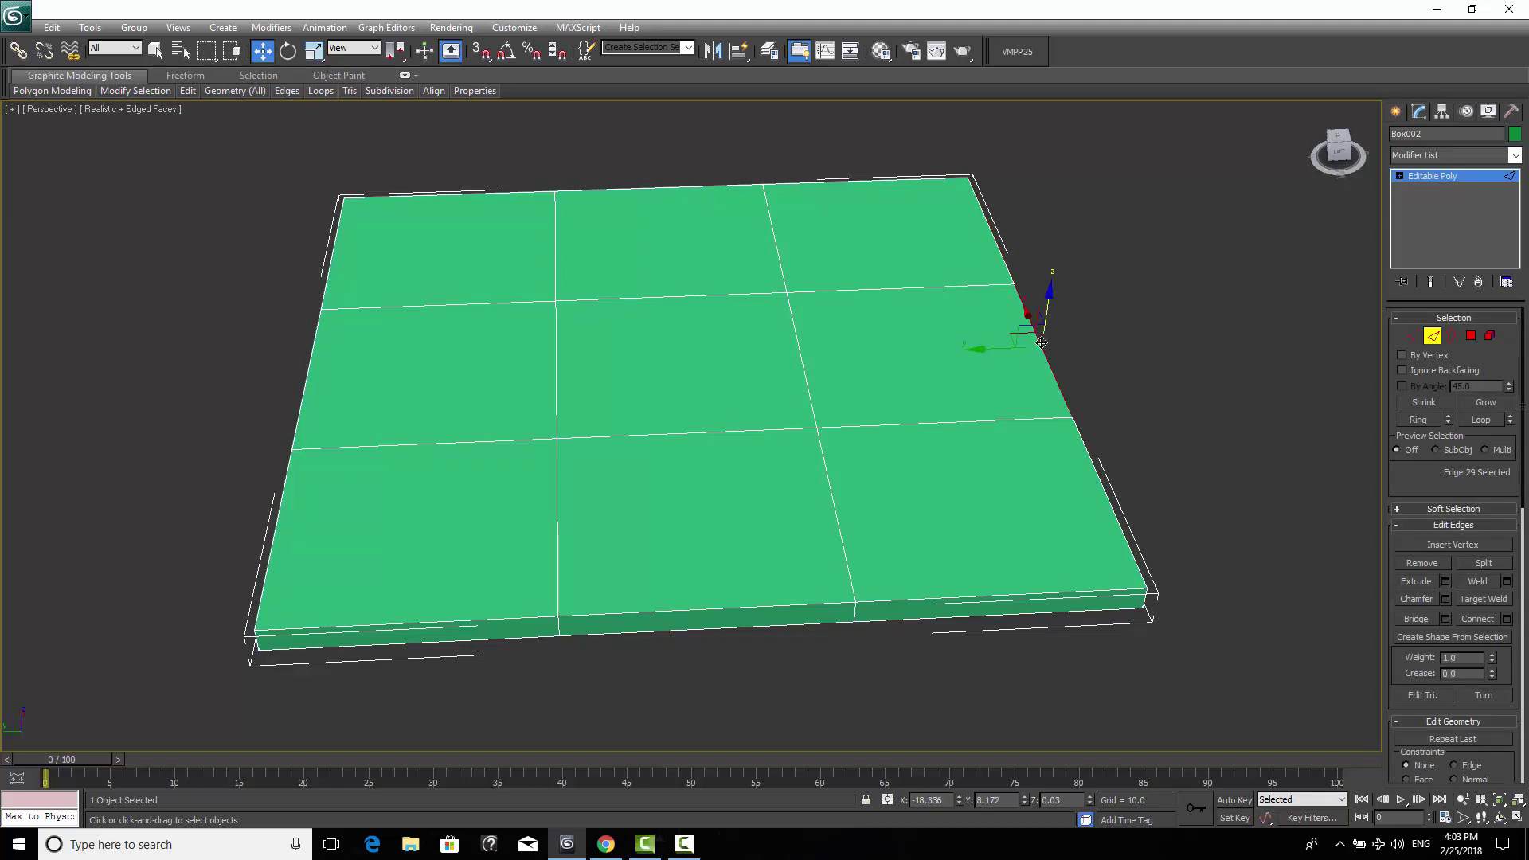
left_click(1001, 248, "ctrl")
left_click(846, 180, "ctrl")
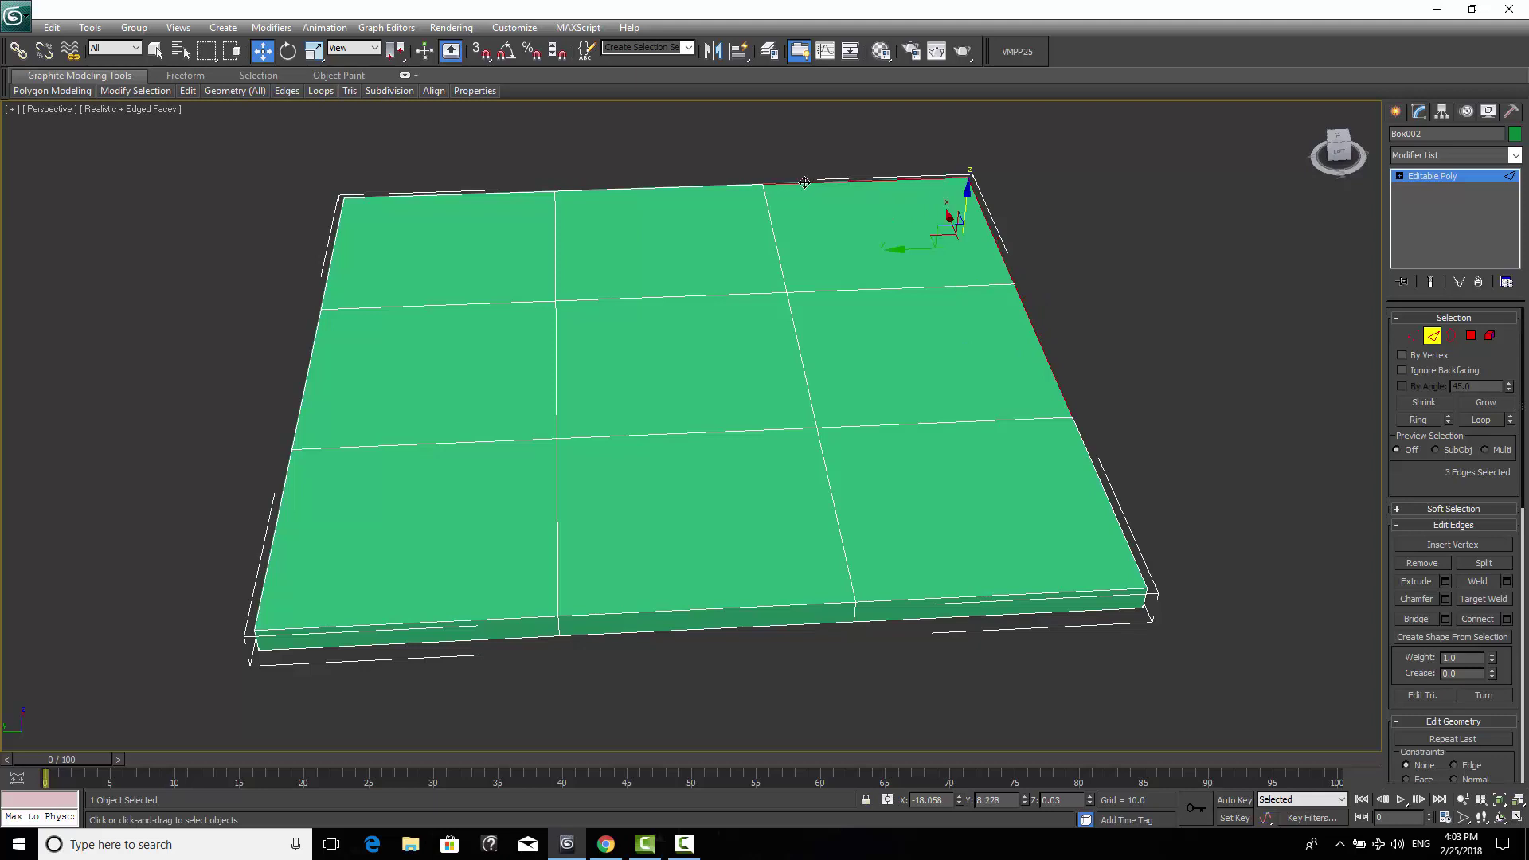
left_click(871, 181)
left_click_drag(870, 165, 872, 92)
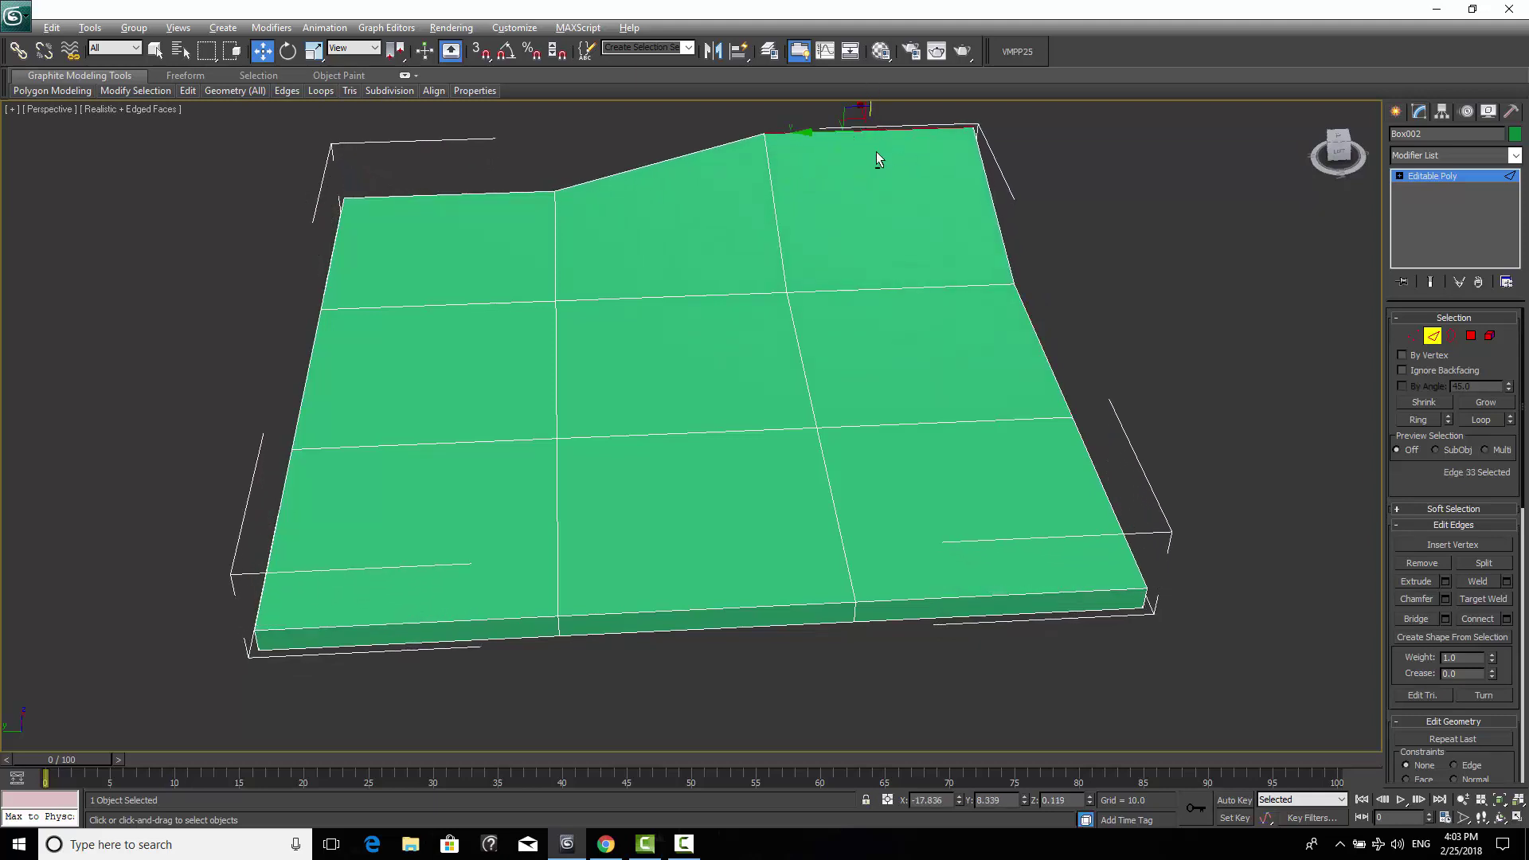
Undo the move of the far-corner edge.
middle_click_drag(876, 151, 829, 249, "alt")
scroll(877, 242, "up", 3)
scroll(847, 377, "down", 3)
key("ctrl+z")
scroll(897, 461, "up", 3)
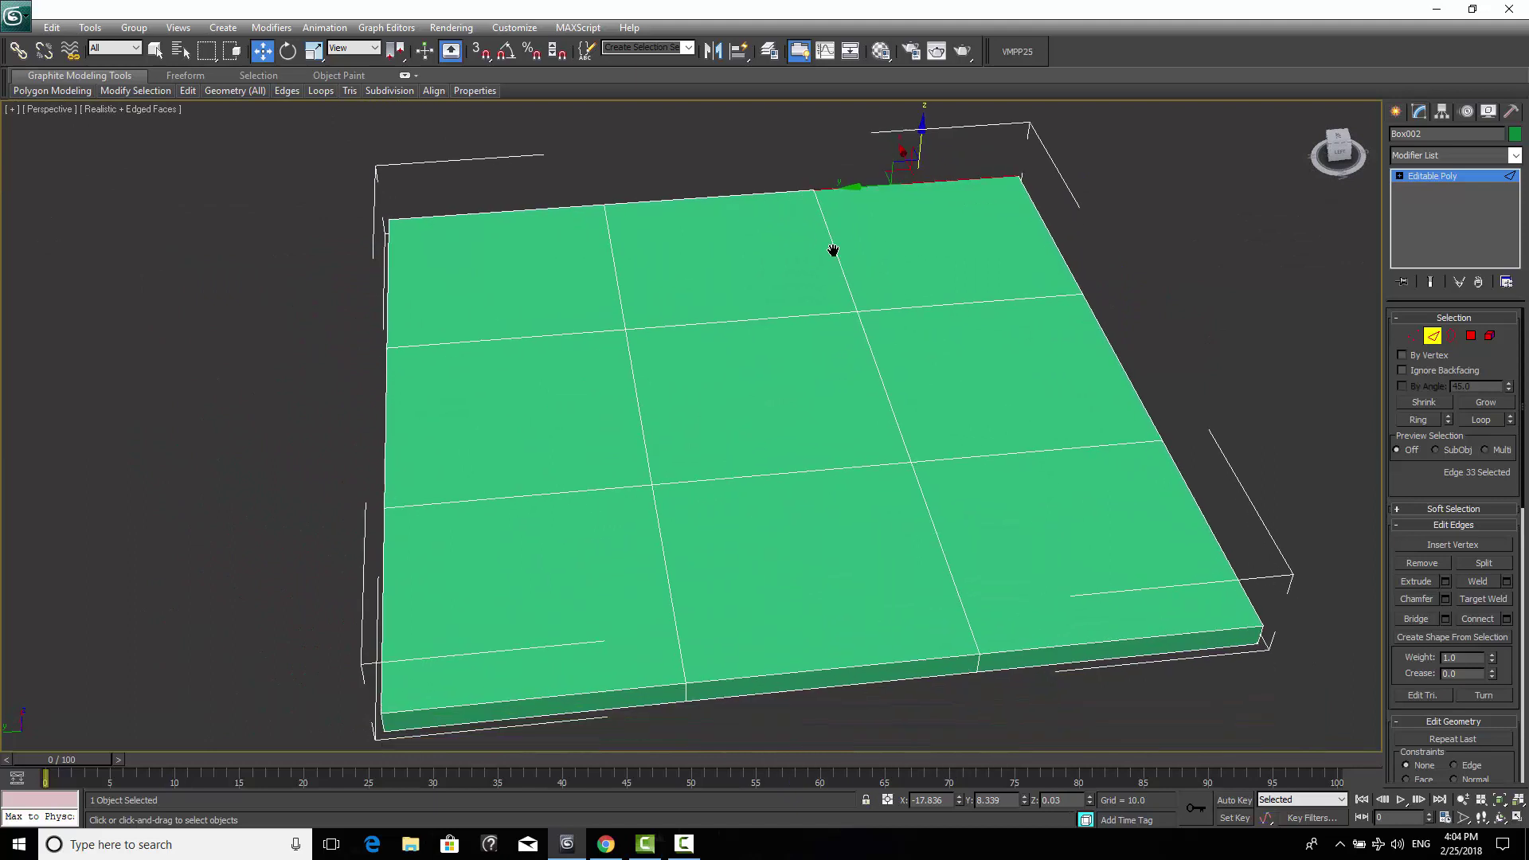
Switch to border level and examine the box from several angles for open borders.
left_click(1454, 338)
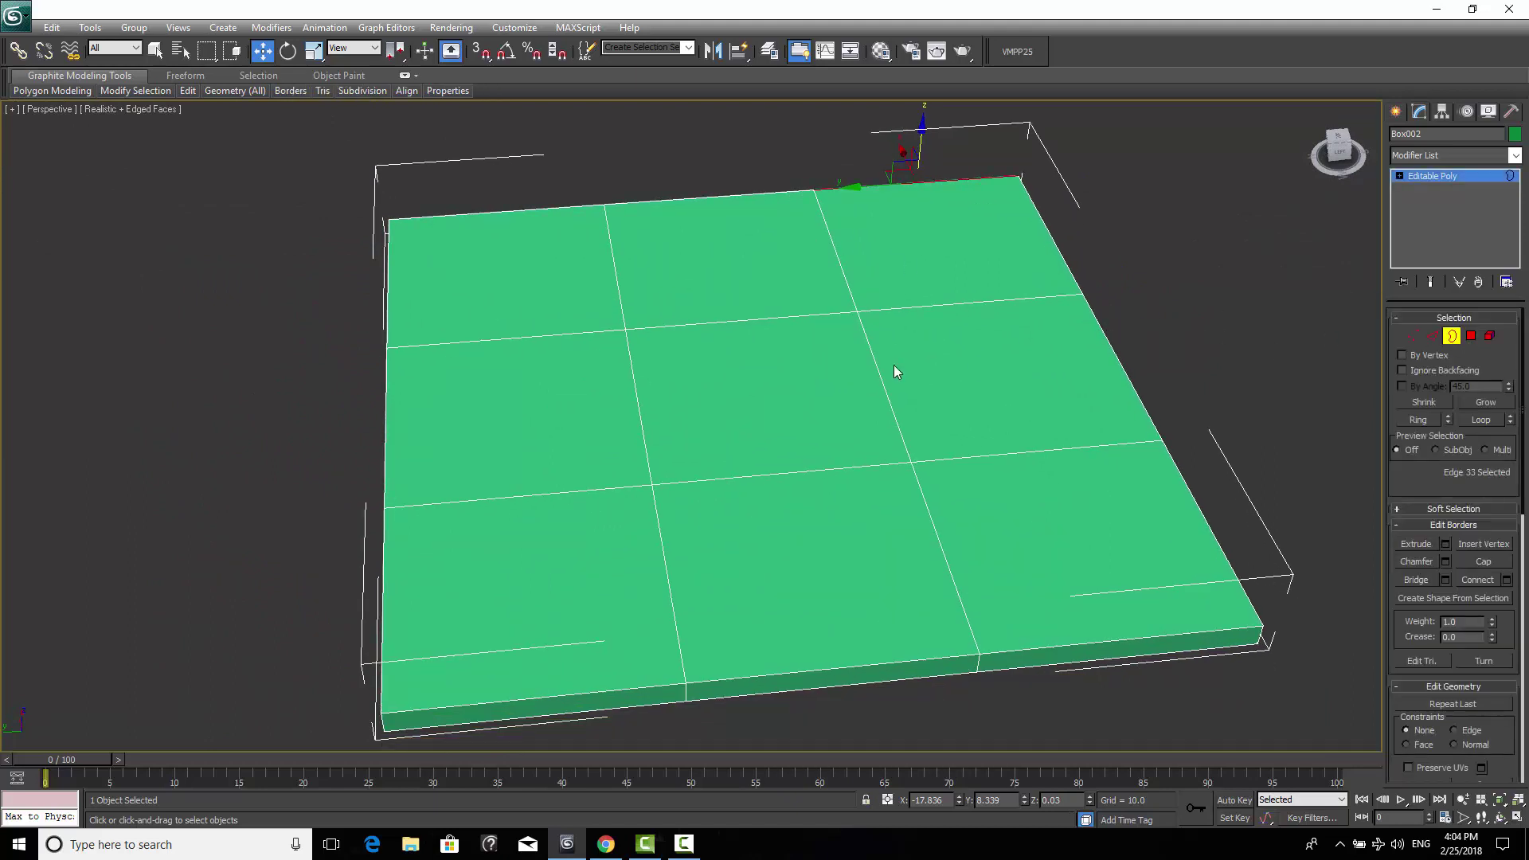
left_click(895, 328)
middle_click_drag(1139, 307, 976, 334, "alt")
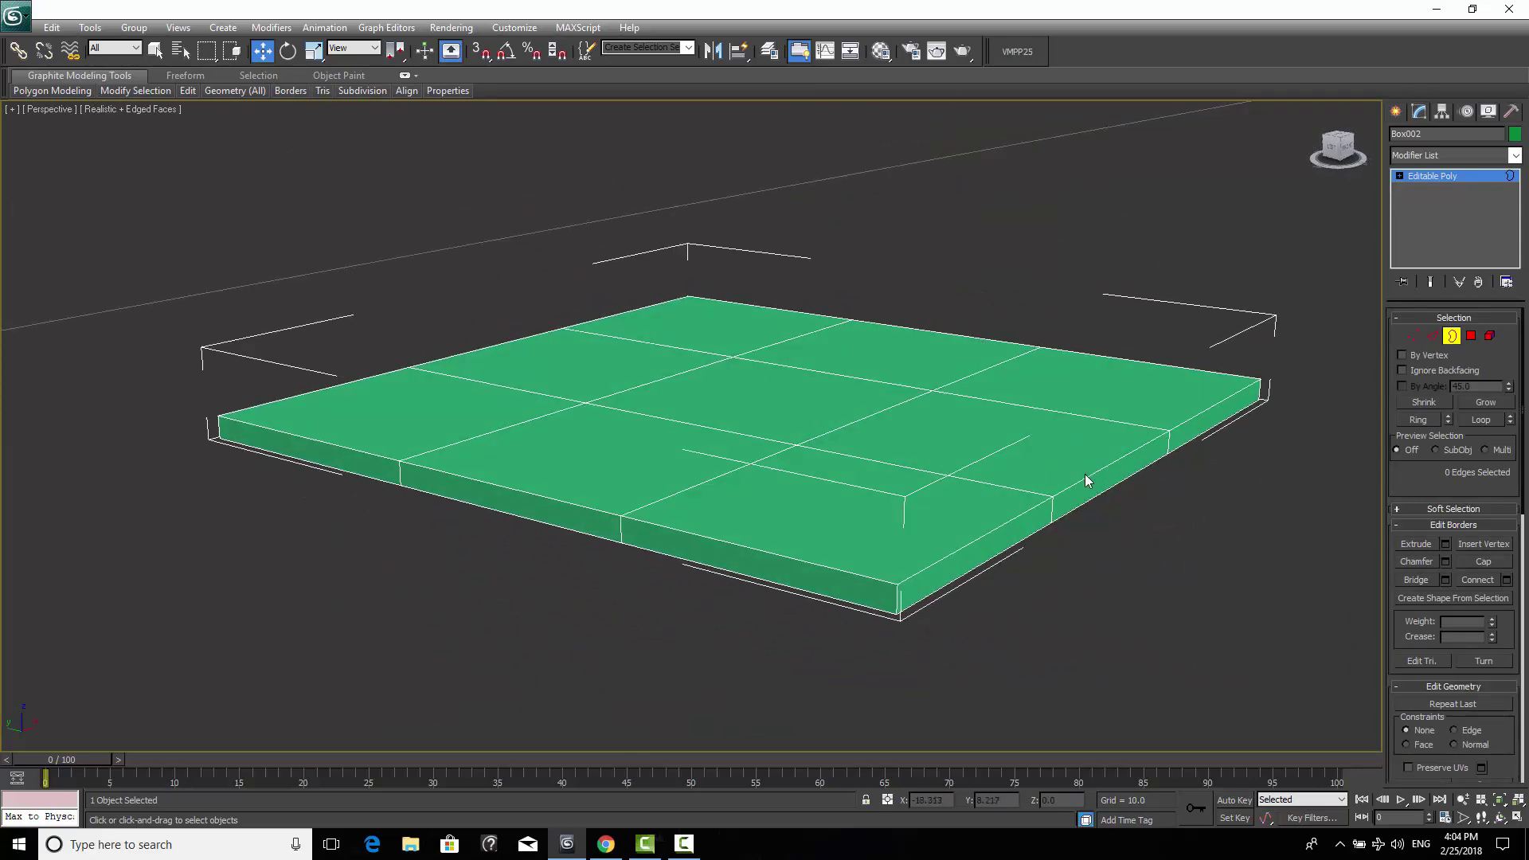
middle_click_drag(1093, 484, 1259, 418, "alt")
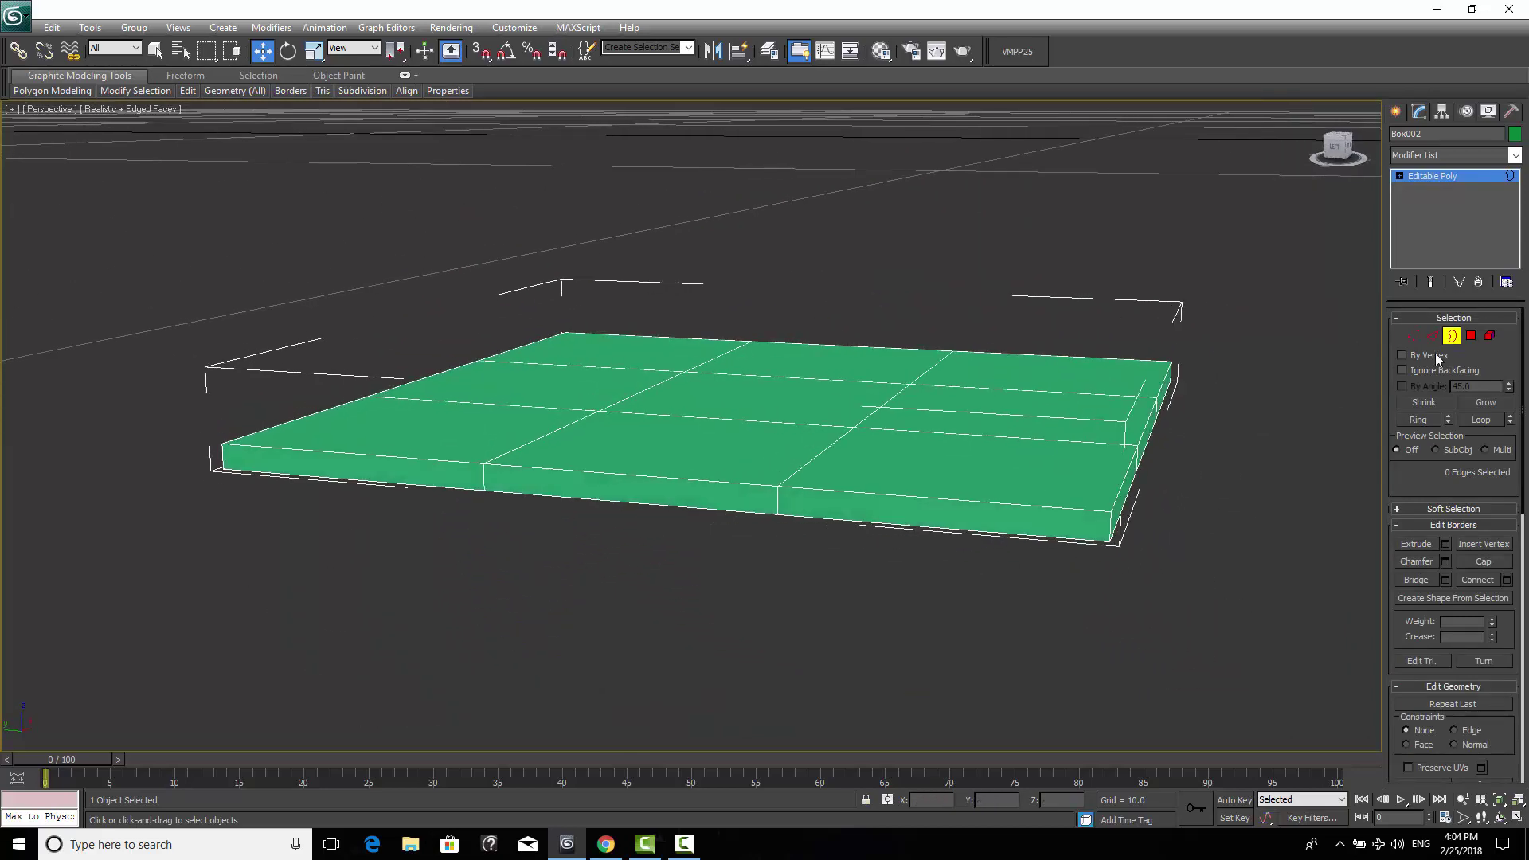
middle_click_drag(938, 461, 967, 485, "alt")
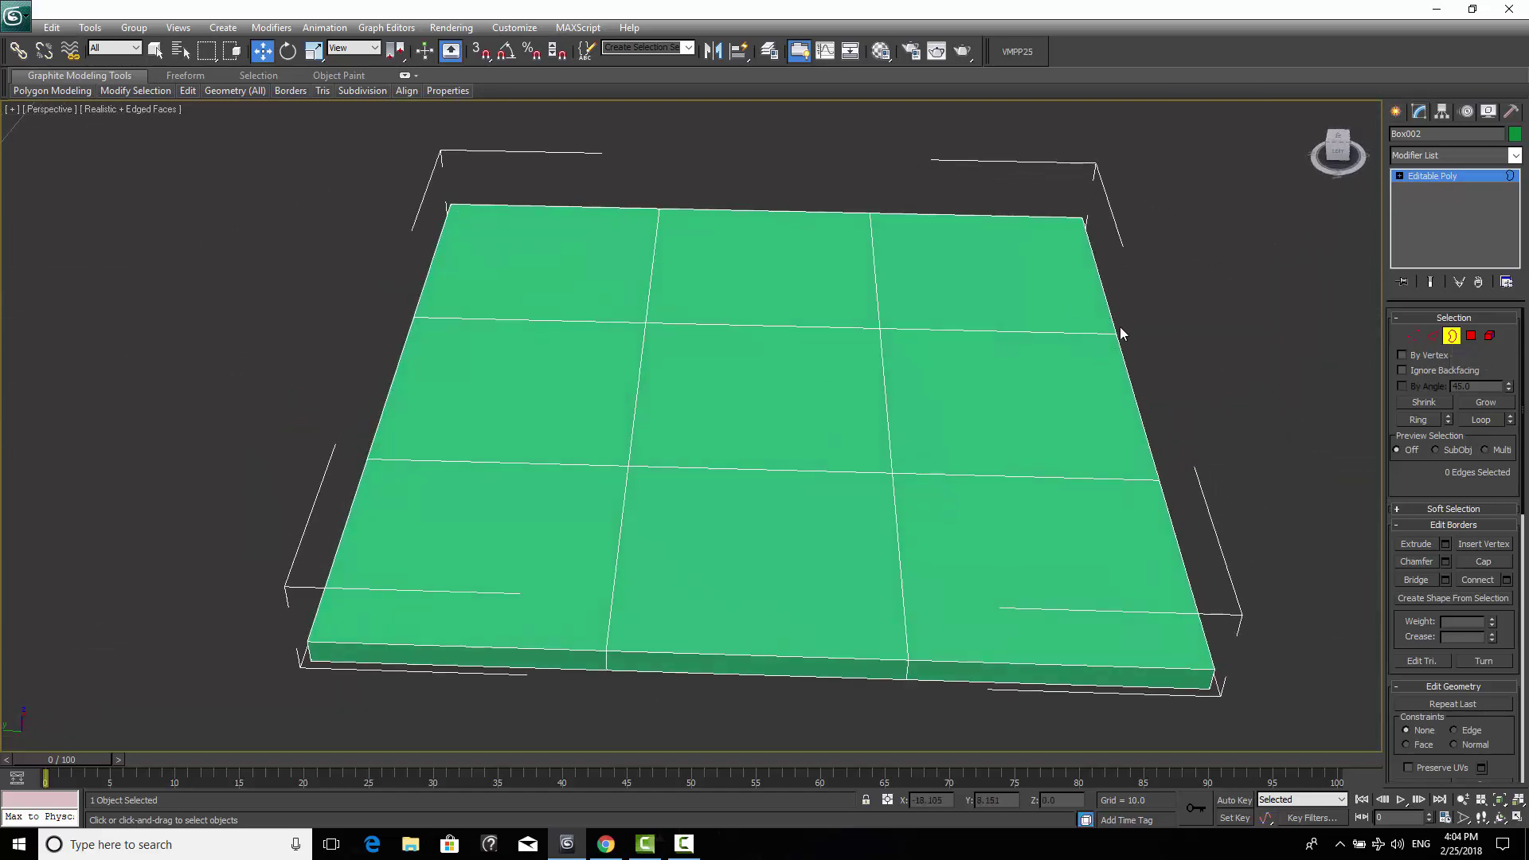
scroll(790, 326, "down", 3)
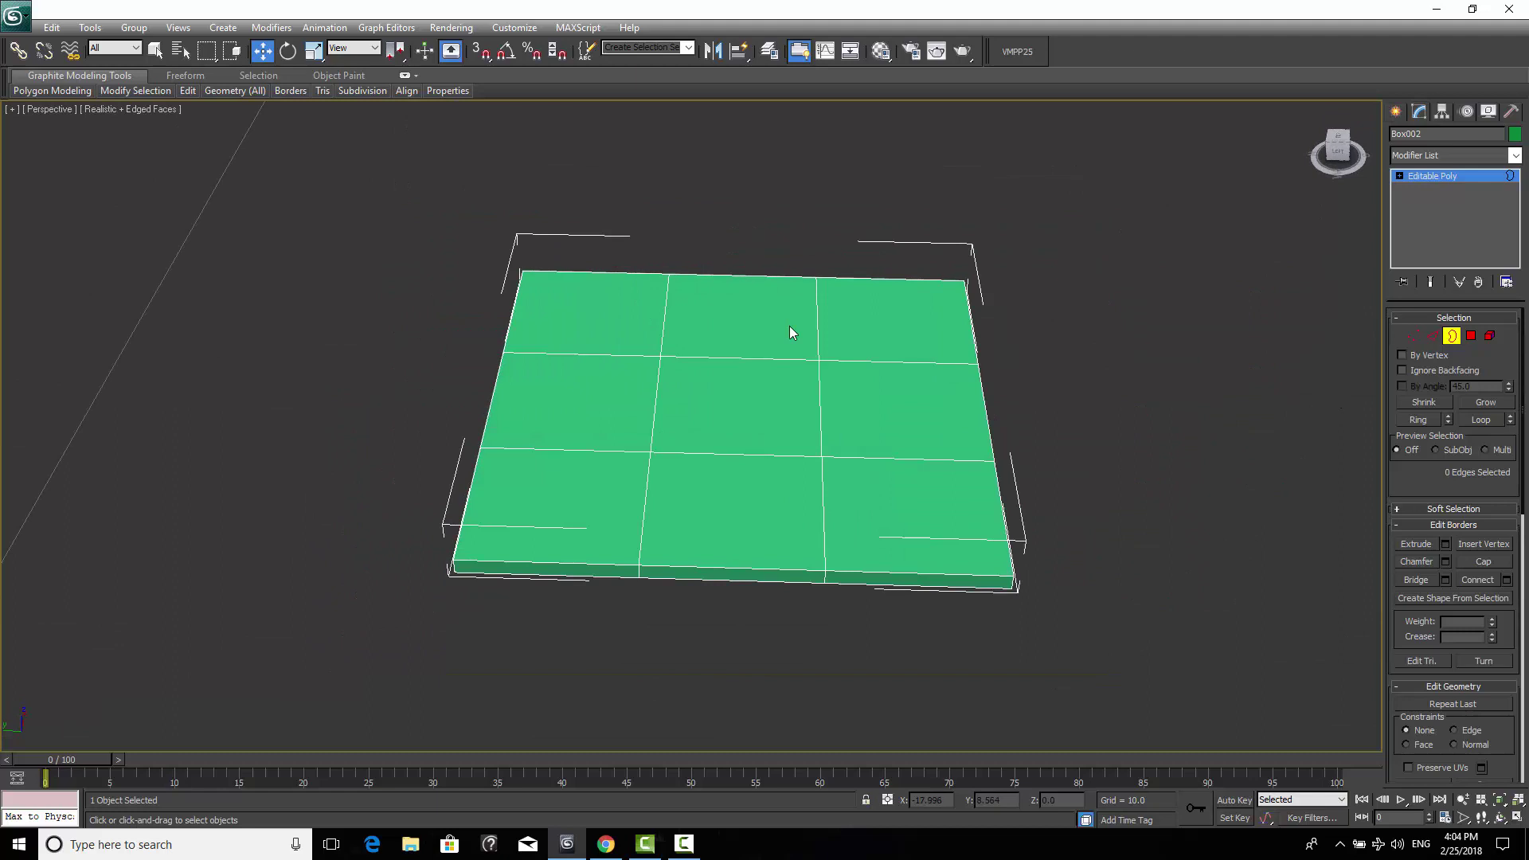
scroll(790, 326, "up", 3)
middle_click_drag(856, 394, 827, 368)
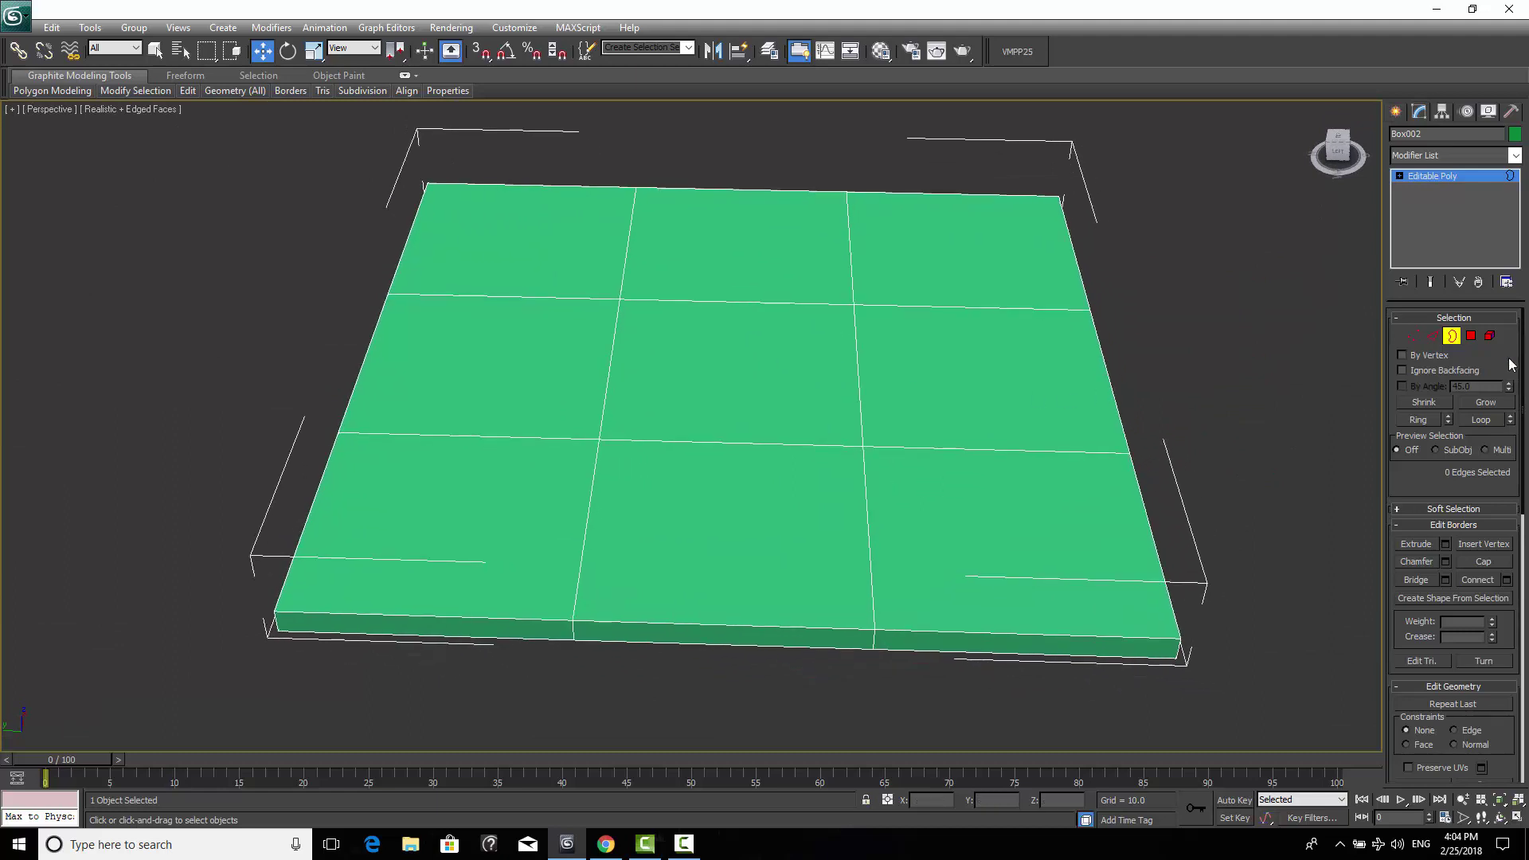
At polygon level, select a side polygon of the top face and replace that selection with the centre polygon.
left_click(1470, 337)
left_click(946, 386)
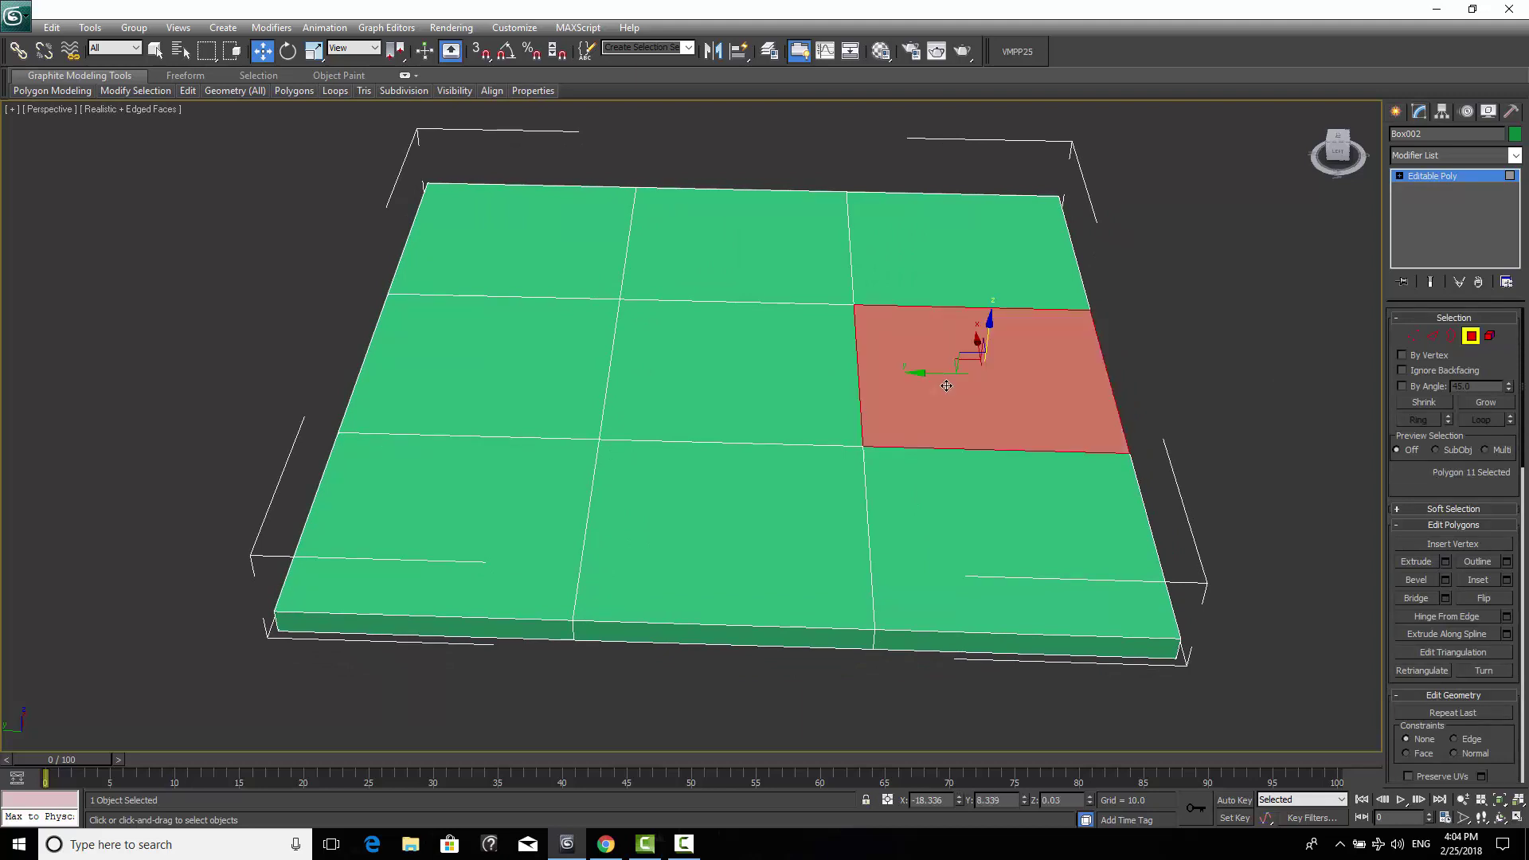
left_click(771, 366)
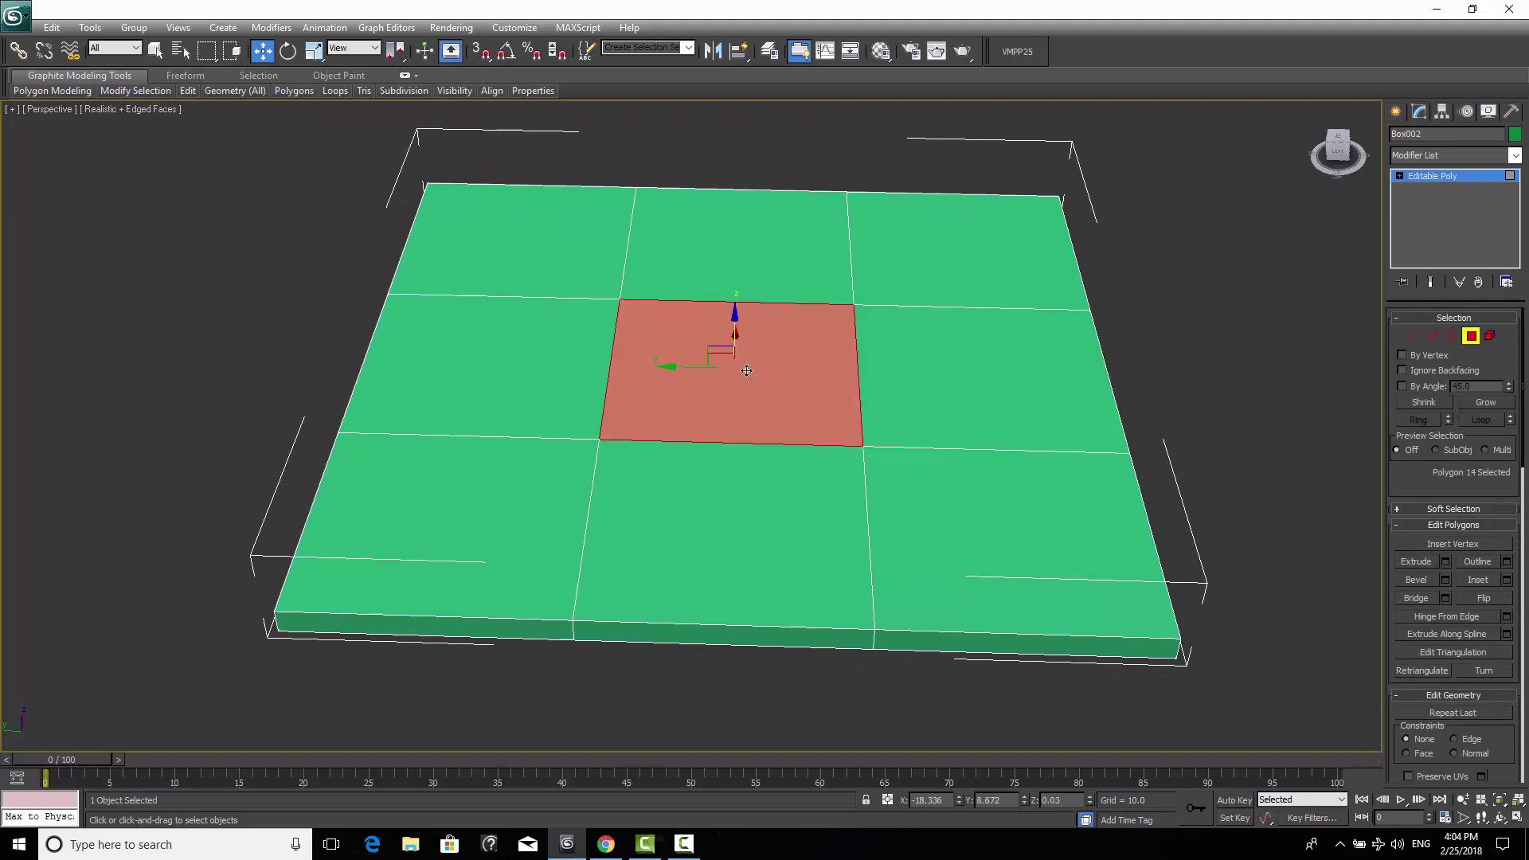
At element level, select the whole box as one element and clear the selection.
left_click(1489, 338)
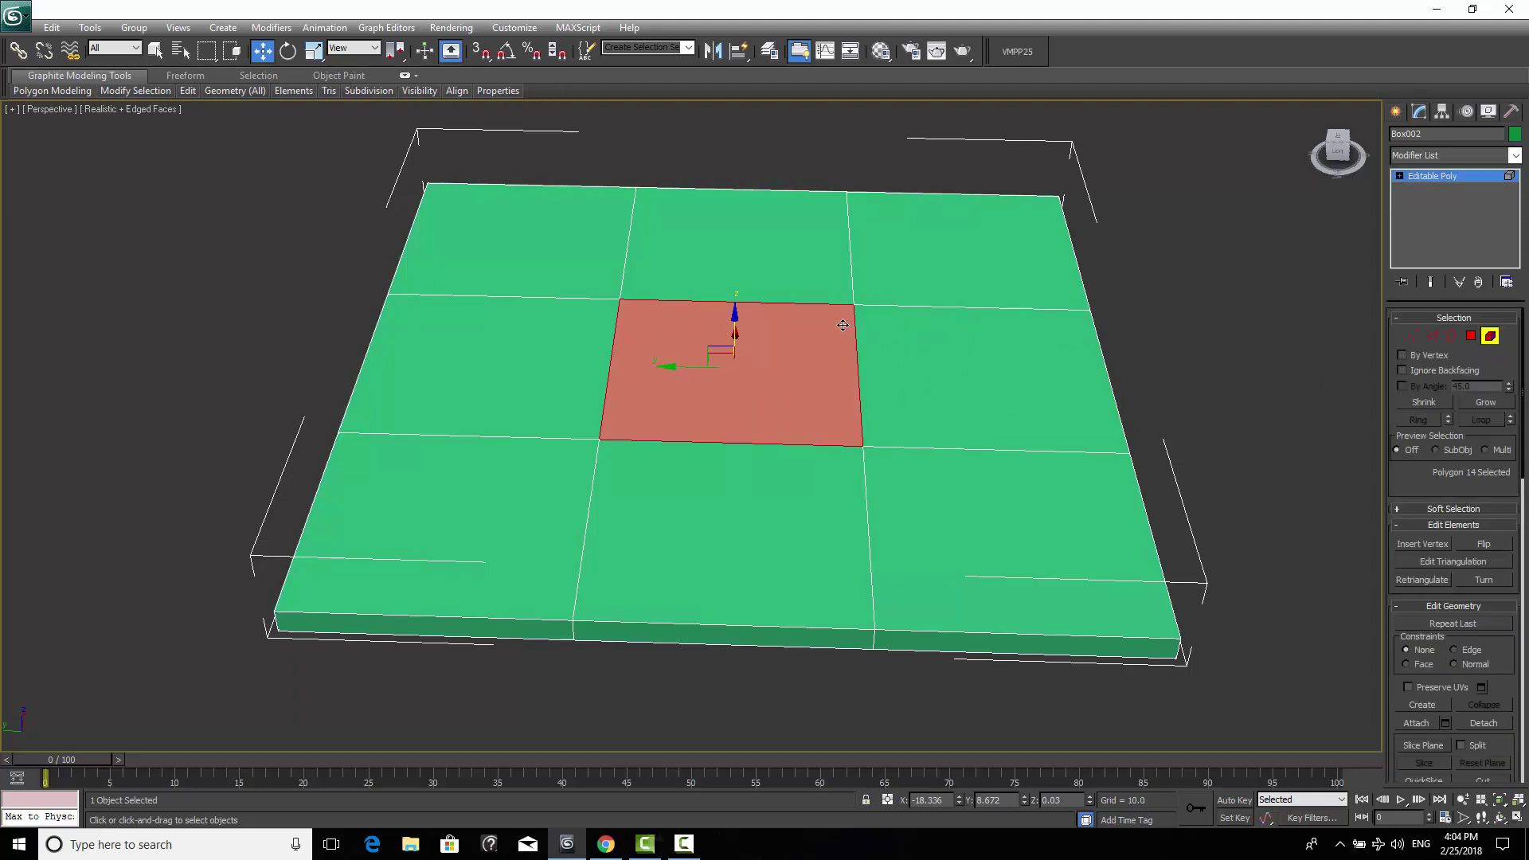
left_click(919, 281)
mouse_move(910, 334)
middle_mouse_down("alt")
mouse_move(976, 310)
mouse_move(914, 347)
middle_mouse_up("alt")
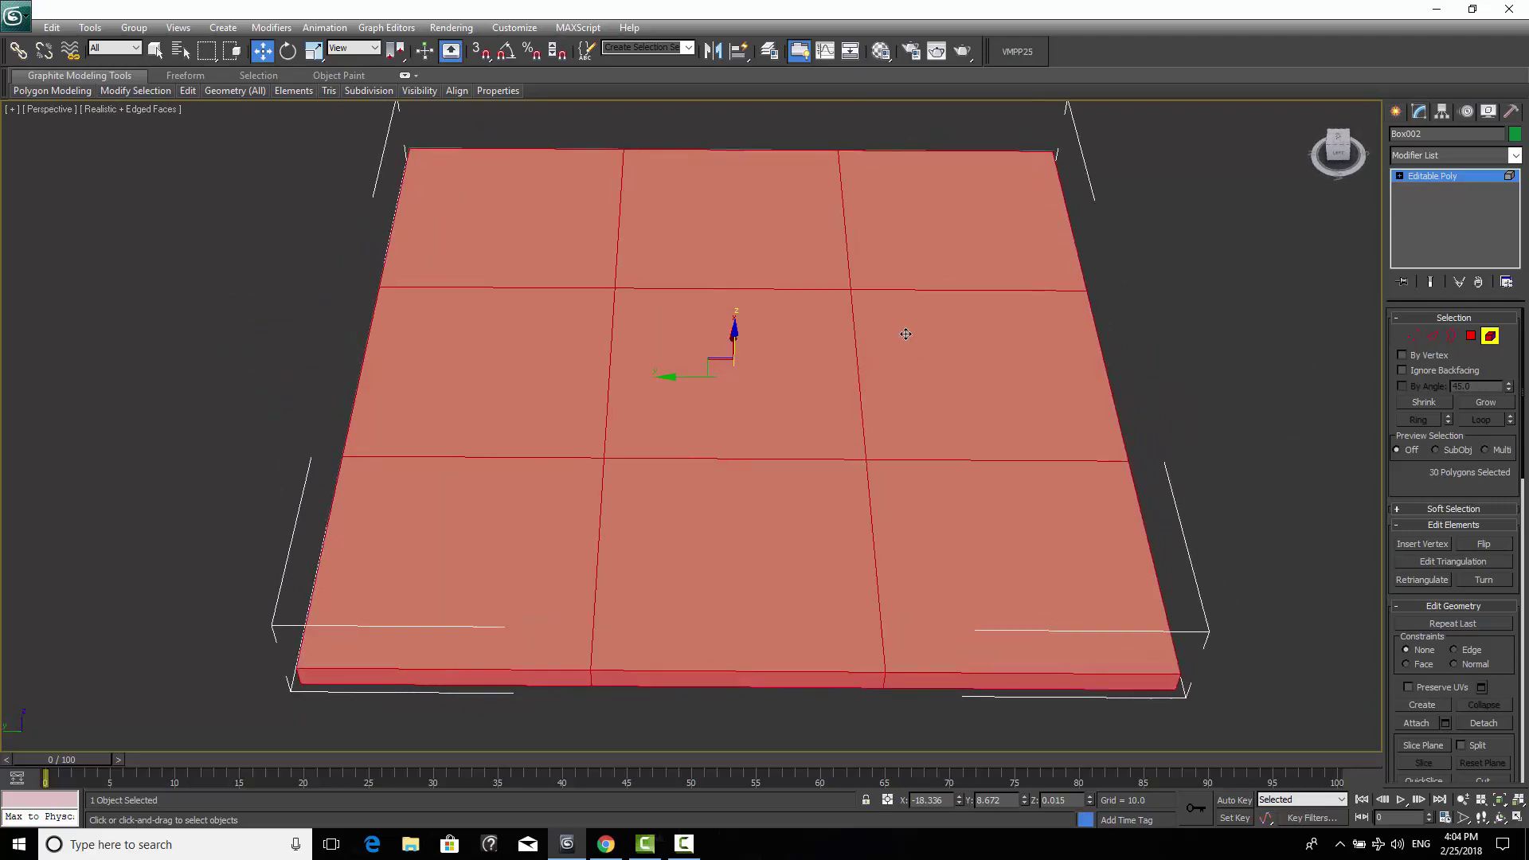
scroll(904, 331, "down", 2)
scroll(808, 245, "up", 2)
left_click(1259, 335)
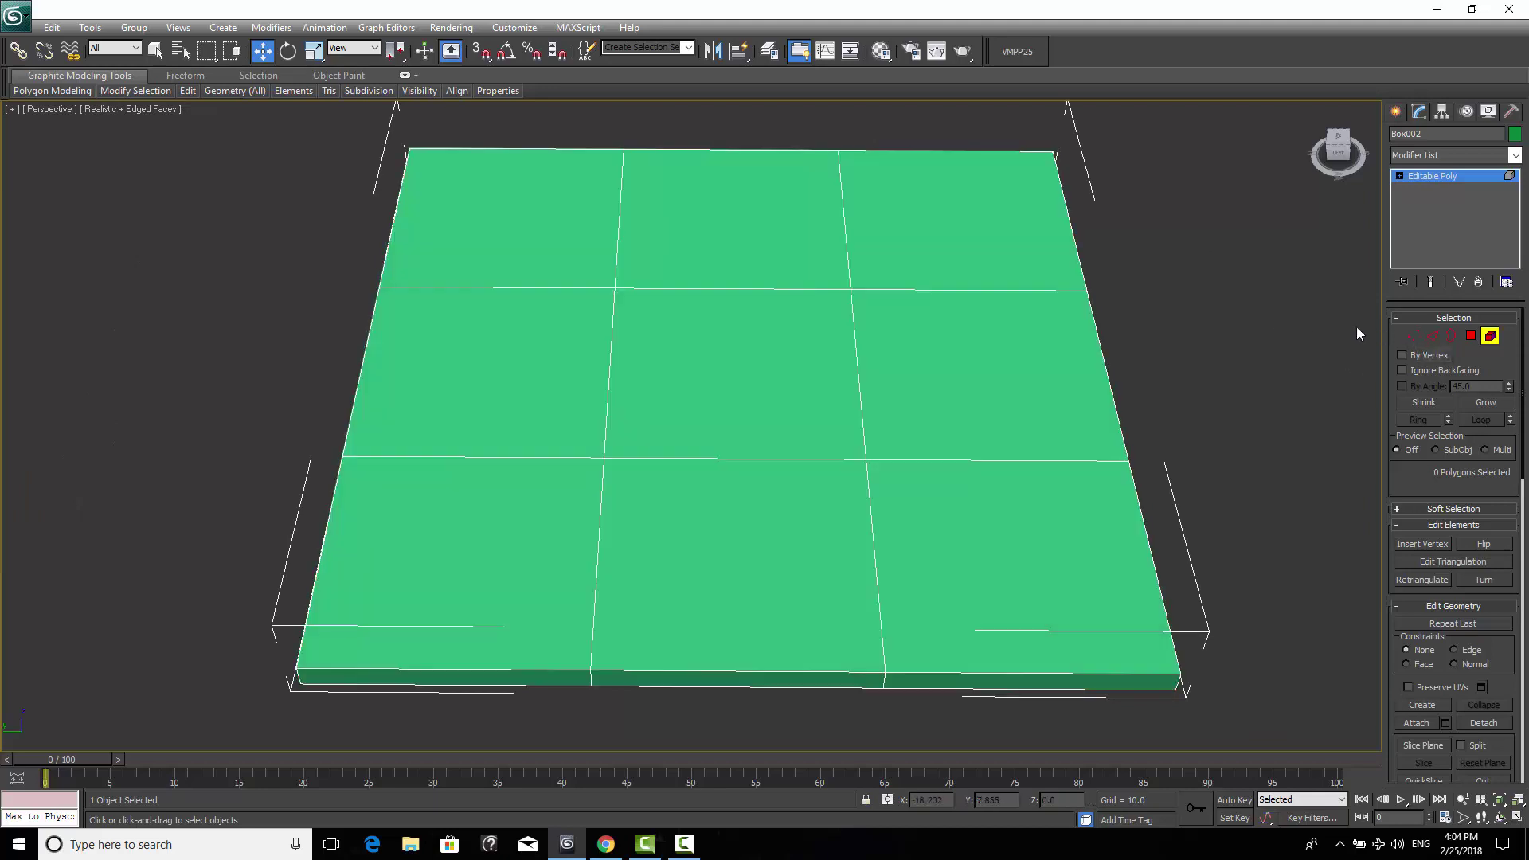
Return to vertex level, select an inner top-face vertex and view the tabletop from directly above.
left_click(1412, 336)
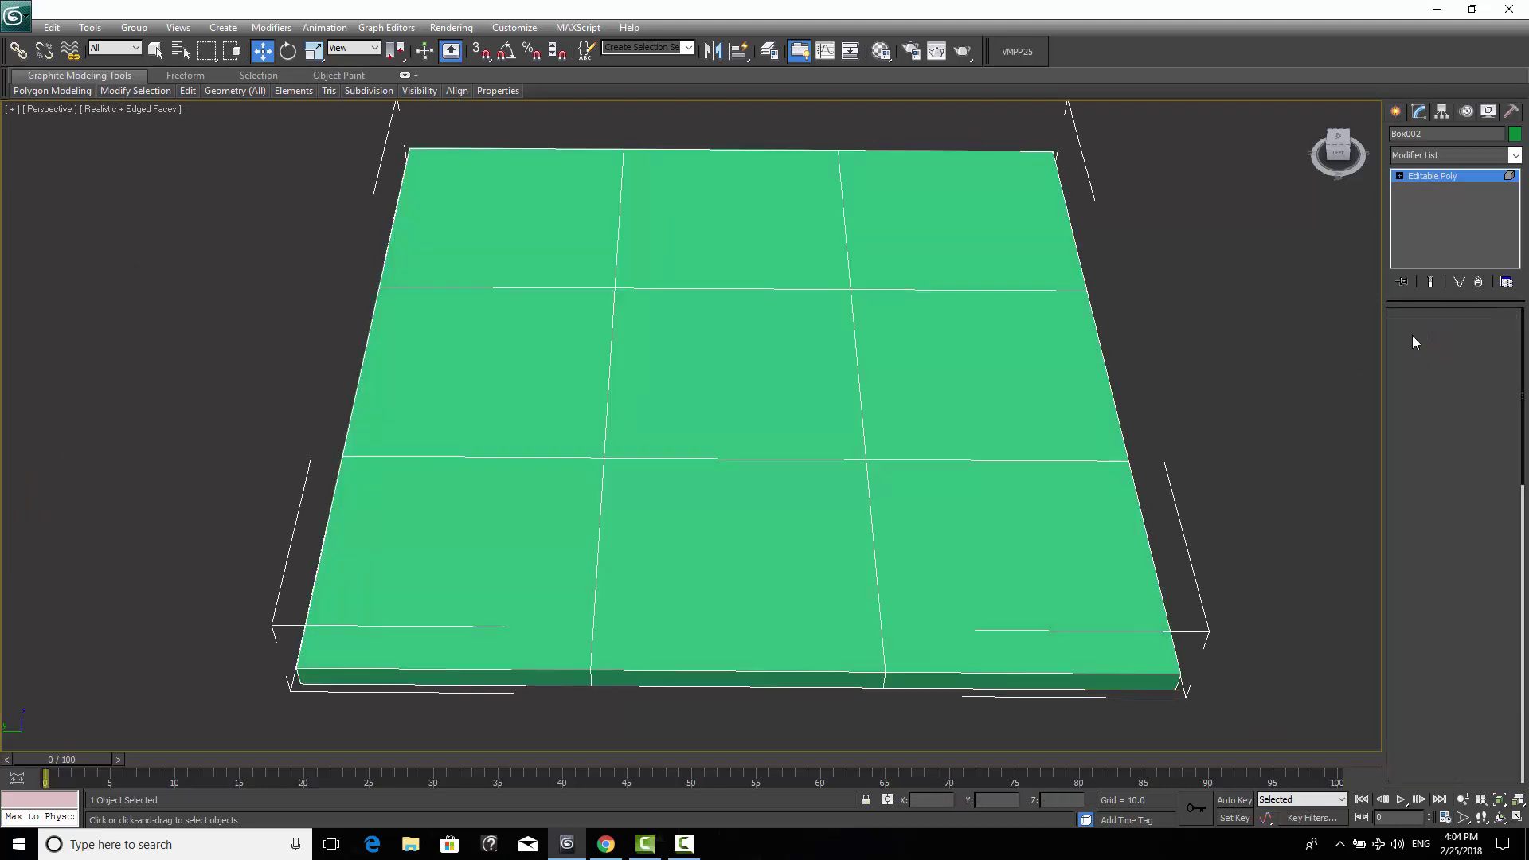
left_click(867, 460)
scroll(938, 316, "down", 2)
middle_click_drag(938, 316, 949, 385, "alt")
left_click(1338, 146)
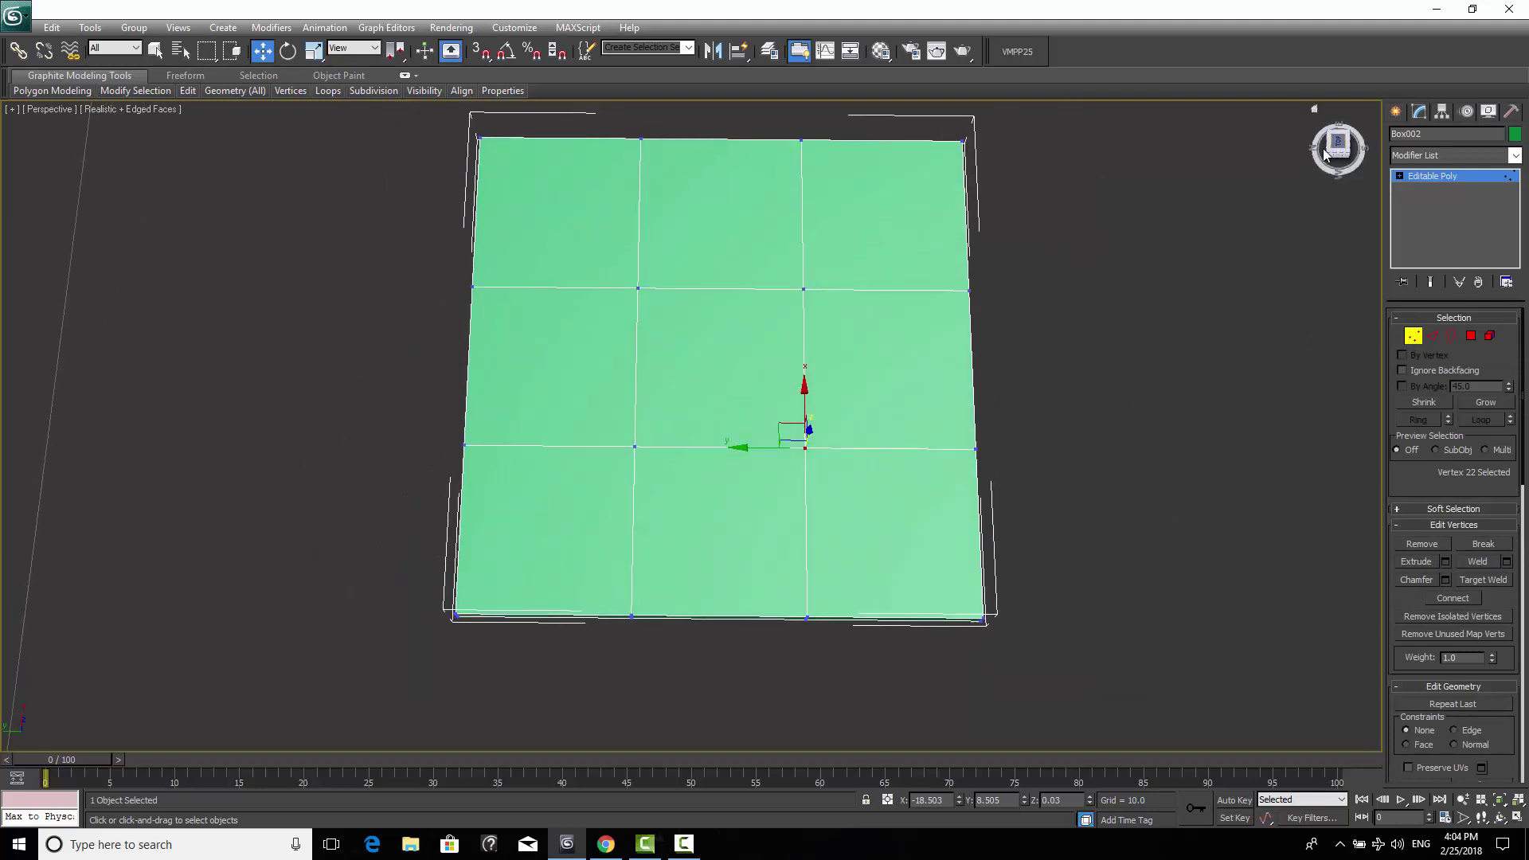
scroll(756, 189, "up", 3)
middle_click_drag(756, 184, 829, 335)
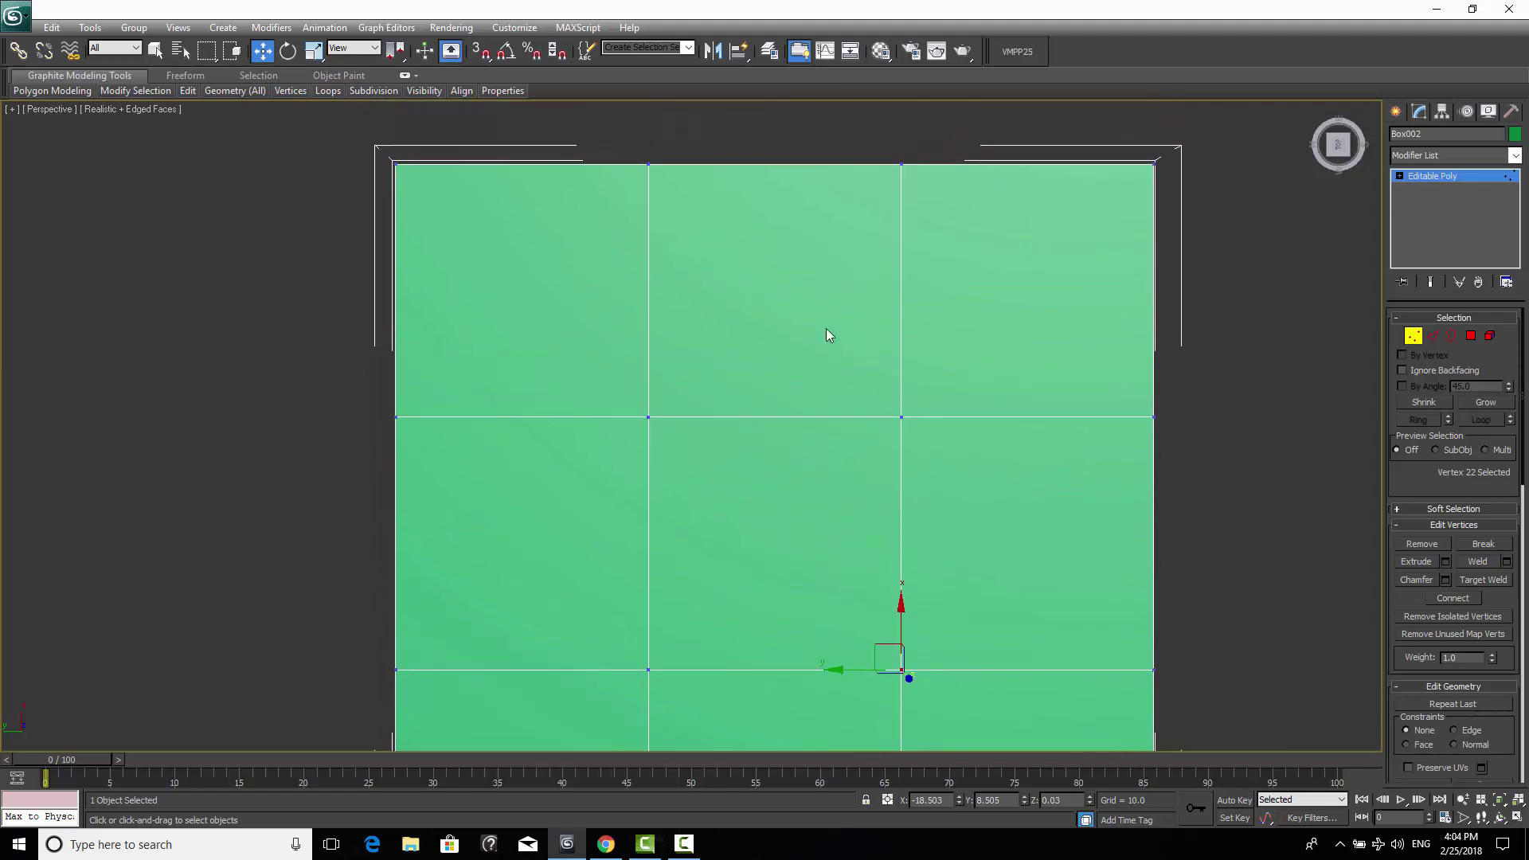
Add the two middle vertices on the tabletop's far edge to the vertex selection.
left_click(899, 164, "ctrl")
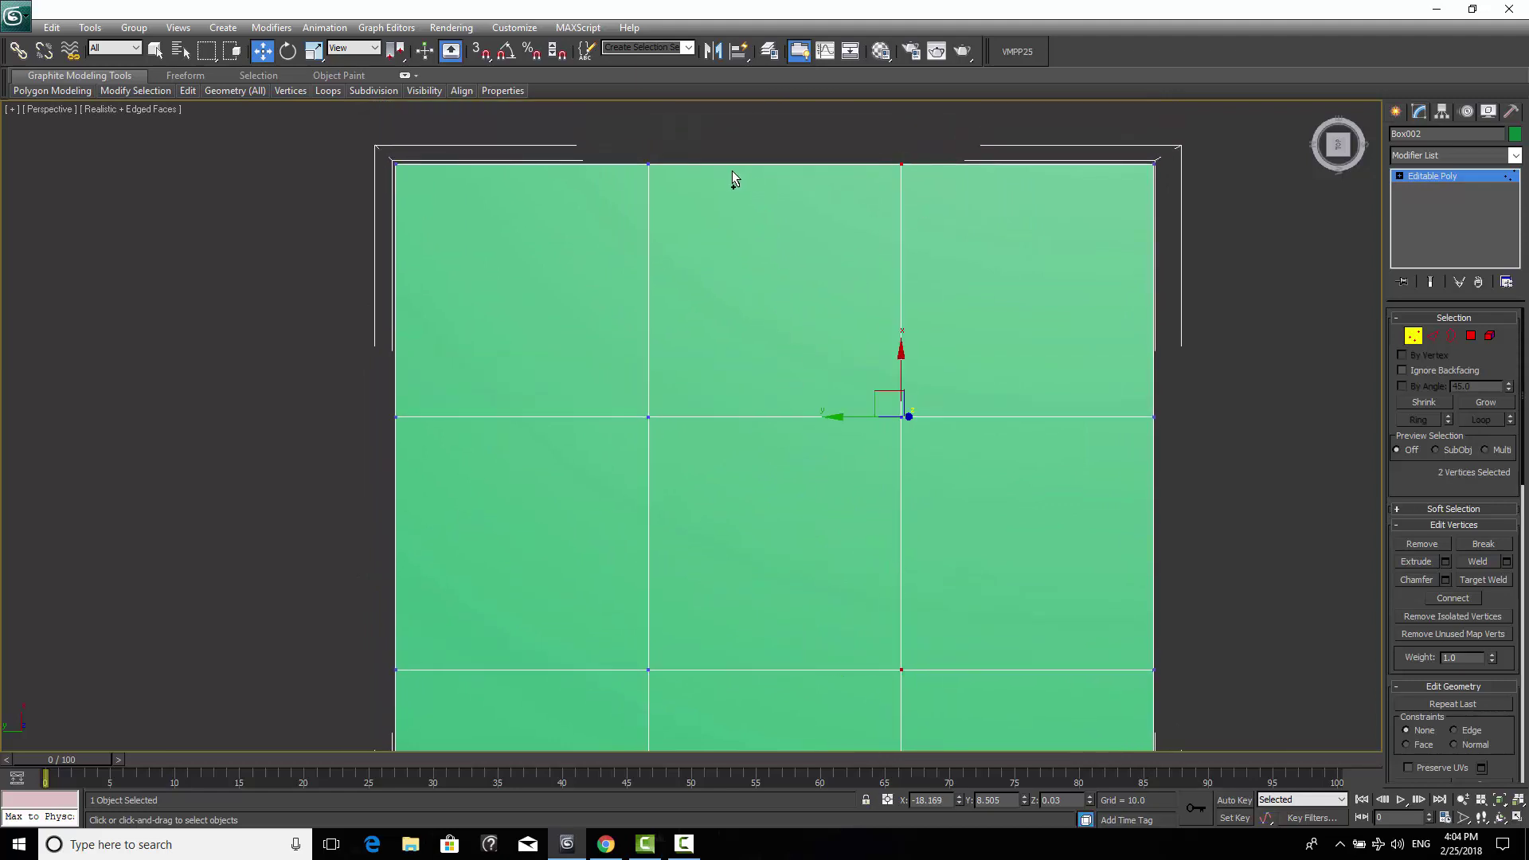
left_click(648, 165, "ctrl")
scroll(870, 566, "down", 4)
middle_click_drag(870, 566, 873, 468)
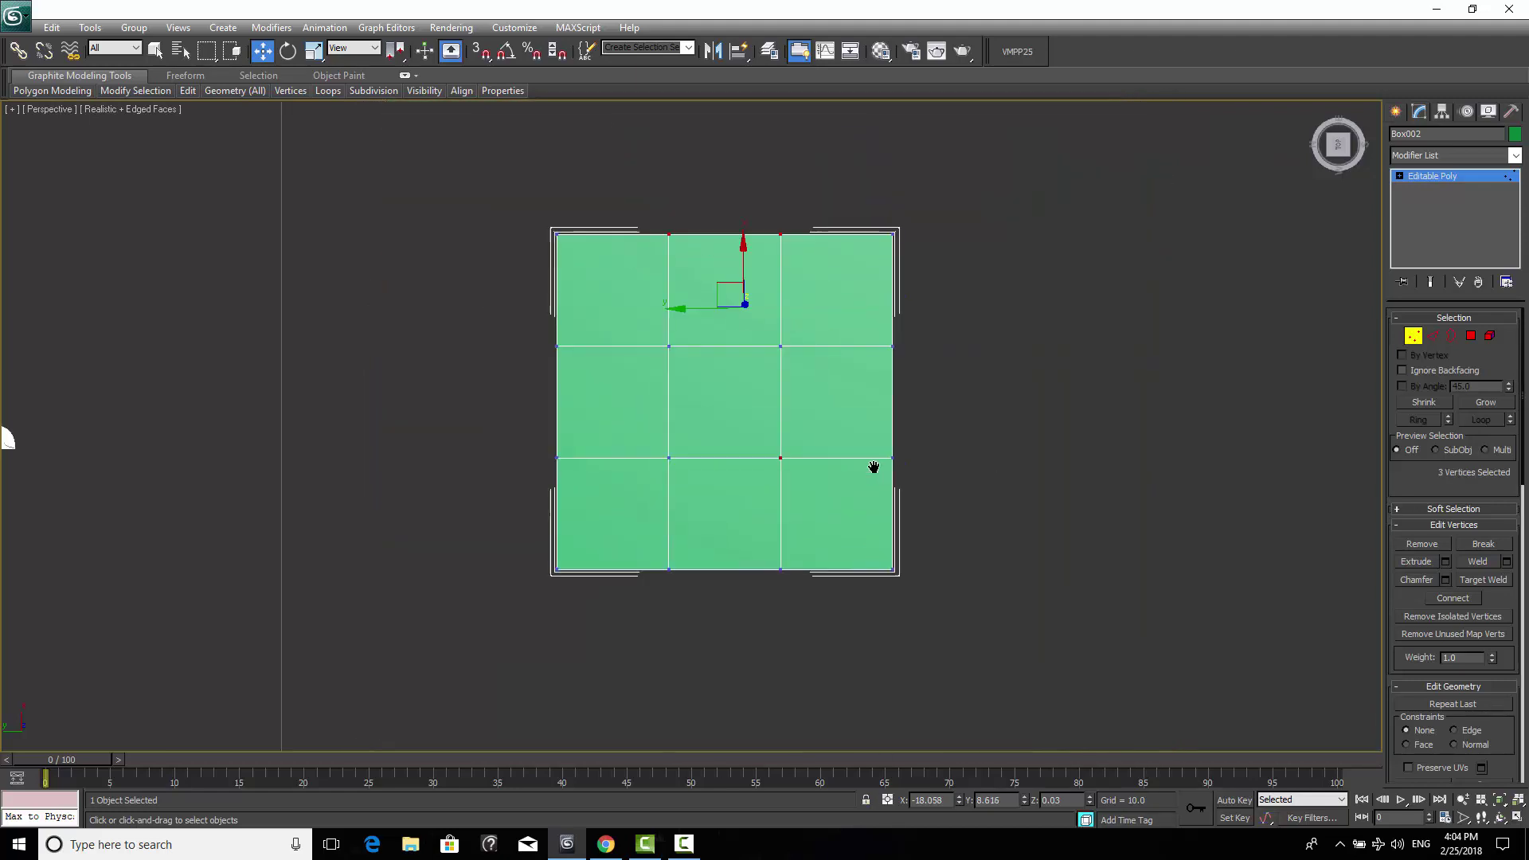
scroll(873, 467, "up", 2)
middle_click_drag(820, 519, 776, 519, "alt")
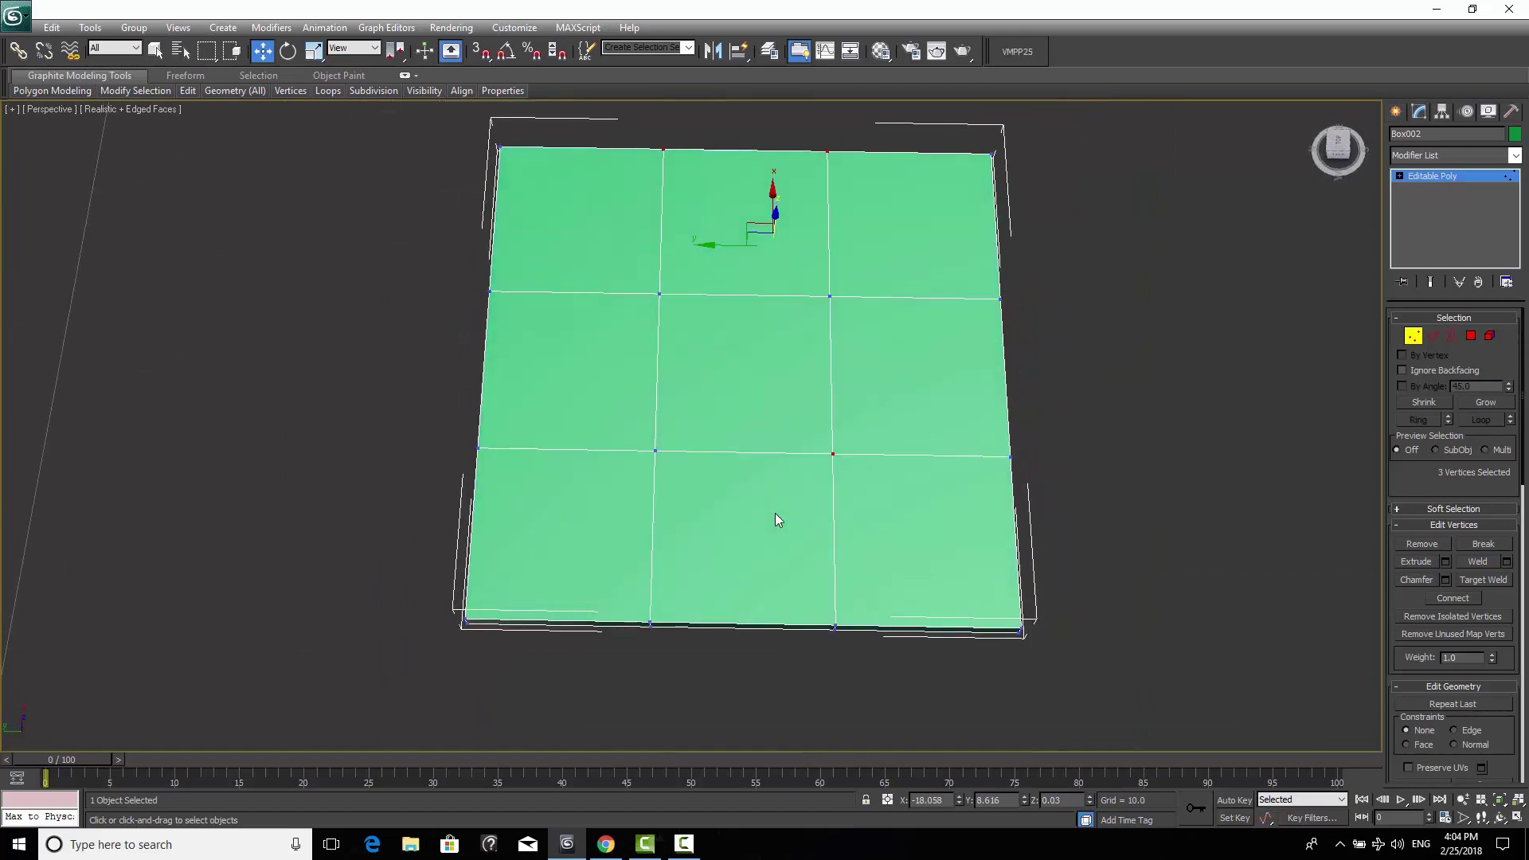
From directly above, select both middle vertex columns through the full thickness and scale them outward along Y close to the side edges.
left_click(1339, 145)
middle_click_drag(859, 401, 900, 425)
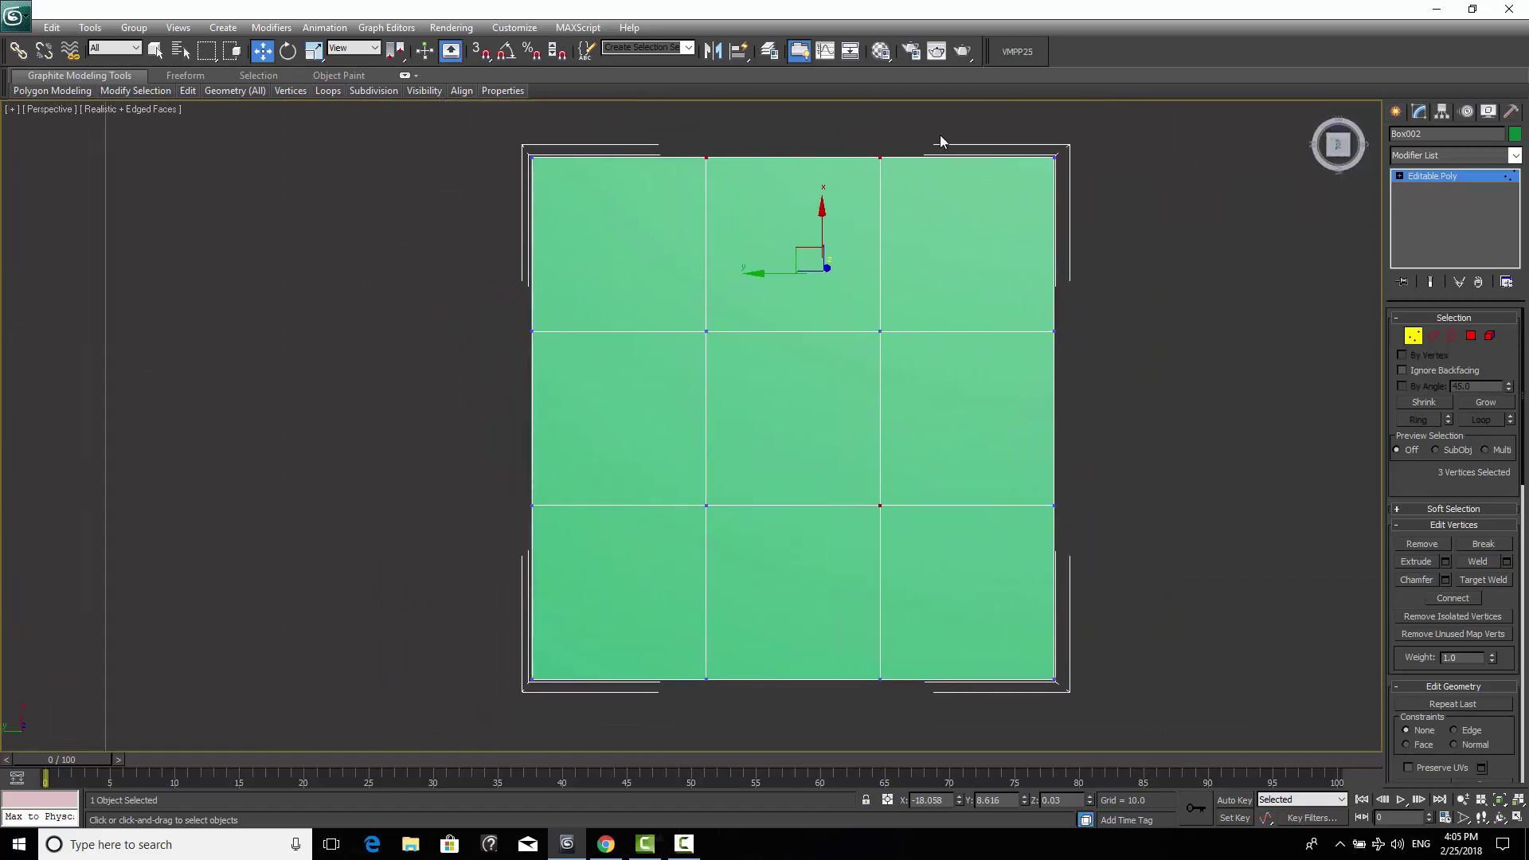
left_click_drag(752, 557, 681, 713)
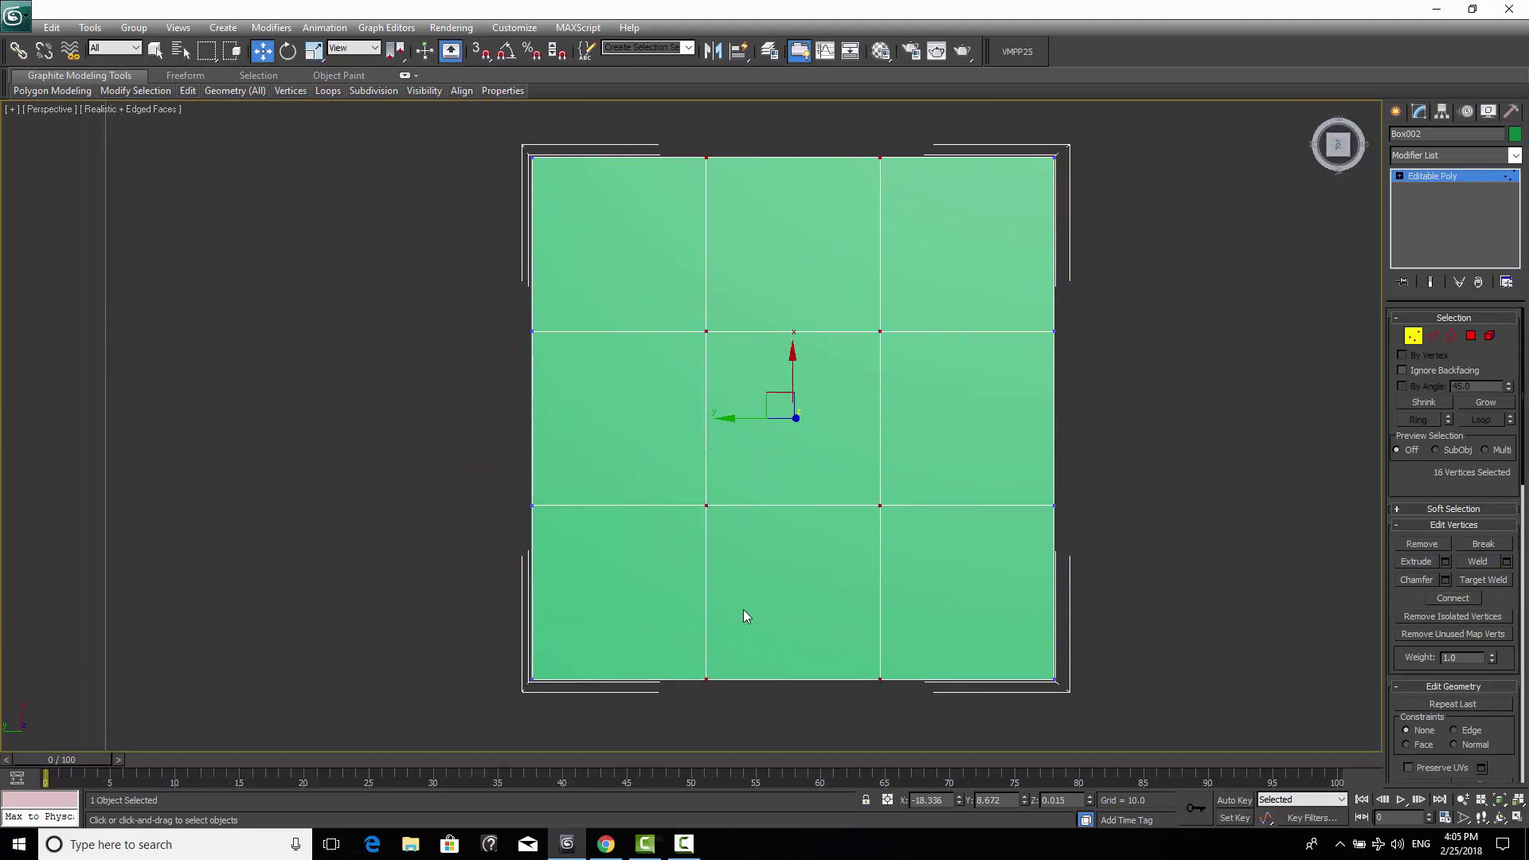
key("r")
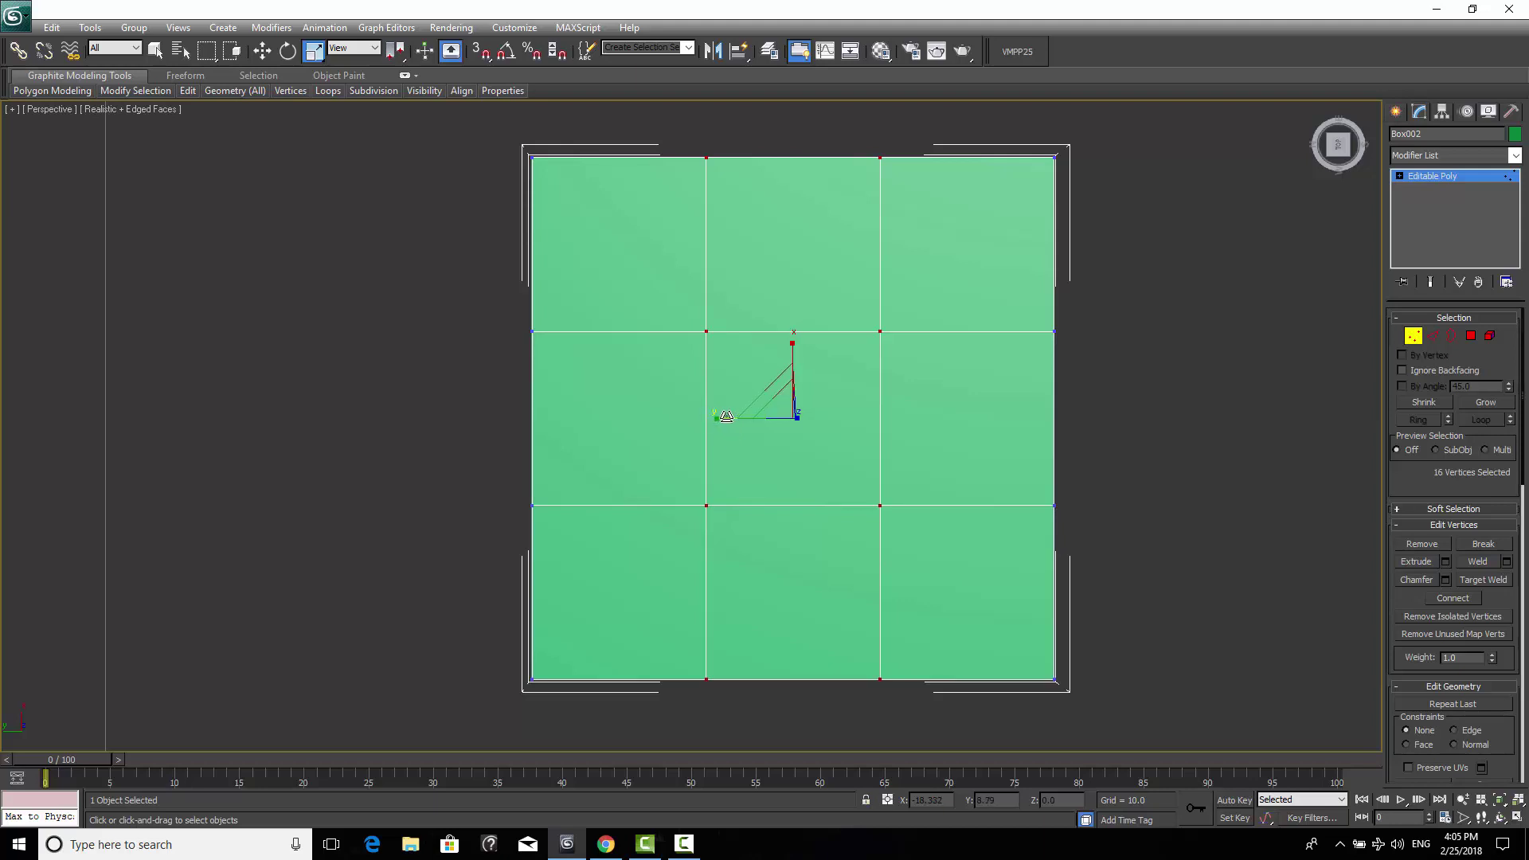
left_click_drag(720, 419, 618, 416)
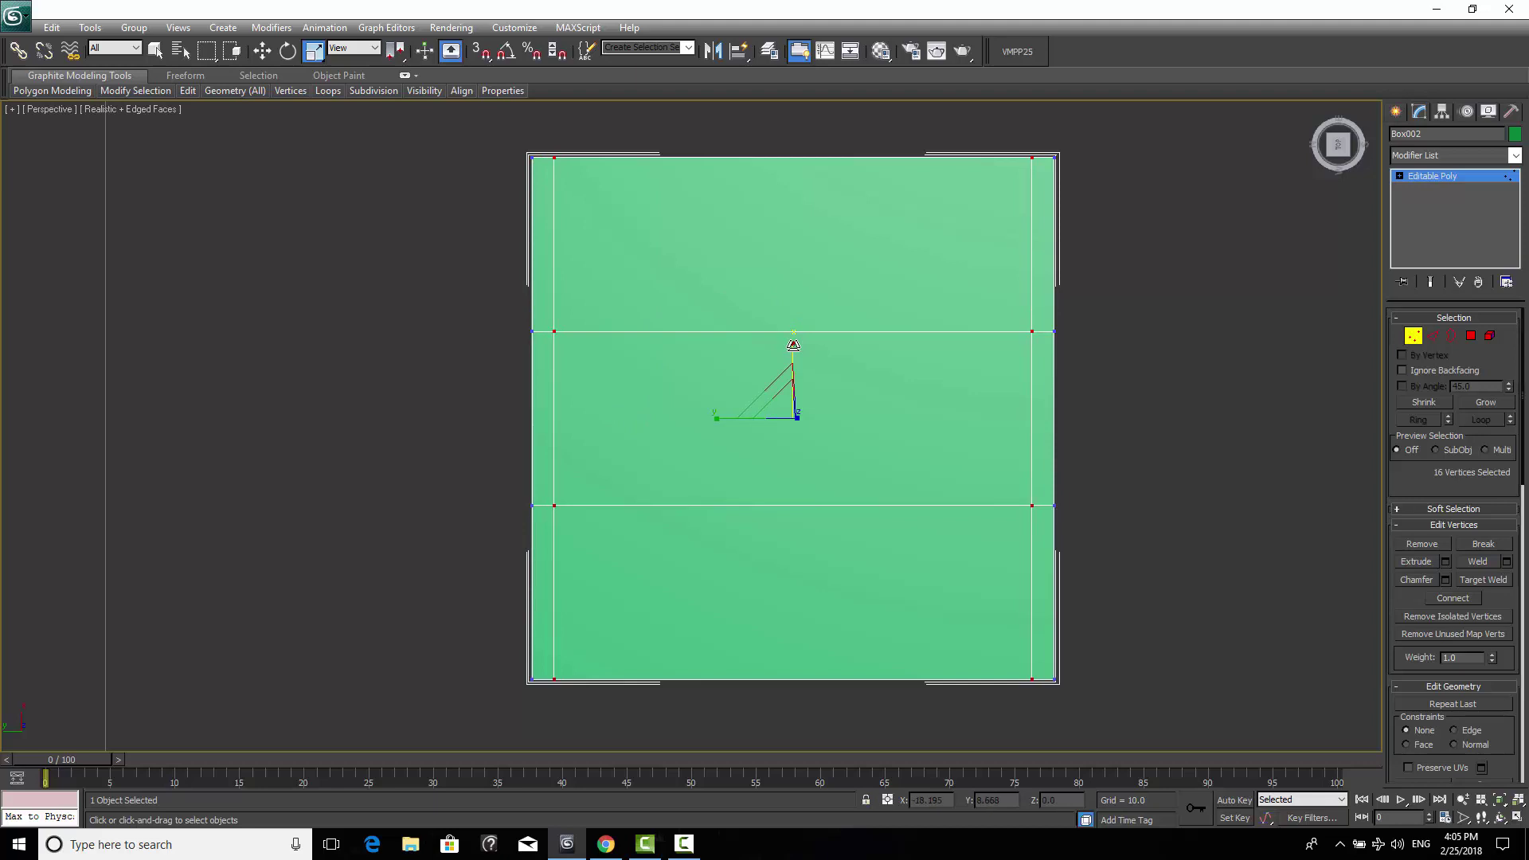
Scale the two middle vertex rows outward along X through the full thickness, close to the tabletop's remaining two edges.
left_click_drag(793, 345, 792, 320)
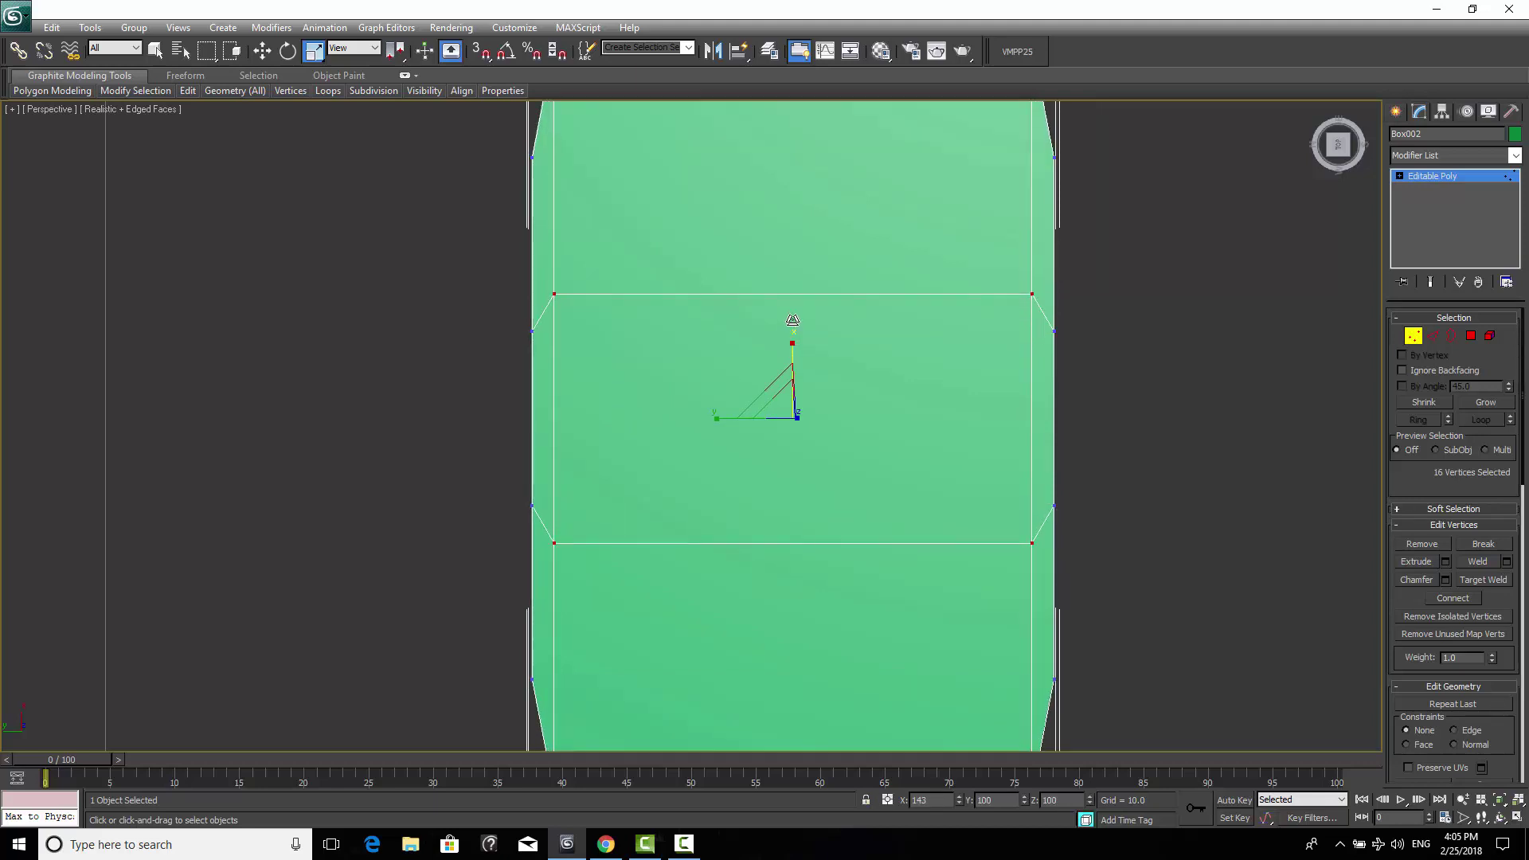
right_click(793, 320)
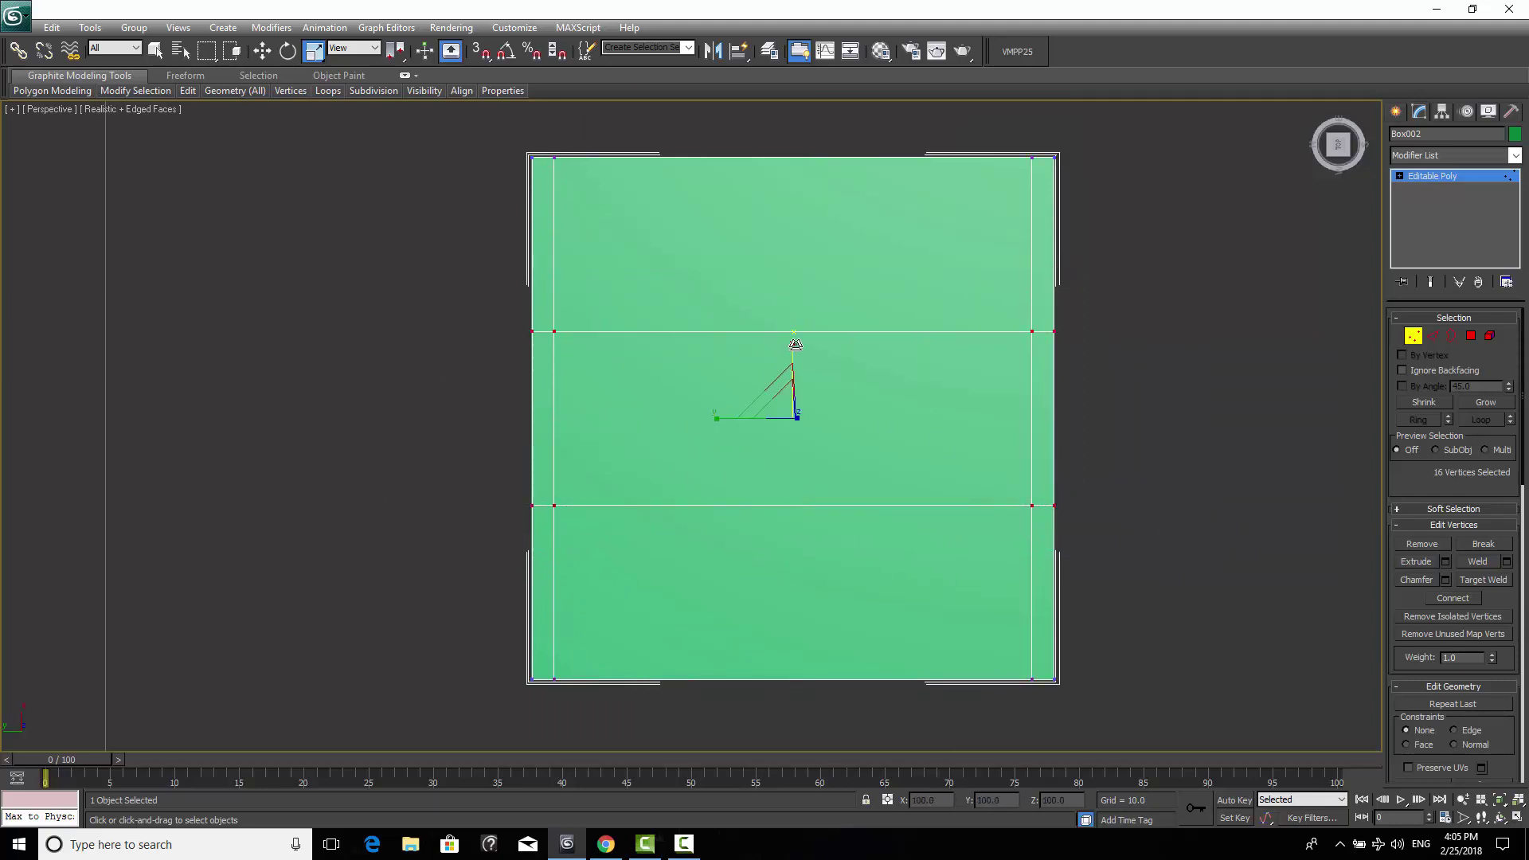
left_click_drag(793, 344, 827, 245)
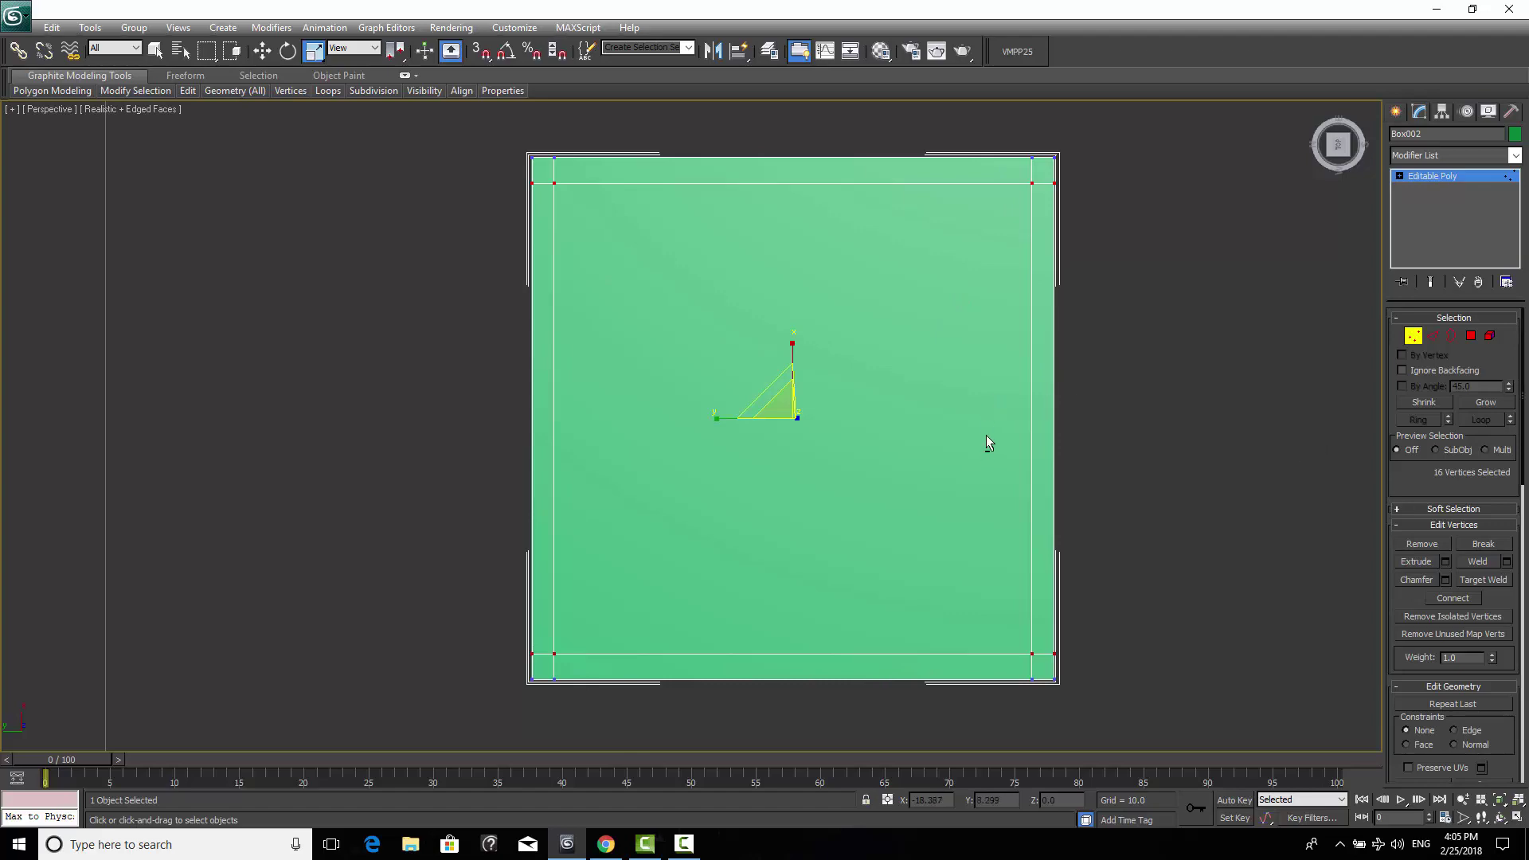
At polygon level, select the four small corner polygons on the tabletop's underside.
middle_click_drag(986, 442, 1027, 411, "alt")
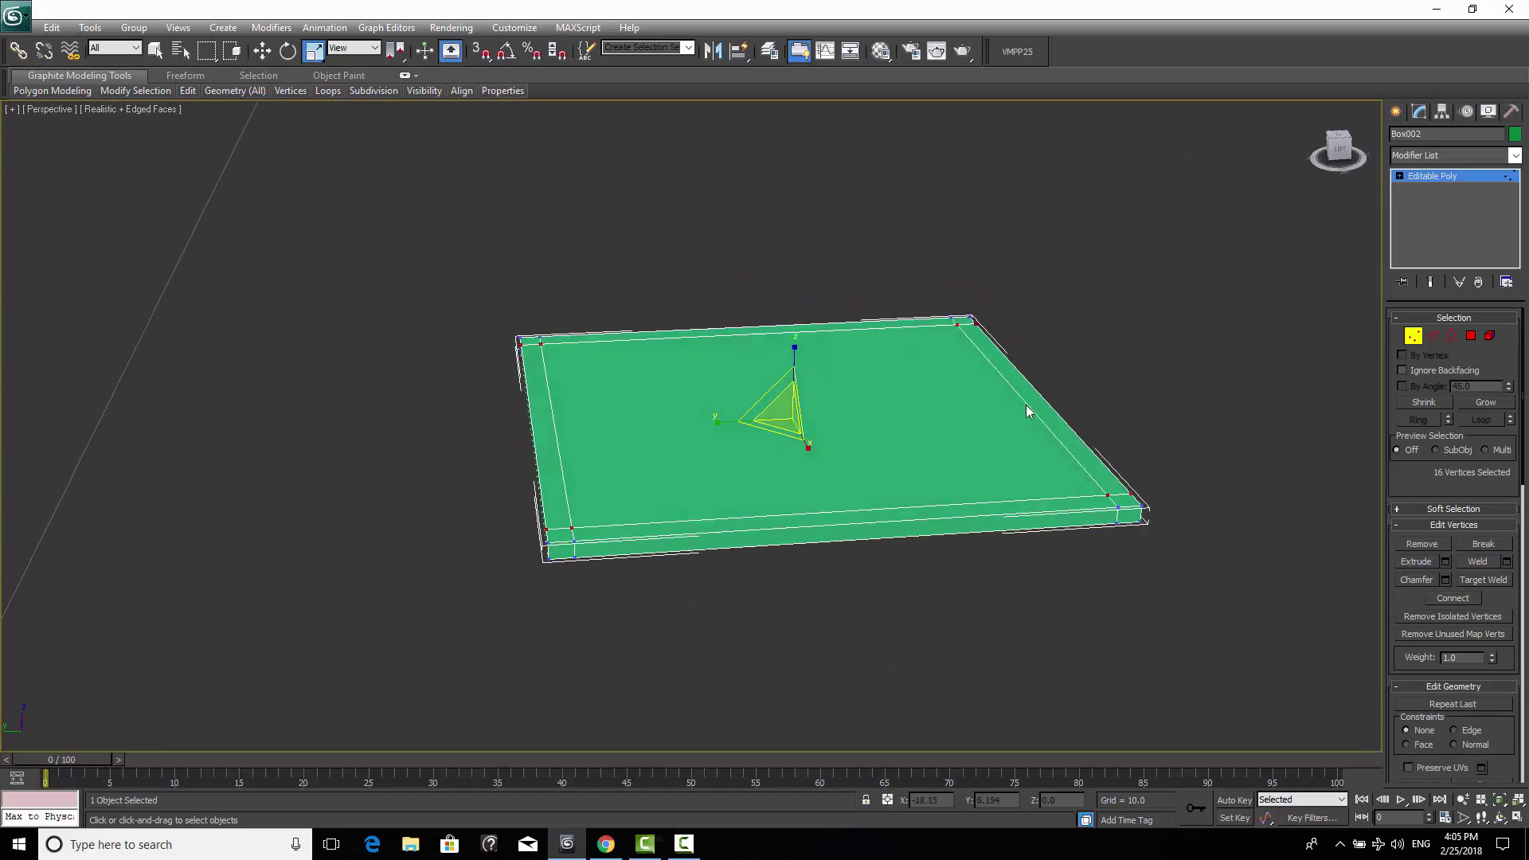
middle_click_drag(1107, 519, 1092, 443, "alt")
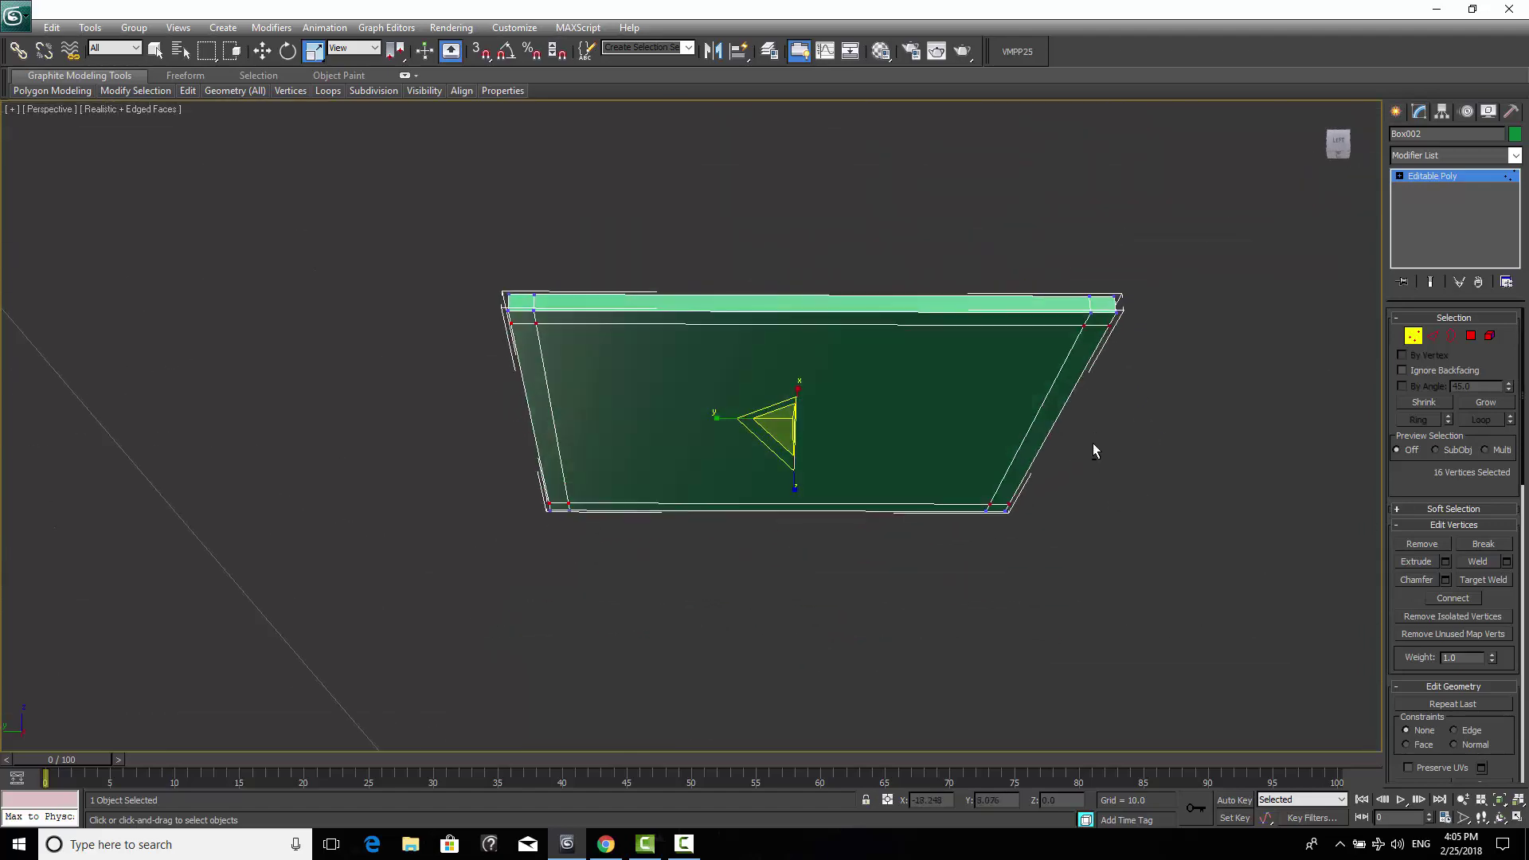
left_click(1470, 335)
middle_click_drag(1113, 397, 1096, 328)
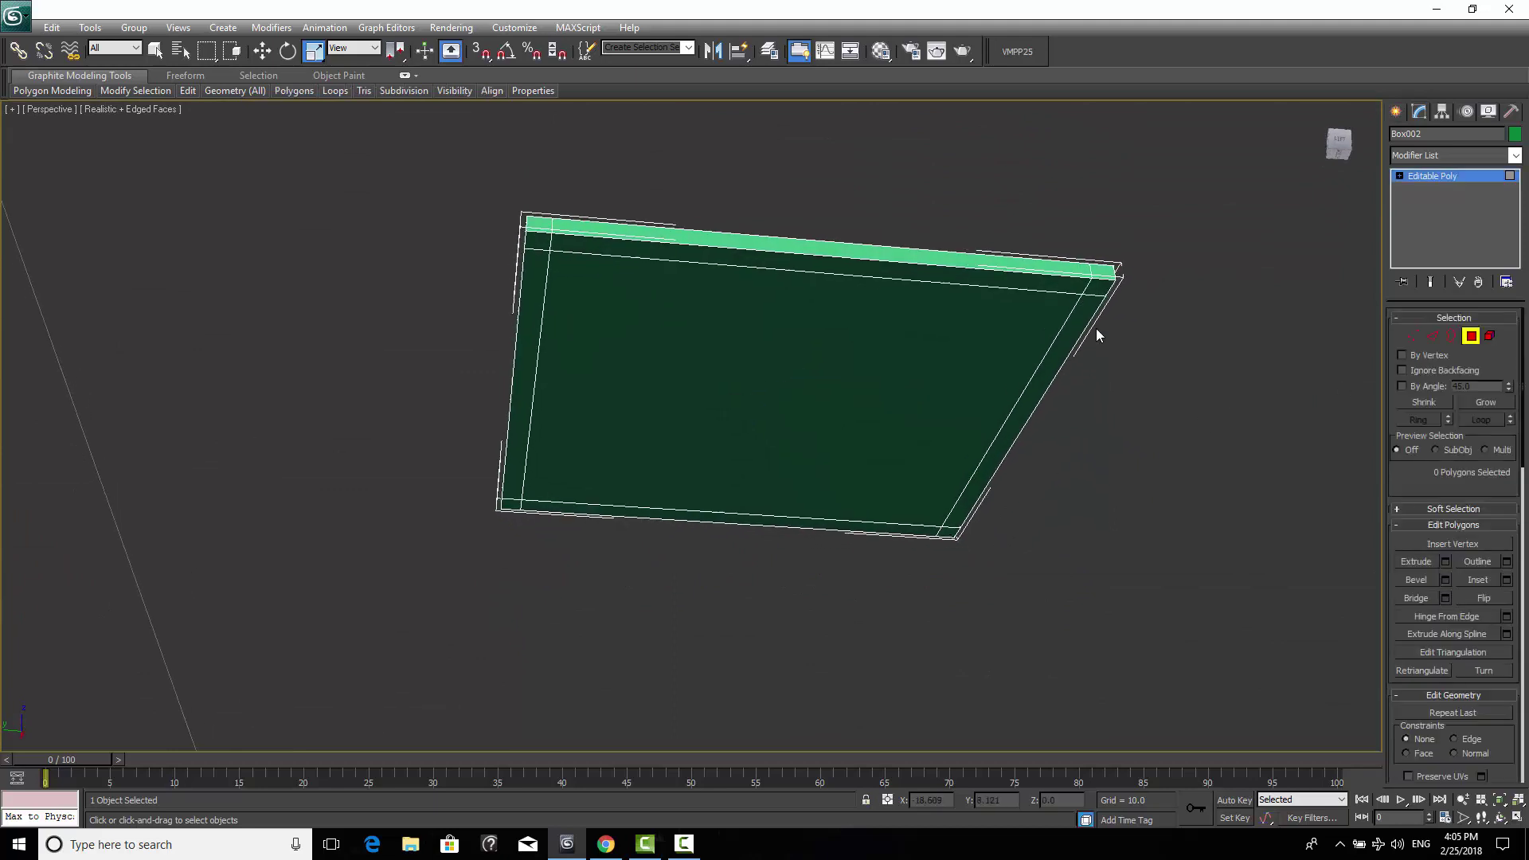
left_click(1097, 283)
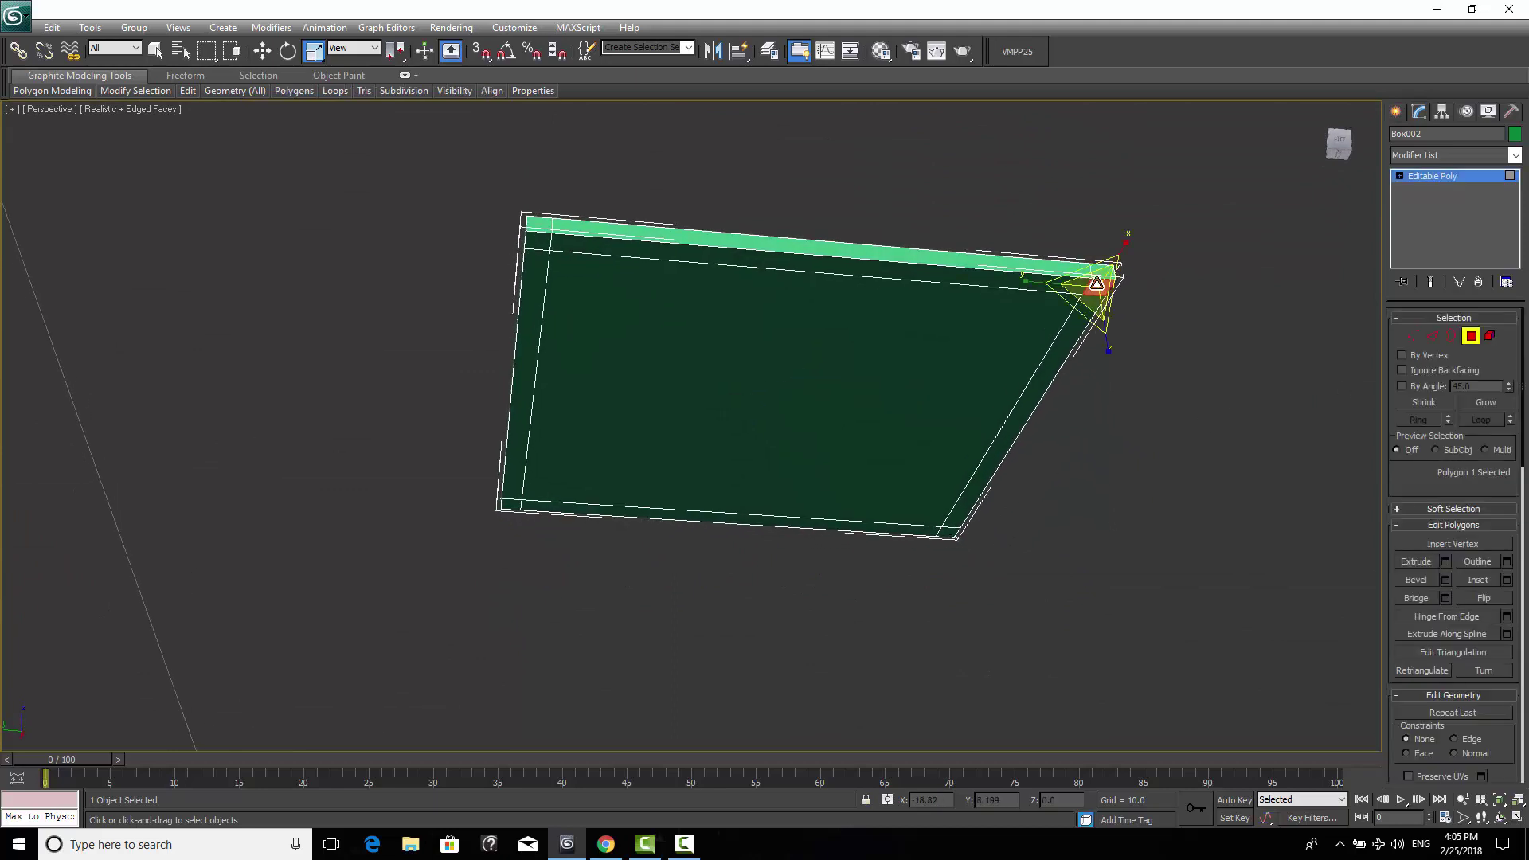
left_click(535, 239, "ctrl")
left_click(514, 506, "ctrl")
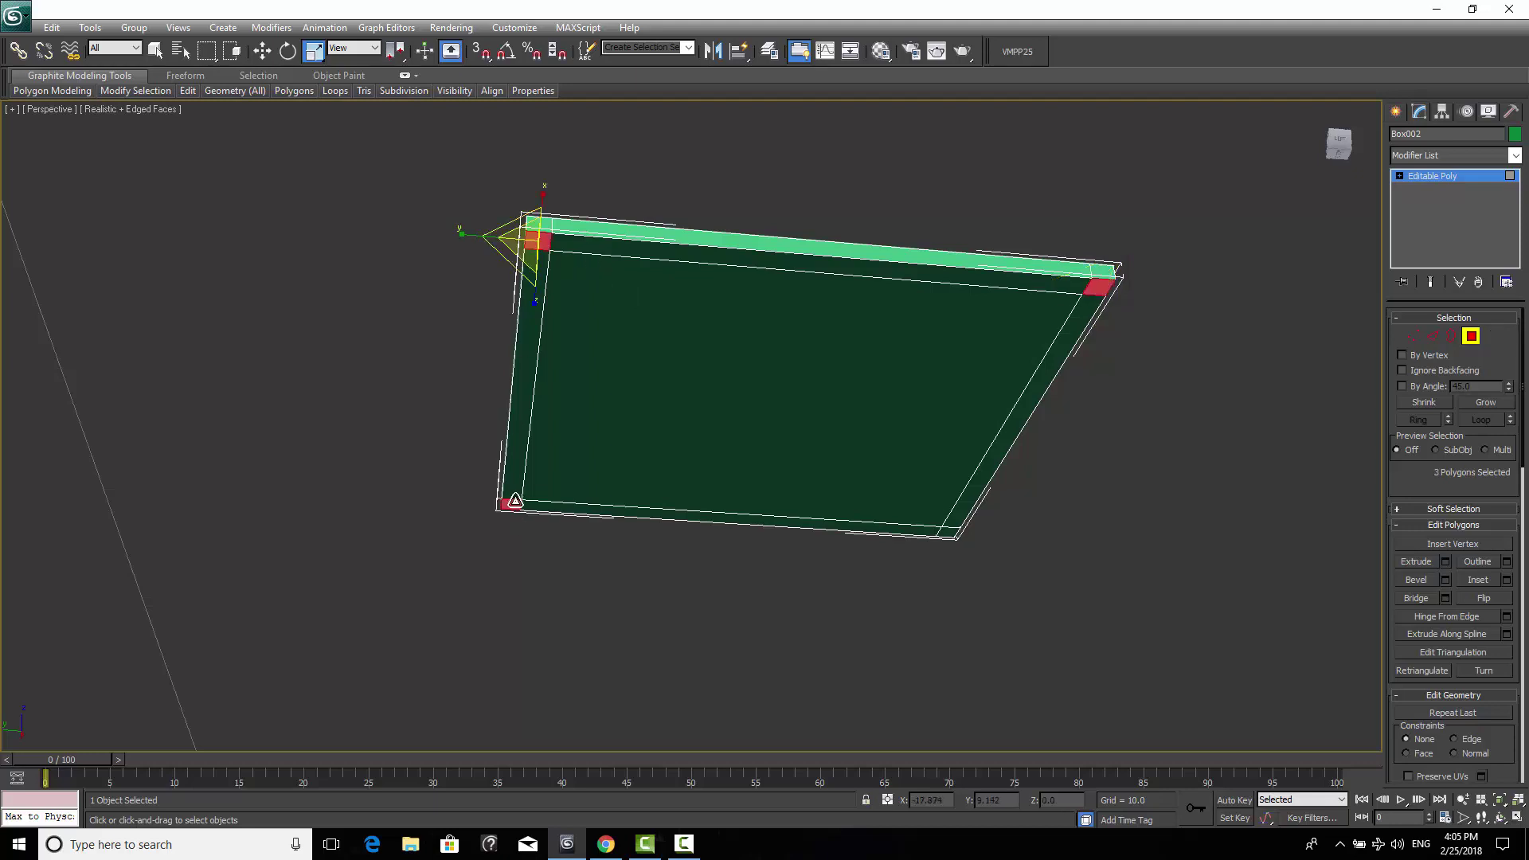
left_click(951, 532, "ctrl")
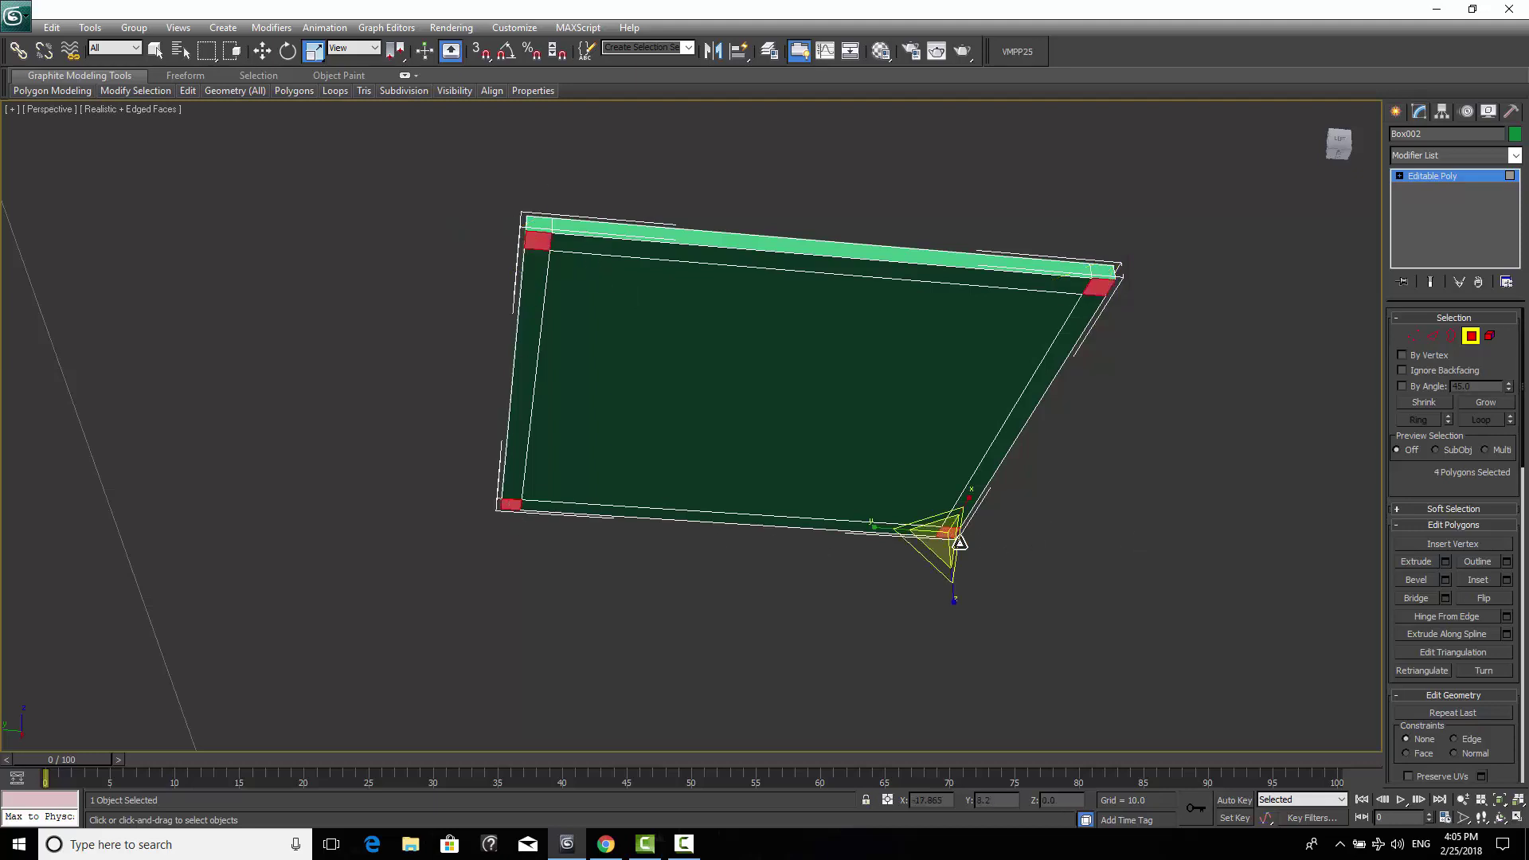
Extrude the four underside corner polygons by a height of 0.7 to form the table legs.
left_click(1445, 562)
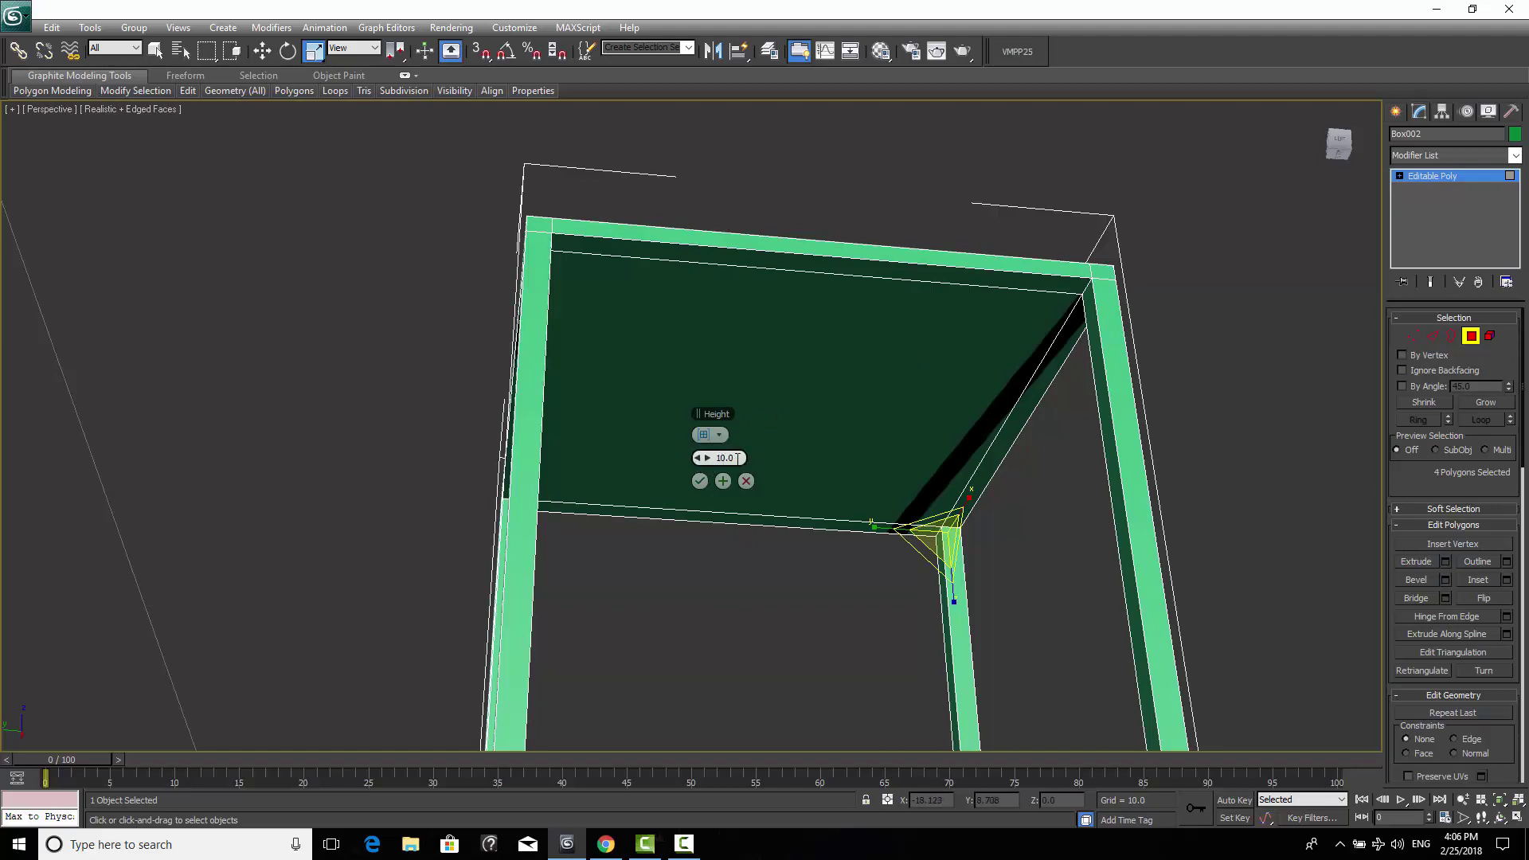
scroll(884, 417, "down", 10)
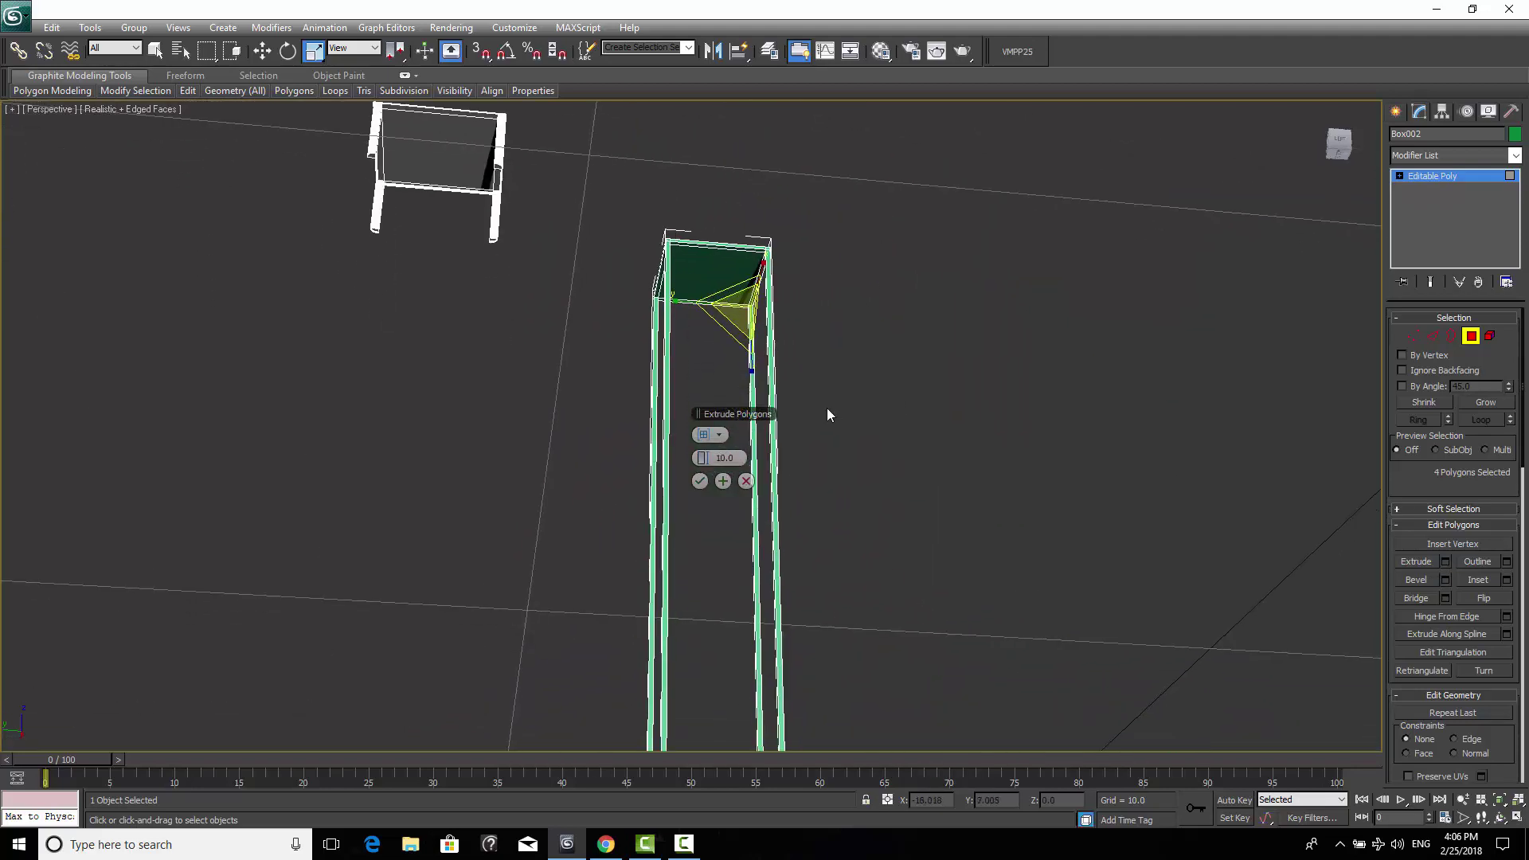
middle_click_drag(828, 414, 877, 160, "alt")
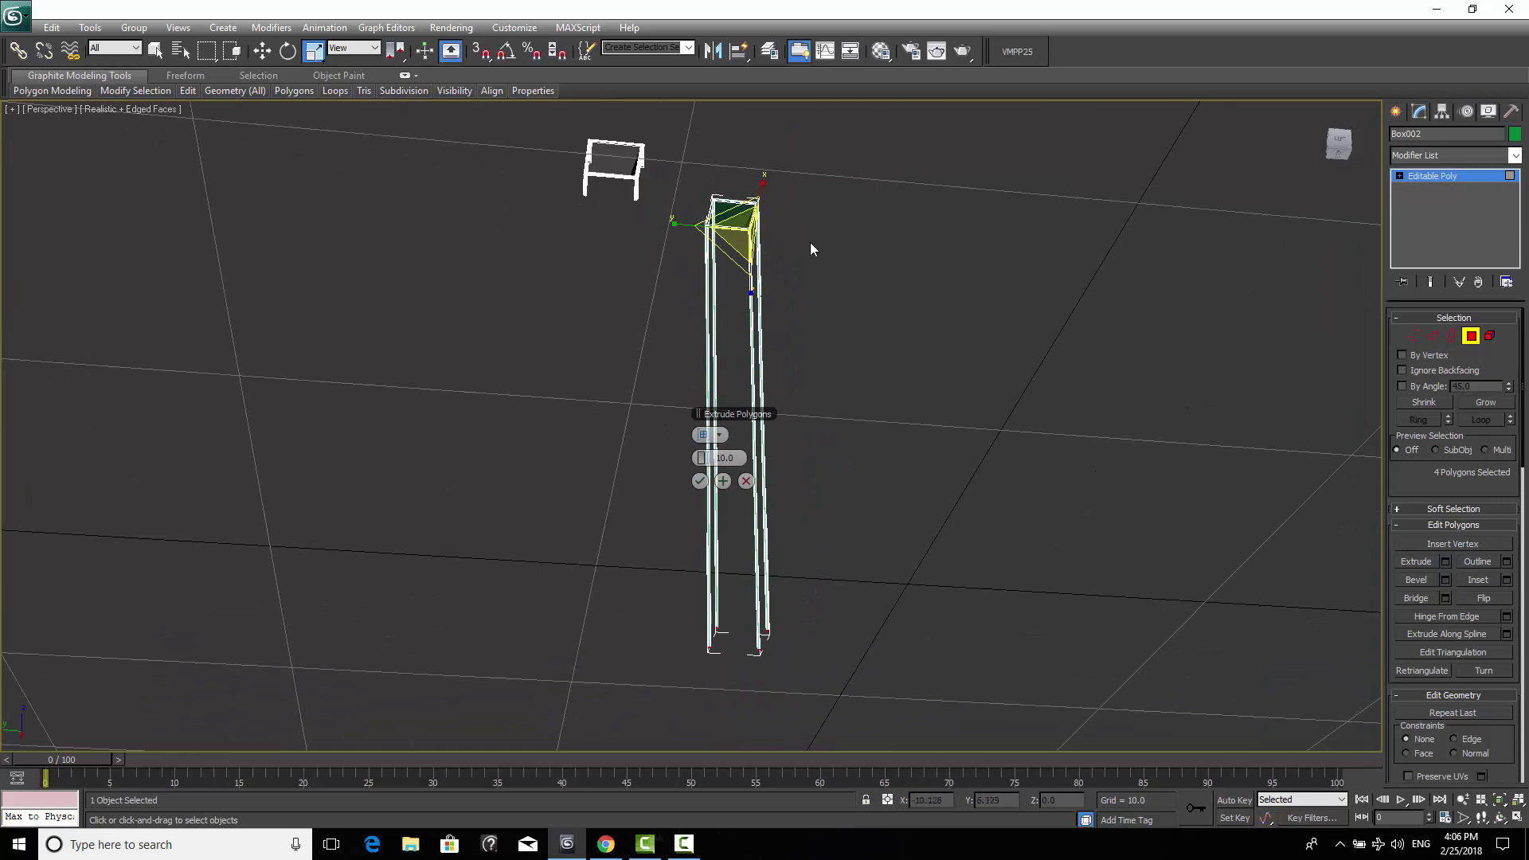
scroll(812, 247, "up", 7)
middle_click_drag(833, 273, 764, 685)
scroll(925, 286, "up", 2)
middle_click_drag(925, 286, 826, 642)
scroll(826, 641, "up", 2)
middle_click_drag(843, 368, 826, 450)
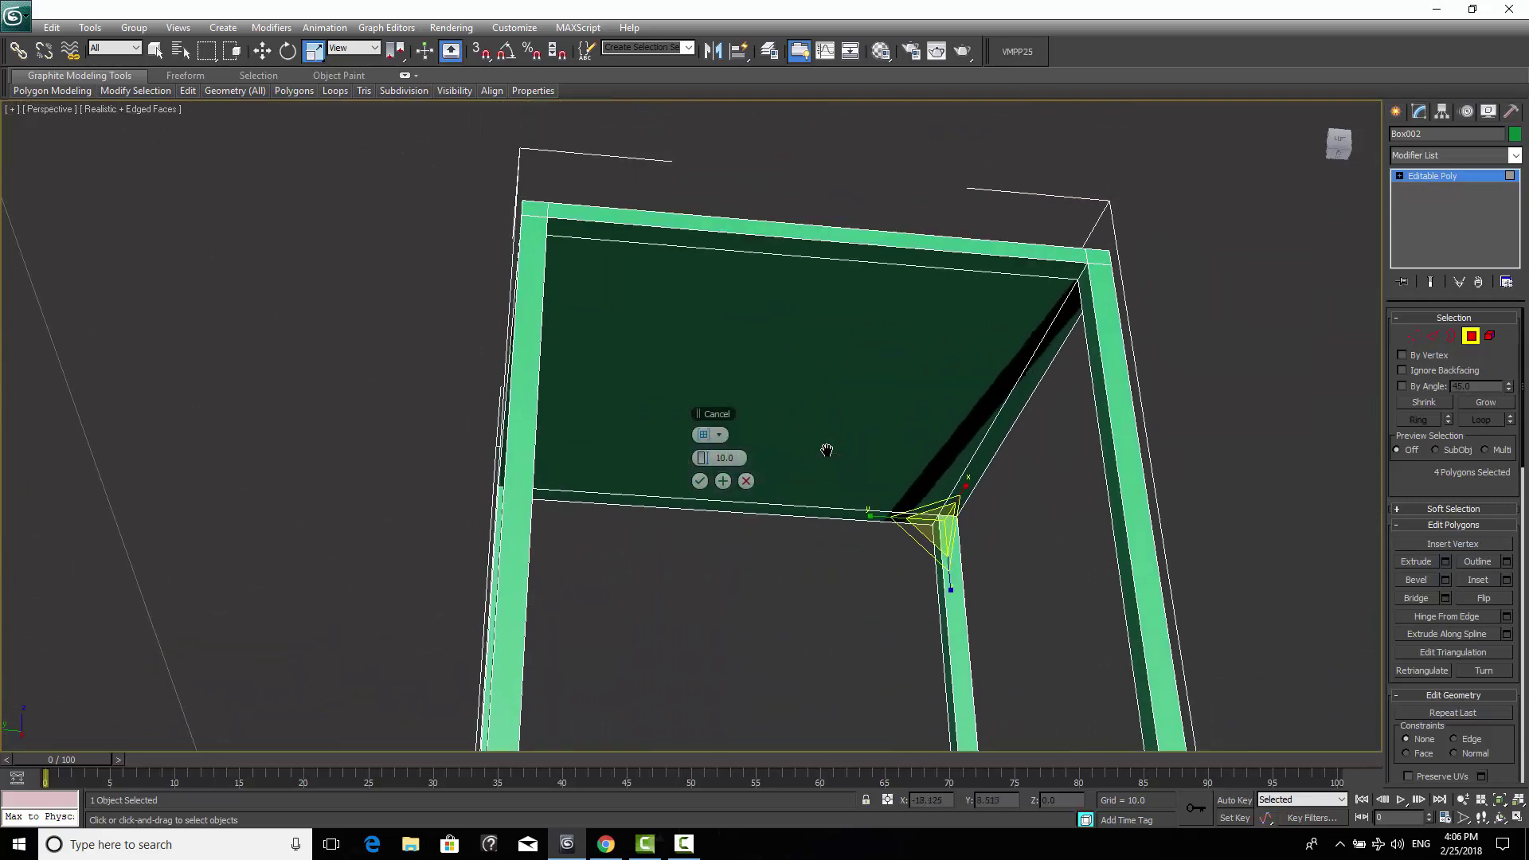
left_click(730, 459)
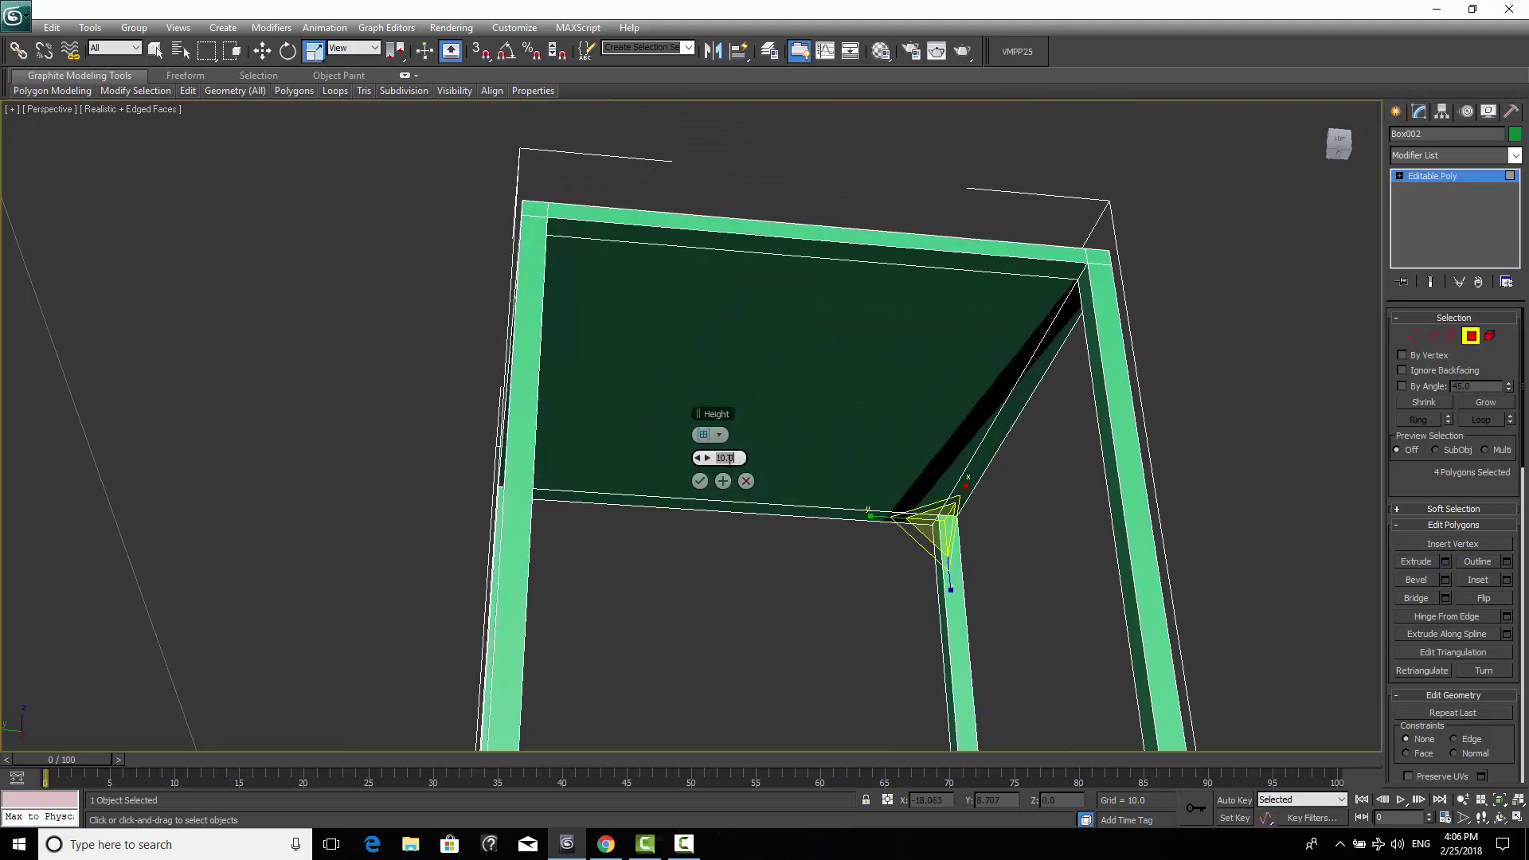
type(".7")
key("Return")
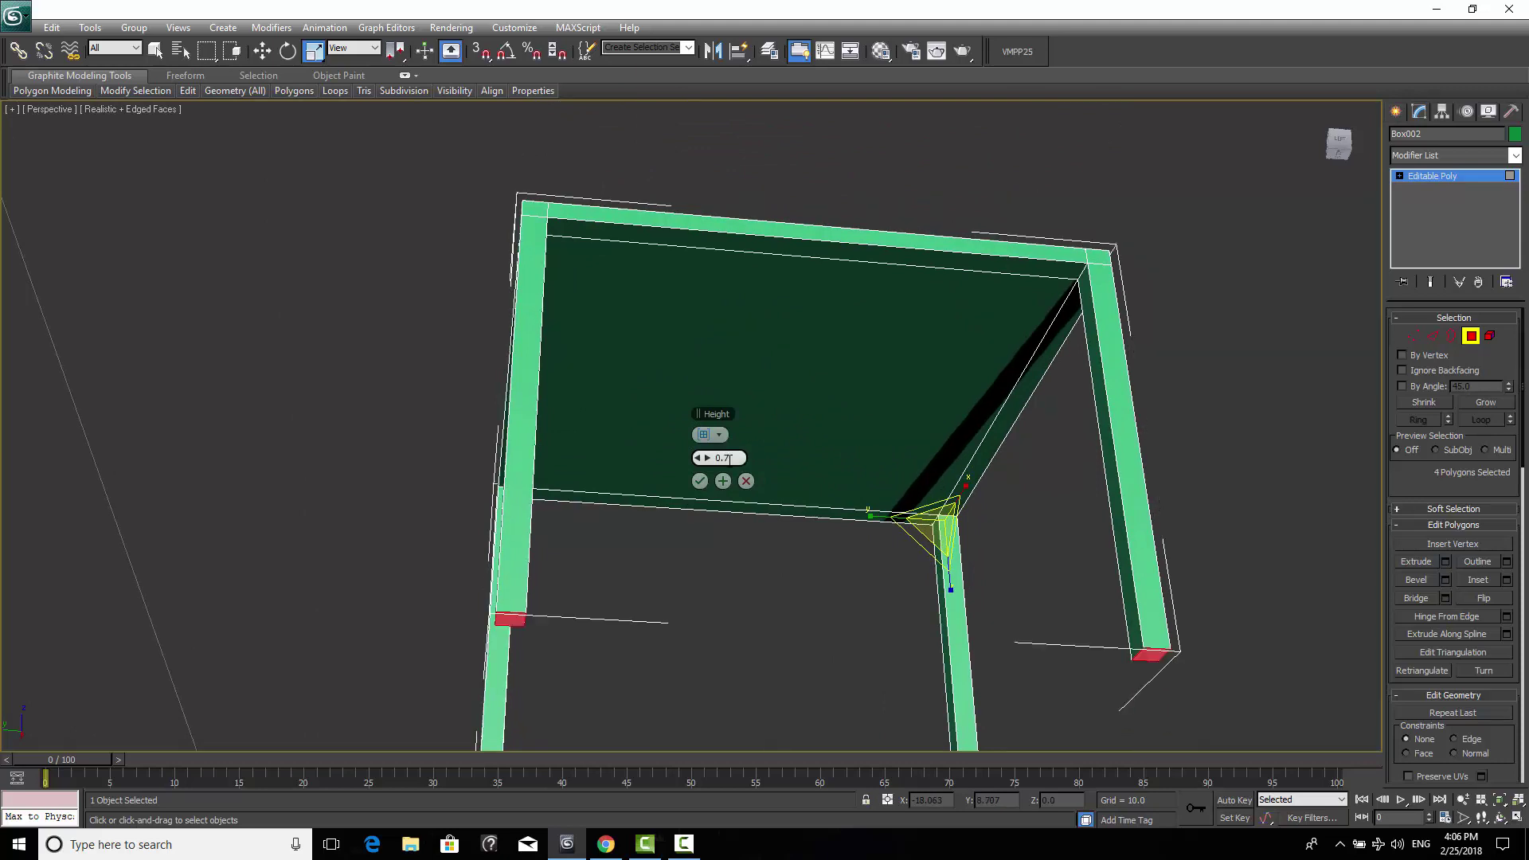
middle_click_drag(939, 385, 940, 293, "alt")
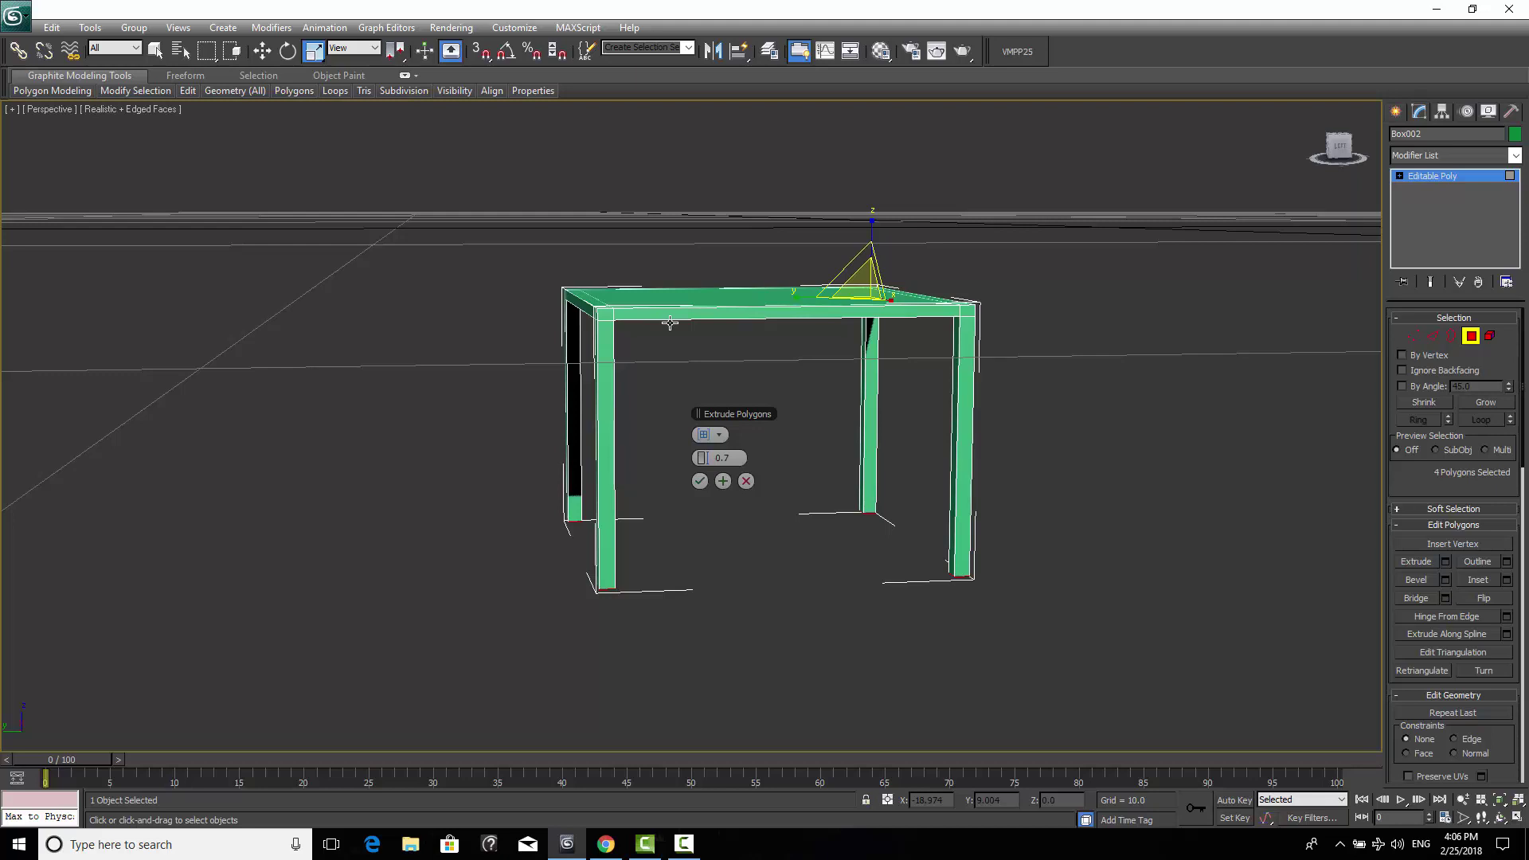
left_click(698, 481)
Select the large central polygon on the upper face of the tabletop.
mouse_move(839, 403)
middle_mouse_down("alt")
mouse_move(825, 425)
mouse_move(842, 425)
middle_mouse_up("alt")
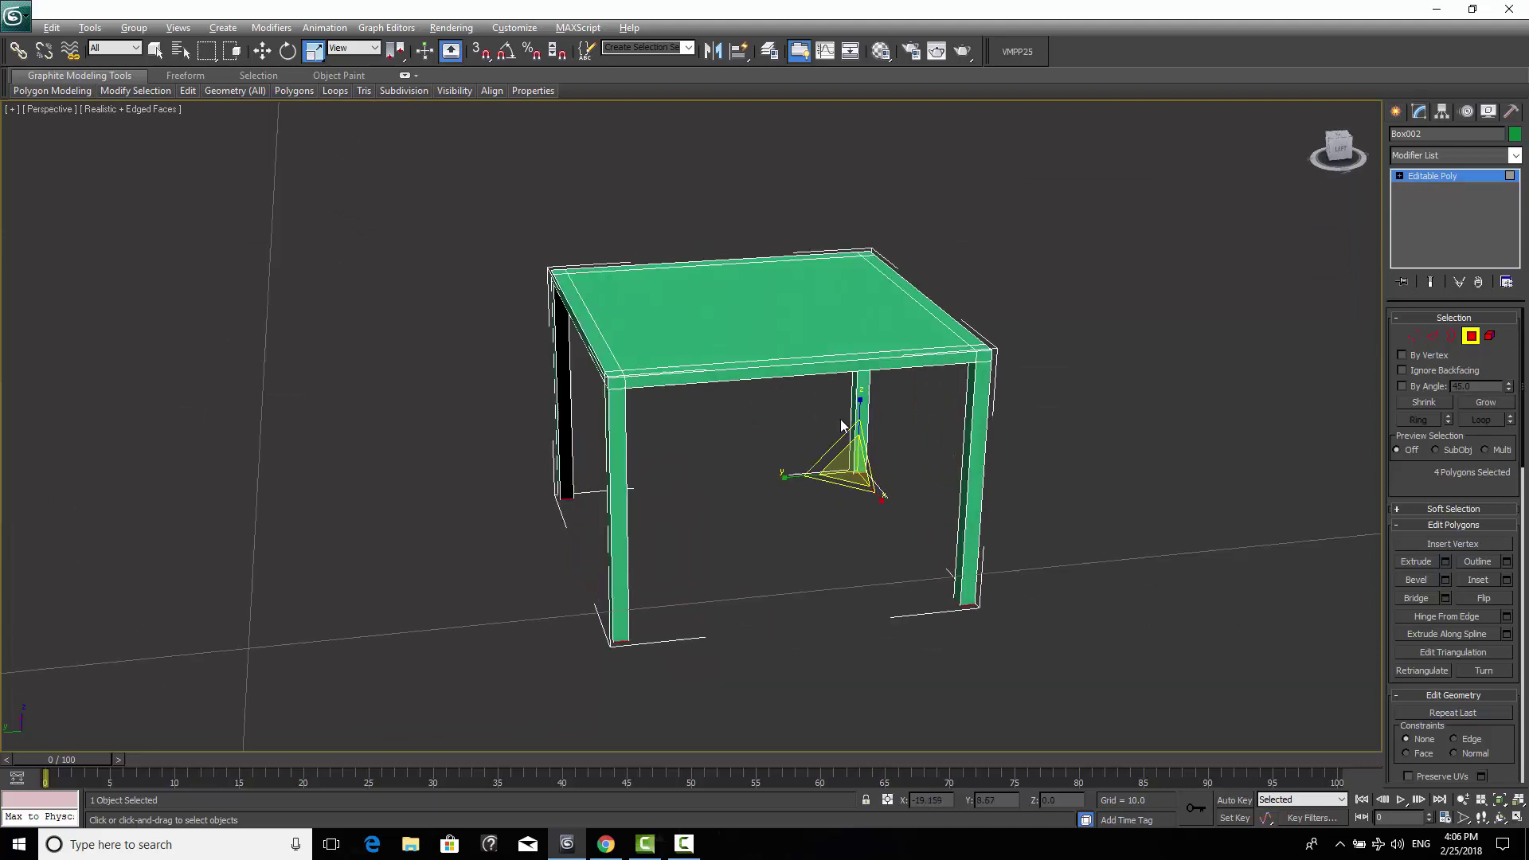
scroll(801, 275, "up", 3)
middle_click_drag(810, 299, 779, 407)
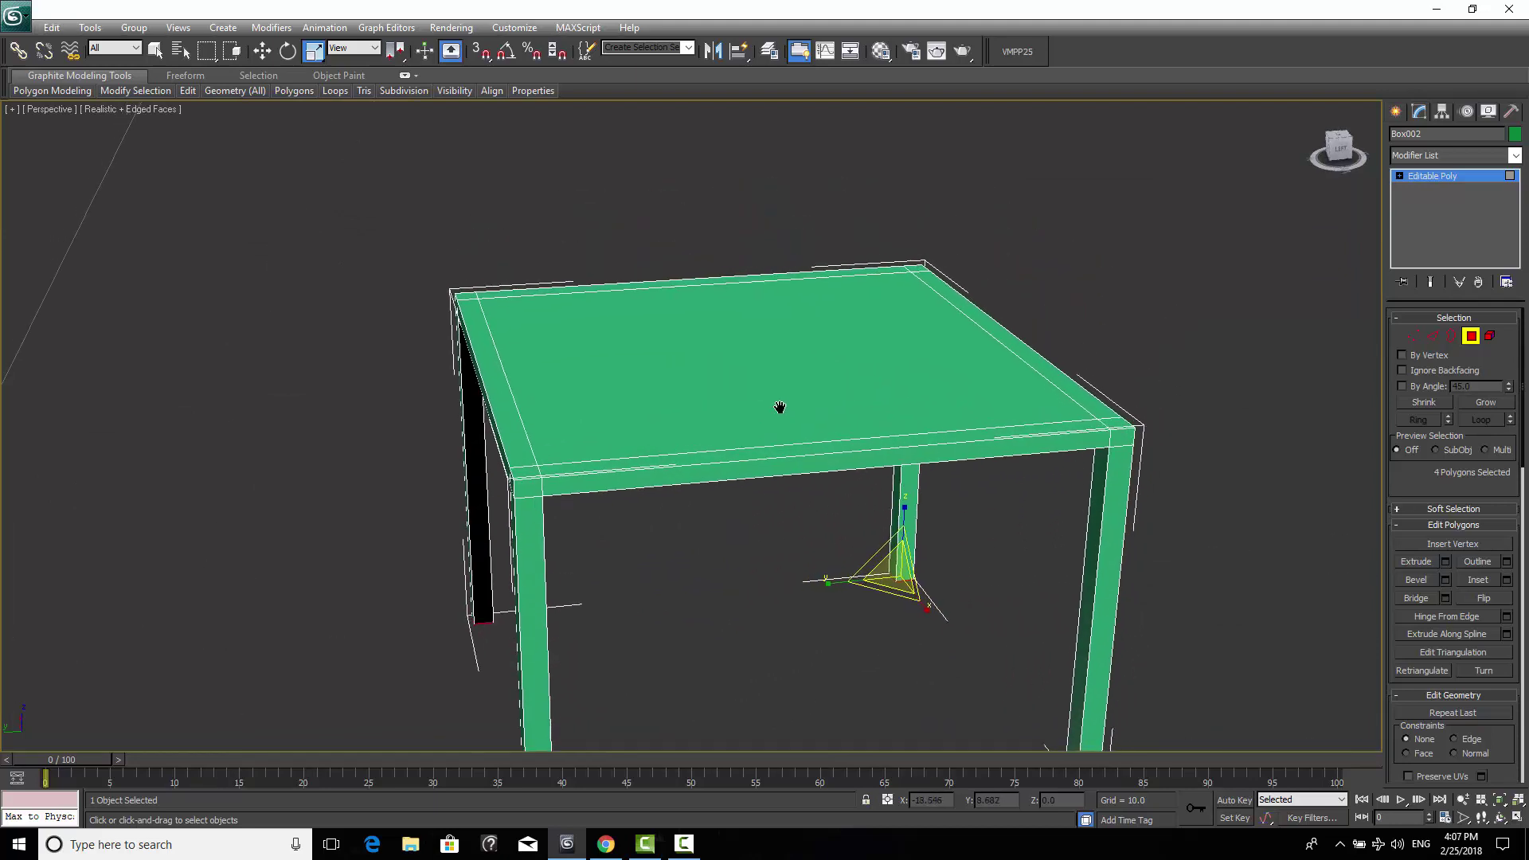
left_click(796, 371)
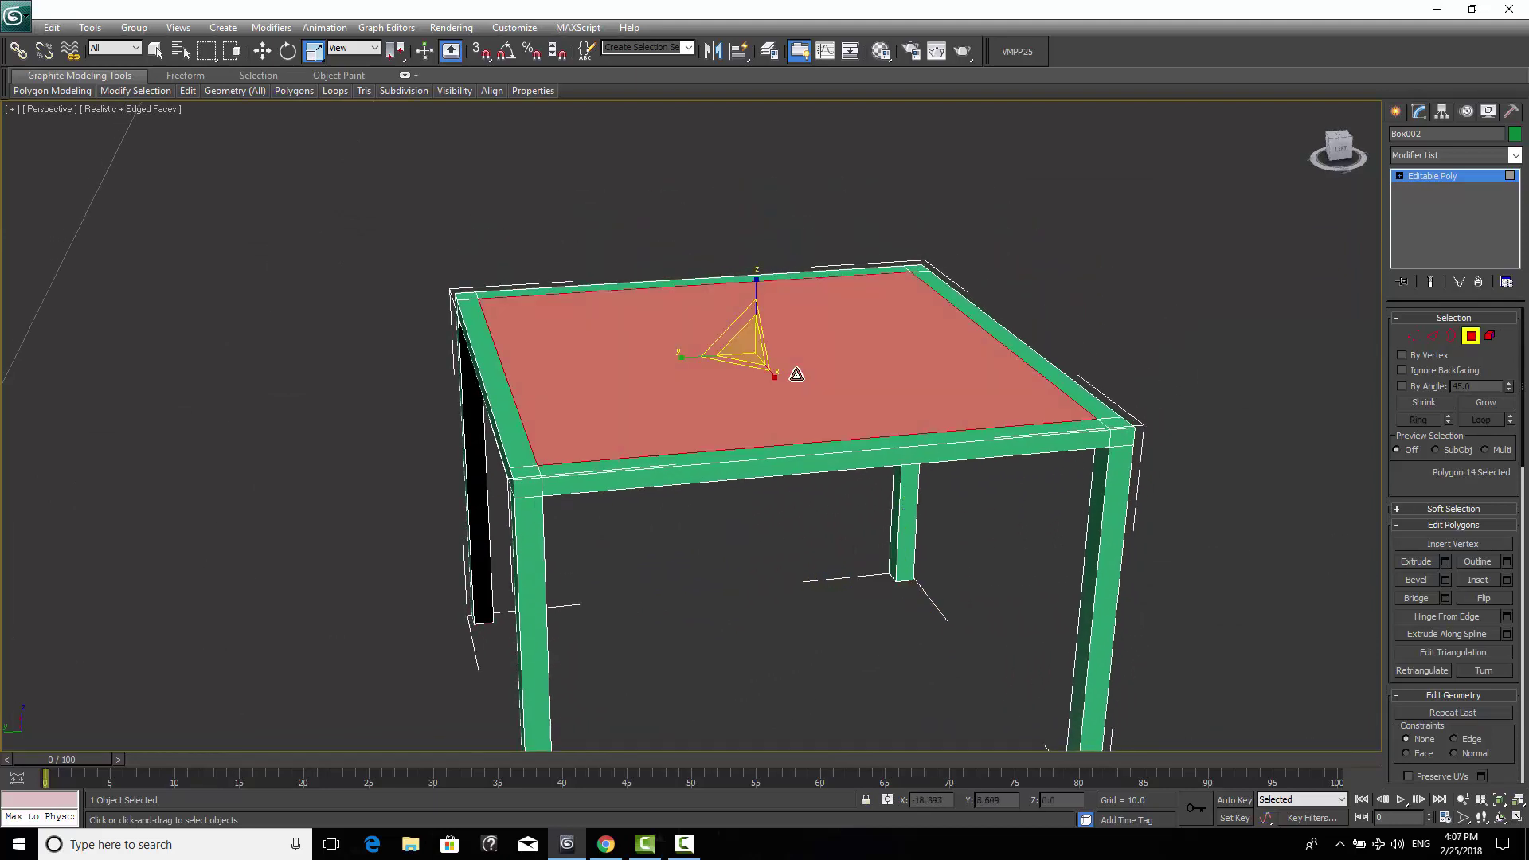
Examine the raised top panel on the white reference table beside the model.
scroll(797, 368, "down", 5)
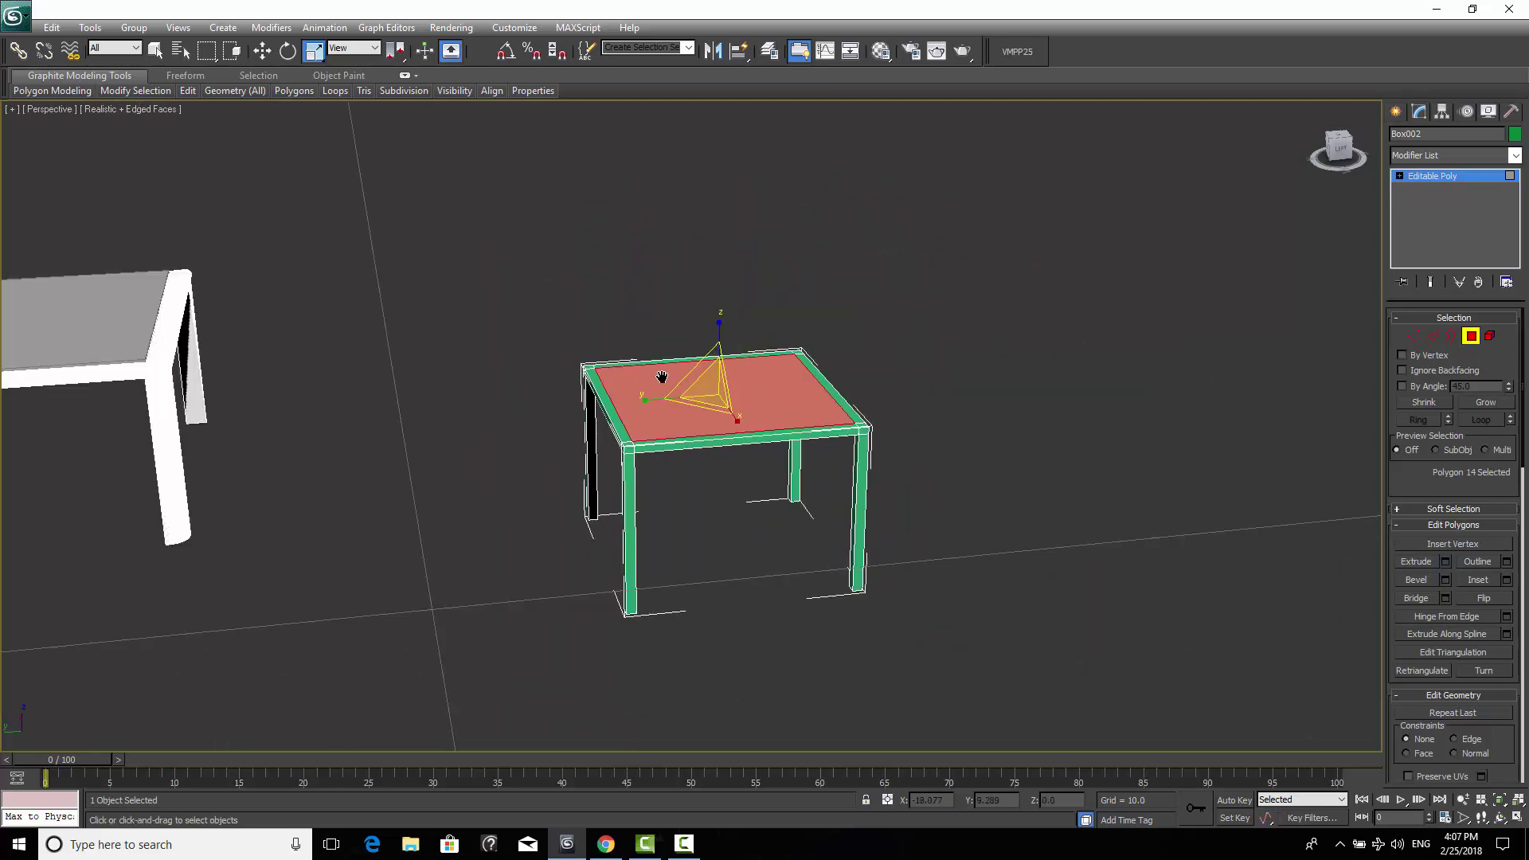
middle_click_drag(662, 377, 833, 422)
scroll(828, 474, "up", 5)
scroll(877, 403, "down", 4)
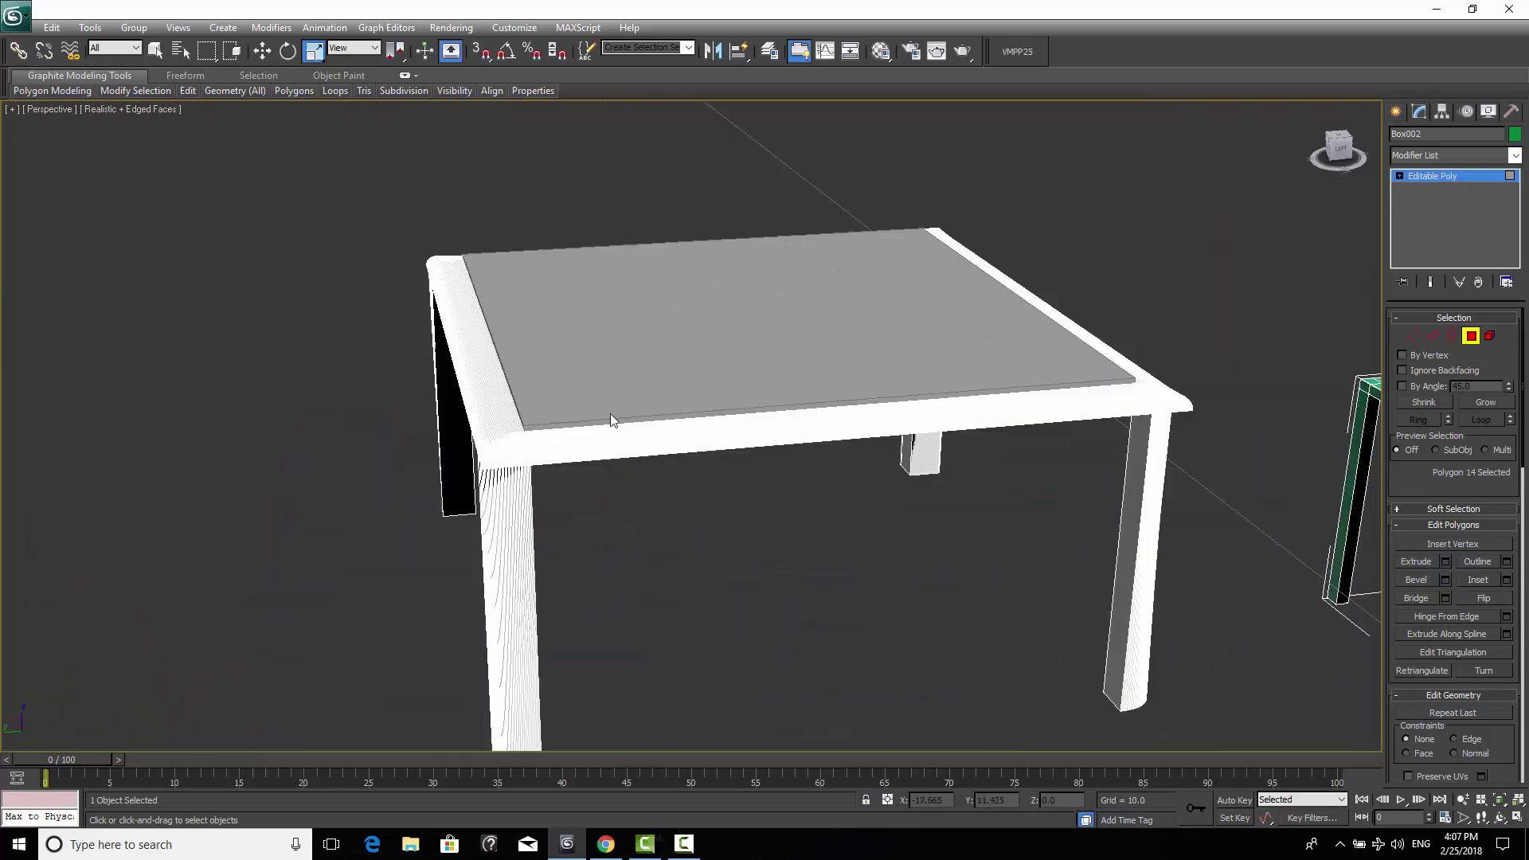
middle_click_drag(824, 376, 417, 351)
scroll(1035, 384, "down", 3)
middle_click_drag(1250, 387, 915, 389)
scroll(883, 397, "up", 4)
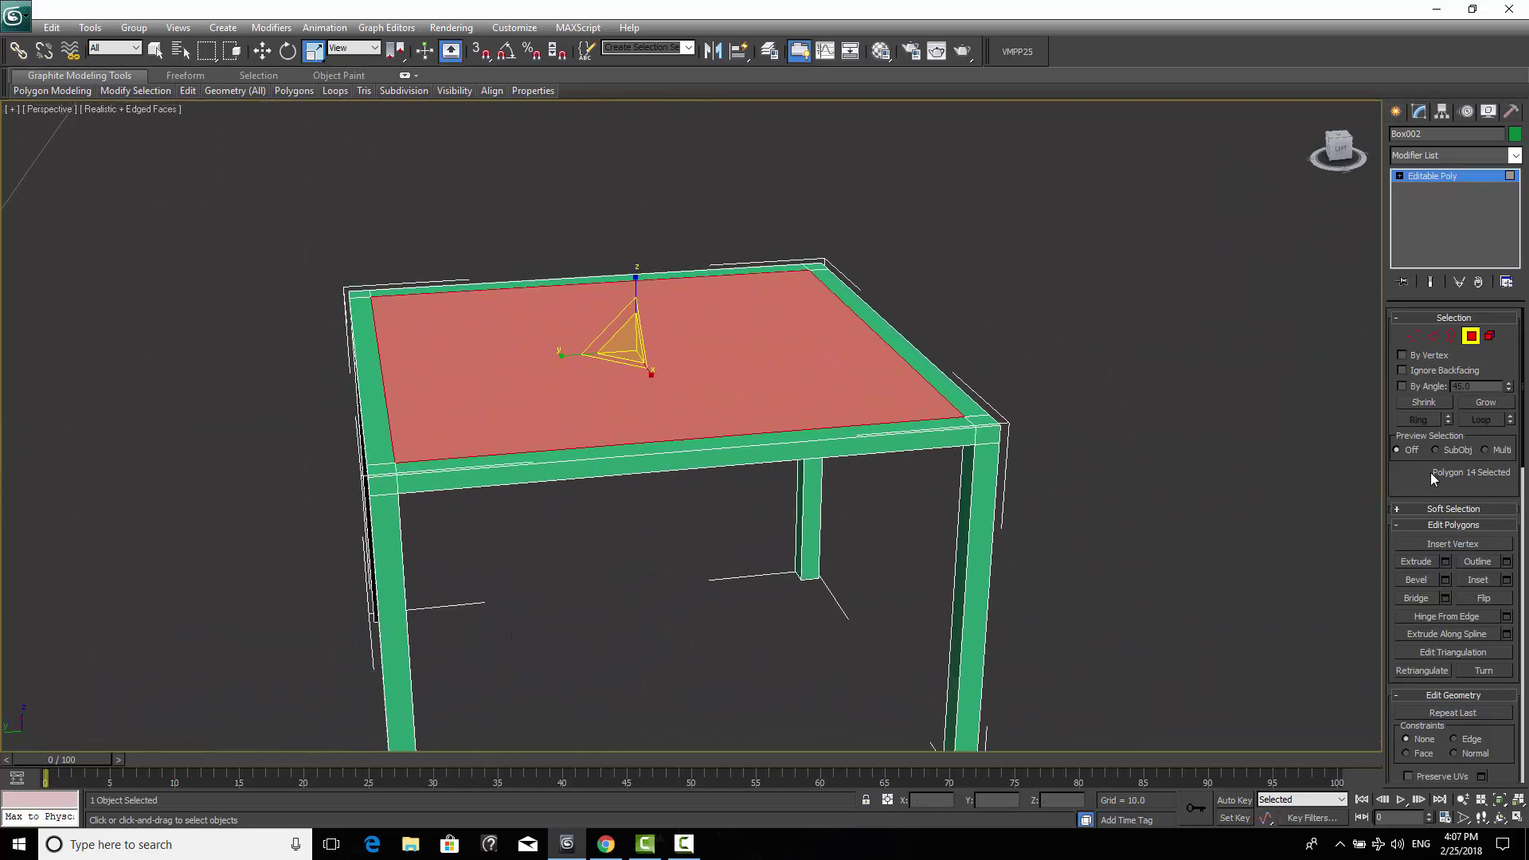
Extrude the central tabletop polygon by a height of 0.01 to raise it above the frame.
left_click(1445, 561)
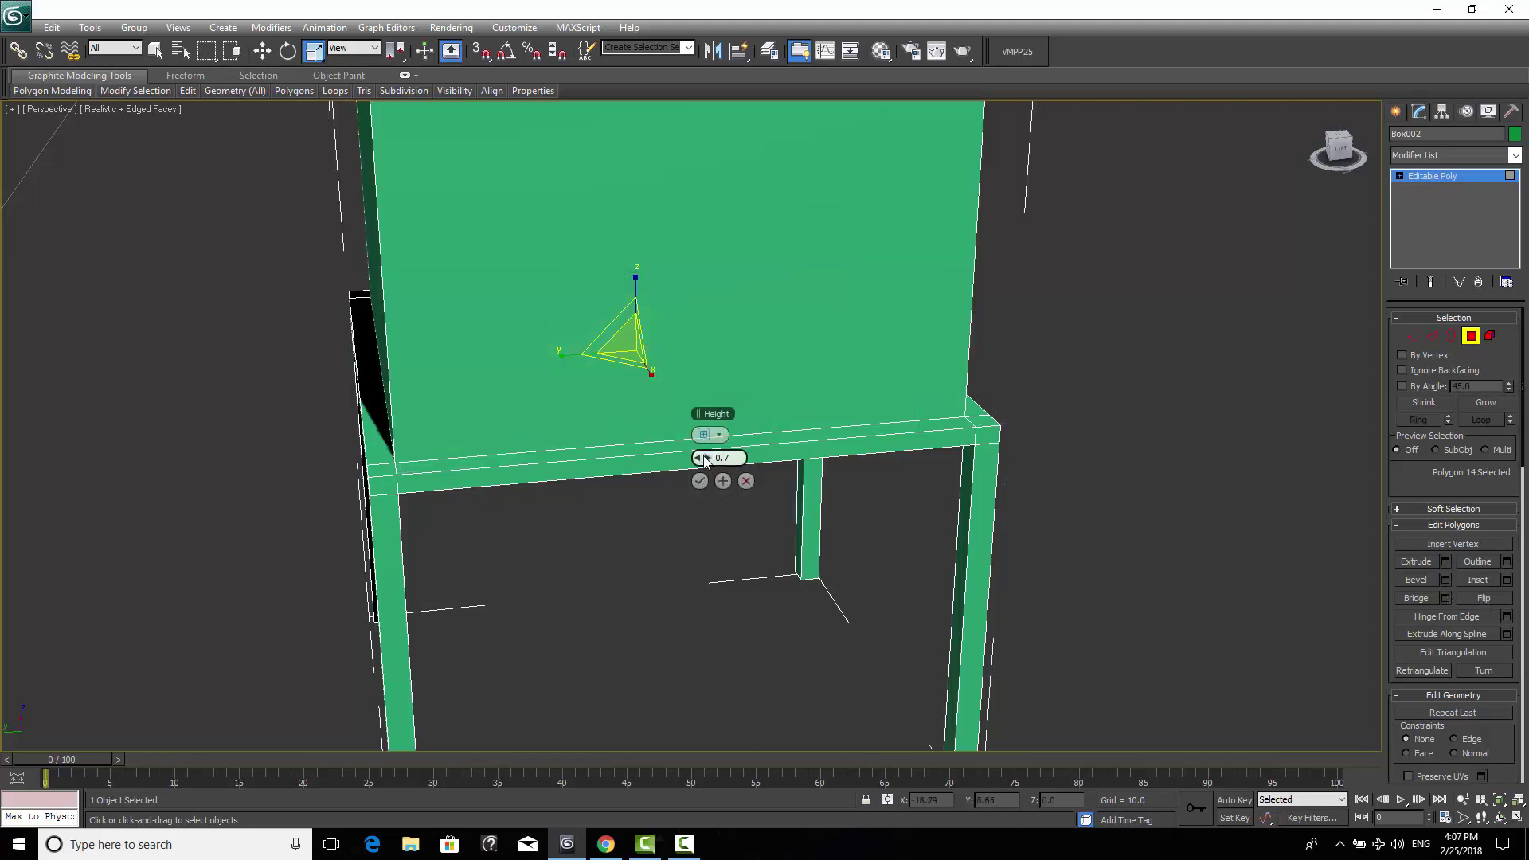
double_click(726, 458)
key("BackSpace")
type(".01")
key("Return")
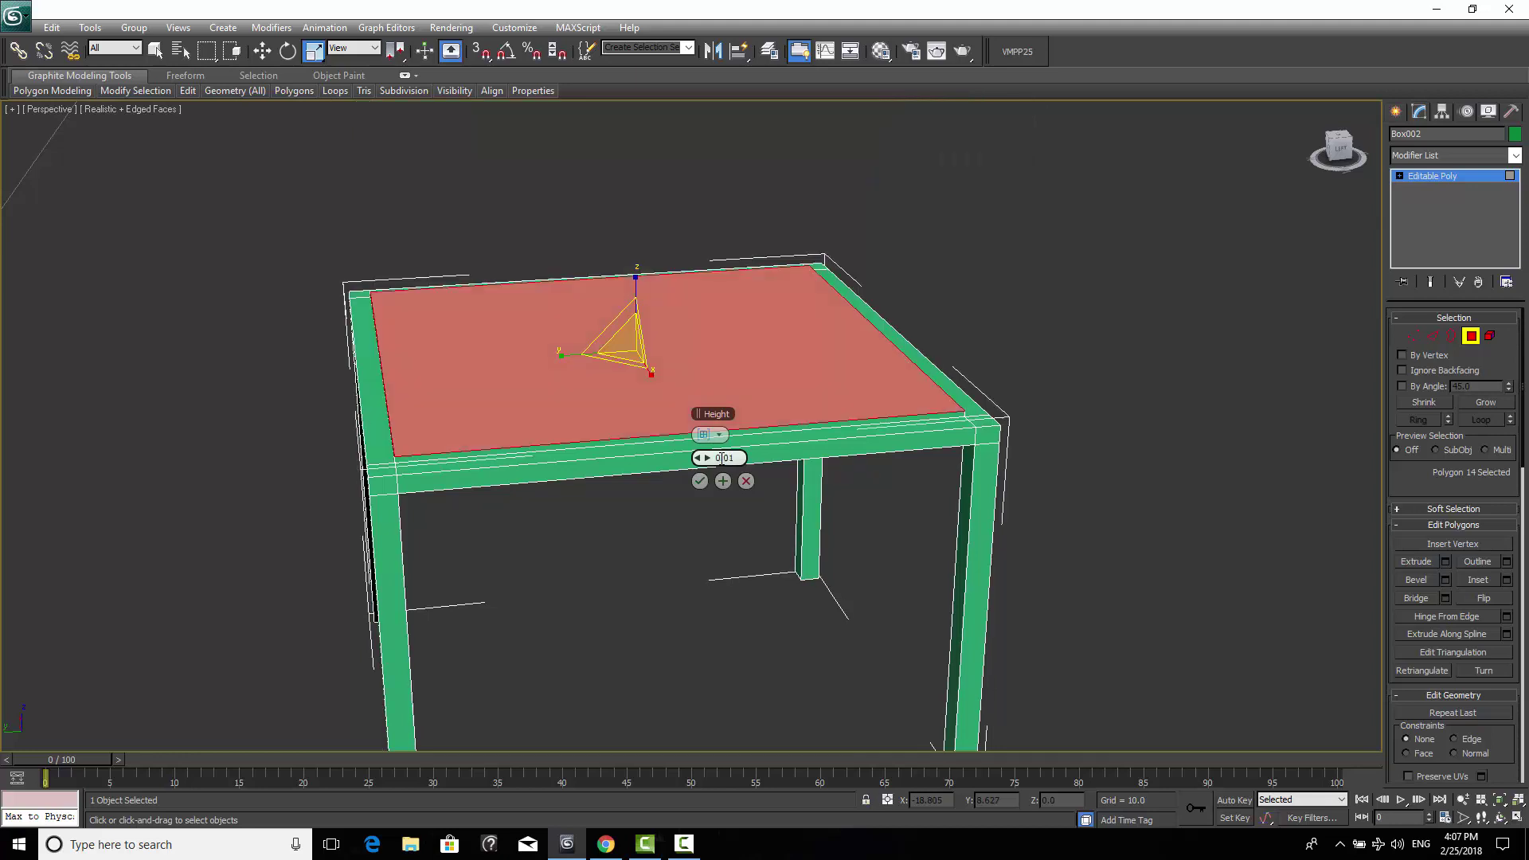
scroll(569, 468, "up", 5)
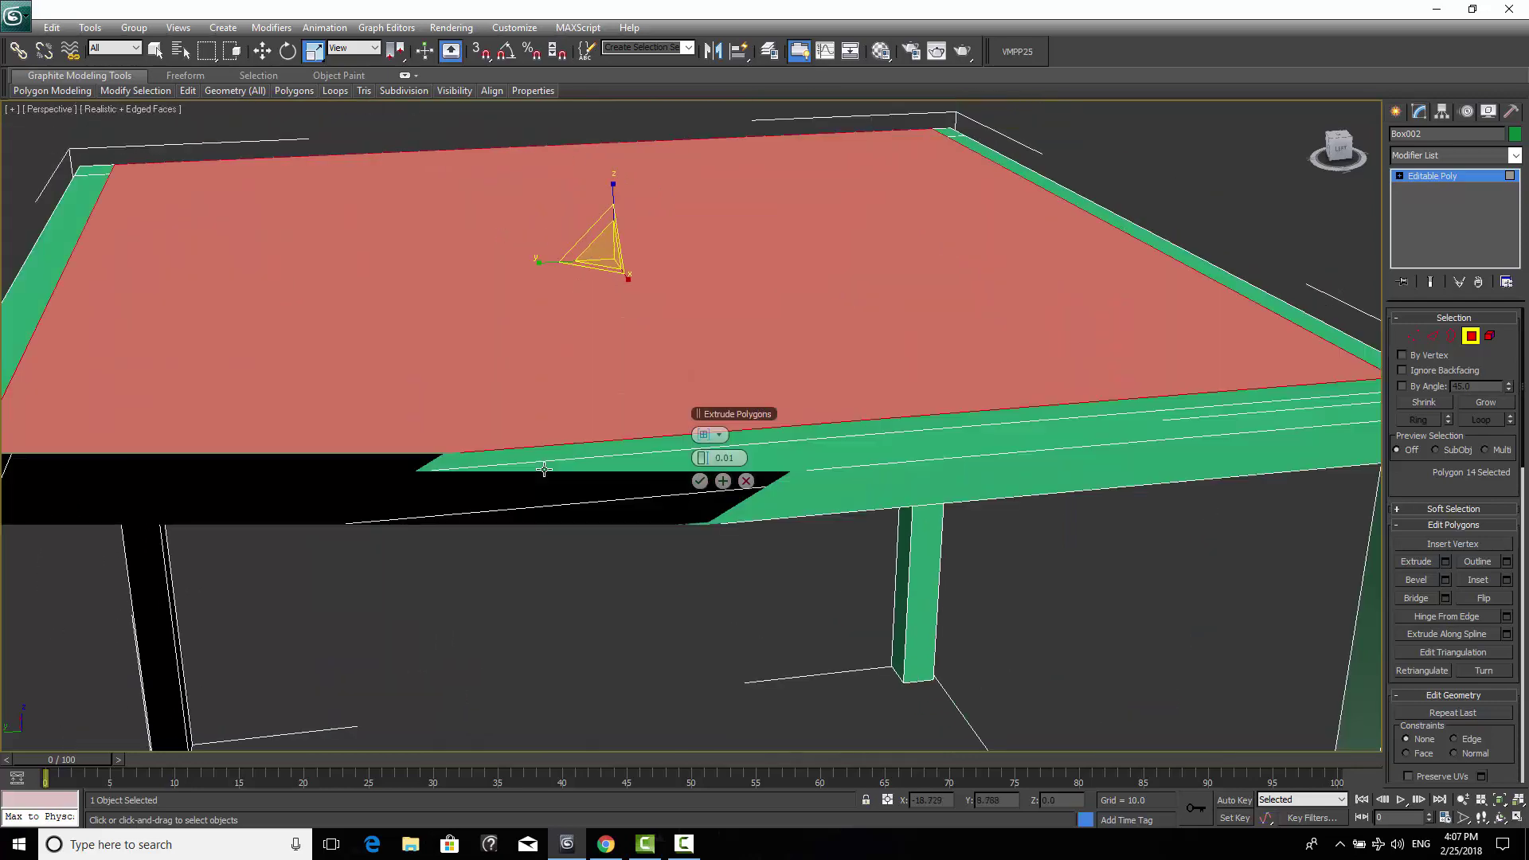
scroll(569, 468, "down", 5)
middle_click_drag(576, 452, 602, 450, "alt")
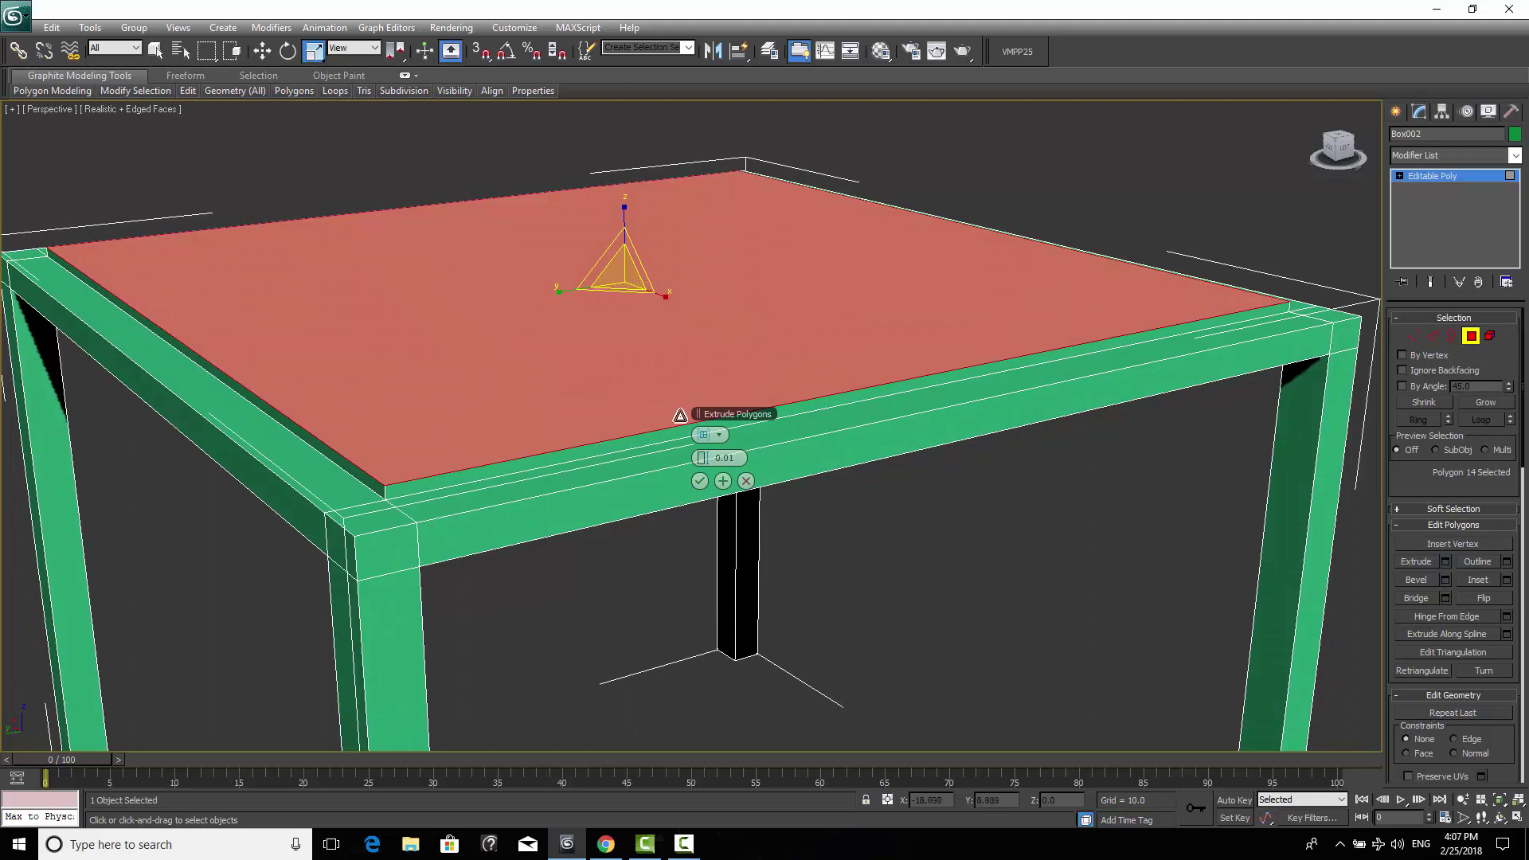
left_click(700, 481)
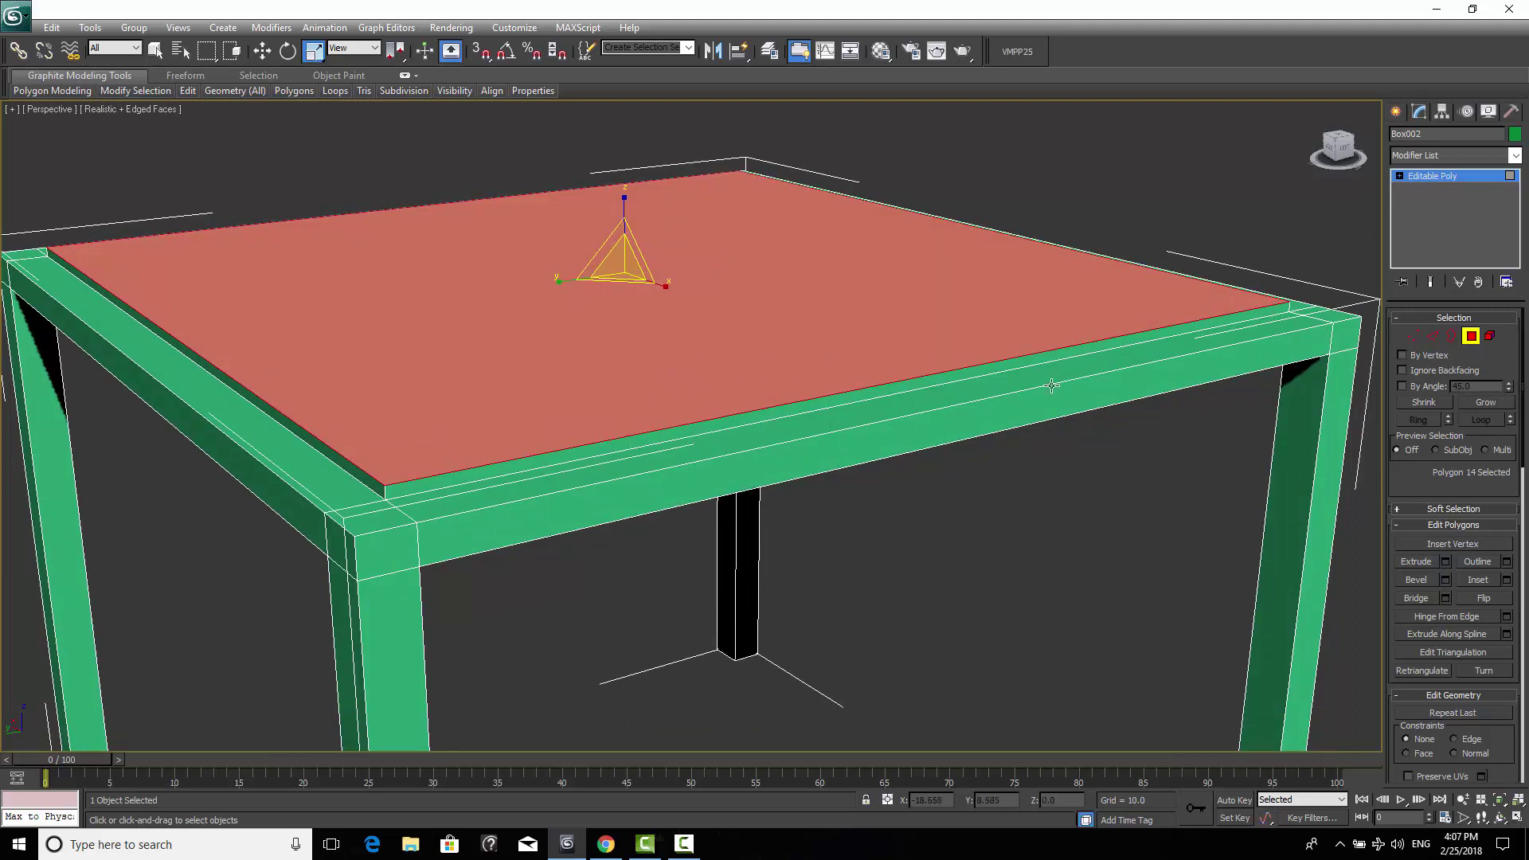
Select the raised panel's top polygon together with its four thin side polygons.
key("w")
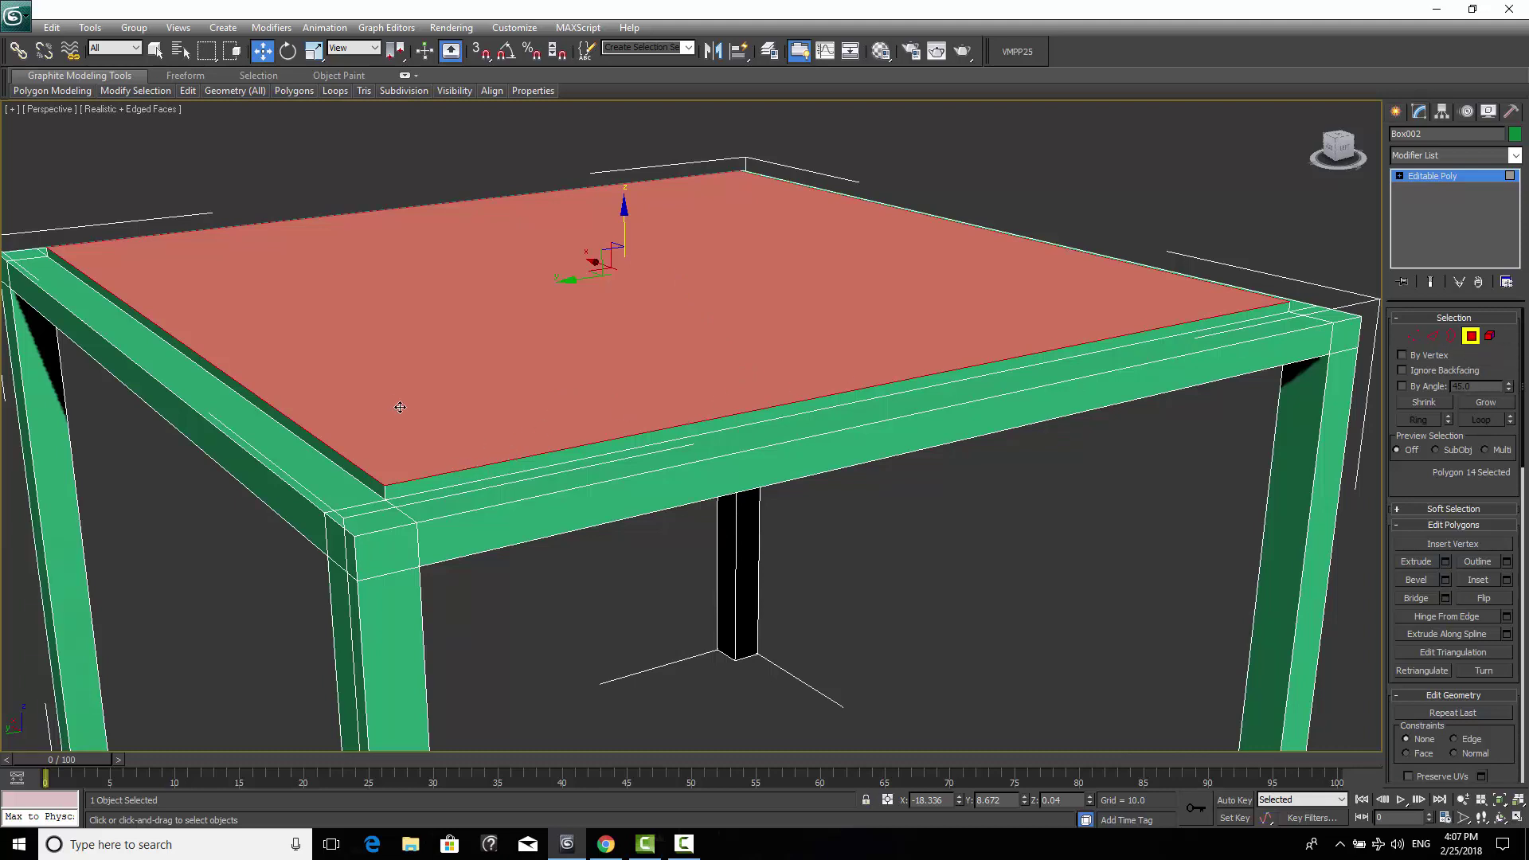
left_click(711, 642)
left_click(562, 354)
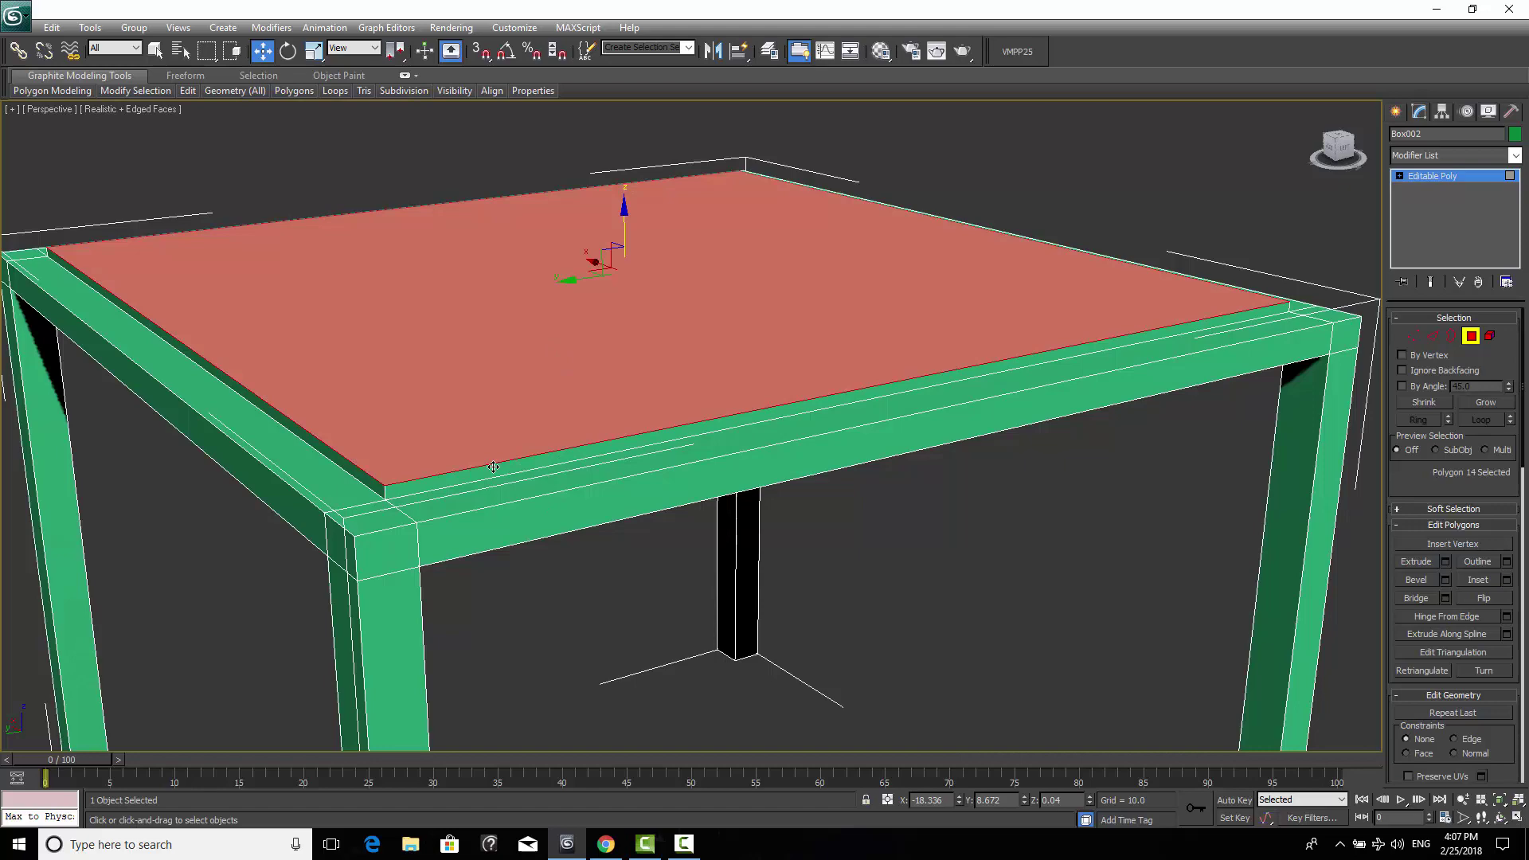
left_click(449, 479, "ctrl")
left_click(359, 477, "ctrl")
scroll(404, 414, "down", 5)
scroll(478, 412, "up", 3)
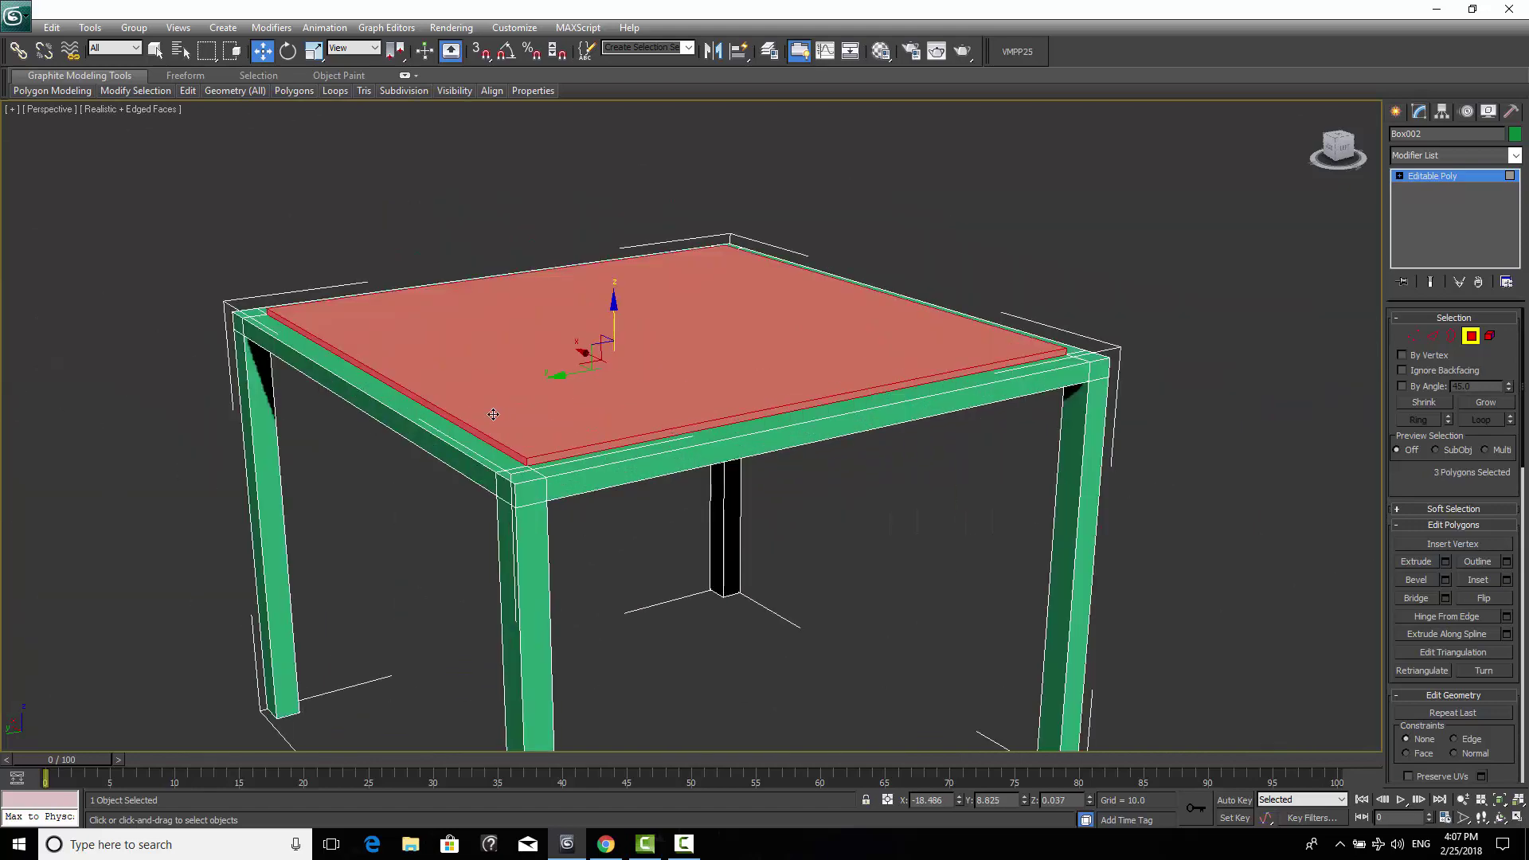
middle_click_drag(418, 407, 601, 510, "alt")
left_click(603, 508, "ctrl")
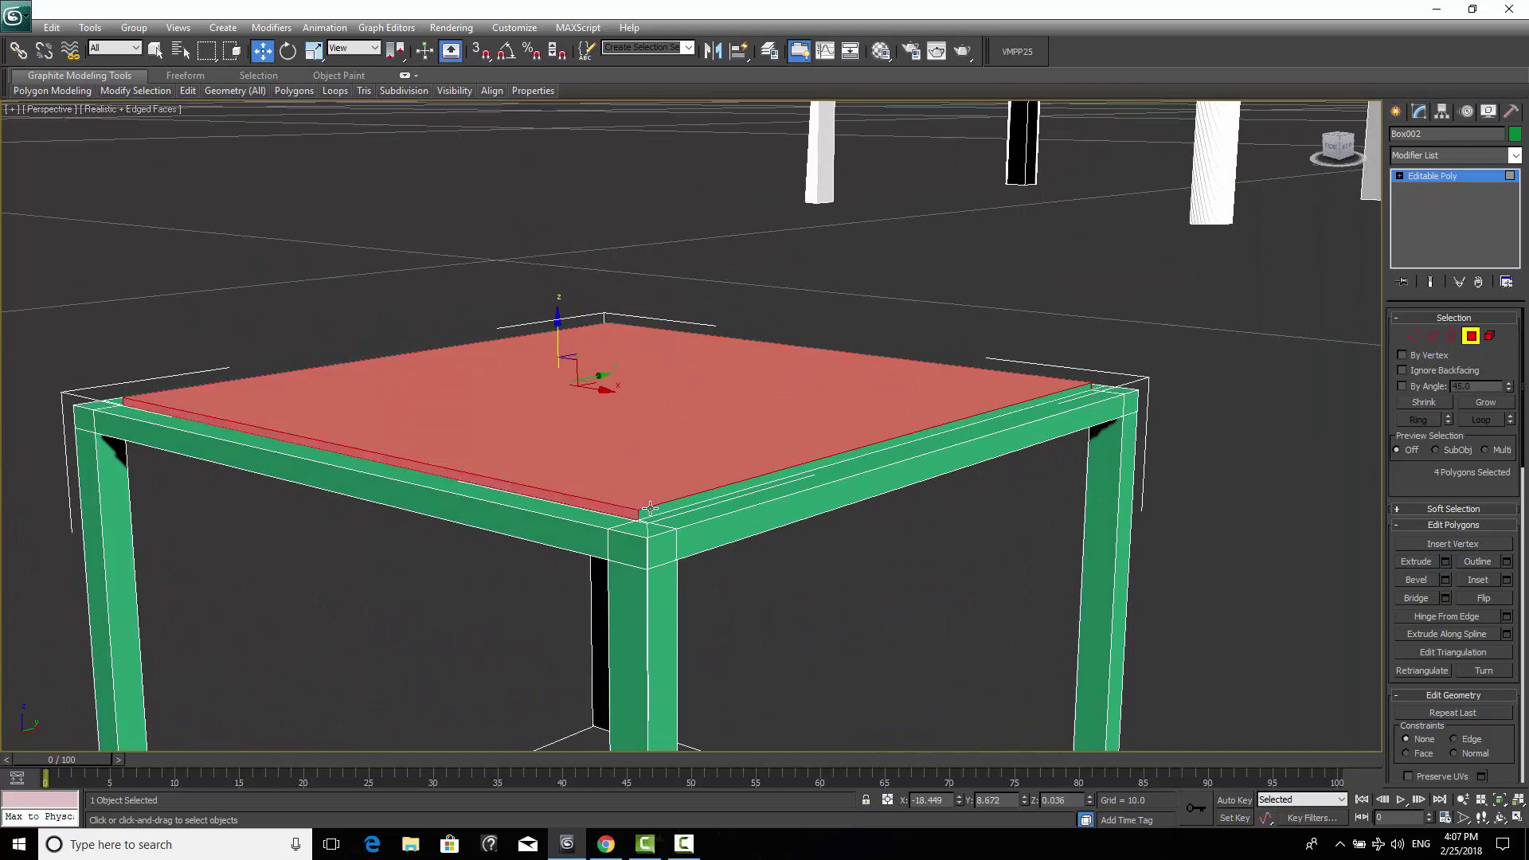
left_click(649, 510, "ctrl")
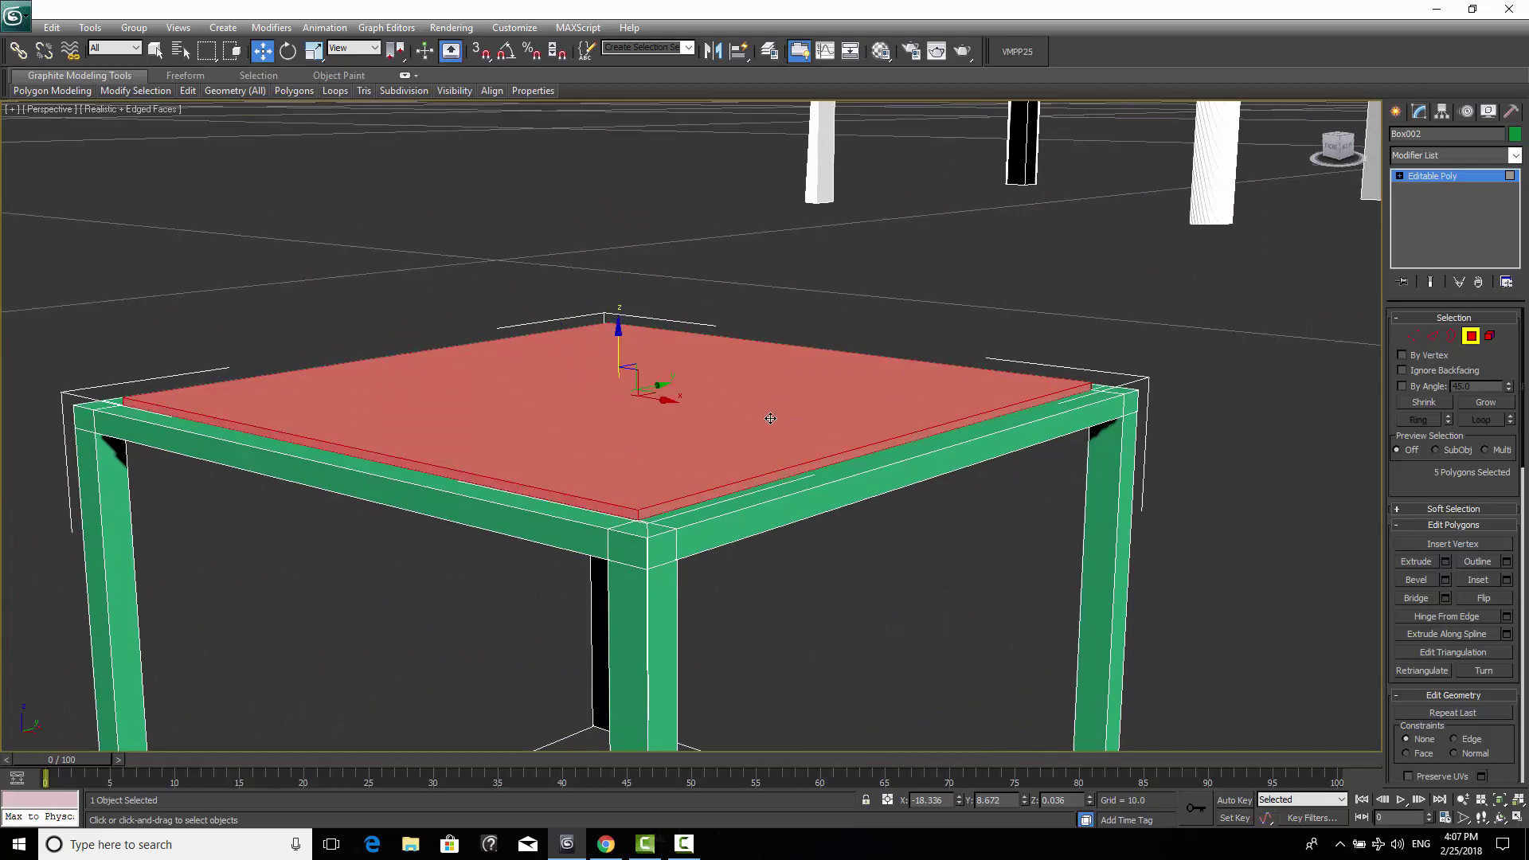
Detach the selected panel polygons as a separate object named "table top".
middle_click_drag(701, 425, 529, 447, "alt")
middle_click_drag(679, 459, 775, 352)
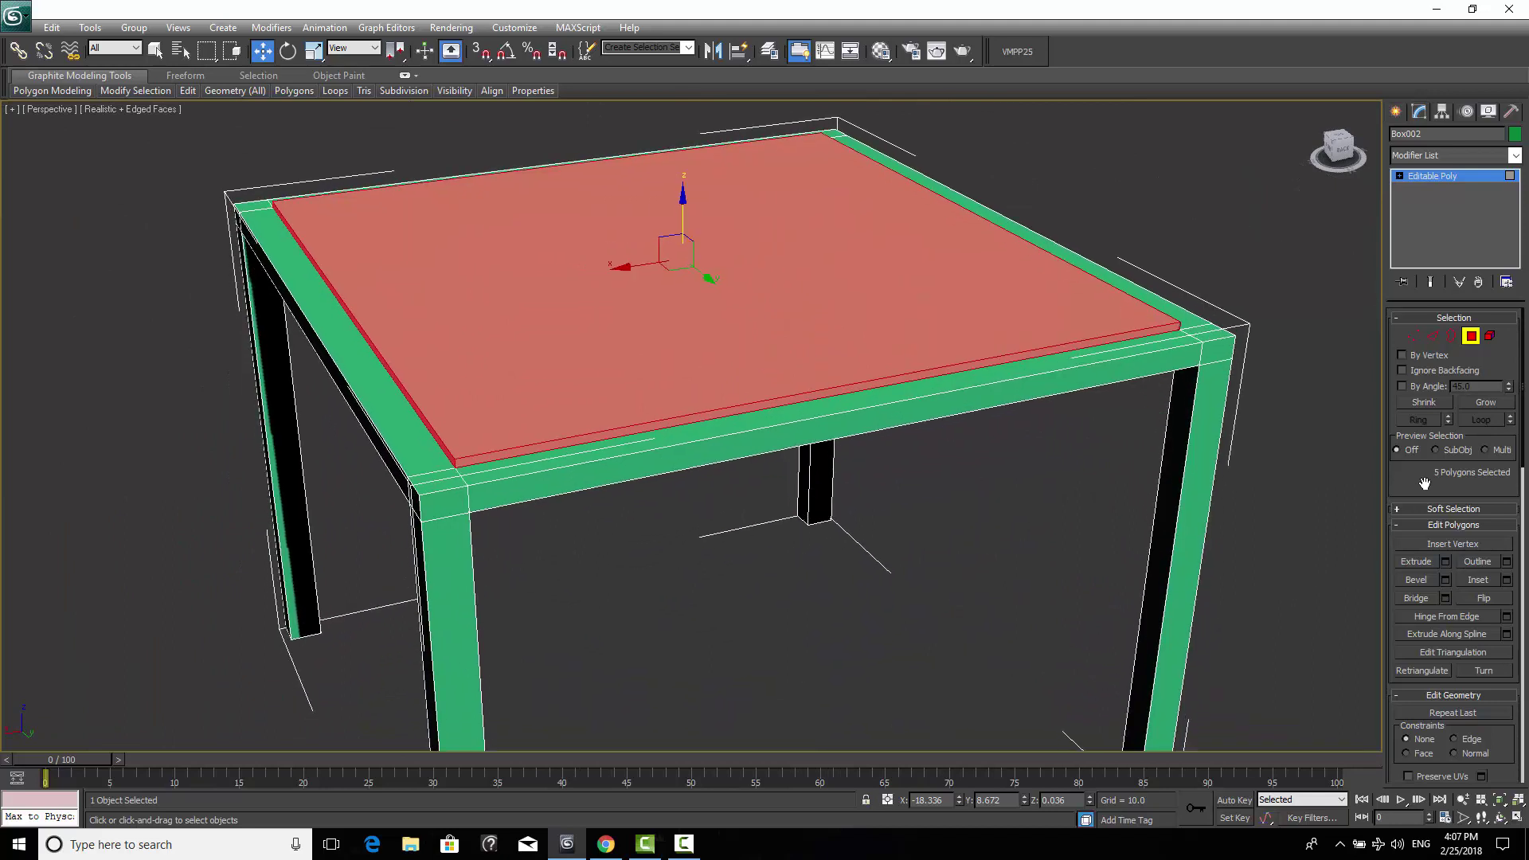
left_click_drag(1425, 483, 1464, 195)
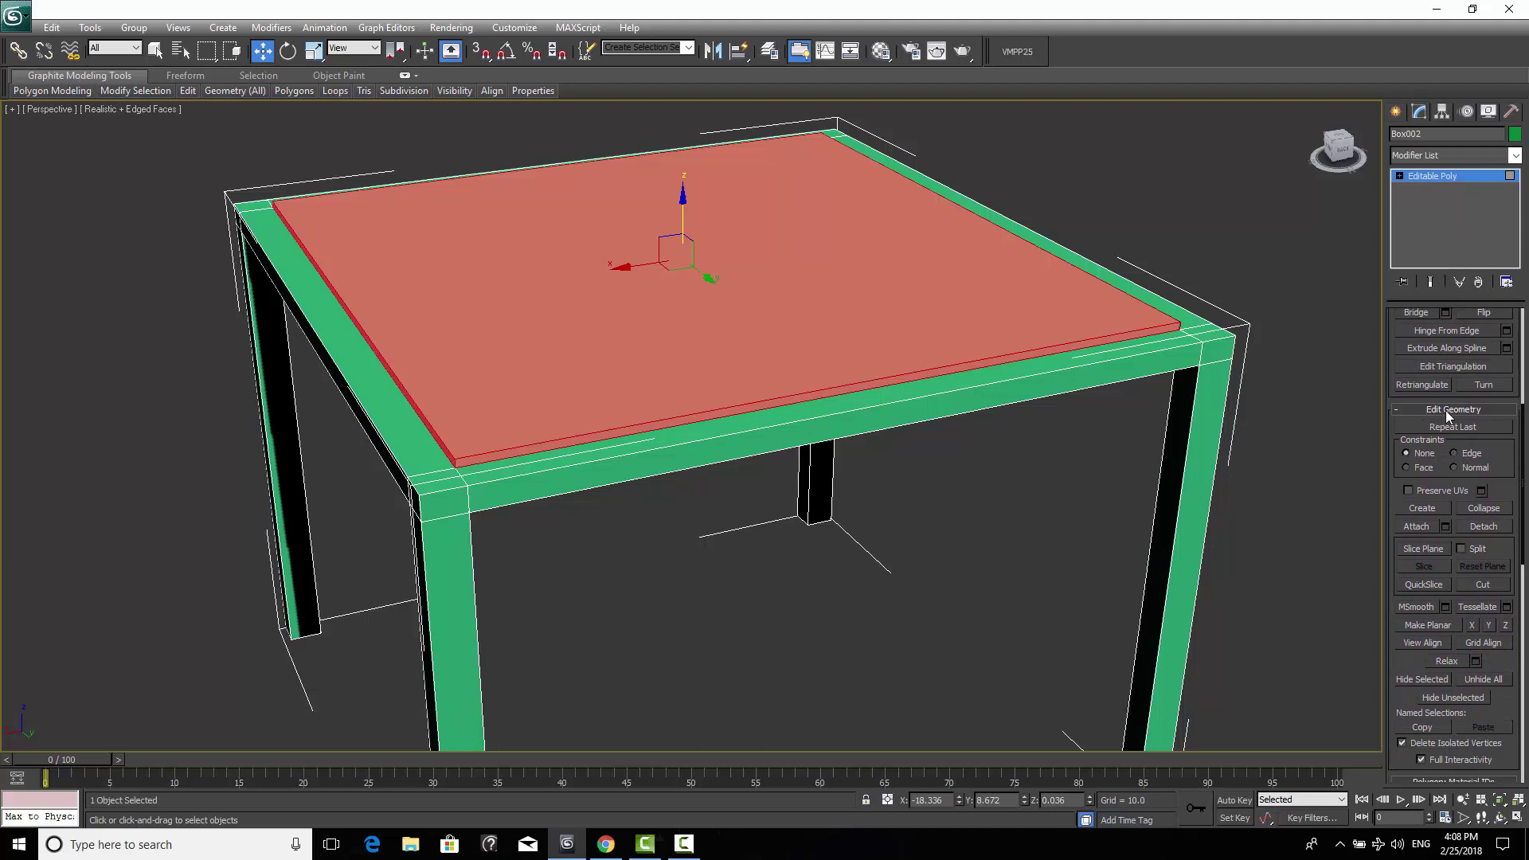
left_click(1486, 527)
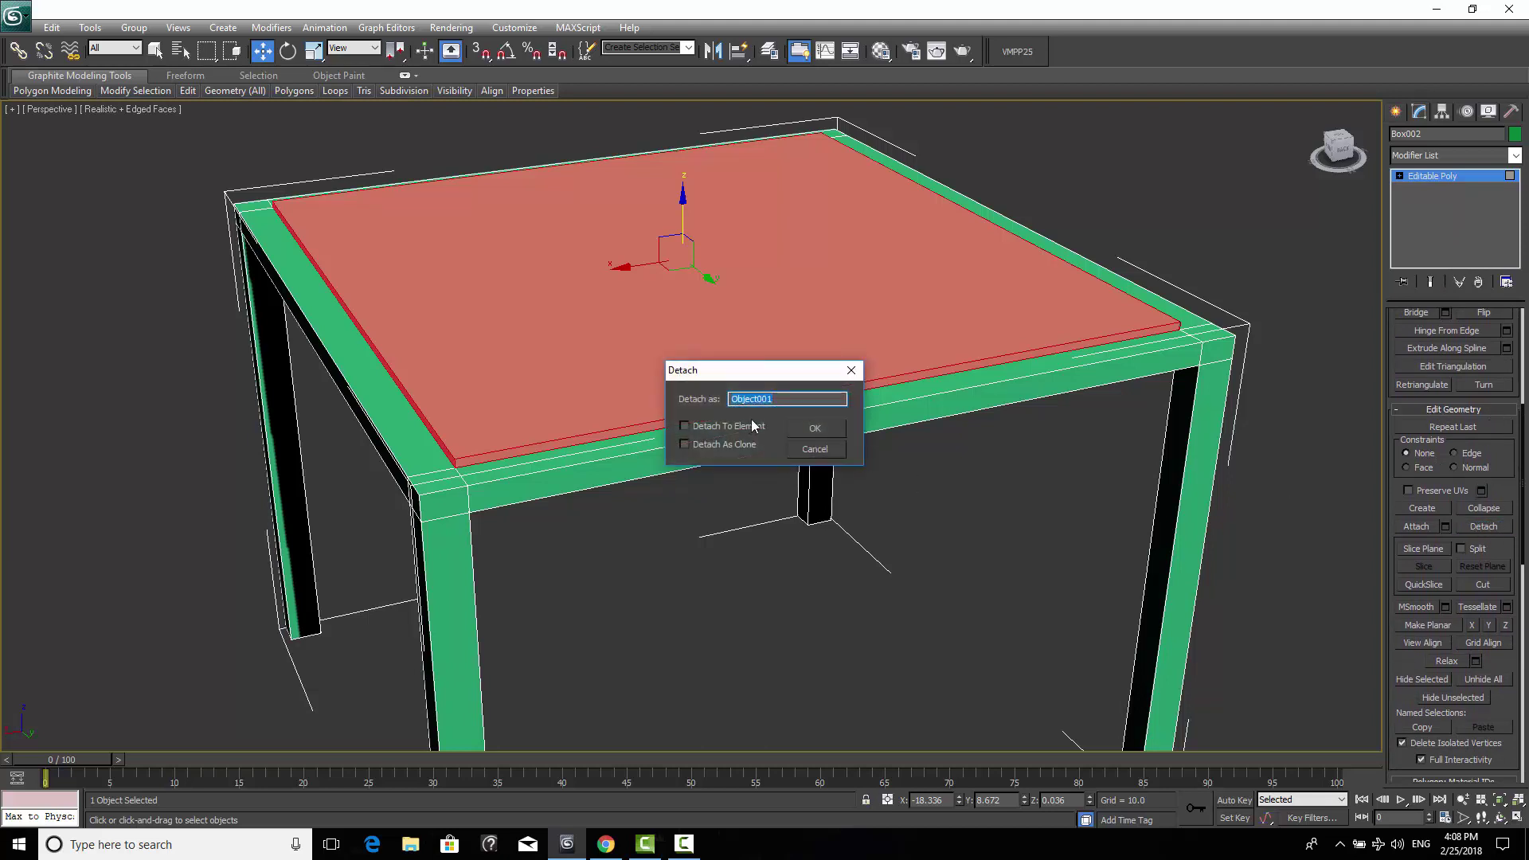
type("table top")
key("Return")
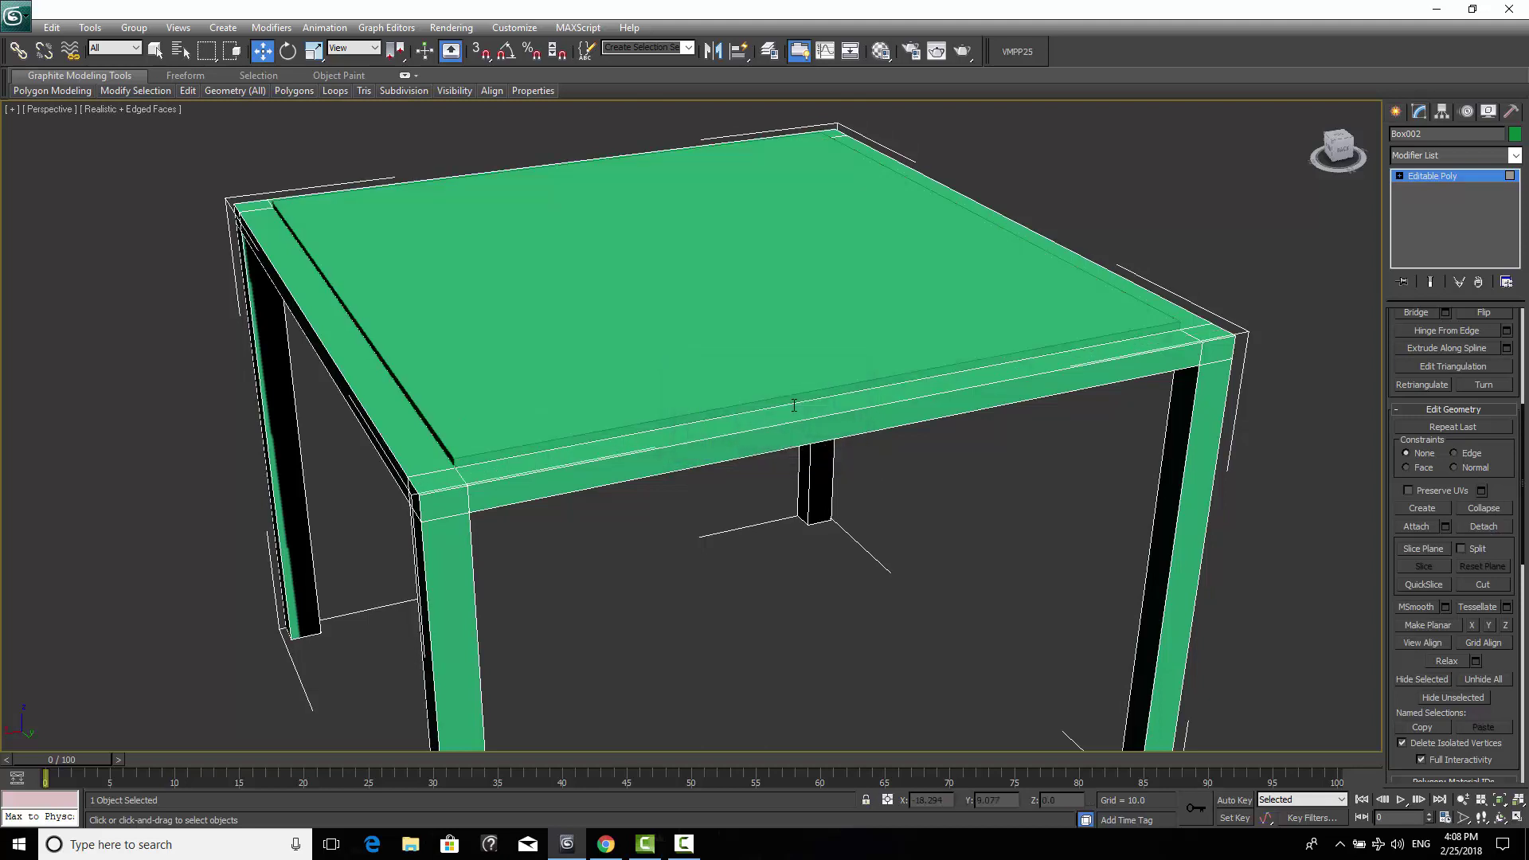
Select the detached table top object, set its object color to the gray custom color, and clear the selection.
left_click(1396, 113)
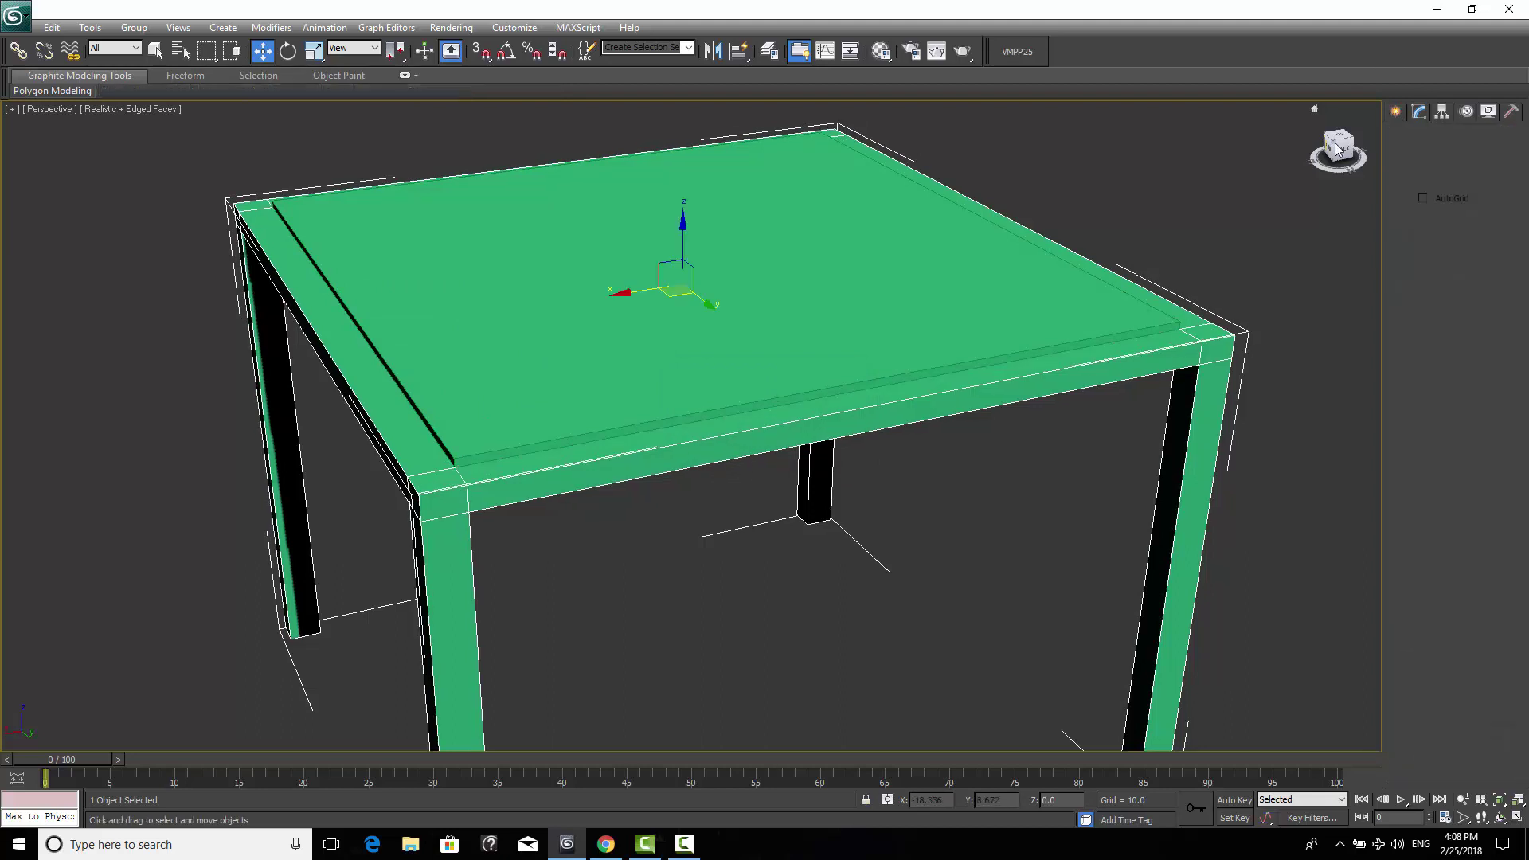
left_click(1043, 277)
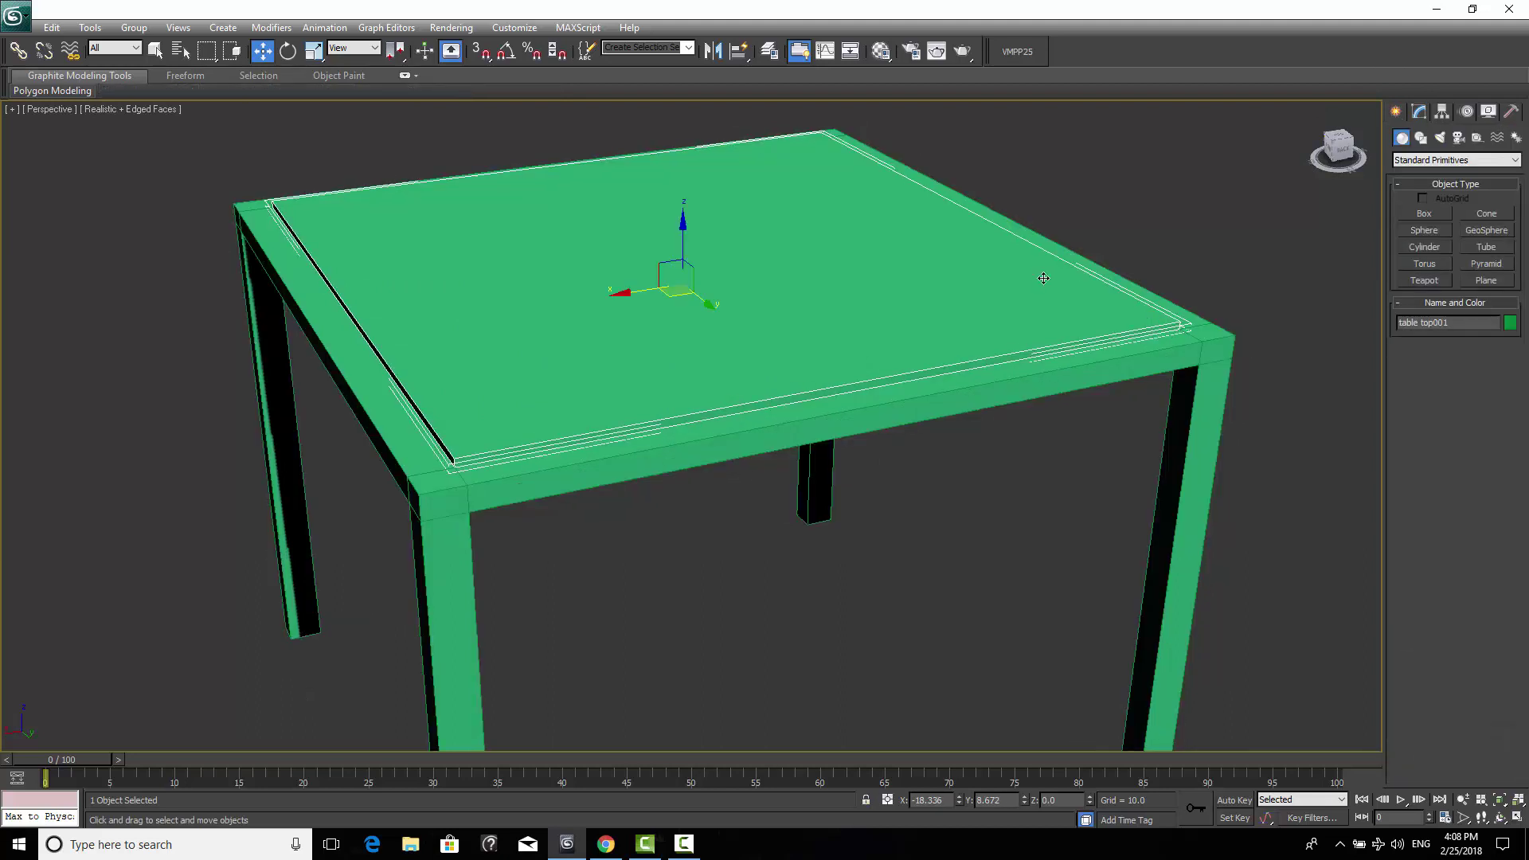
left_click(1419, 111)
left_click(1514, 134)
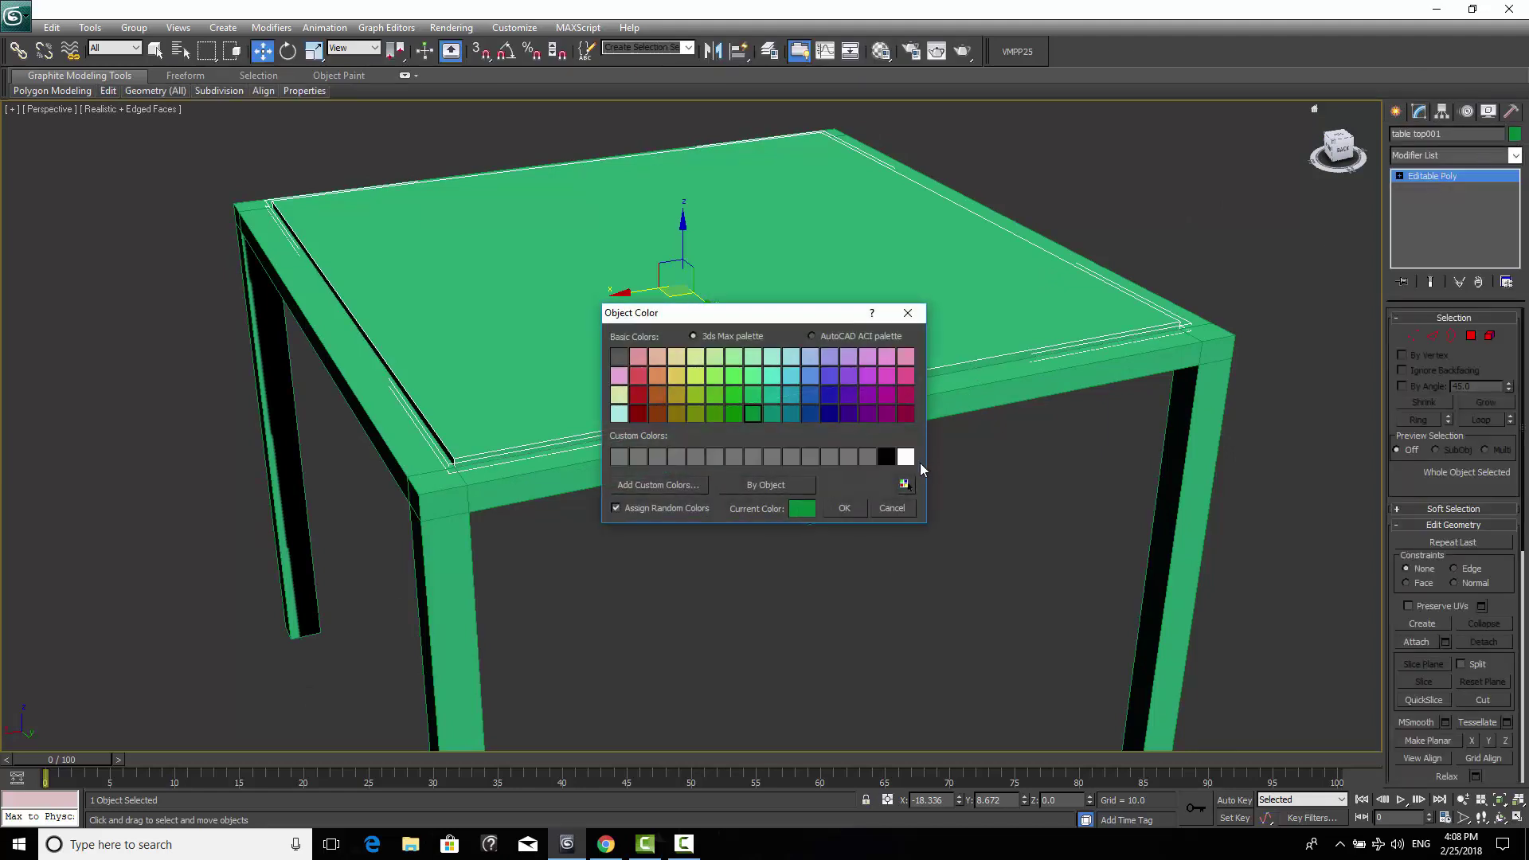
left_click(905, 456)
left_click(656, 458)
left_click(855, 509)
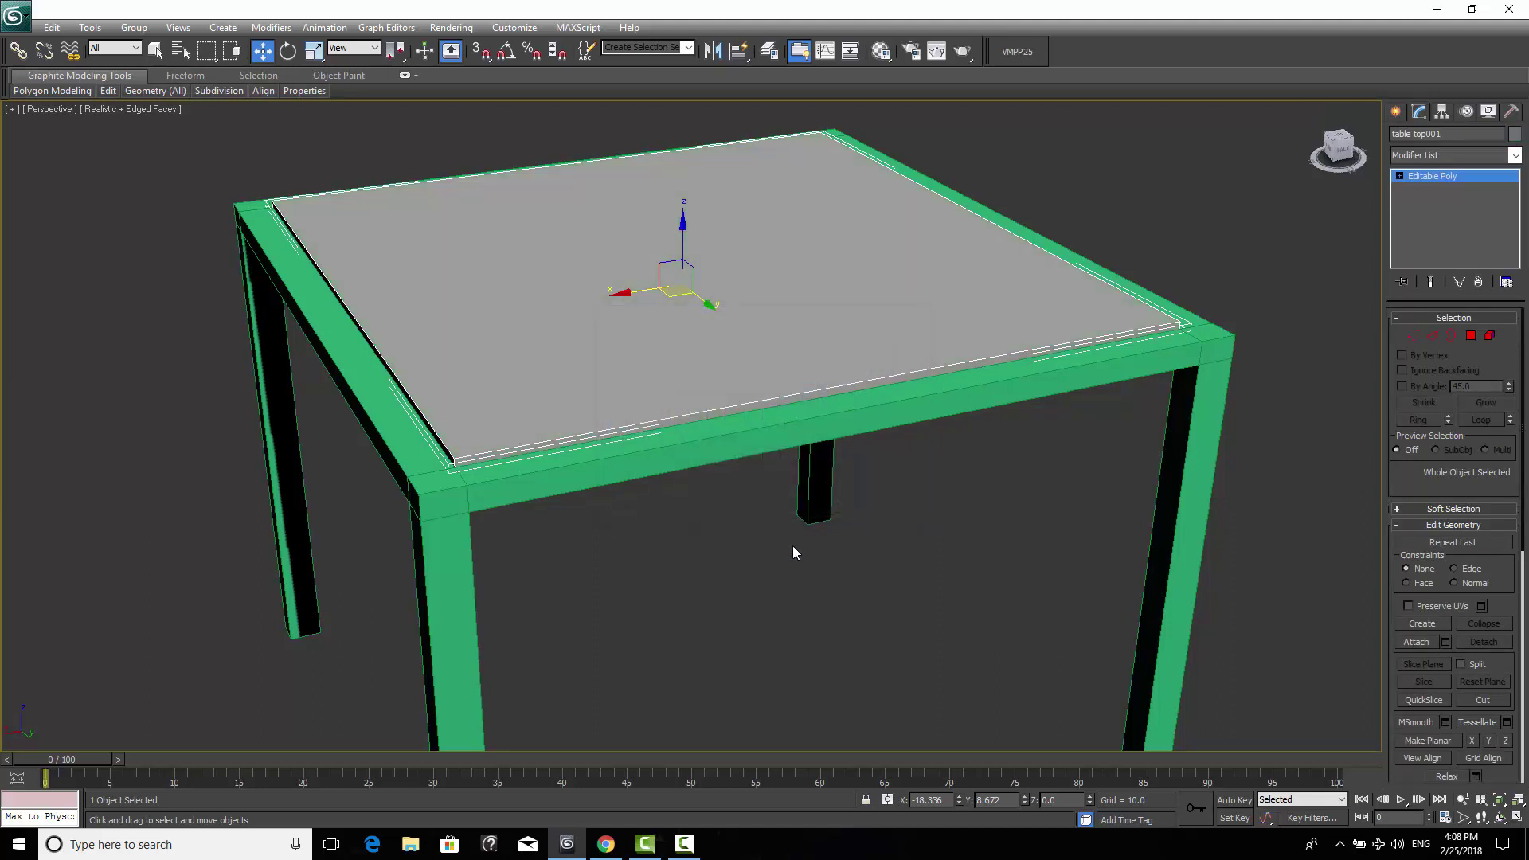
left_click(910, 460)
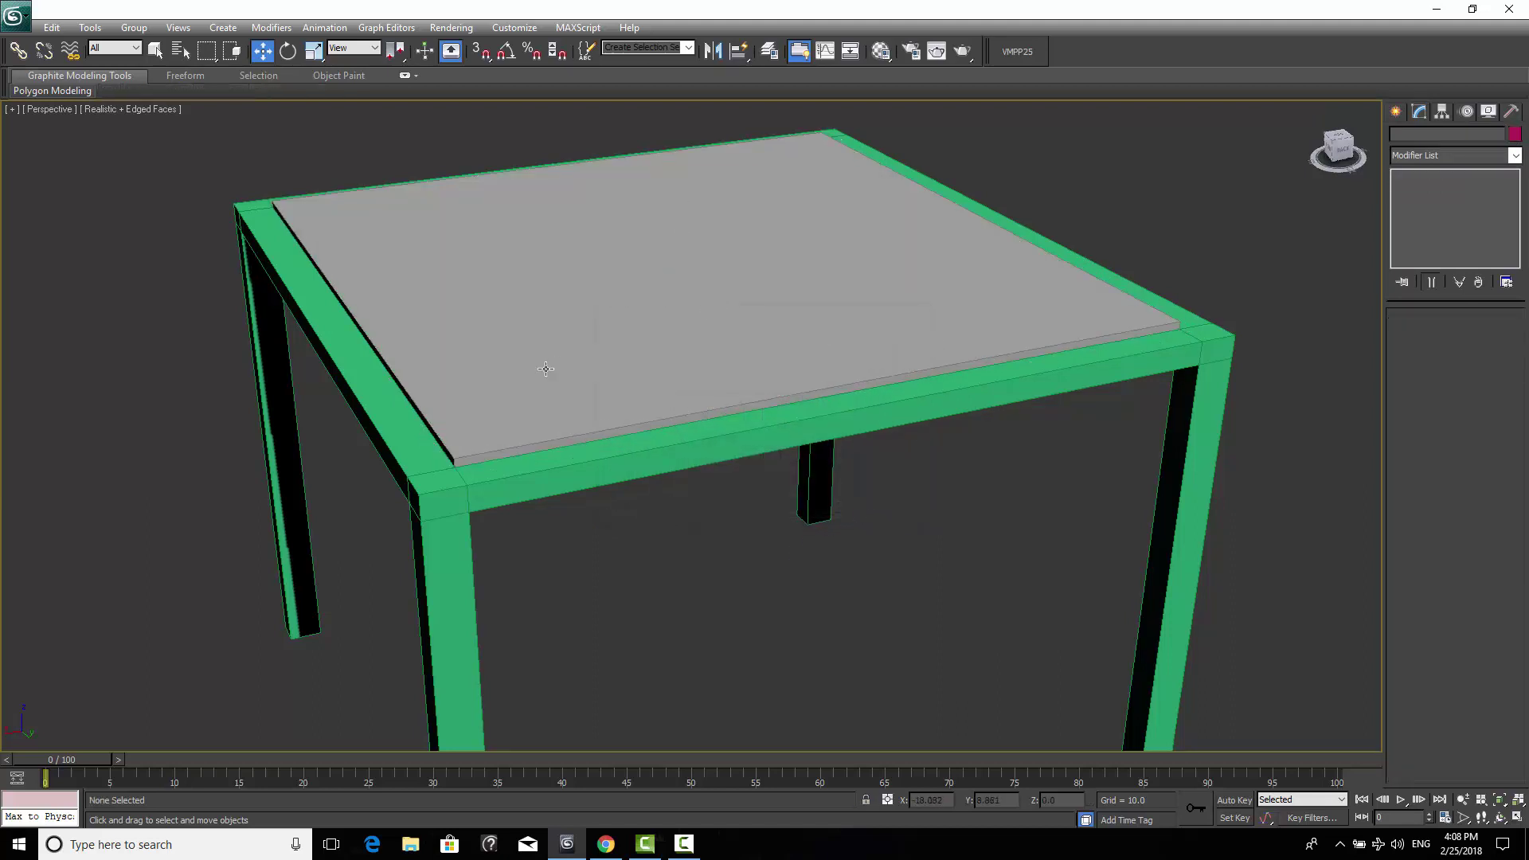
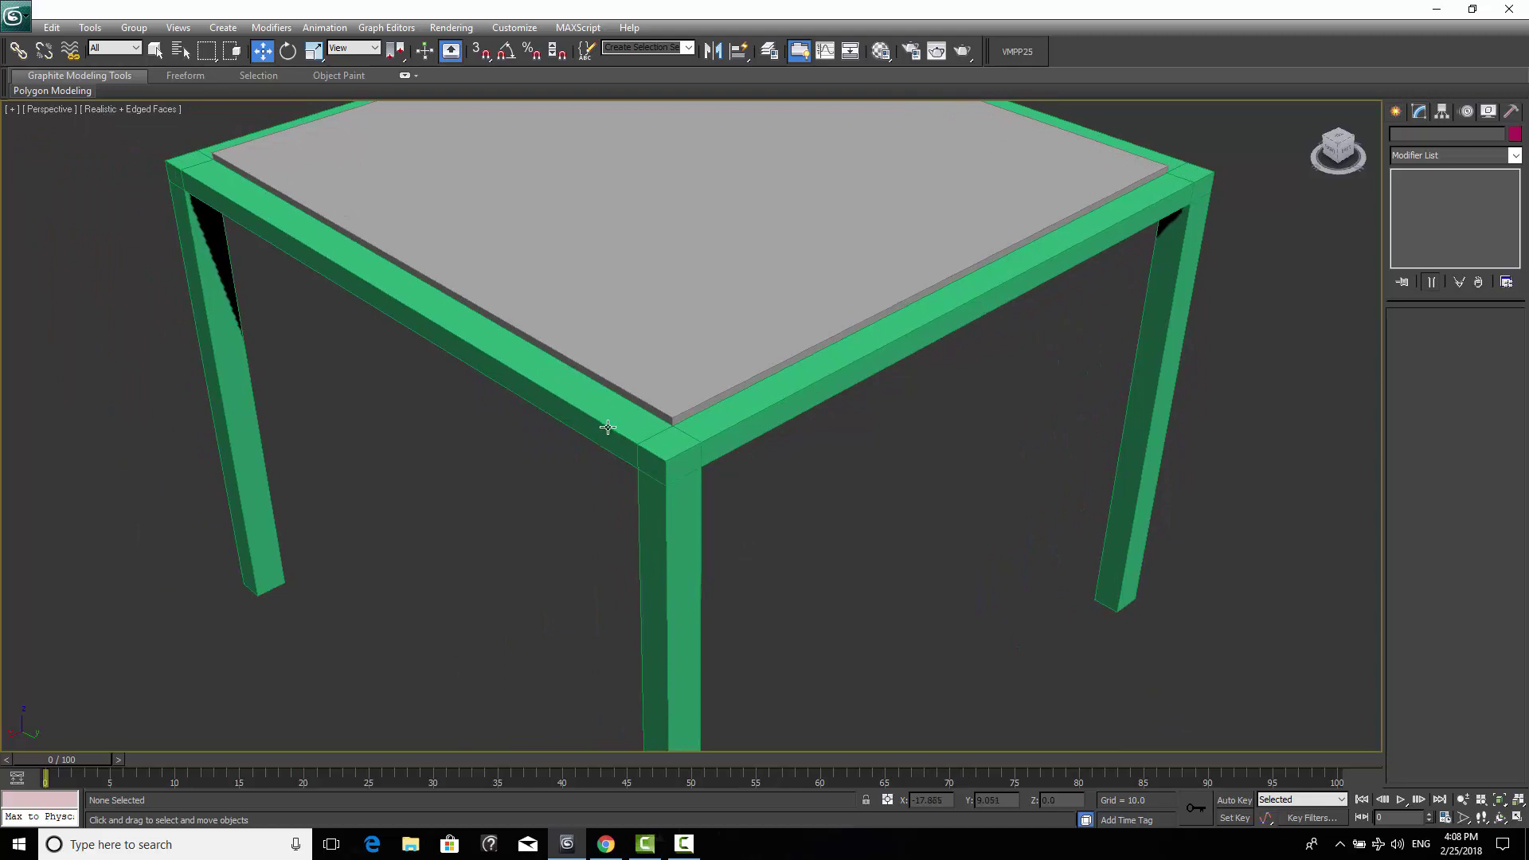
Select the green frame and, at edge level, pick its outer top edges along two adjacent sides and around their shared corner.
left_click(617, 429)
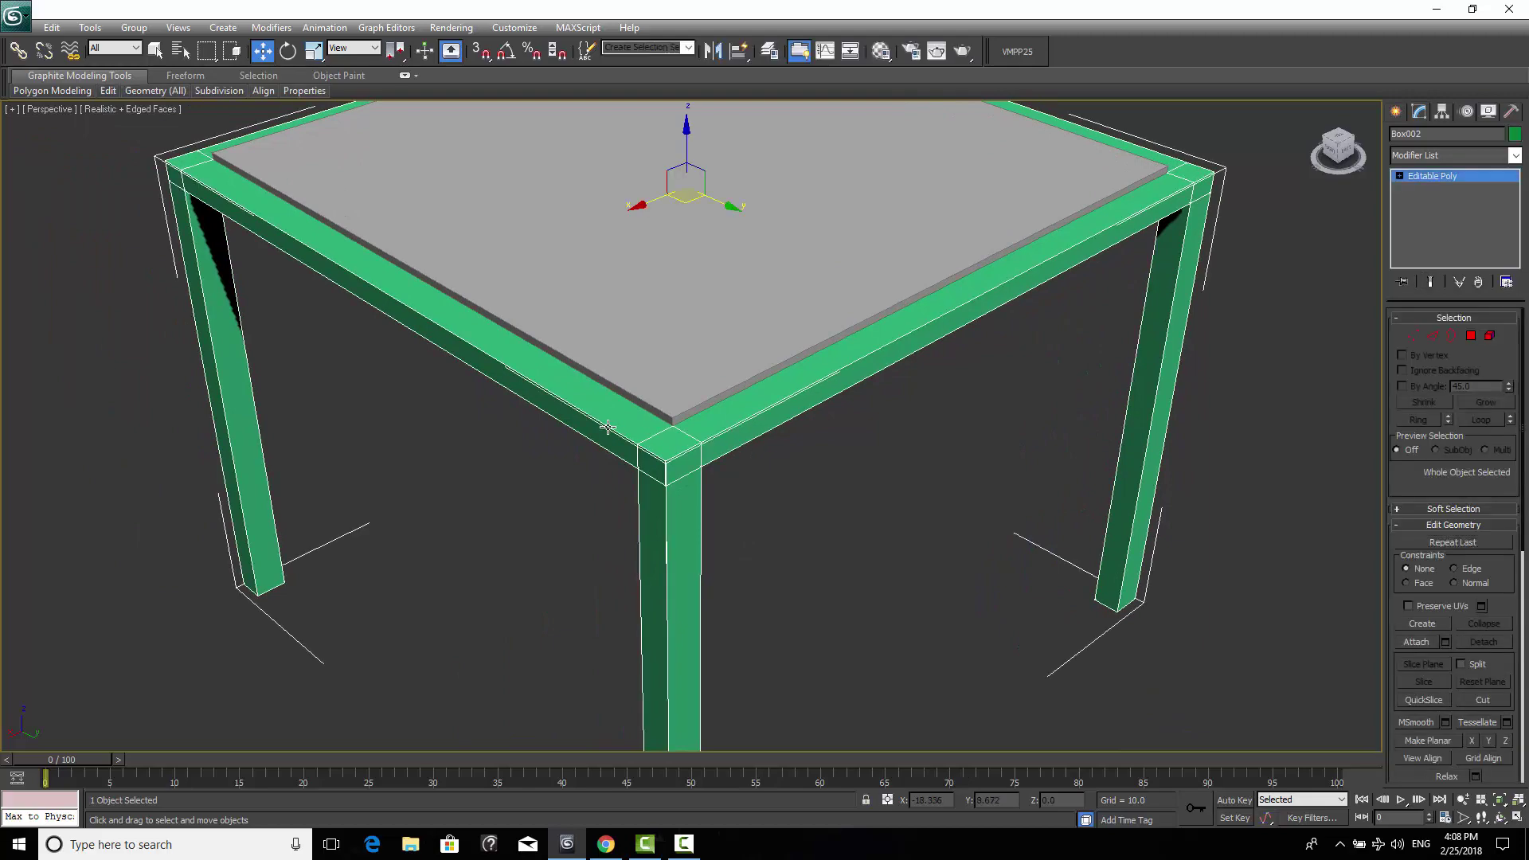
left_click(652, 318)
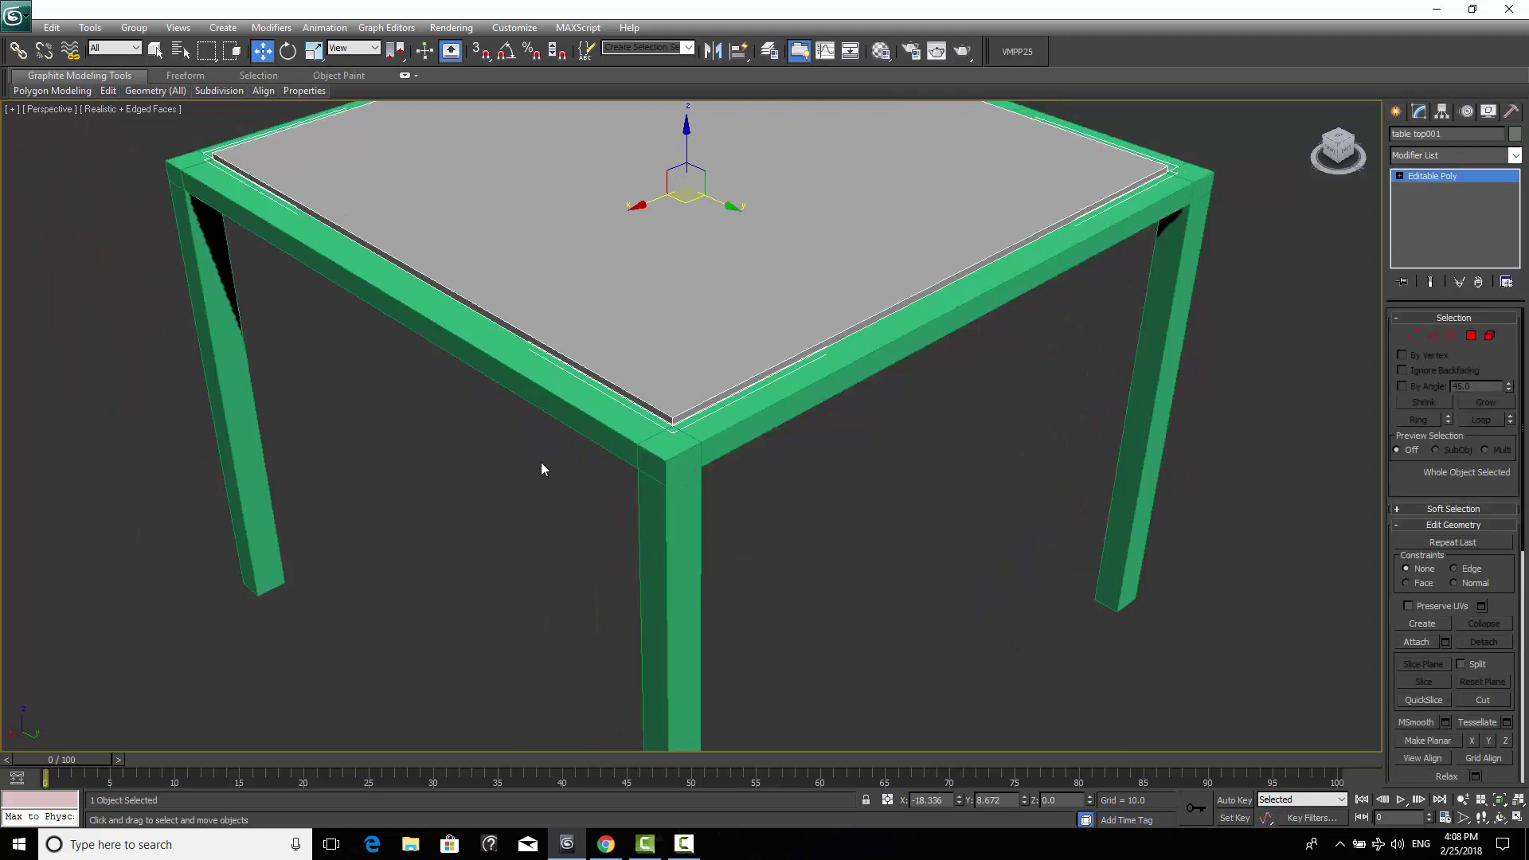
left_click(578, 412)
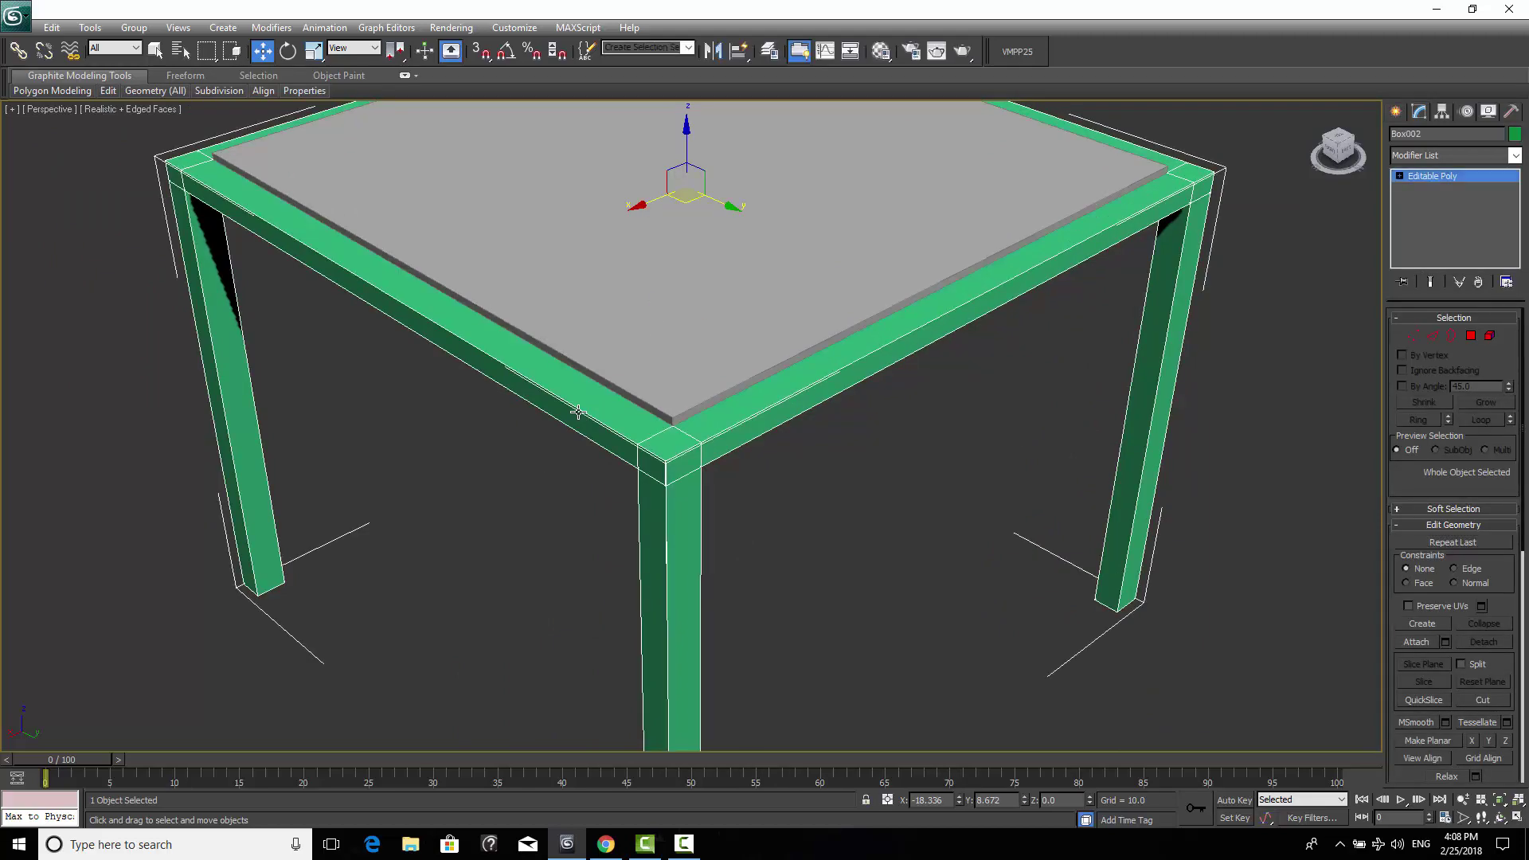
left_click(1436, 339)
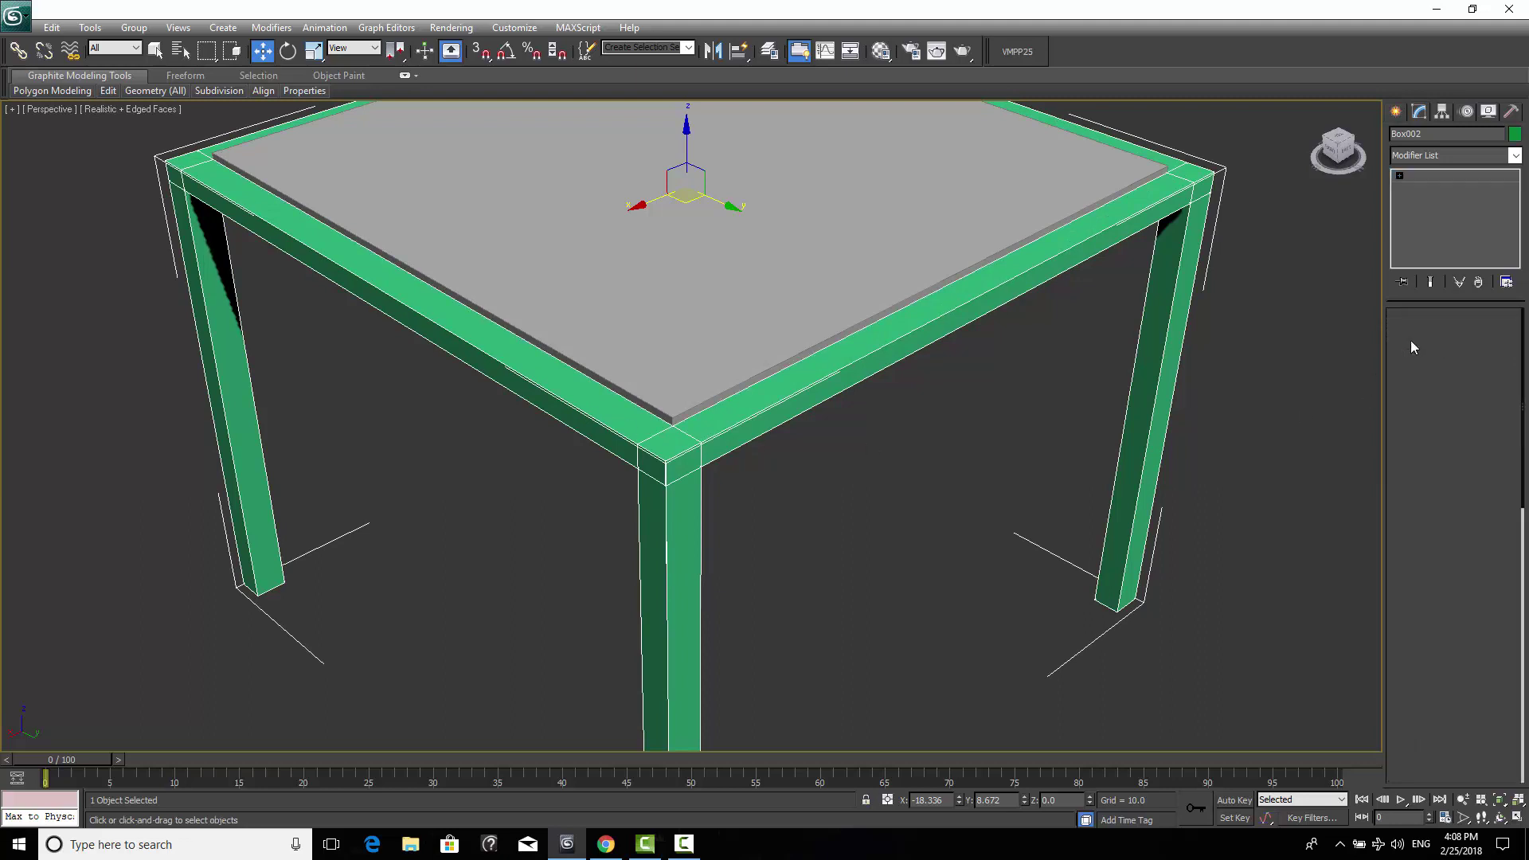
left_click(546, 389)
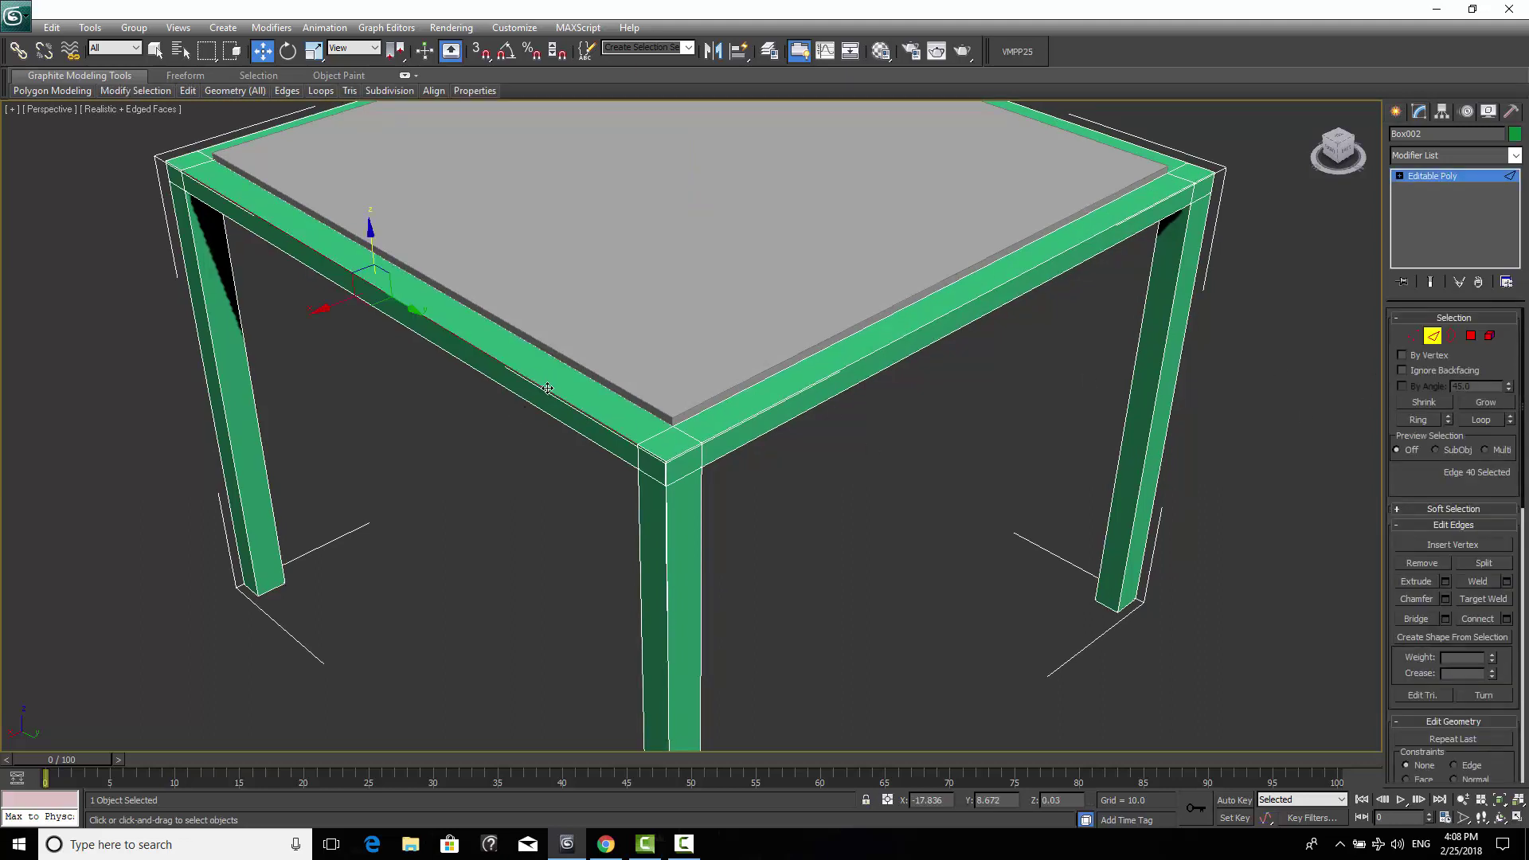
left_click(651, 452, "ctrl")
left_click(673, 453, "ctrl")
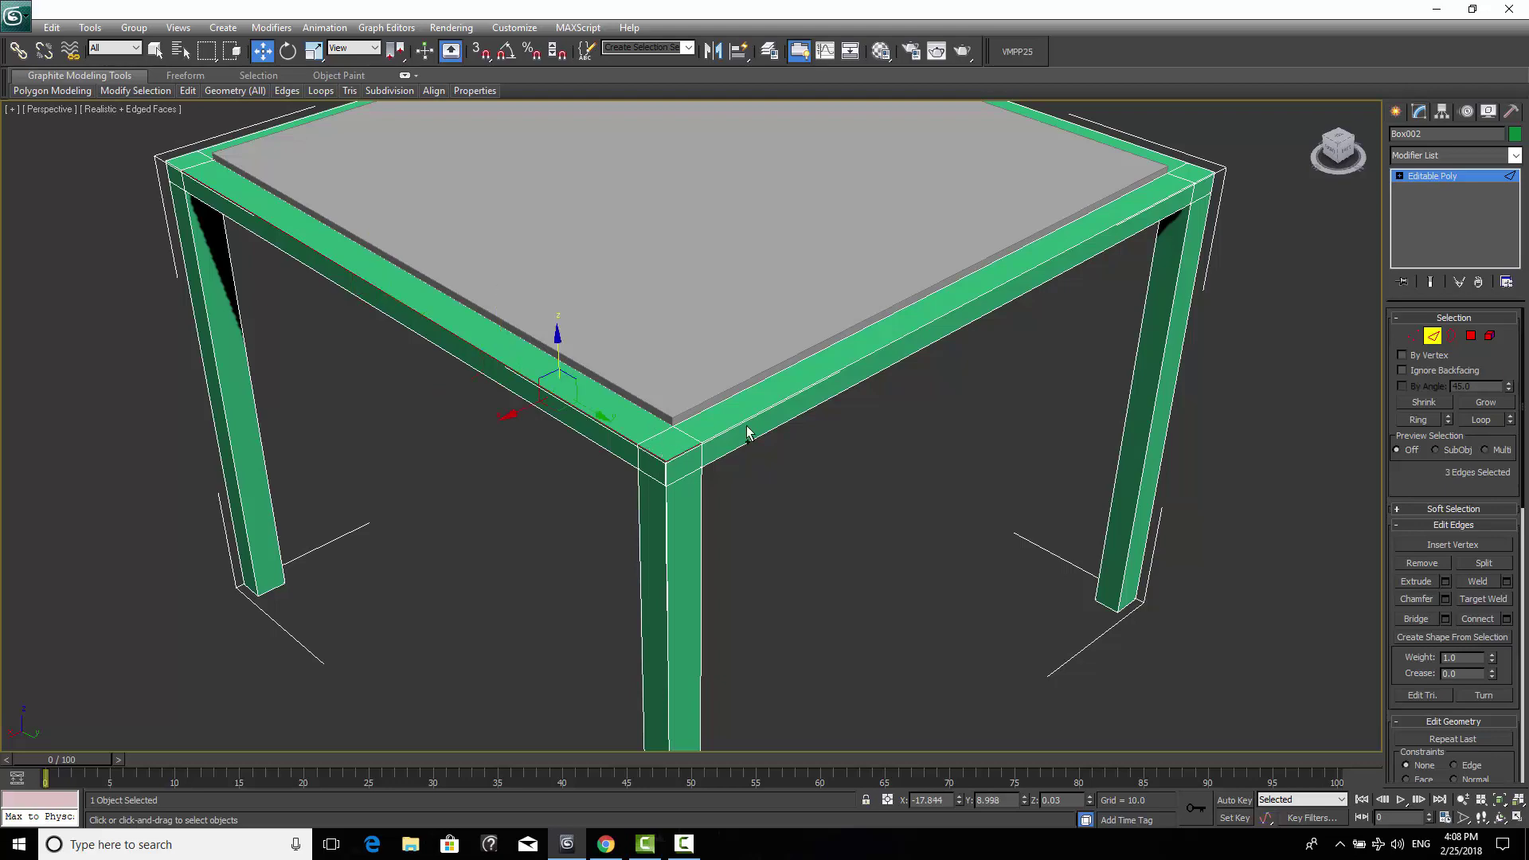
left_click(754, 412, "ctrl")
Add the next corner's two short outer top edges and the frame's third long outer top edge to the selection.
middle_click_drag(1052, 315, 968, 315, "alt")
middle_click_drag(1265, 343, 645, 332)
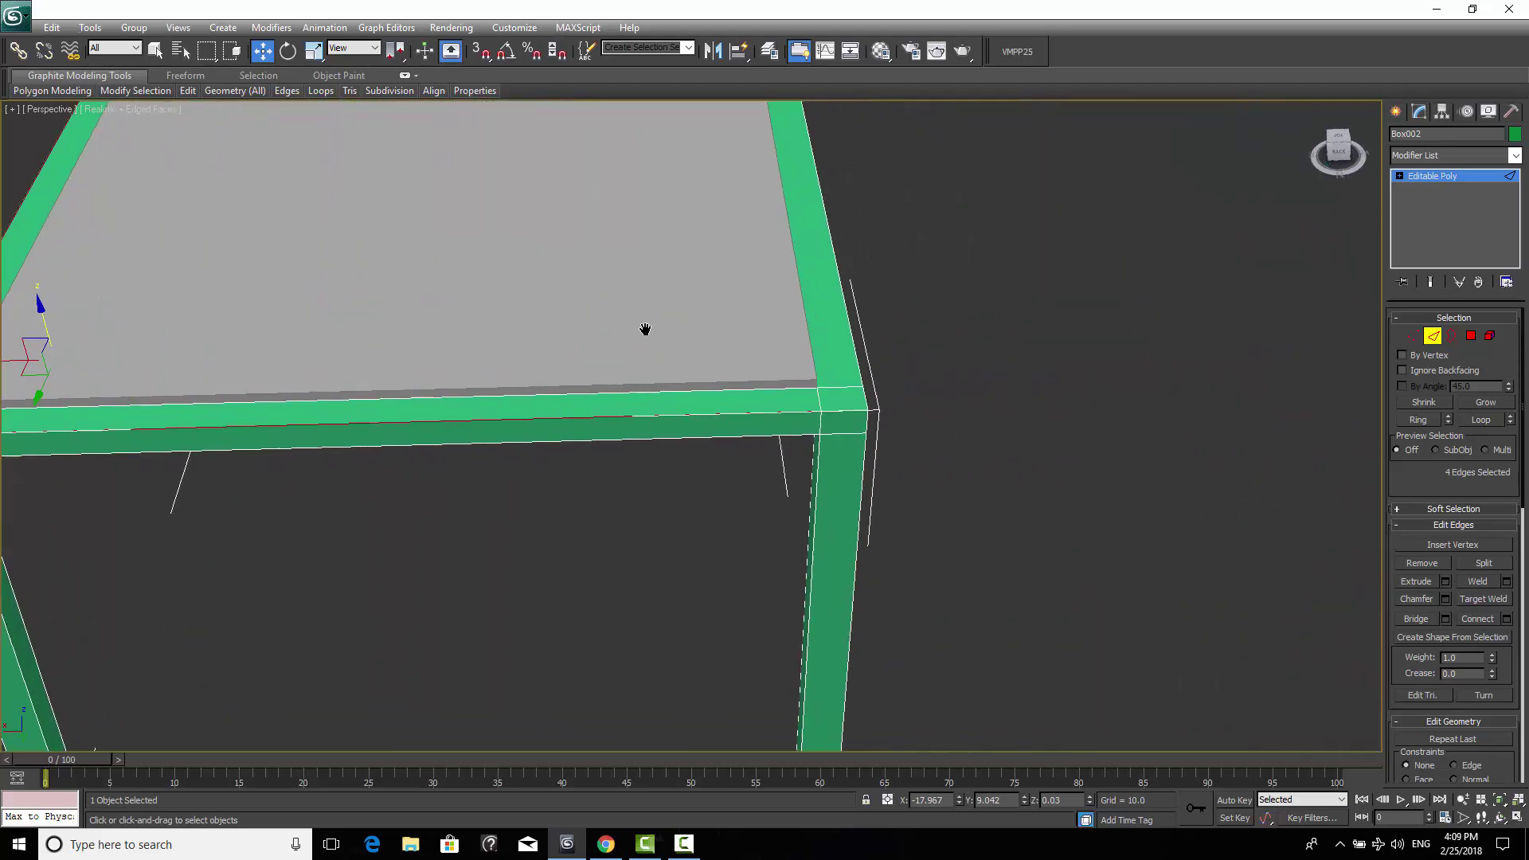
left_click(844, 413, "ctrl")
middle_click_drag(844, 412, 698, 419, "alt")
middle_click_drag(698, 419, 873, 263)
left_click(359, 508, "ctrl")
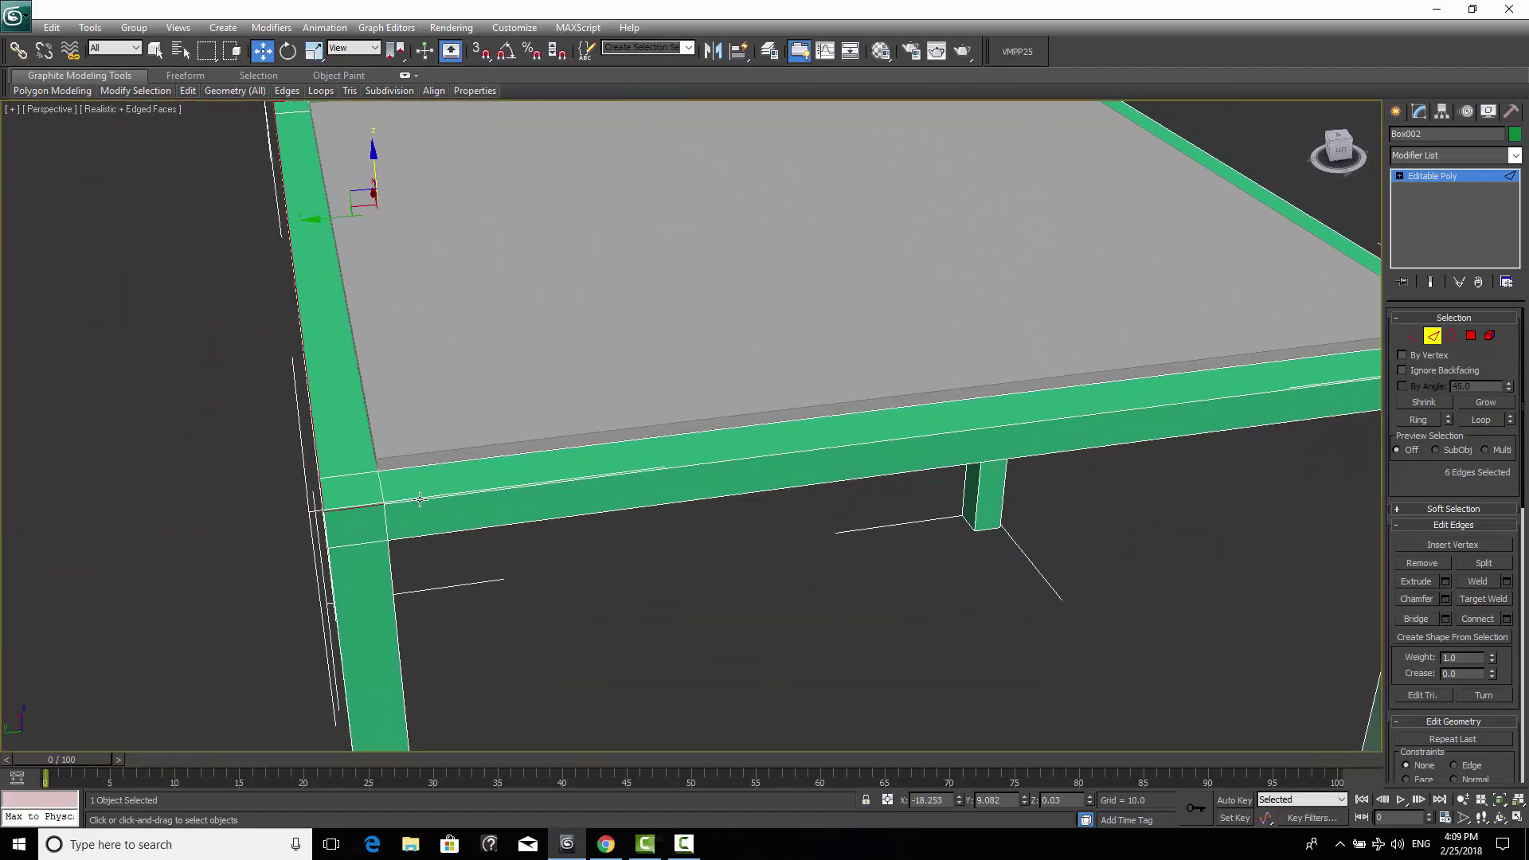
left_click(418, 500, "ctrl")
Complete the outer top edge selection with the fourth long side and the short edges at the two remaining corners.
middle_click_drag(759, 473, 325, 502)
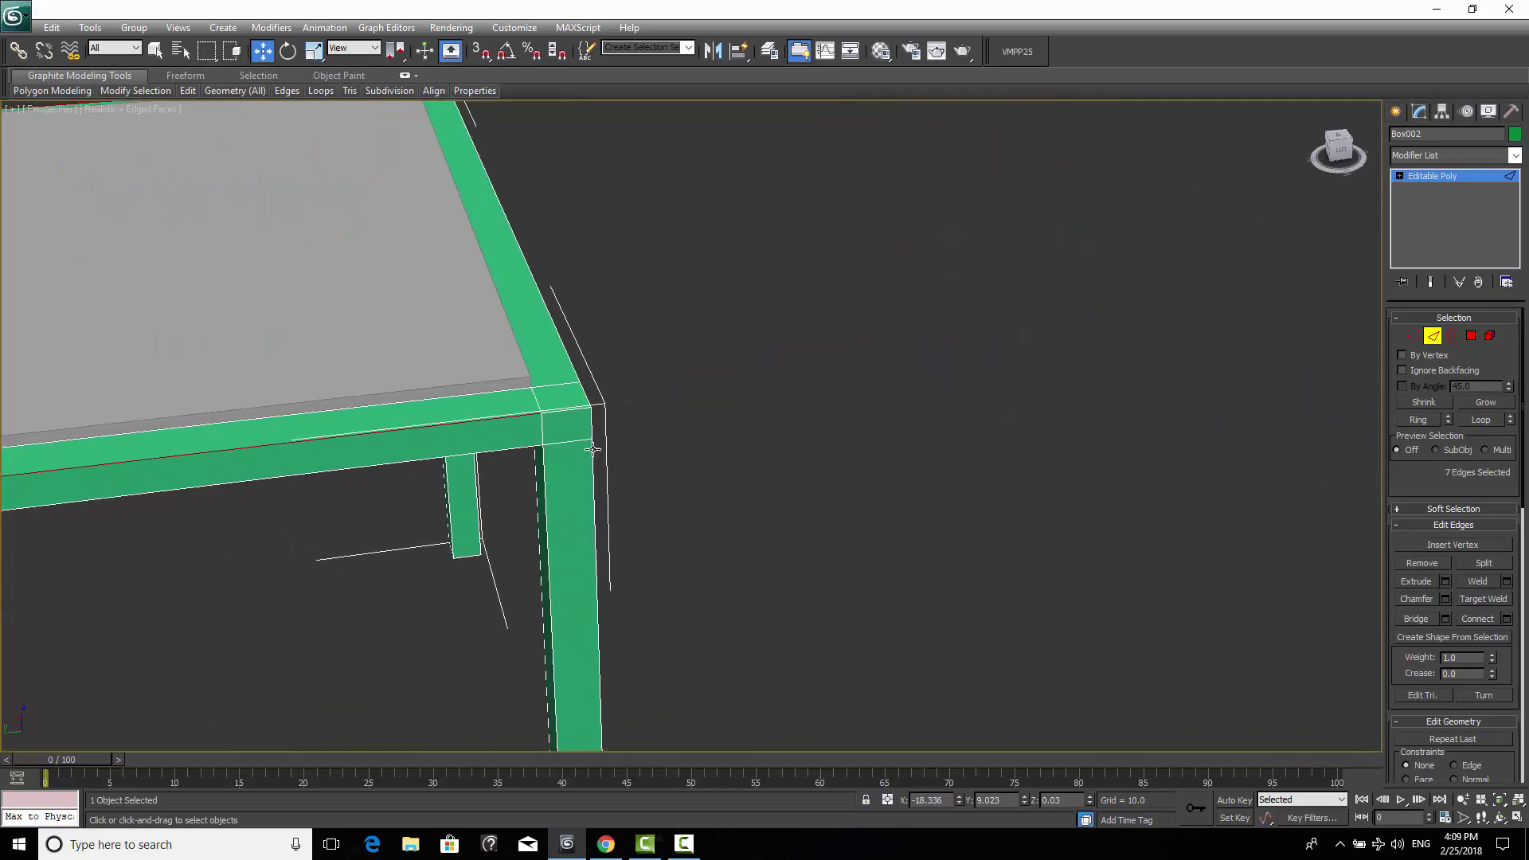
left_click(568, 409, "ctrl")
mouse_move(568, 409)
middle_mouse_down("alt")
mouse_move(552, 440)
mouse_move(572, 437)
middle_mouse_up("alt")
middle_click_drag(571, 436, 1108, 42)
left_click(484, 532, "ctrl")
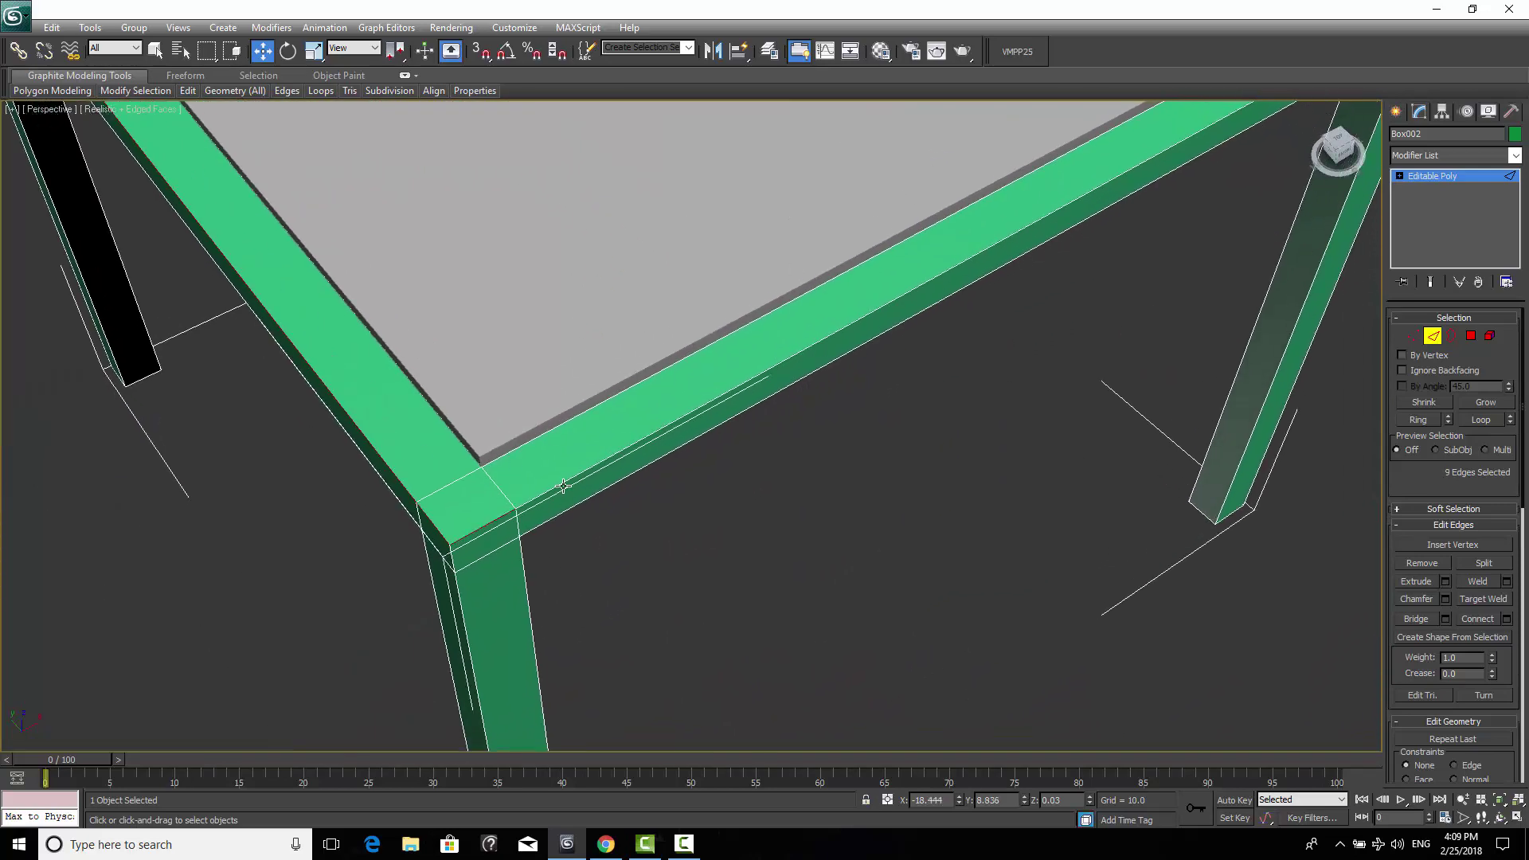
left_click(563, 485, "ctrl")
middle_click_drag(744, 473, 499, 585)
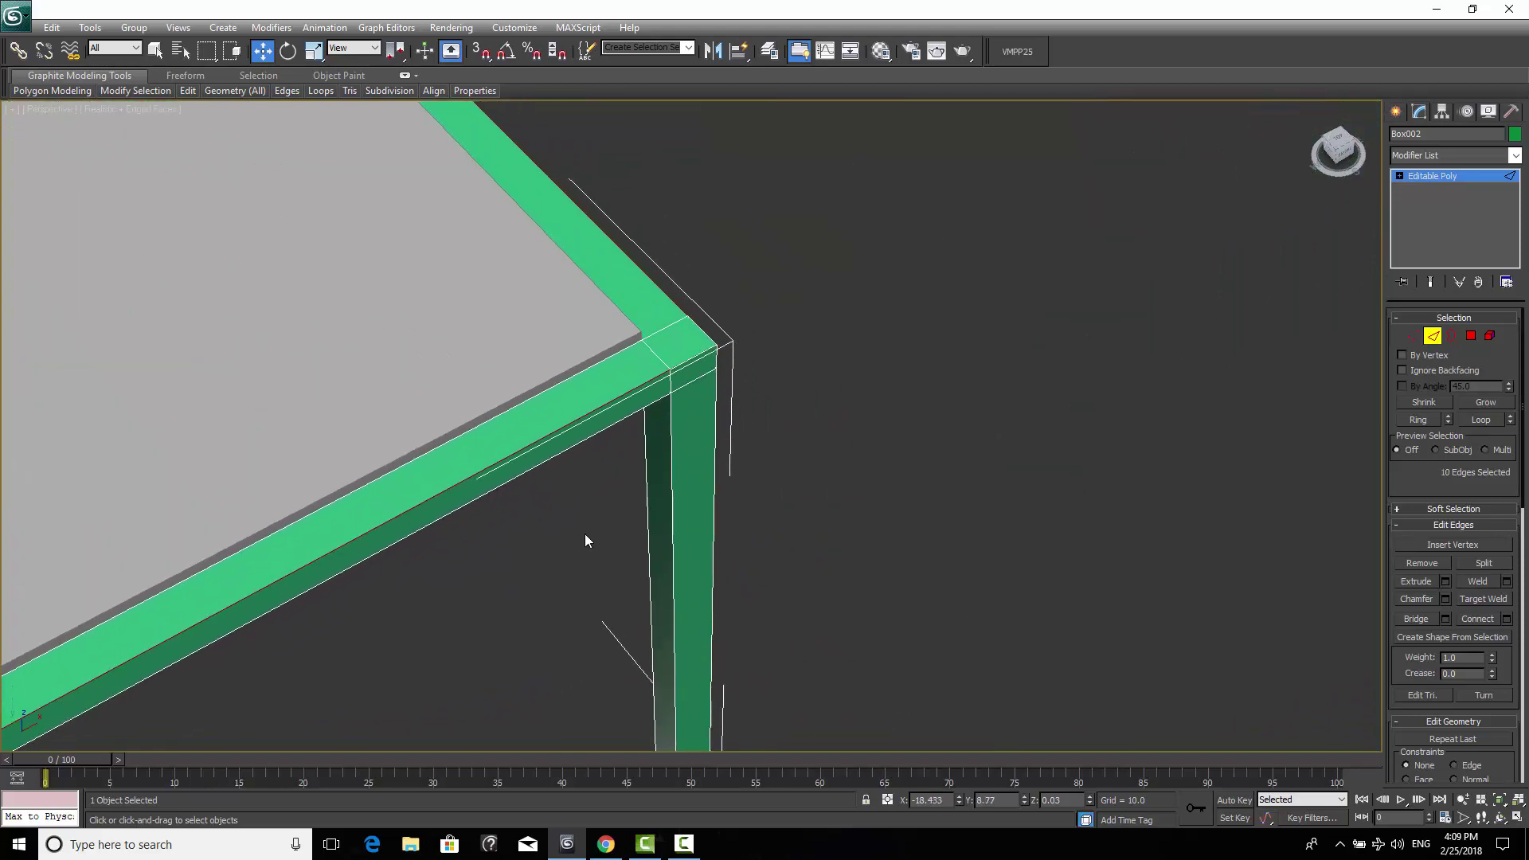
left_click(693, 359, "ctrl")
left_click(700, 329, "ctrl")
scroll(844, 330, "down", 5)
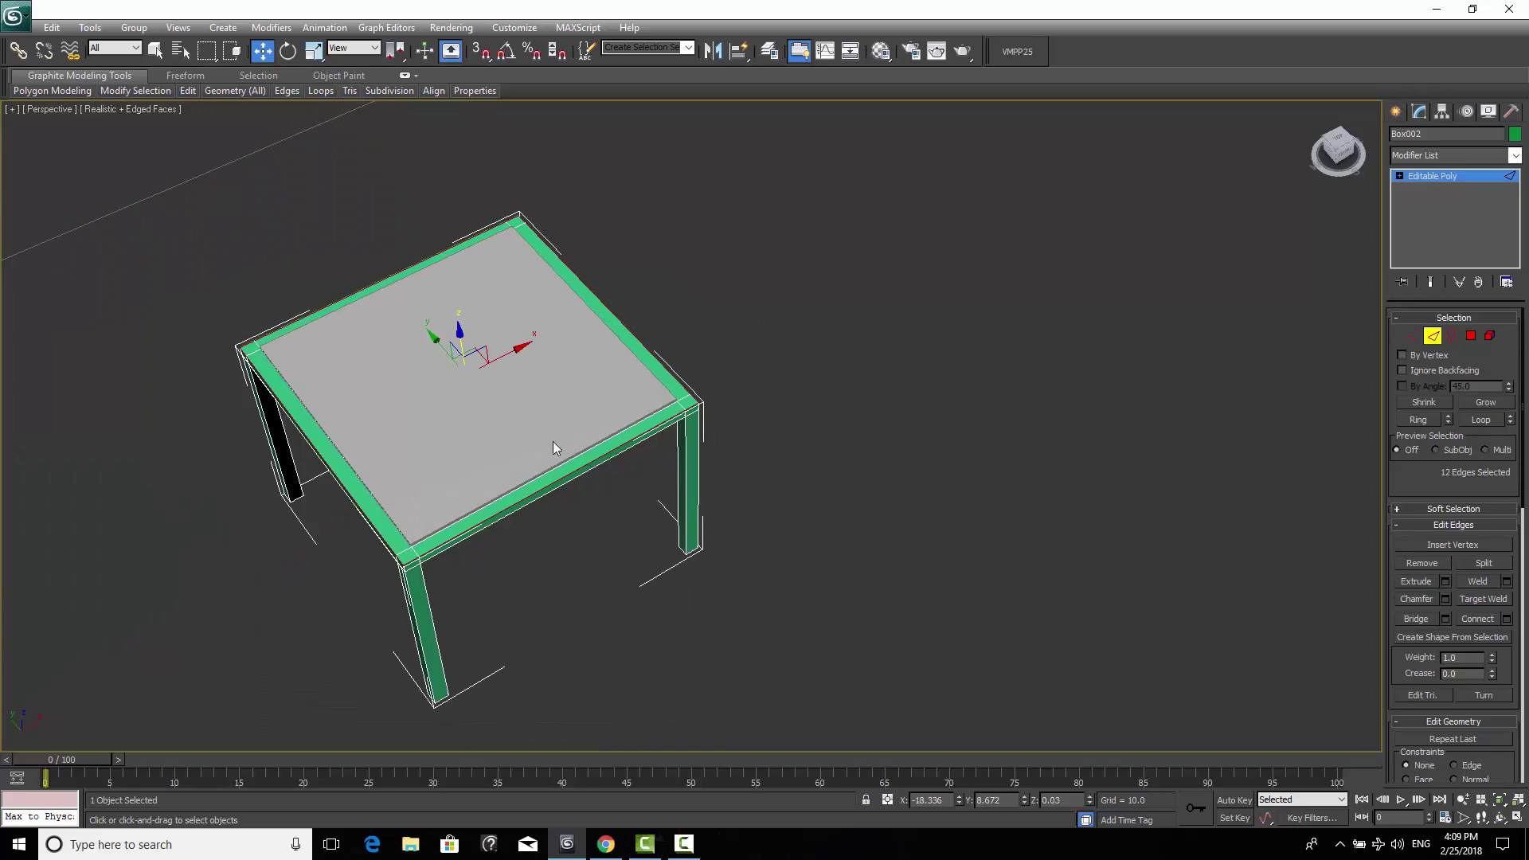
Chamfer the selected outer top edges of the frame by 1.0 with 30 segments.
scroll(552, 443, "up", 3)
middle_click_drag(558, 446, 825, 389)
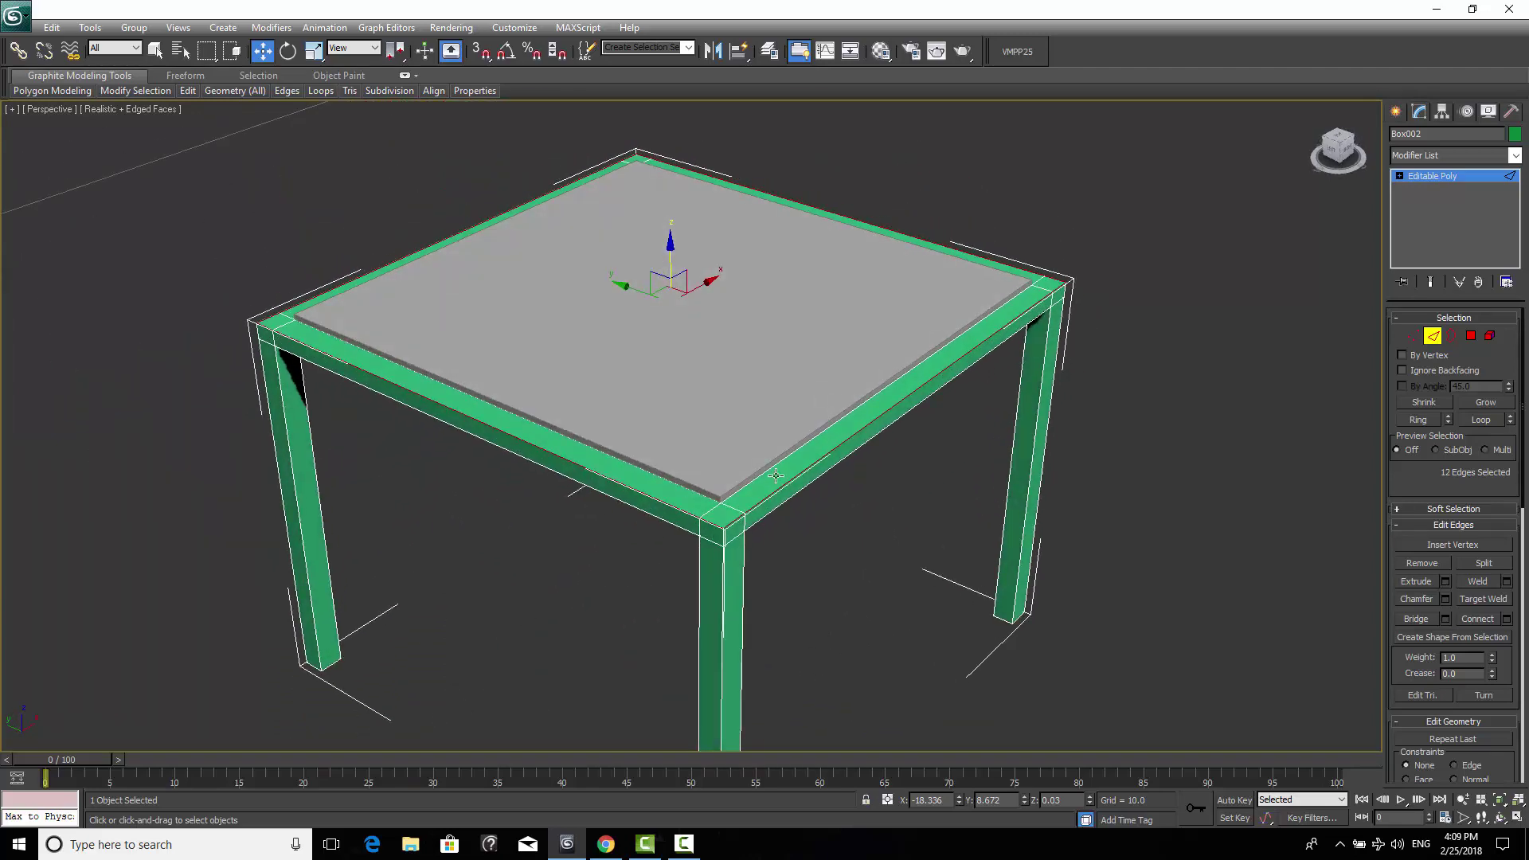
left_click(1444, 600)
scroll(940, 510, "up", 5)
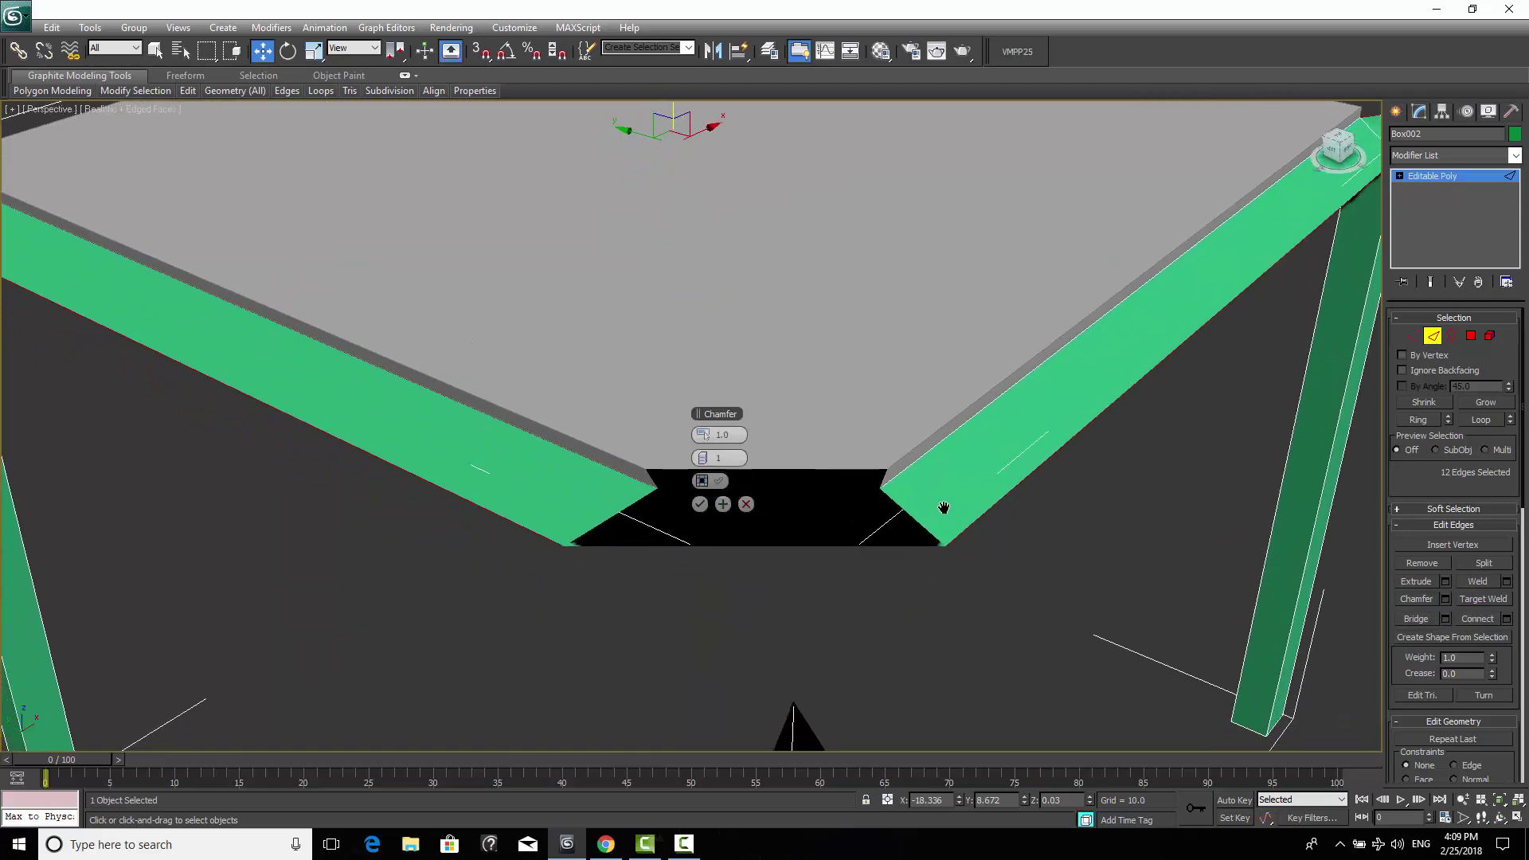
scroll(942, 508, "down", 5)
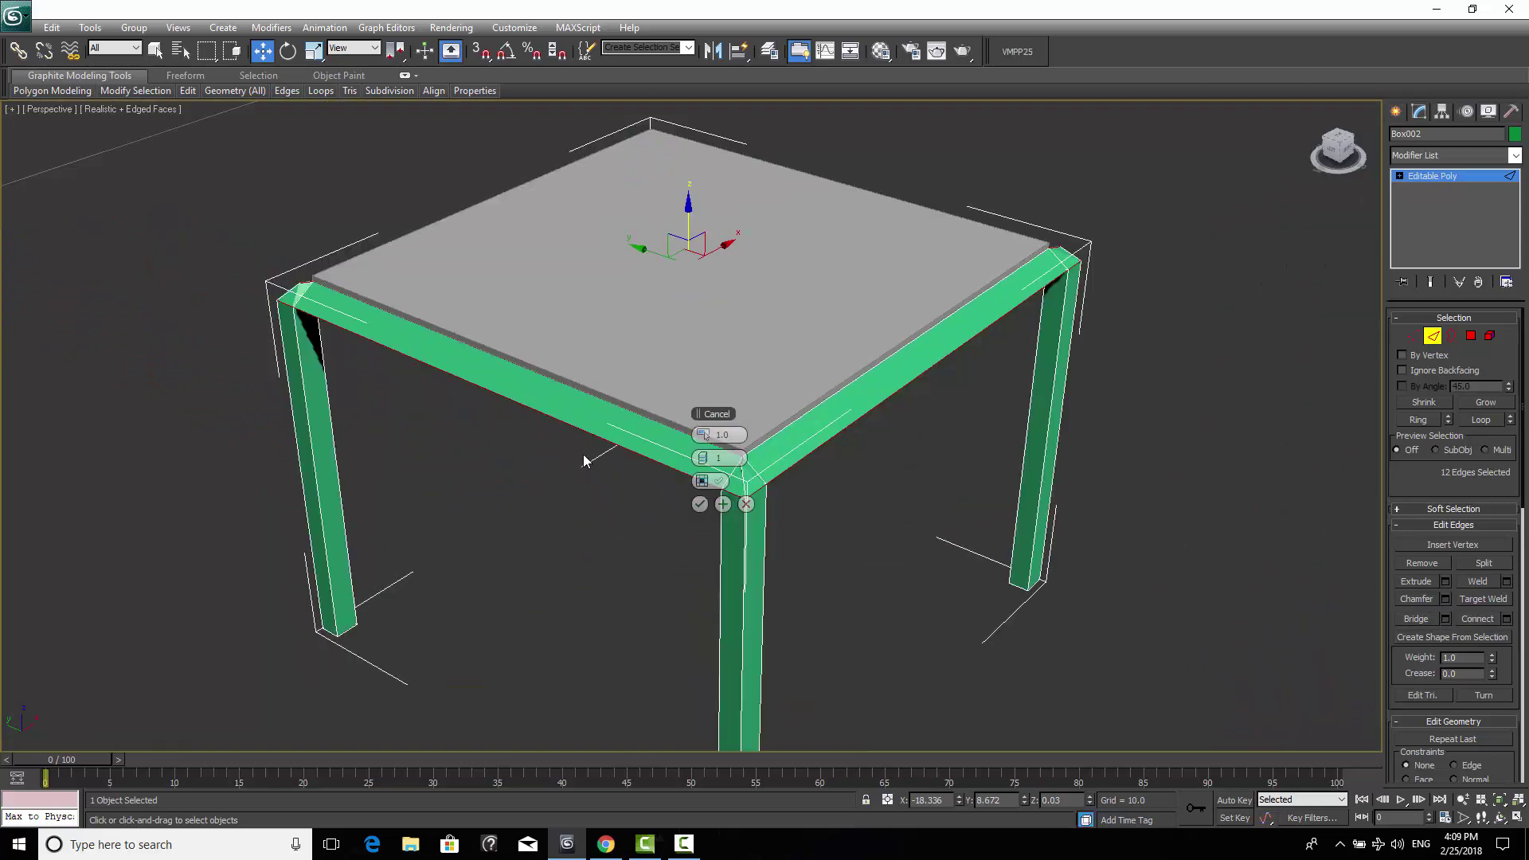
scroll(648, 430, "down", 2)
scroll(648, 430, "up", 5)
scroll(648, 430, "down", 4)
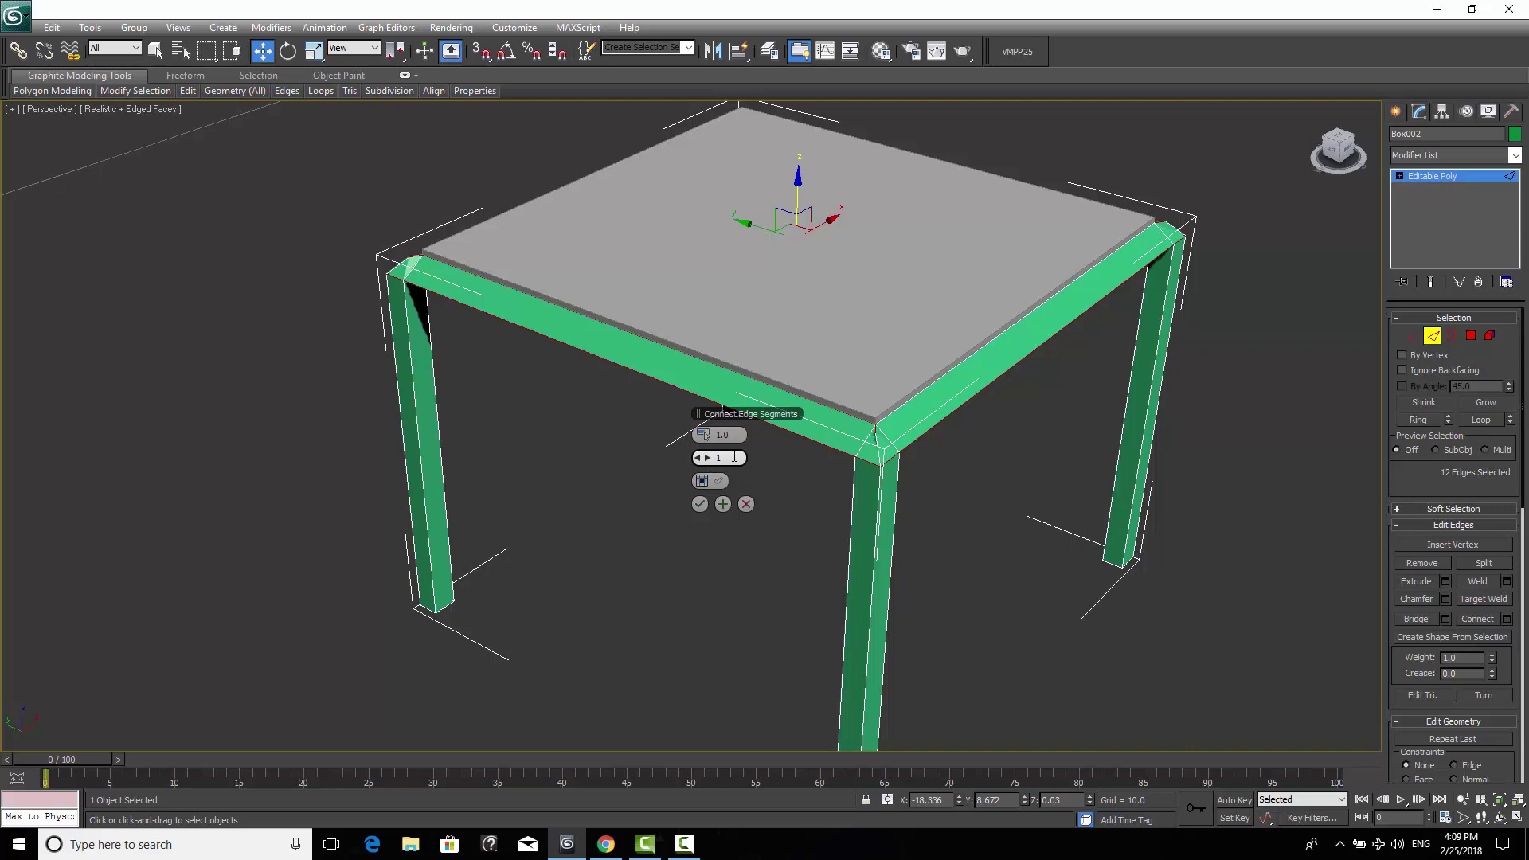
scroll(767, 444, "up", 4)
scroll(767, 444, "down", 4)
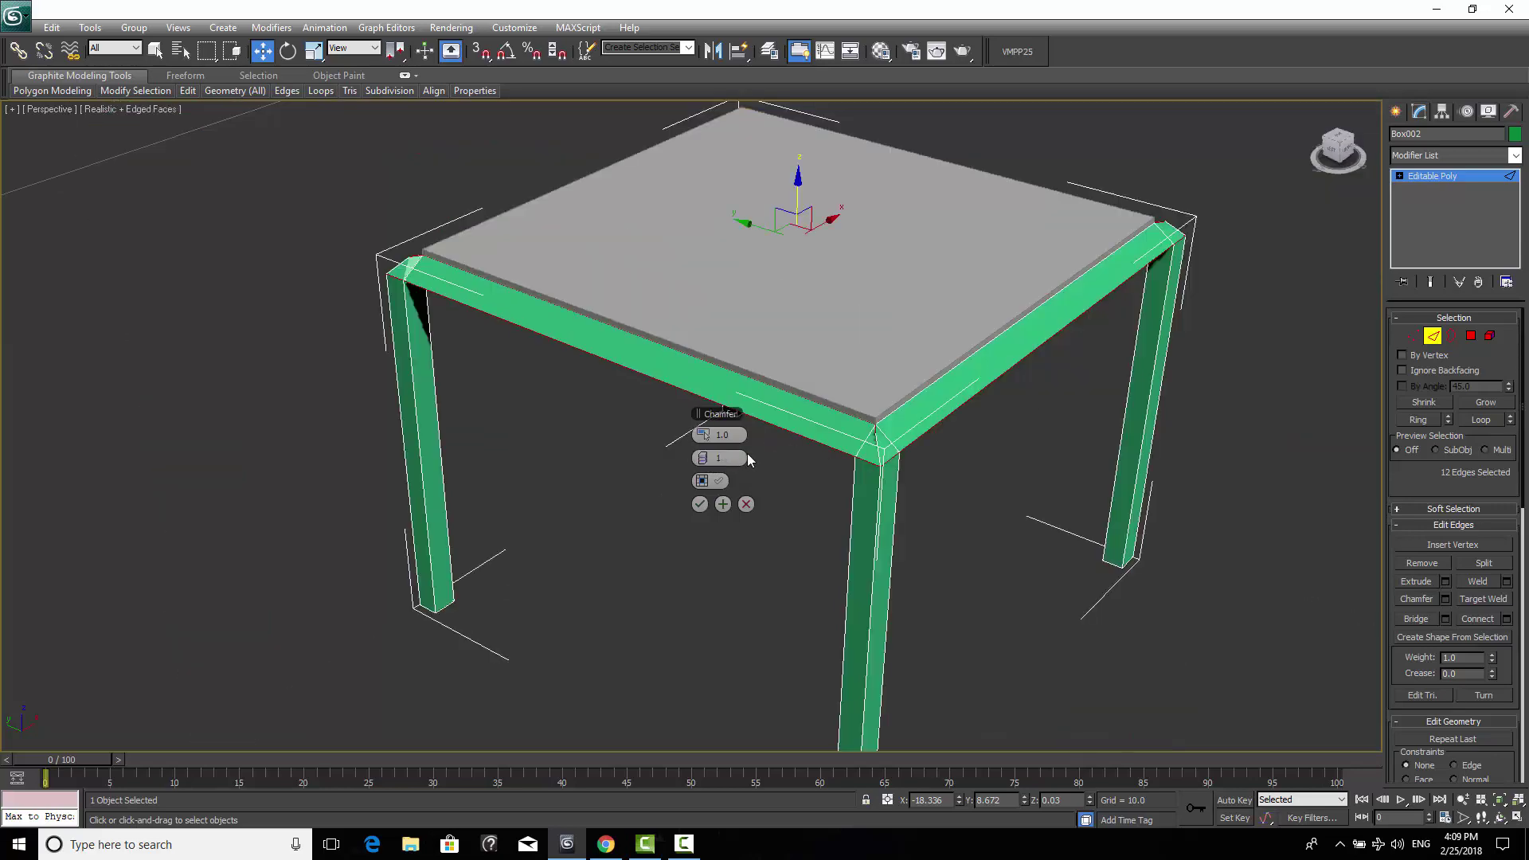
left_click_drag(704, 458, 801, 440)
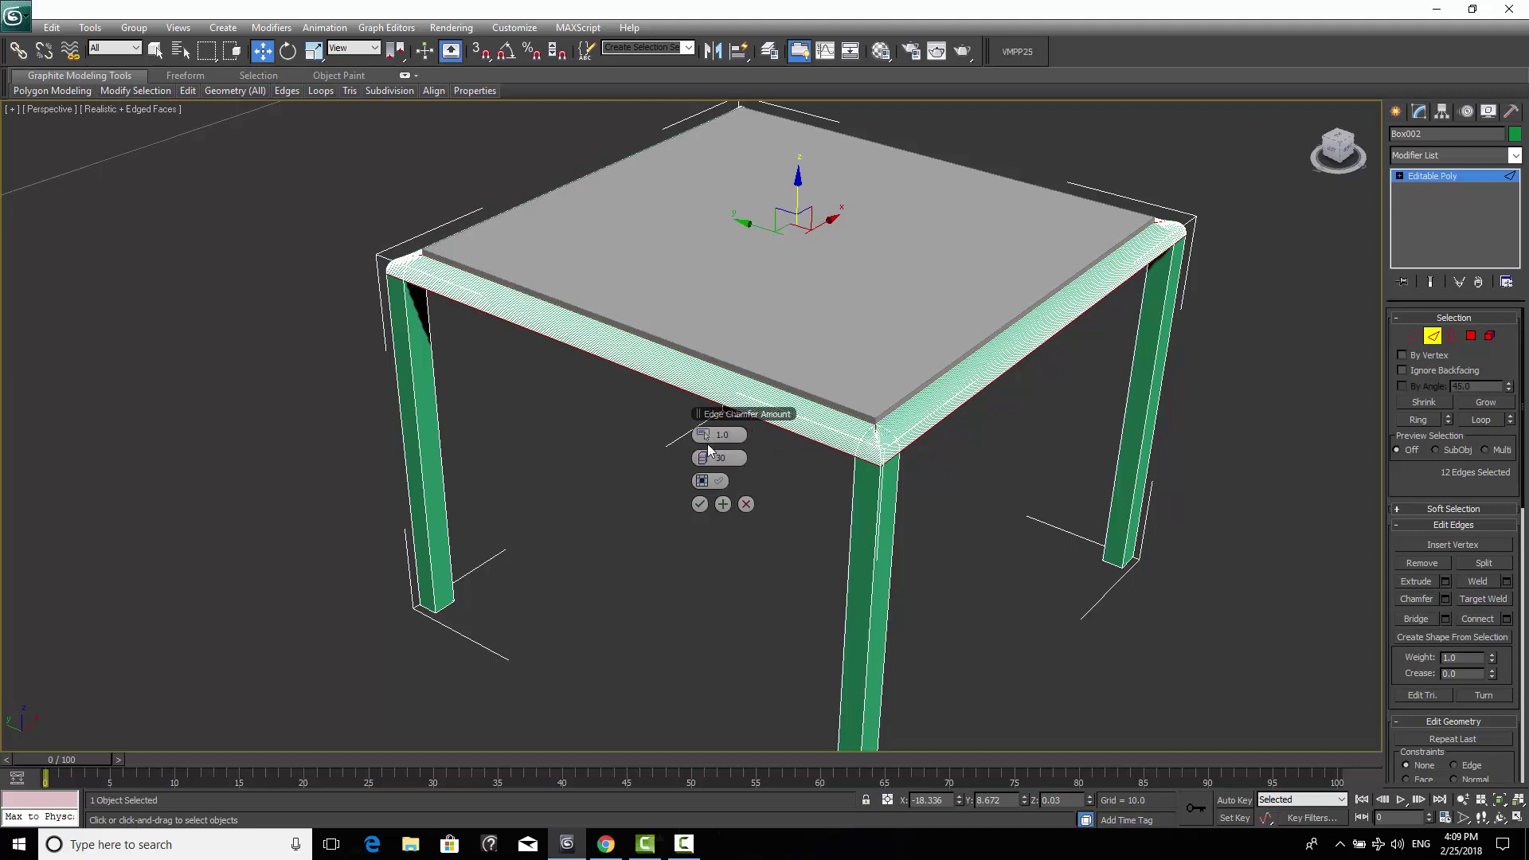
left_click(700, 504)
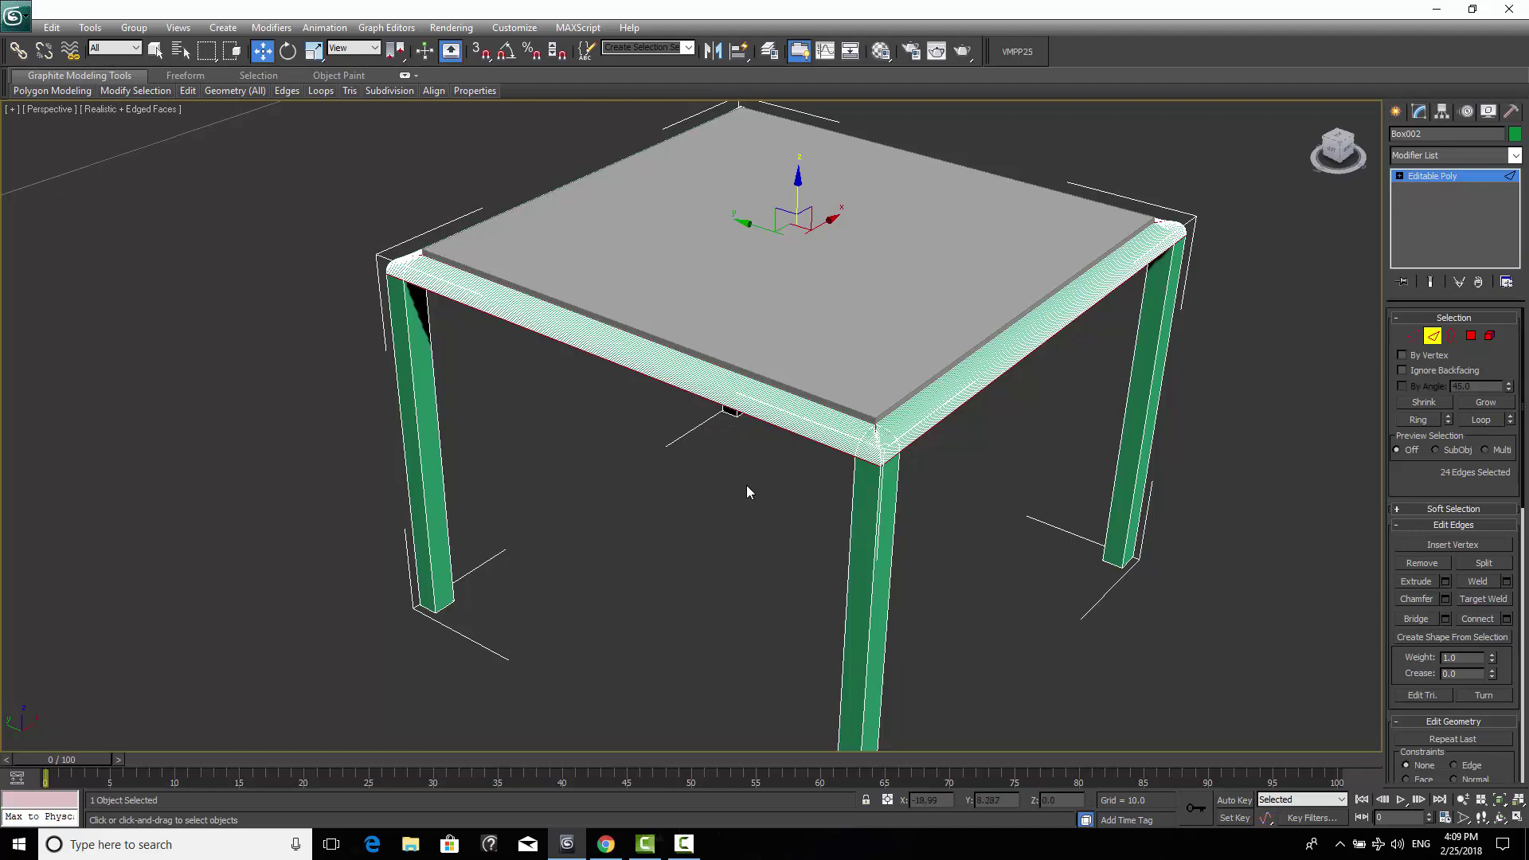
Select the bottom polygons of all four legs and scale them uniformly to about 49 percent to taper the legs.
scroll(990, 484, "up", 4)
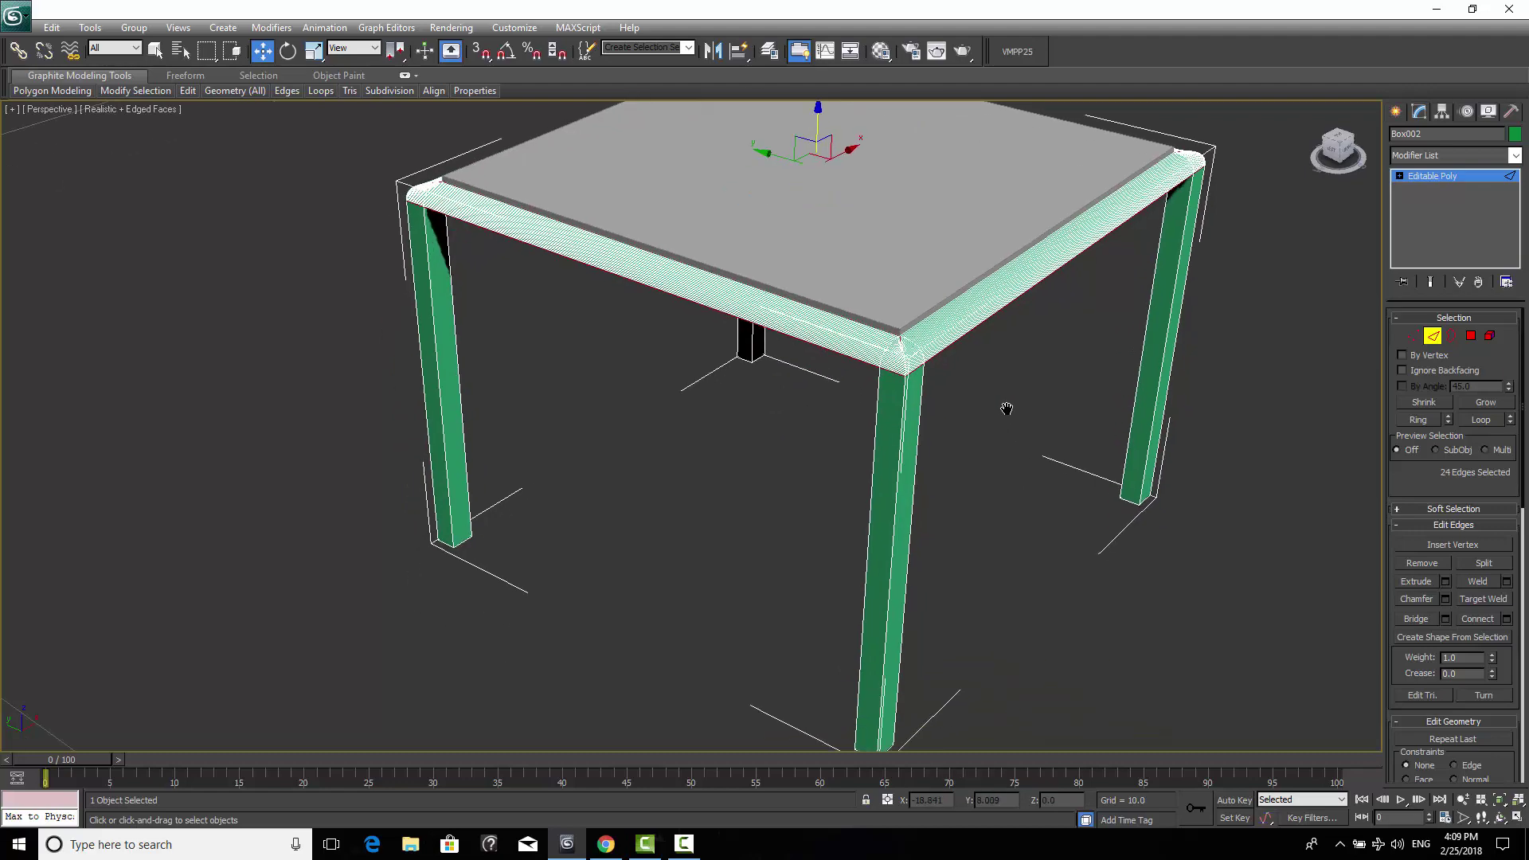
scroll(1000, 402, "down", 5)
scroll(836, 513, "up", 4)
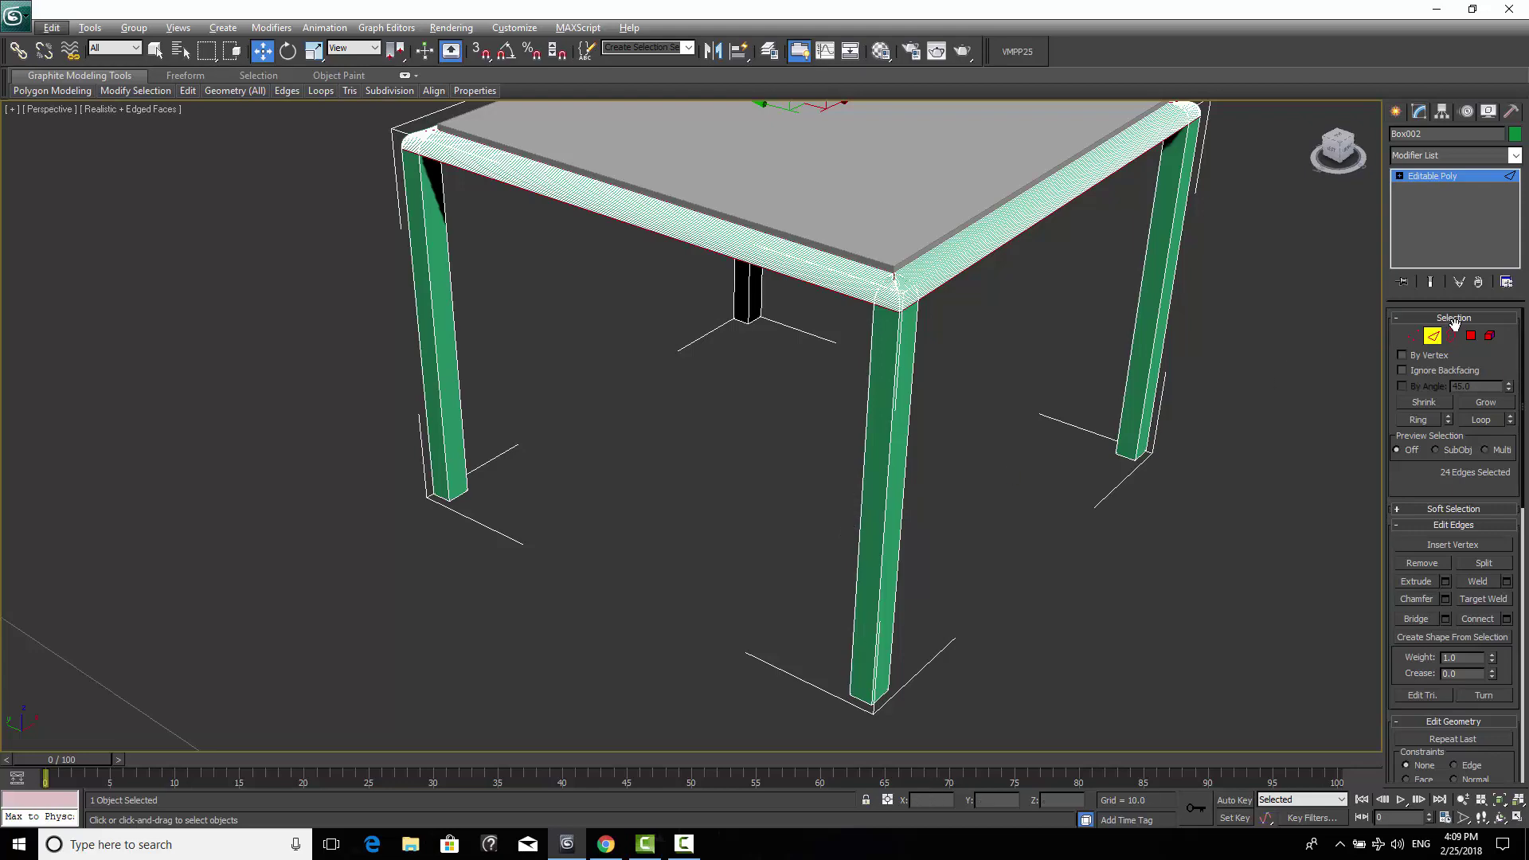
left_click(1474, 340)
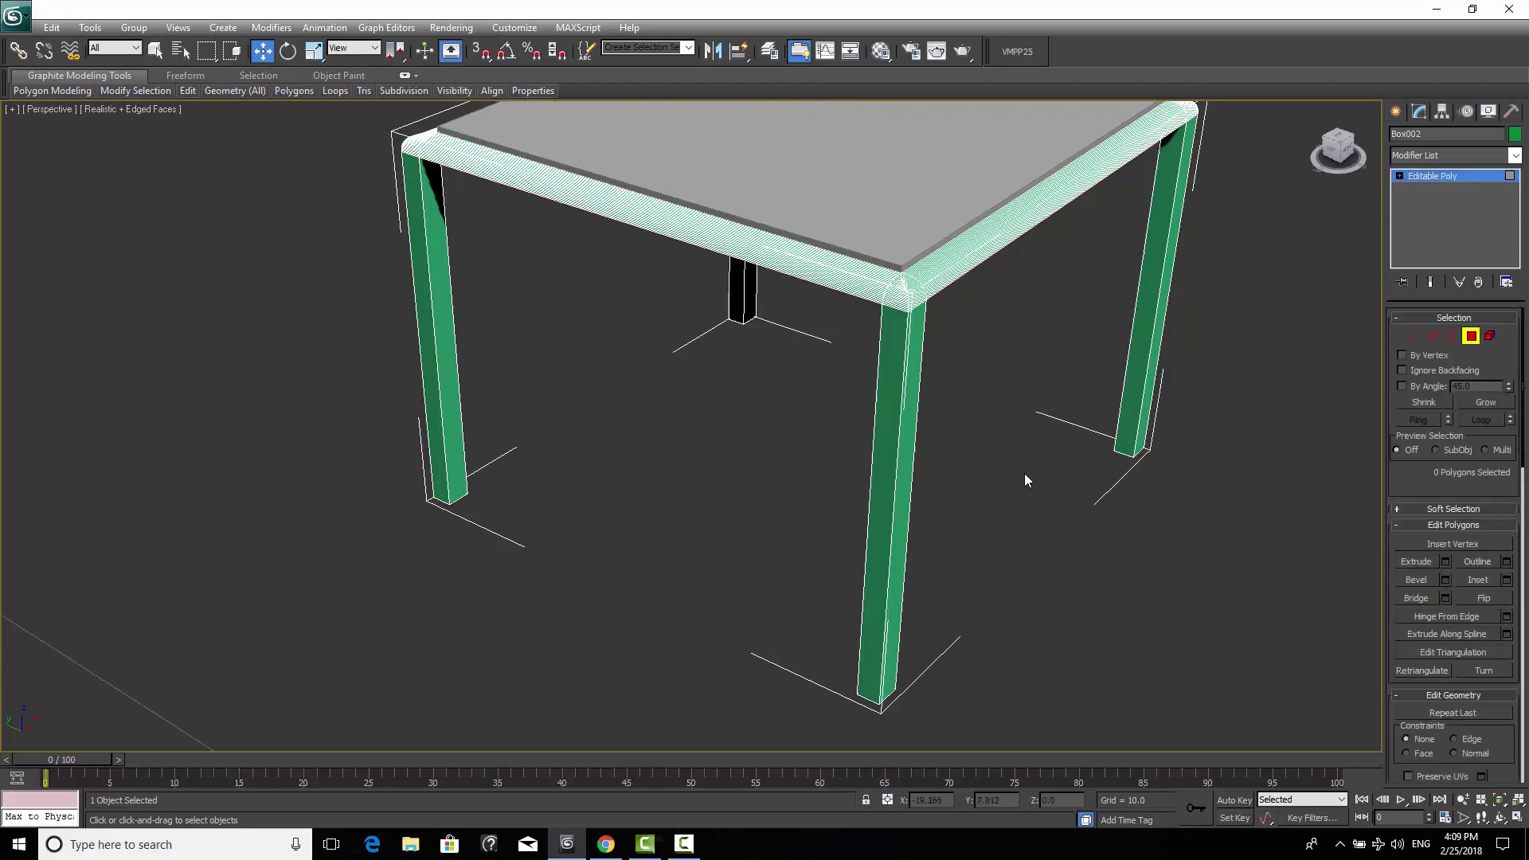
middle_click_drag(1024, 478, 1045, 396, "alt")
left_click(1041, 232)
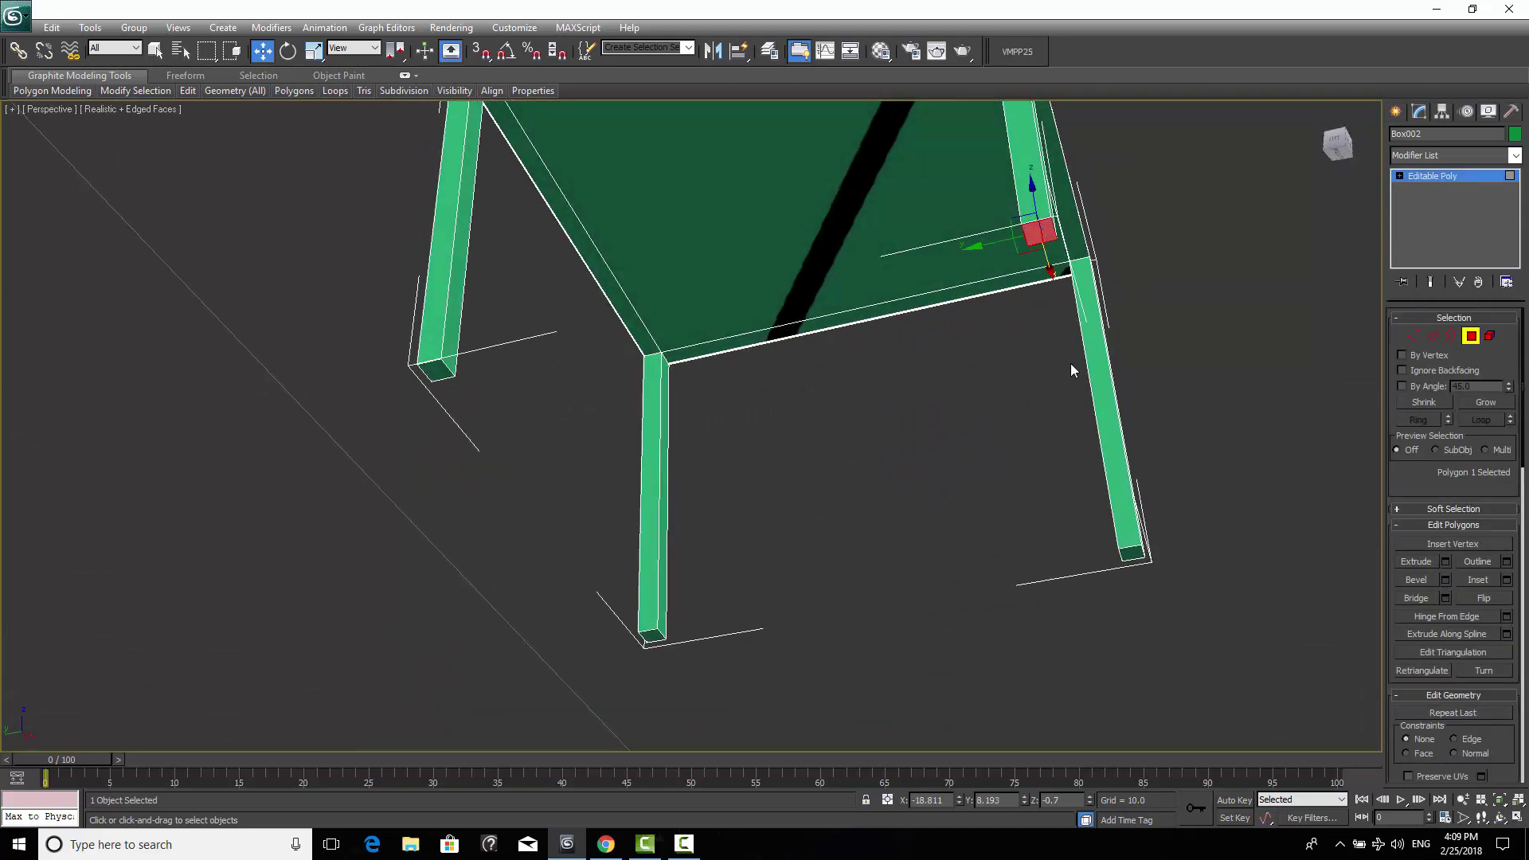
left_click(1132, 553, "ctrl")
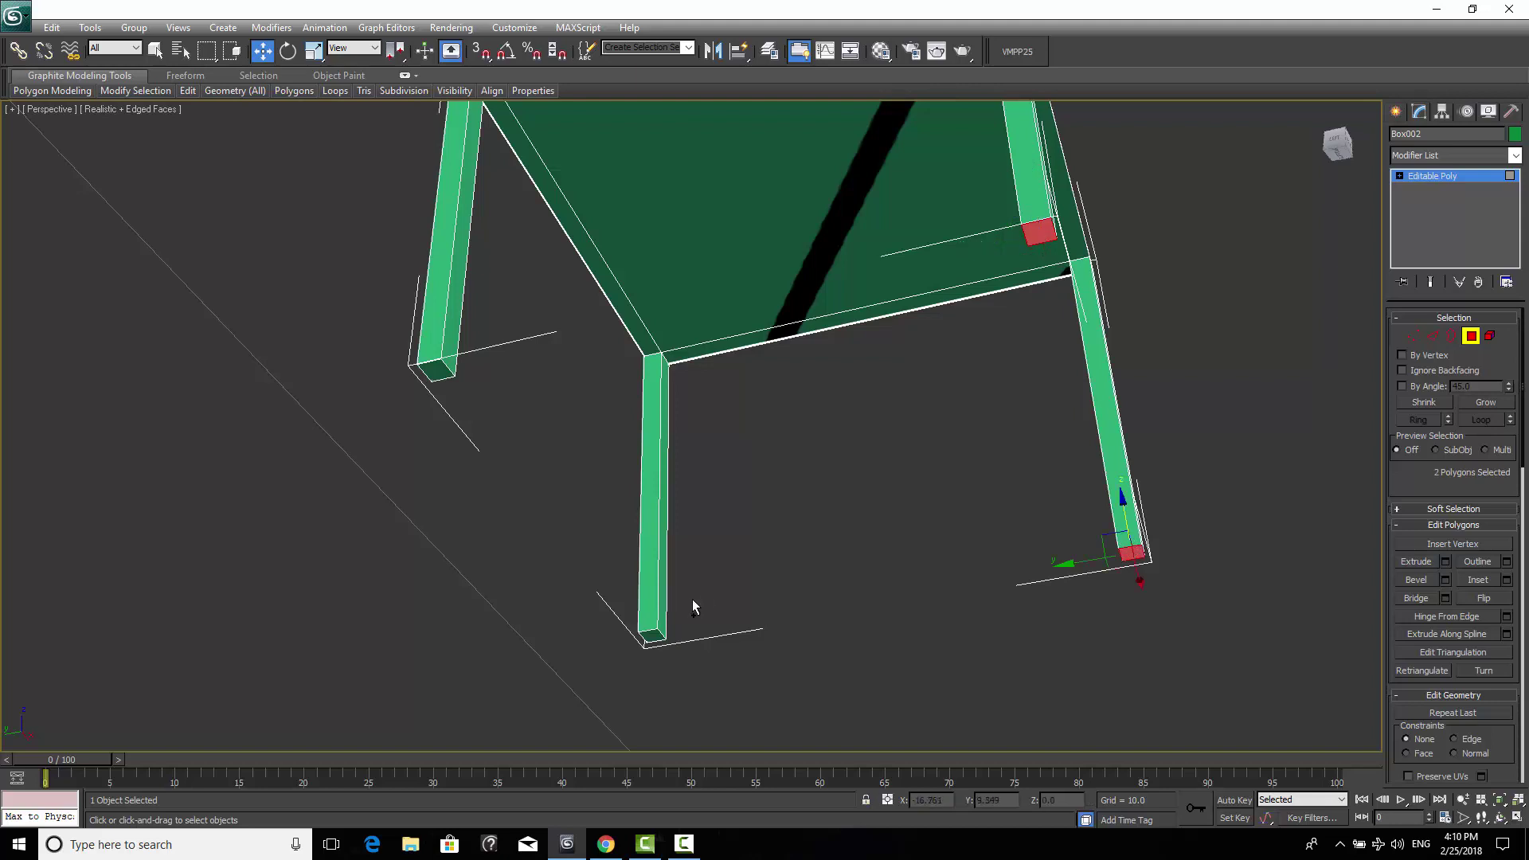
left_click(650, 635, "ctrl")
left_click(436, 368, "ctrl")
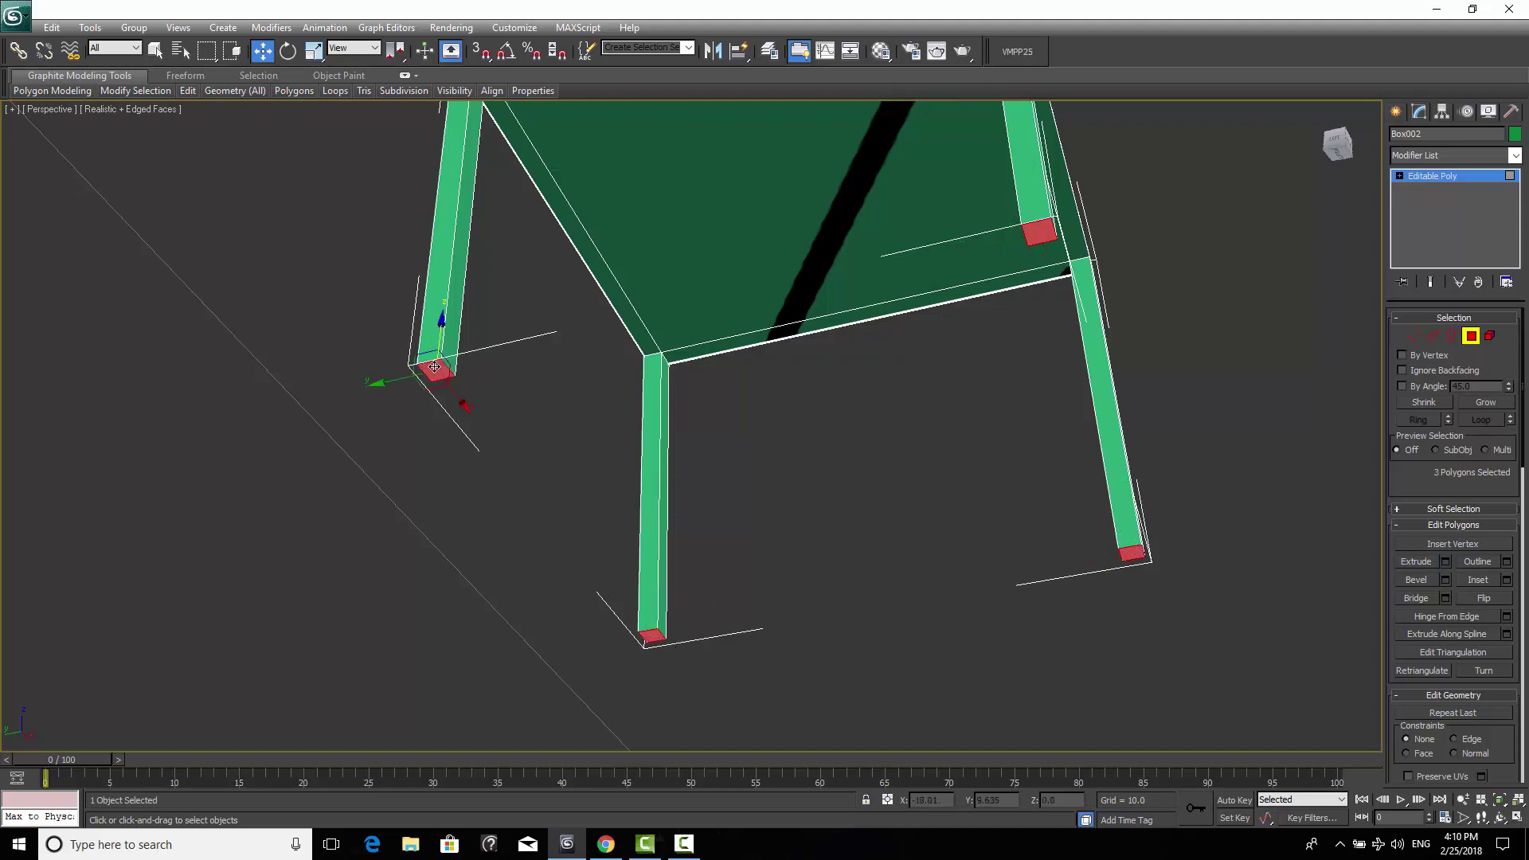
key("r")
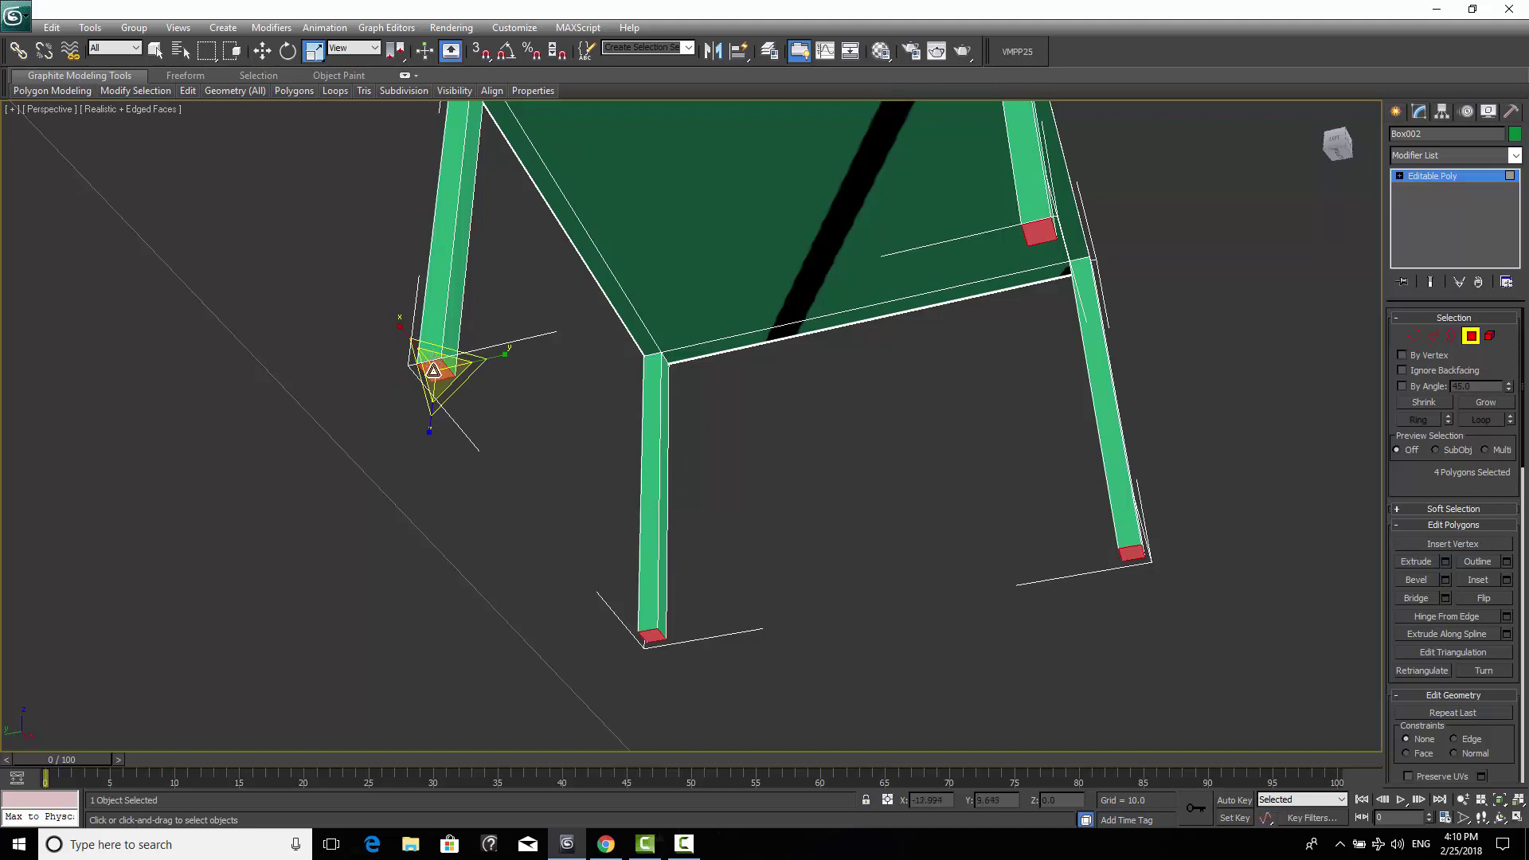
left_click_drag(423, 373, 399, 454)
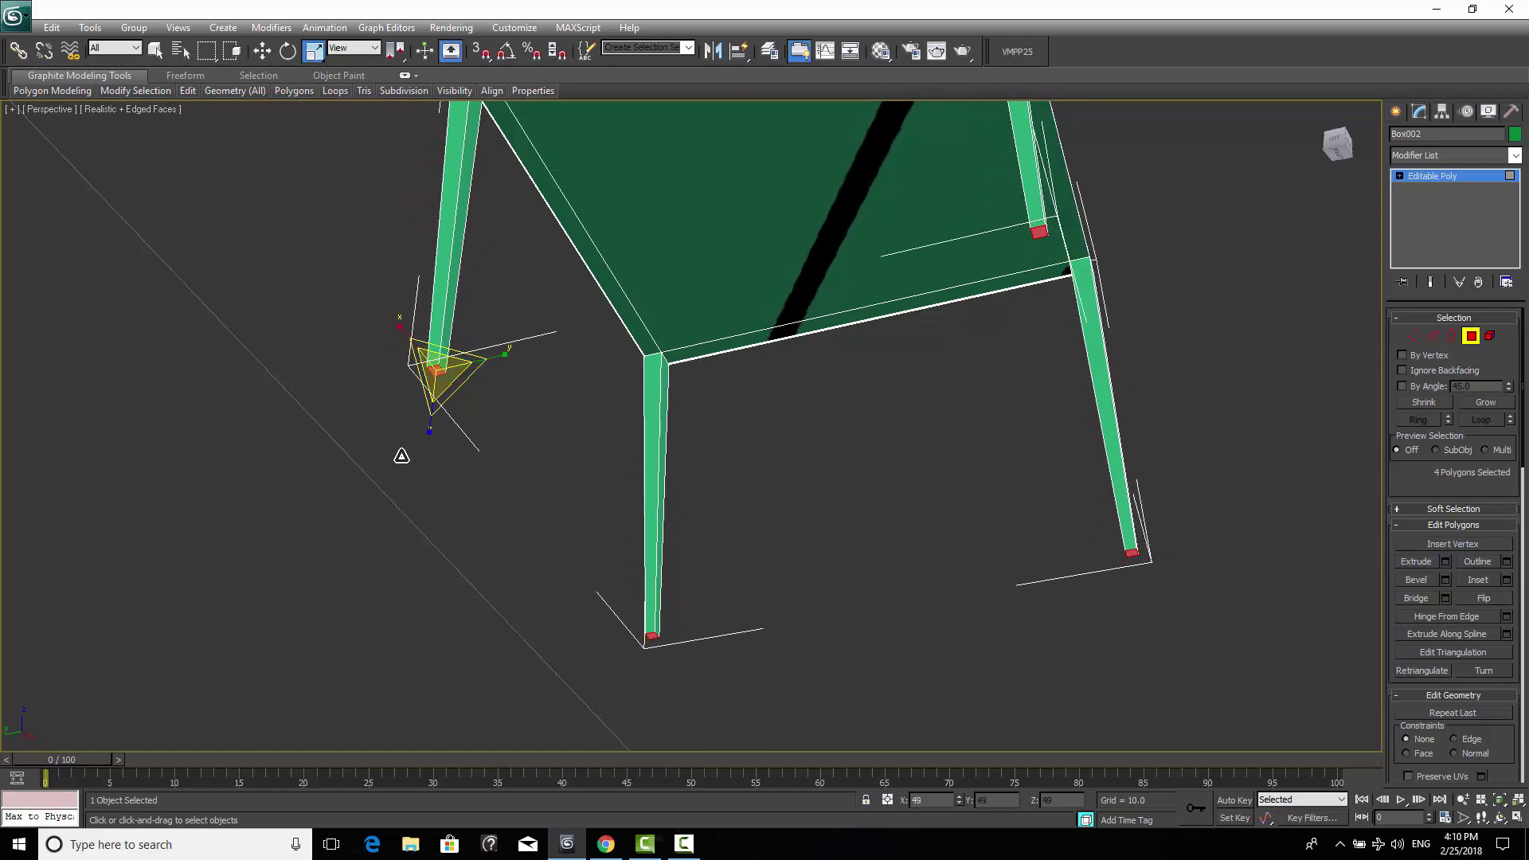
Select the outer vertical corner edge of each of the four tapered legs at edge level.
middle_click_drag(648, 375, 727, 489, "alt")
left_click(1432, 336)
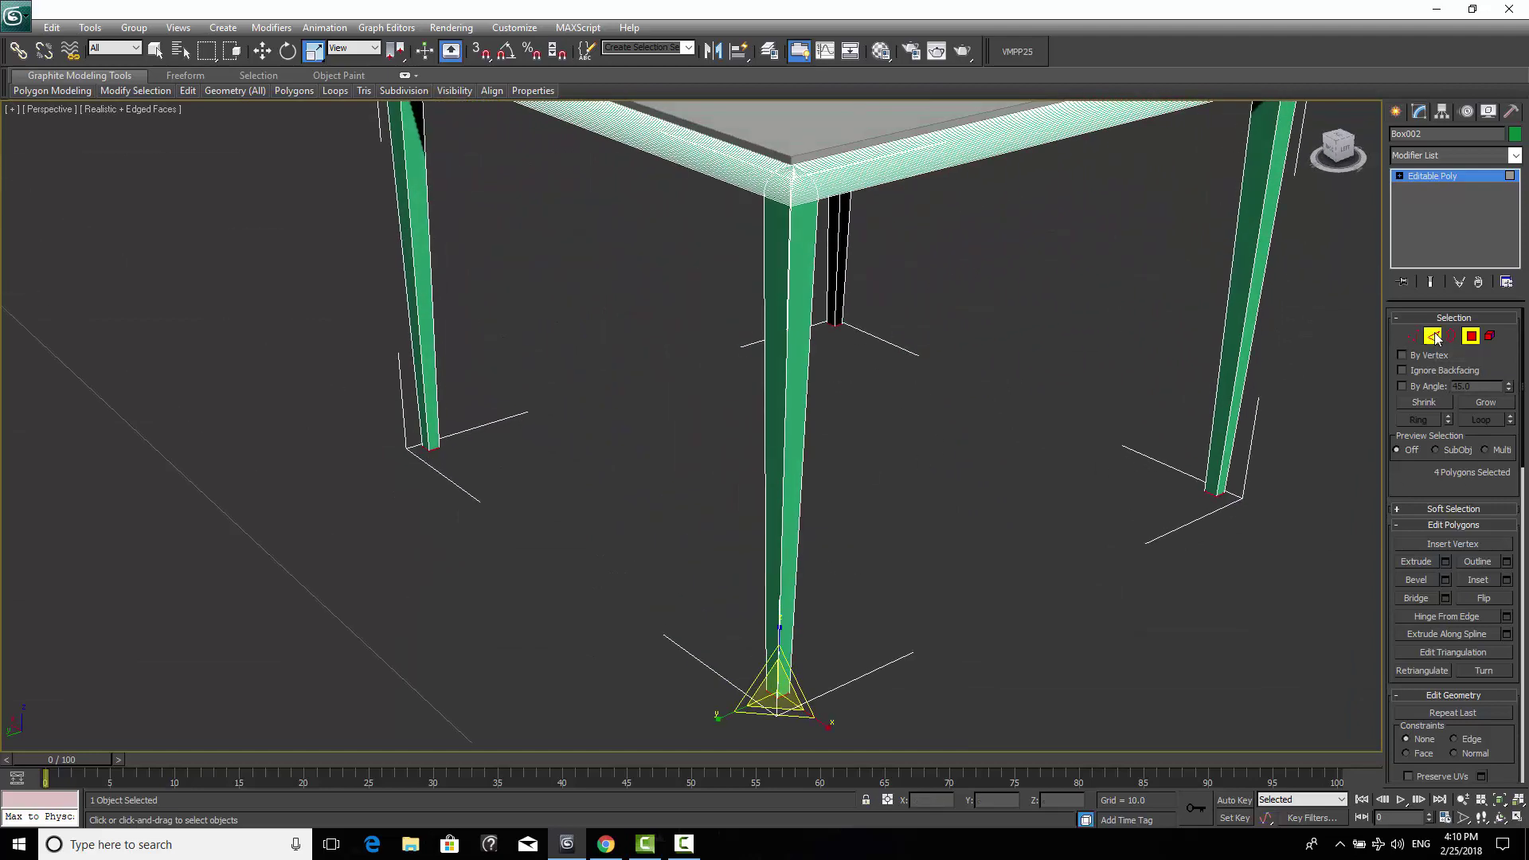
left_click(784, 391)
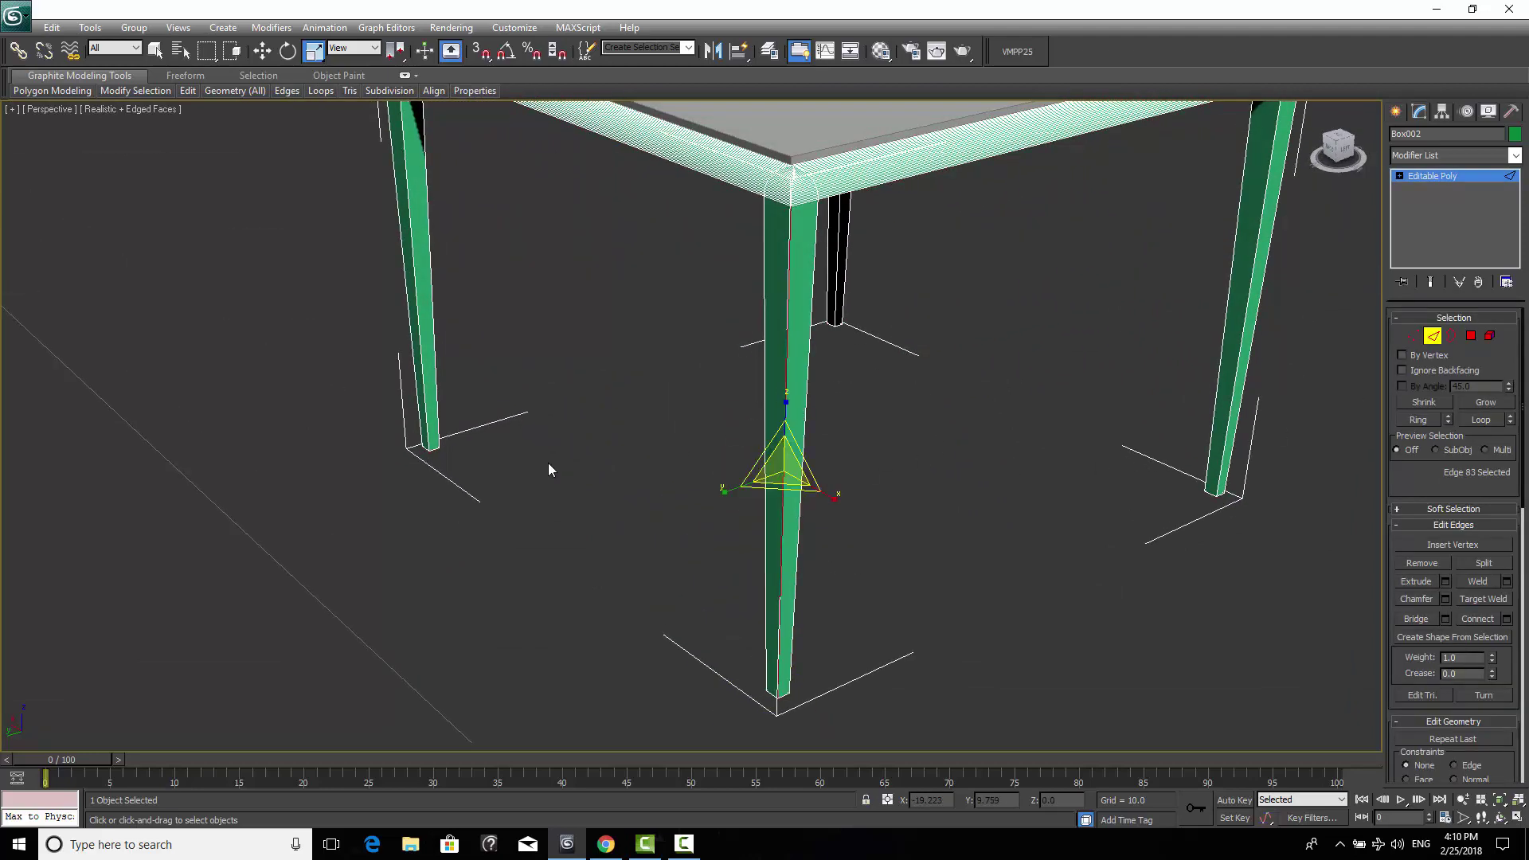
middle_click_drag(546, 468, 962, 412, "alt")
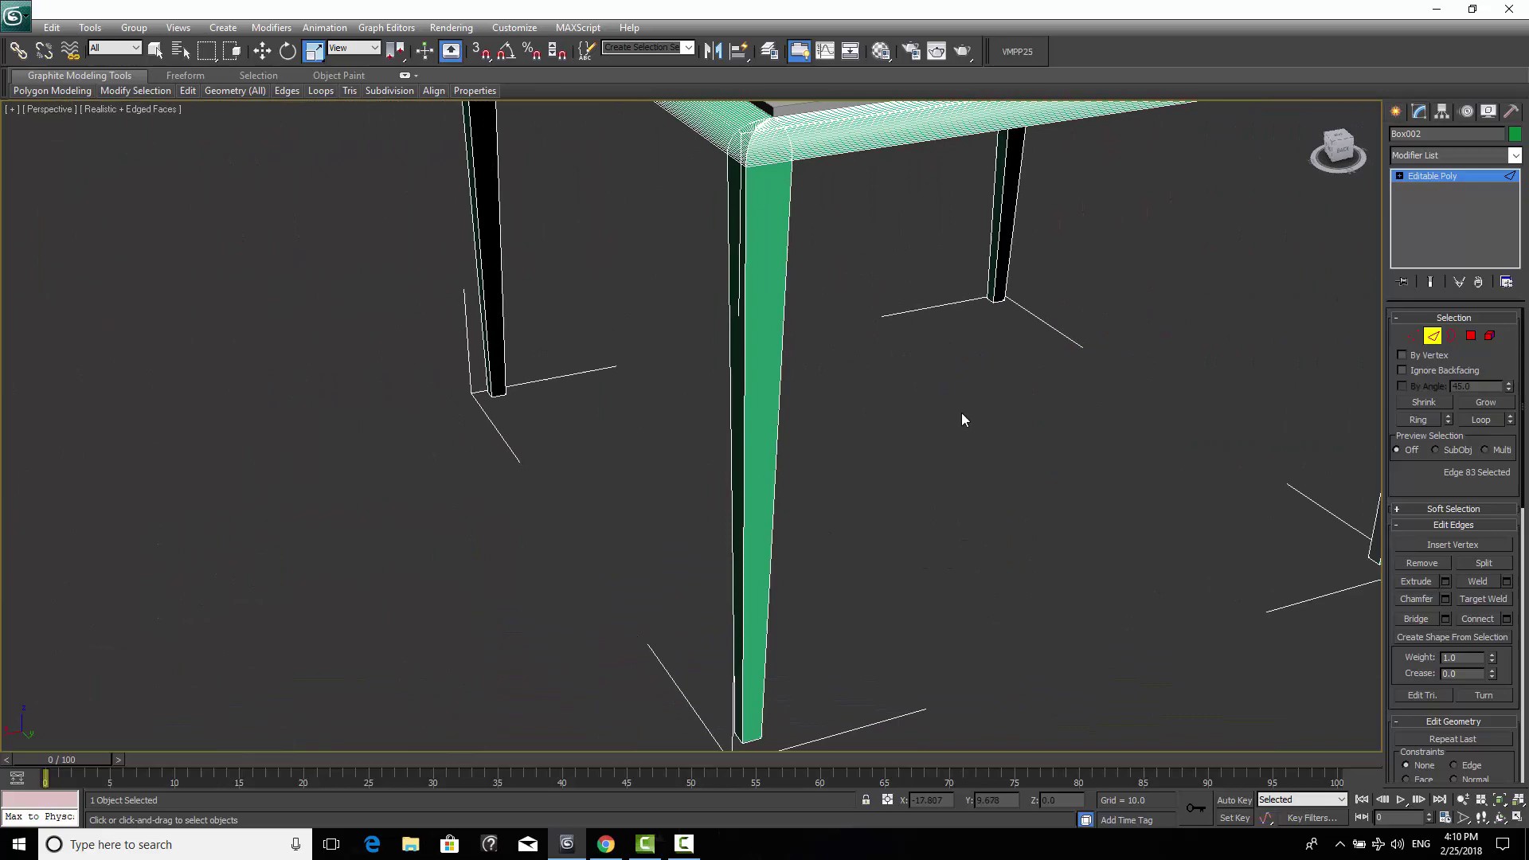
left_click(741, 420, "ctrl")
scroll(587, 430, "down", 8)
middle_click_drag(587, 430, 743, 435, "alt")
left_click(686, 485, "ctrl")
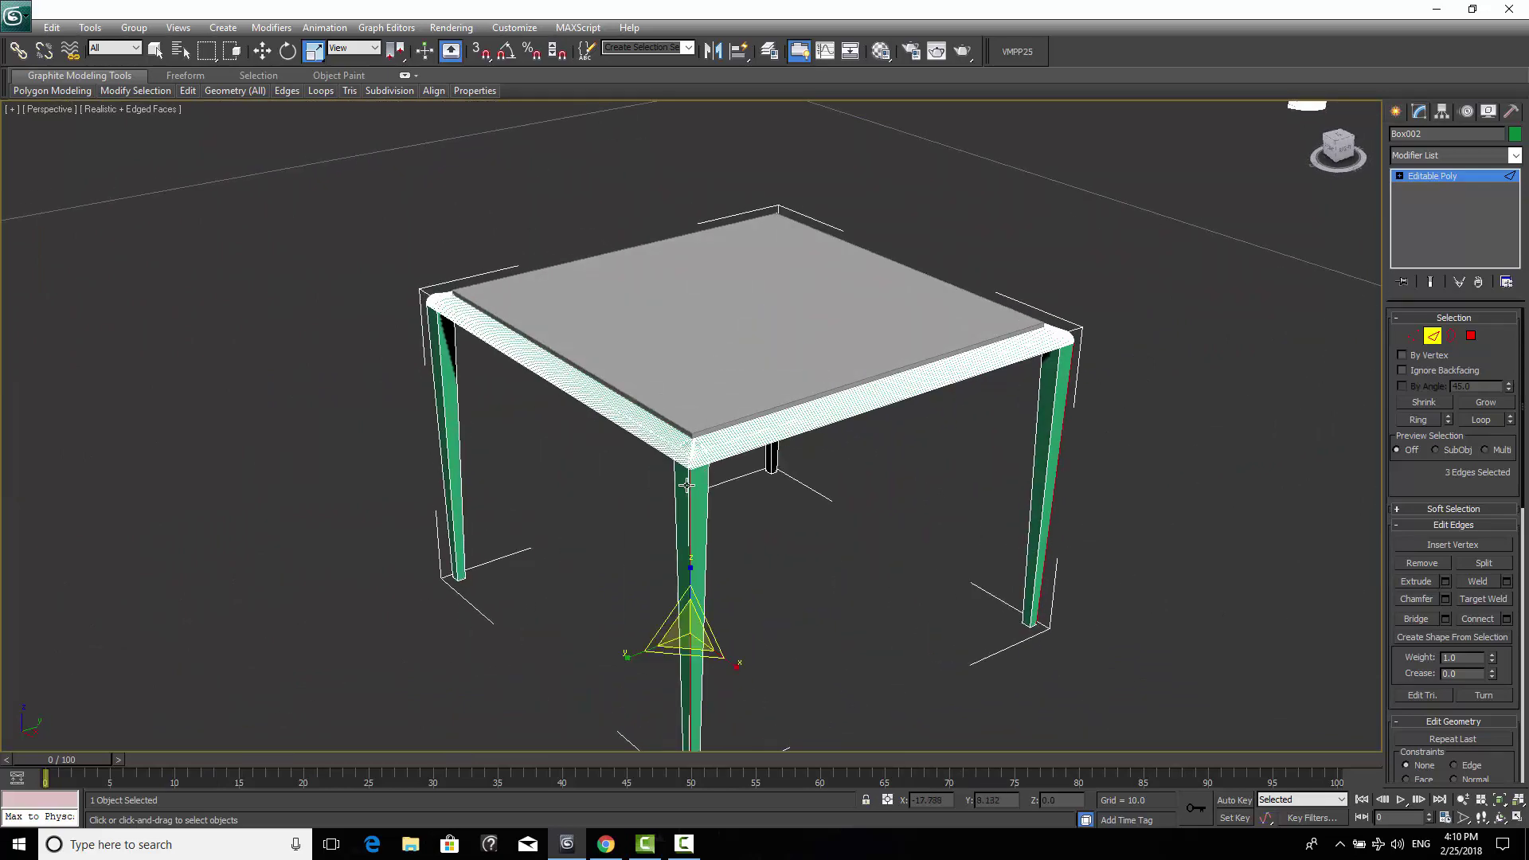
middle_click_drag(561, 486, 799, 403)
scroll(1148, 476, "up", 3)
middle_click_drag(1147, 476, 932, 454)
scroll(948, 452, "down", 3)
left_click(791, 430, "ctrl")
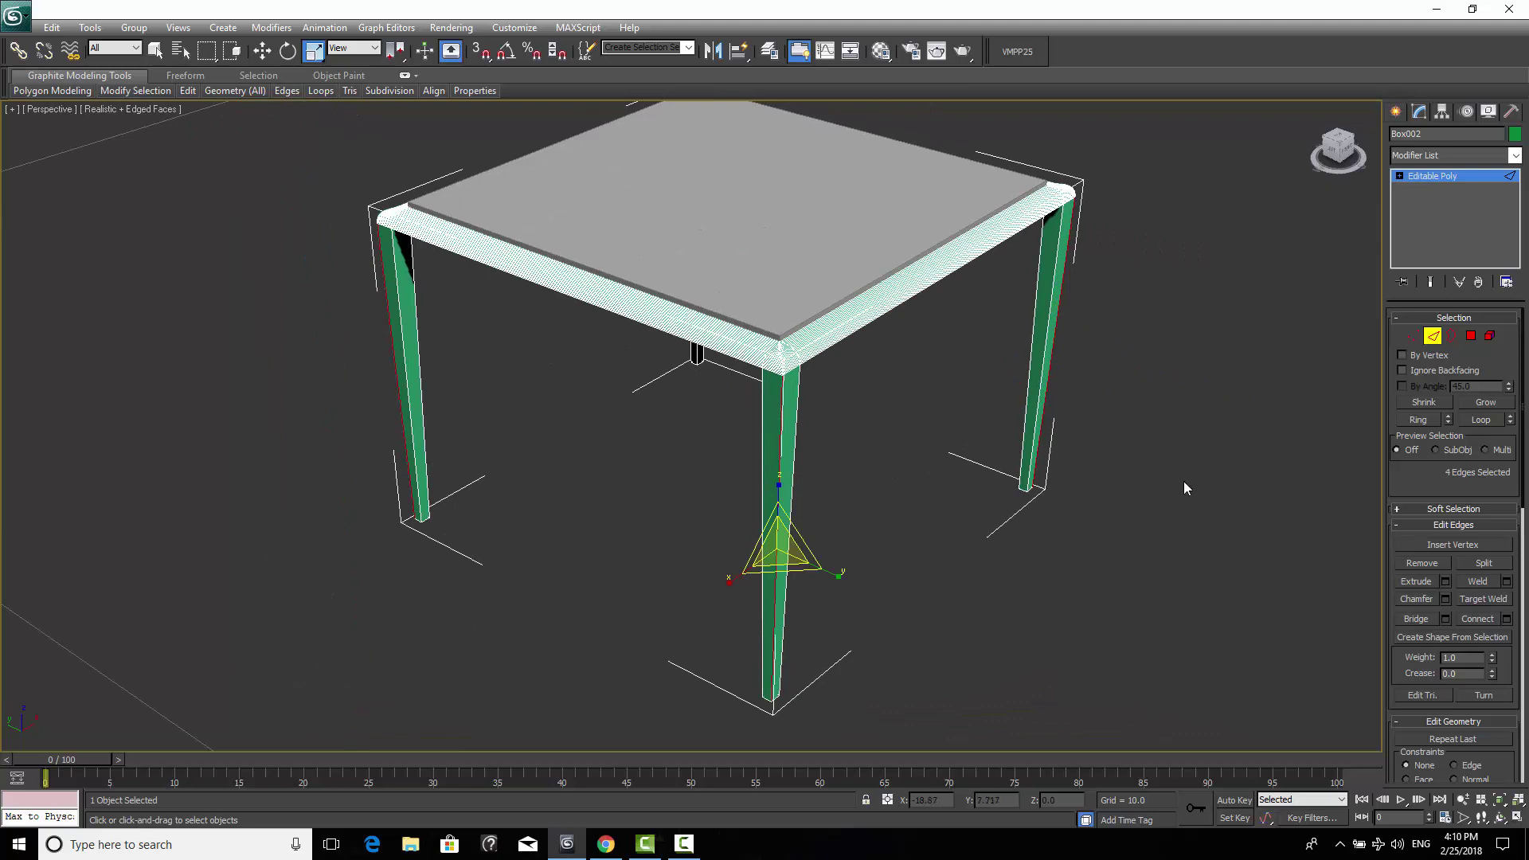
Chamfer the four selected leg edges by 1.0 with 30 segments, and clear the object selection.
left_click(1444, 599)
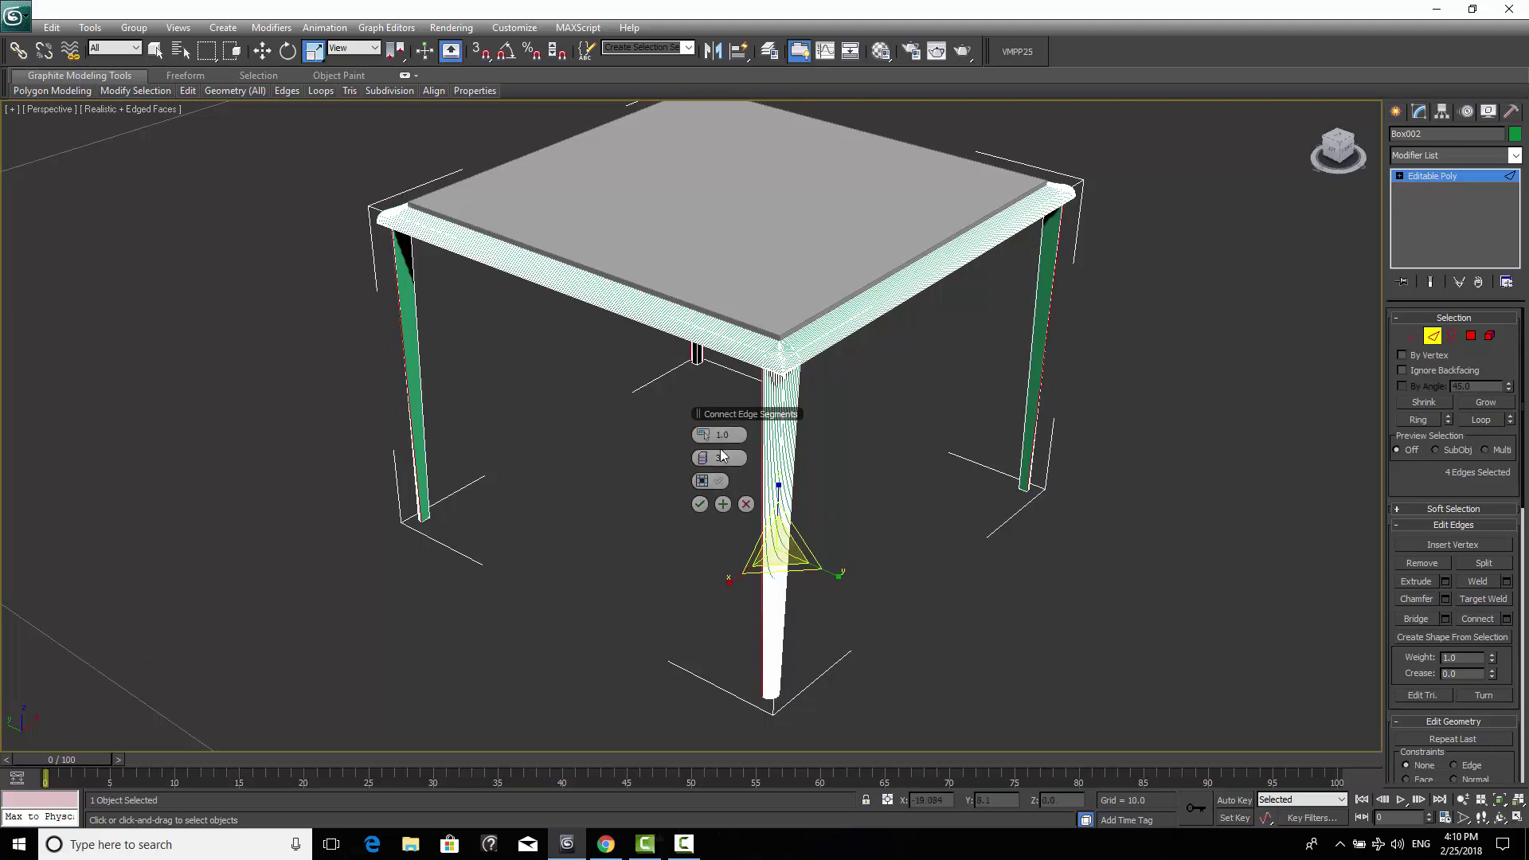
left_click(700, 504)
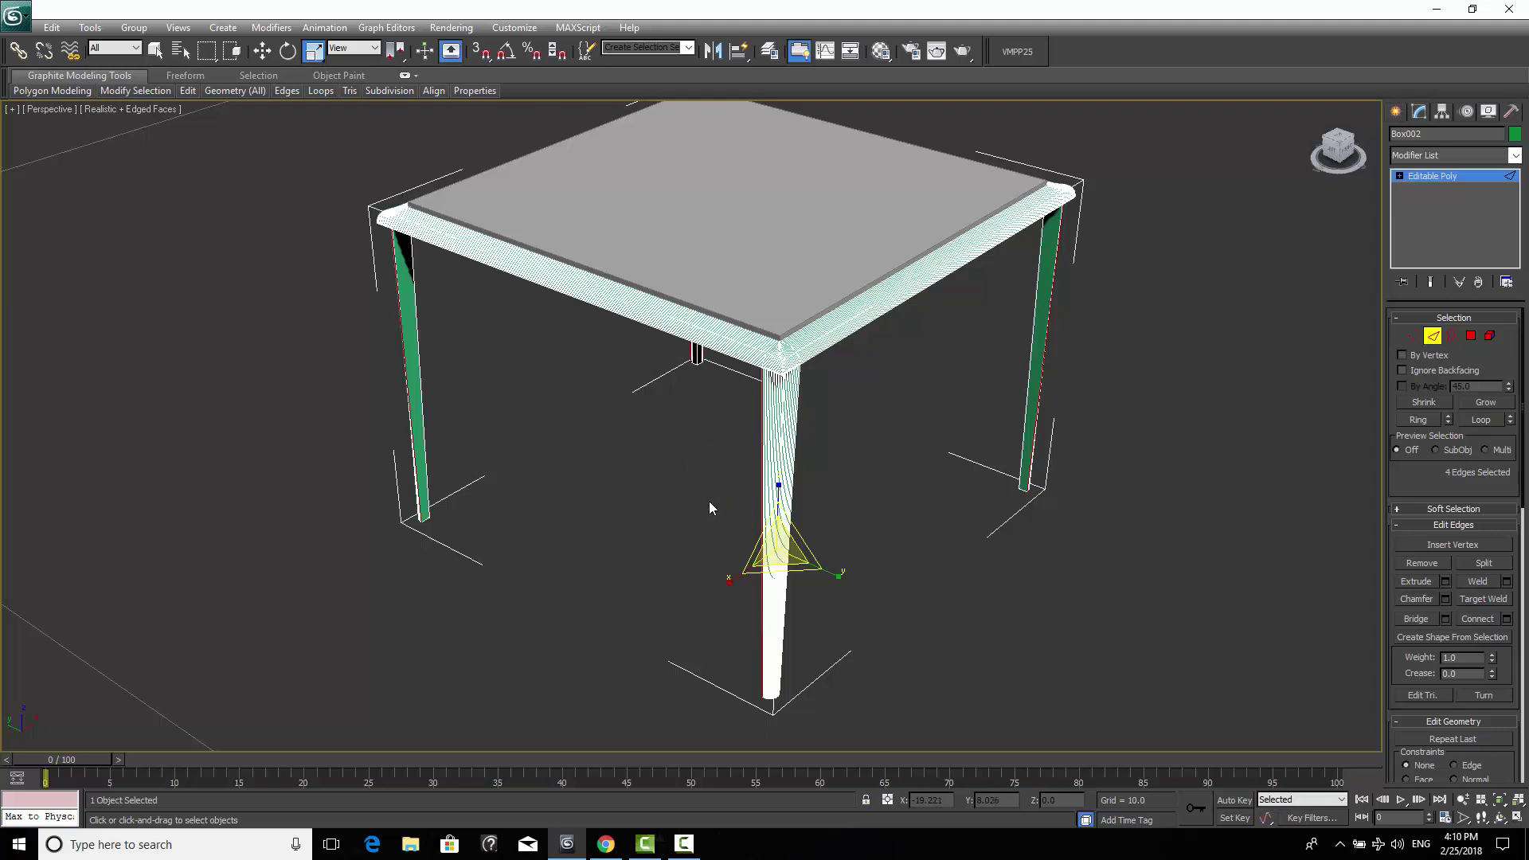
left_click(1396, 111)
left_click(1179, 342)
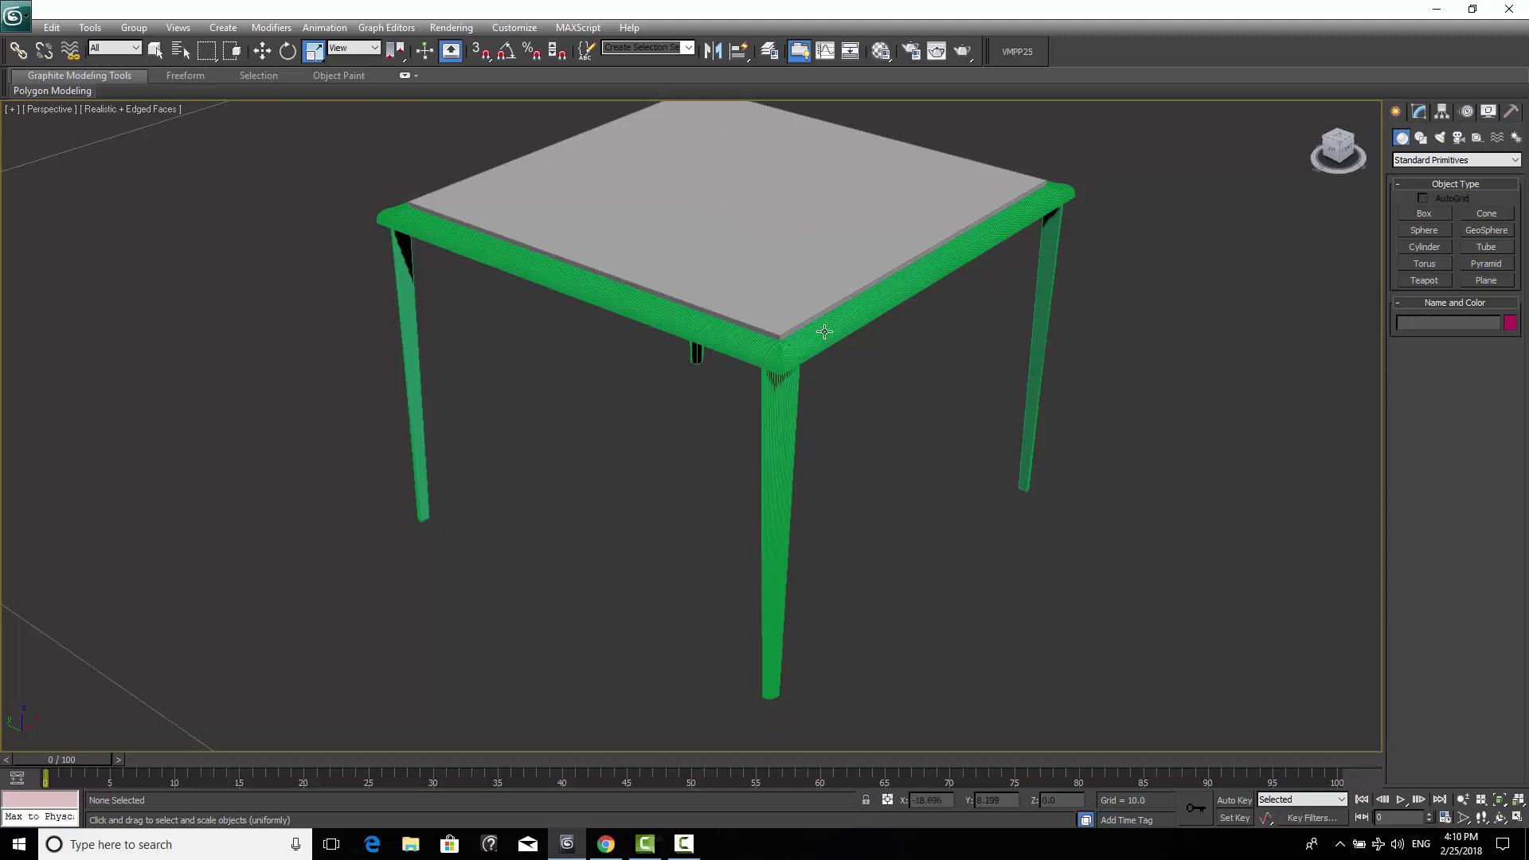
Hide the edge overlay in the shaded viewport and examine the finished table from several distances alongside the reference table.
key("F4")
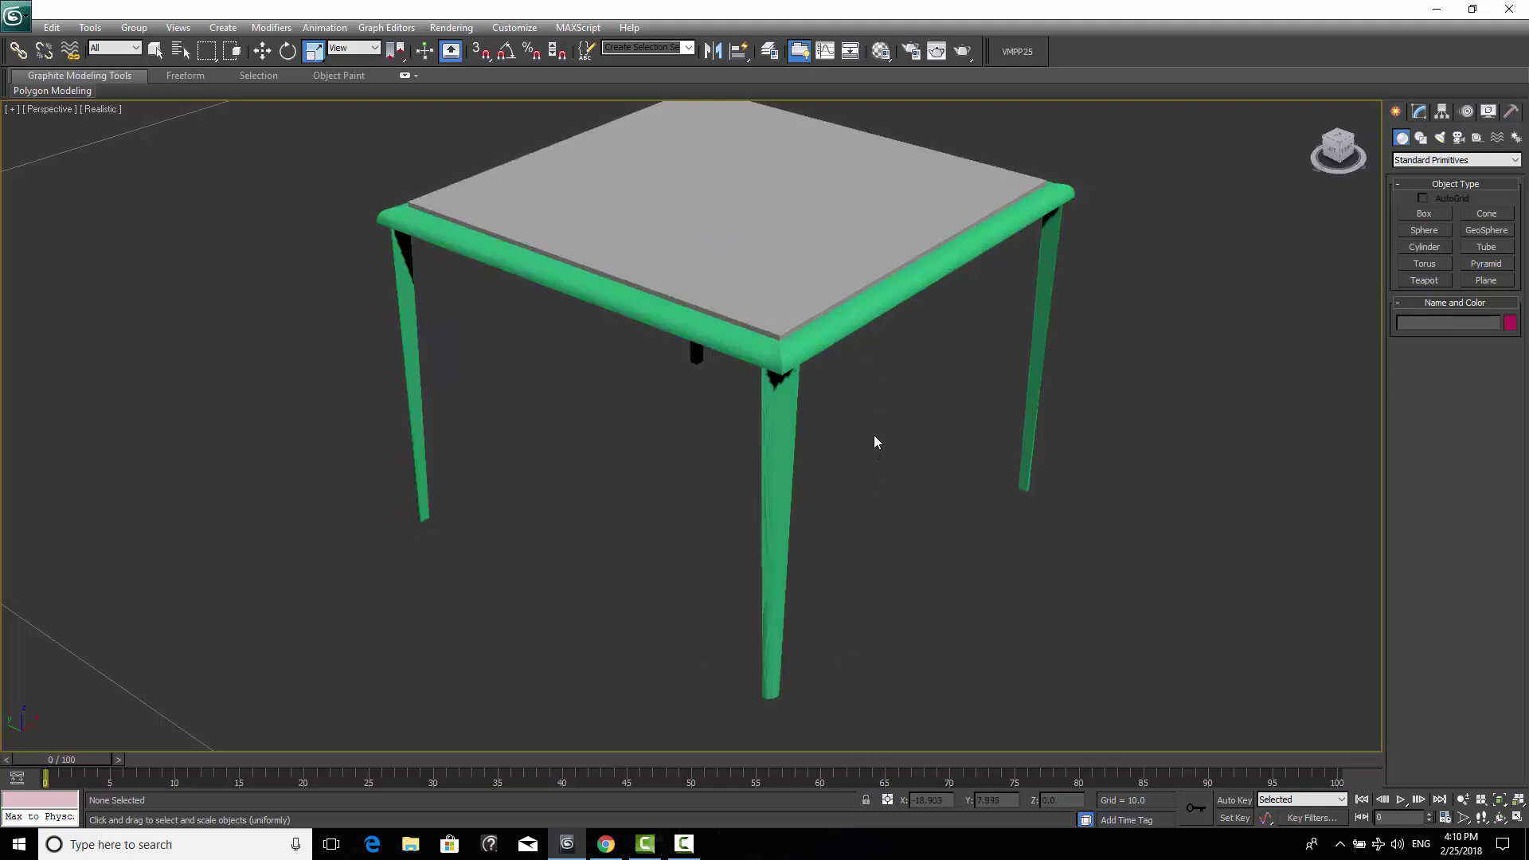
mouse_move(872, 434)
middle_mouse_down()
mouse_move(913, 490)
mouse_move(869, 447)
middle_mouse_up()
scroll(913, 489, "up", 2)
scroll(912, 486, "down", 2)
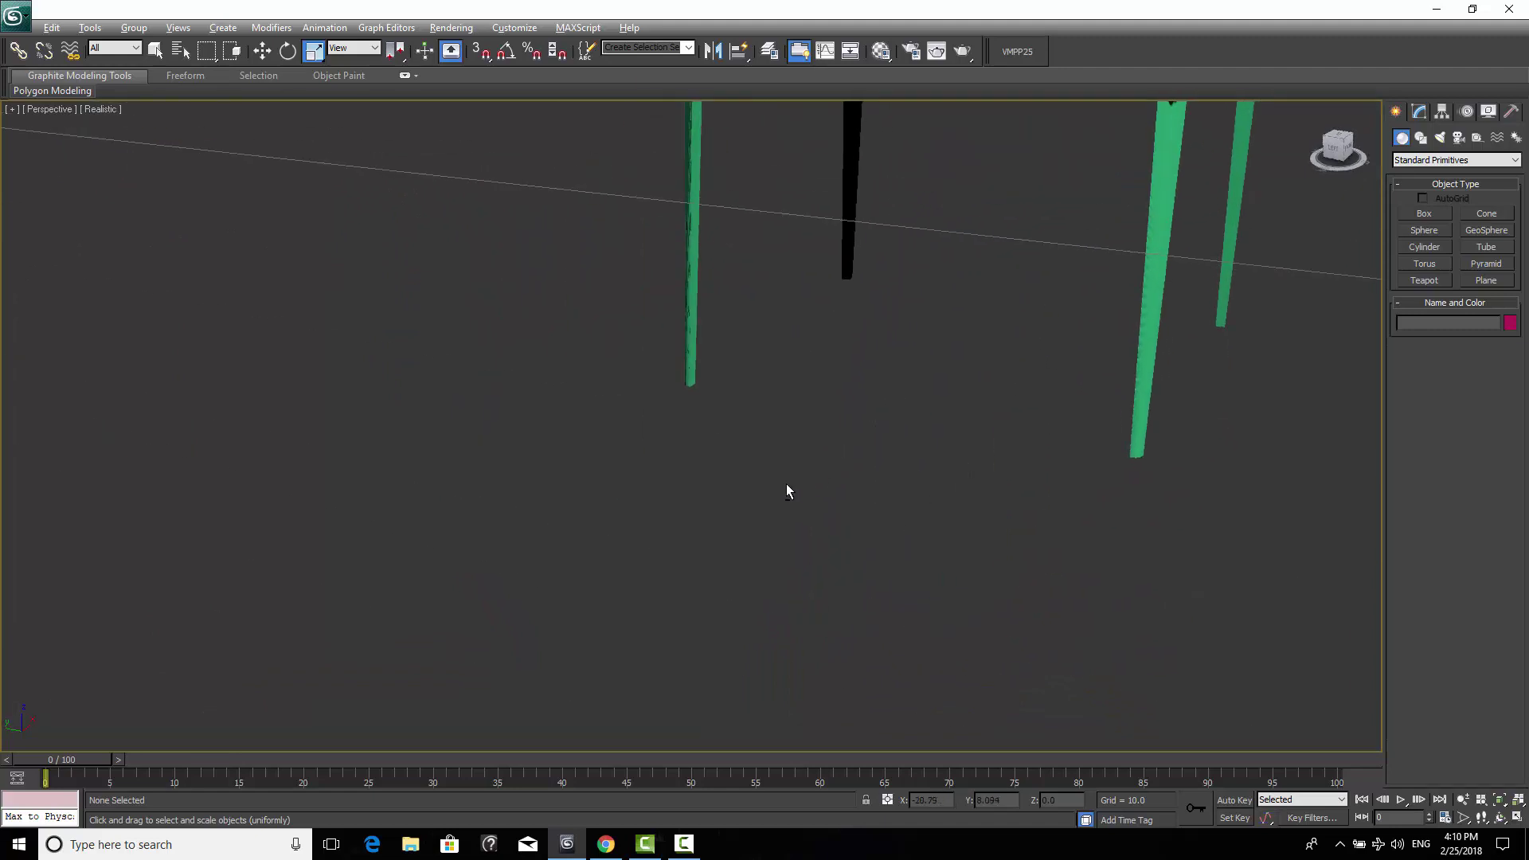
scroll(772, 484, "down", 7)
scroll(788, 471, "down", 6)
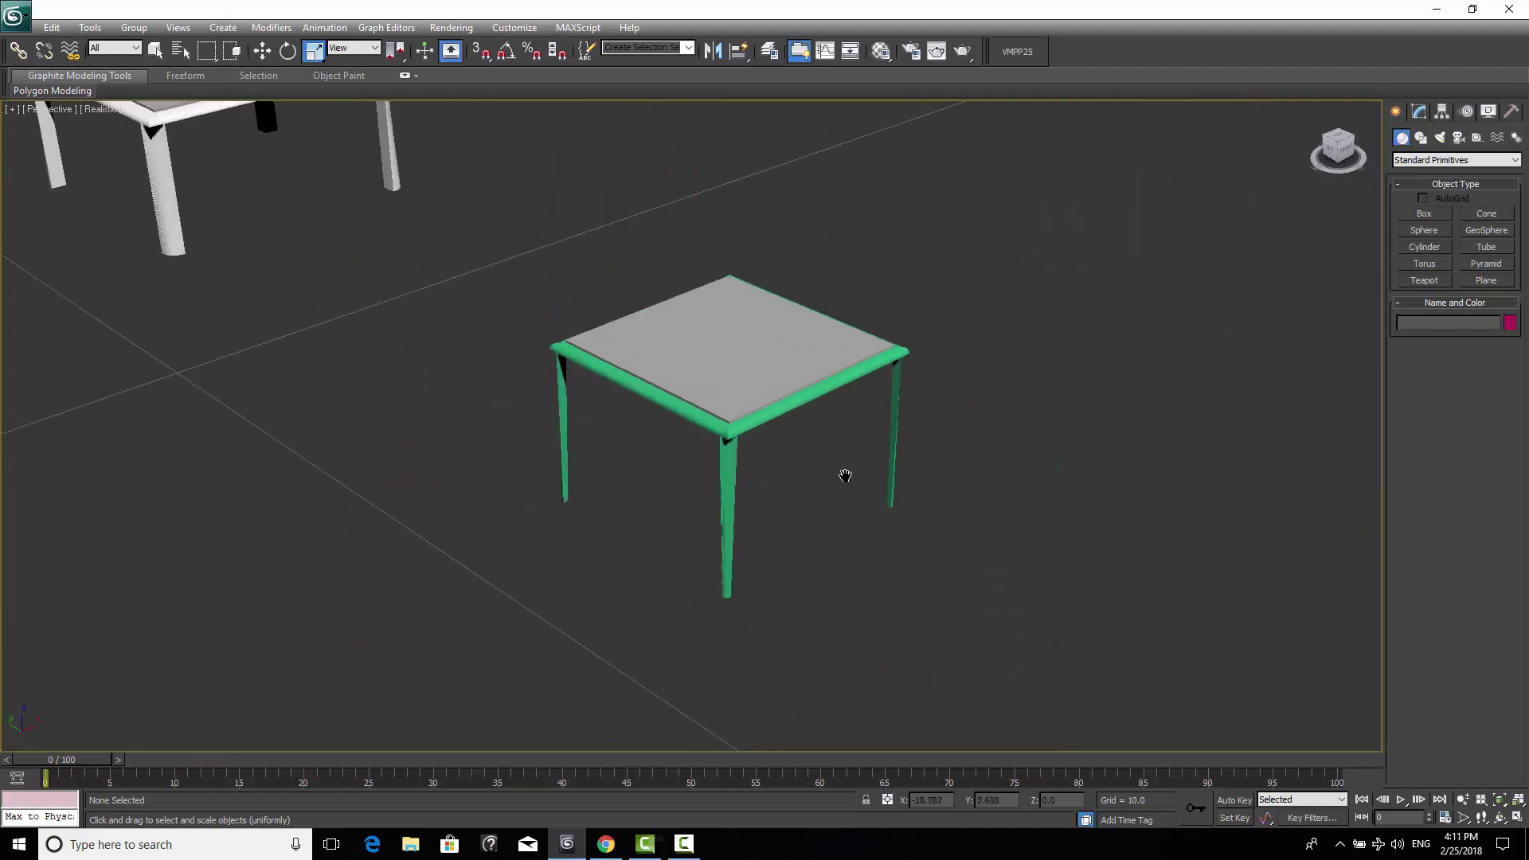
middle_click_drag(843, 474, 1186, 278)
scroll(853, 467, "down", 3)
scroll(852, 467, "up", 3)
middle_click_drag(938, 322, 862, 408)
scroll(857, 426, "down", 3)
Select the green frame and its gray tabletop together and group them under the name "my table".
left_click_drag(780, 462, 776, 466)
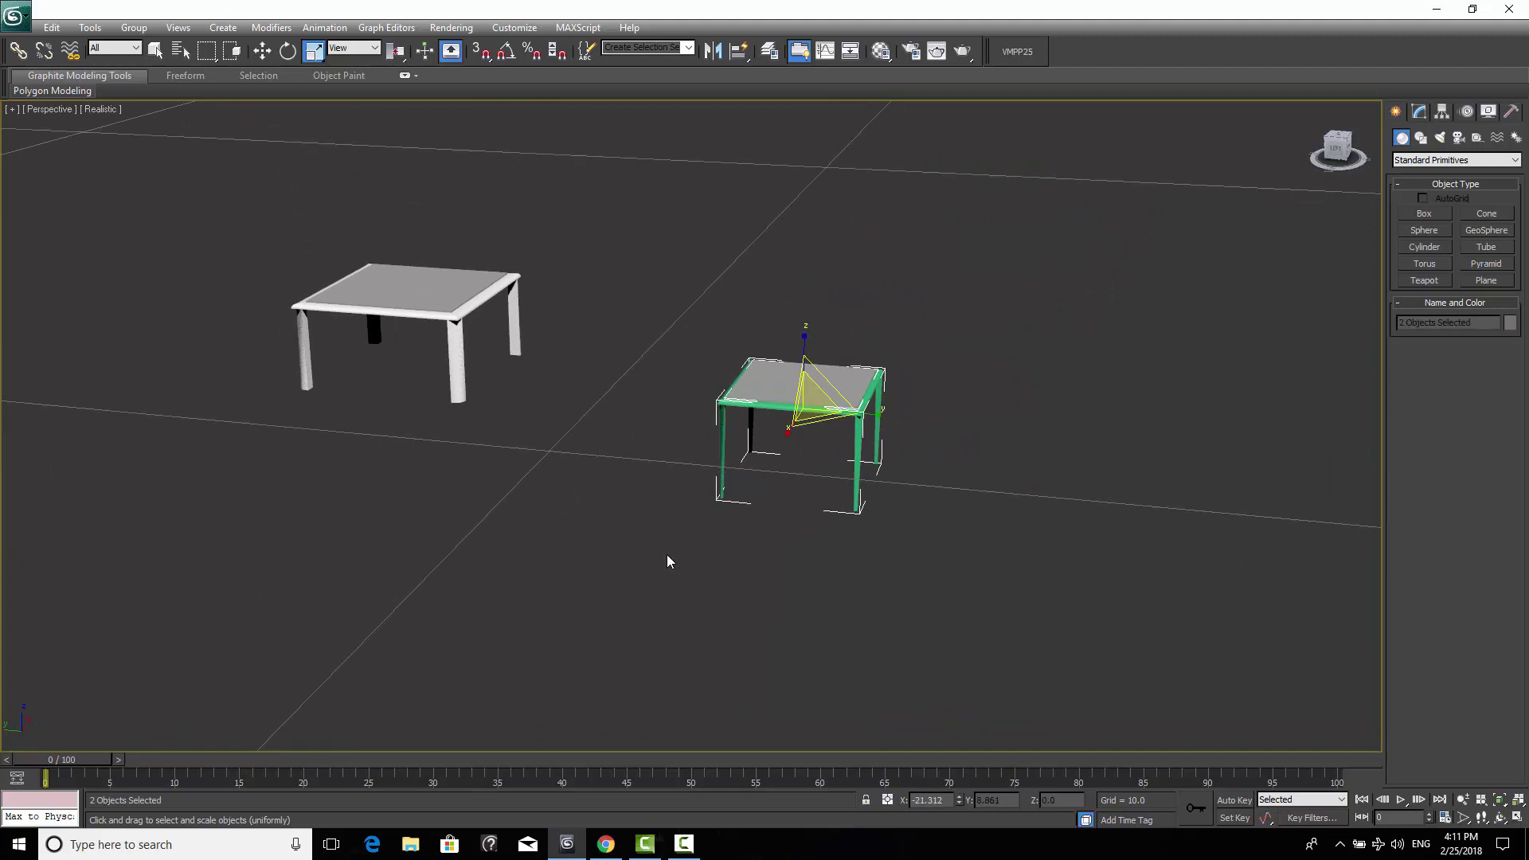
left_click(134, 27)
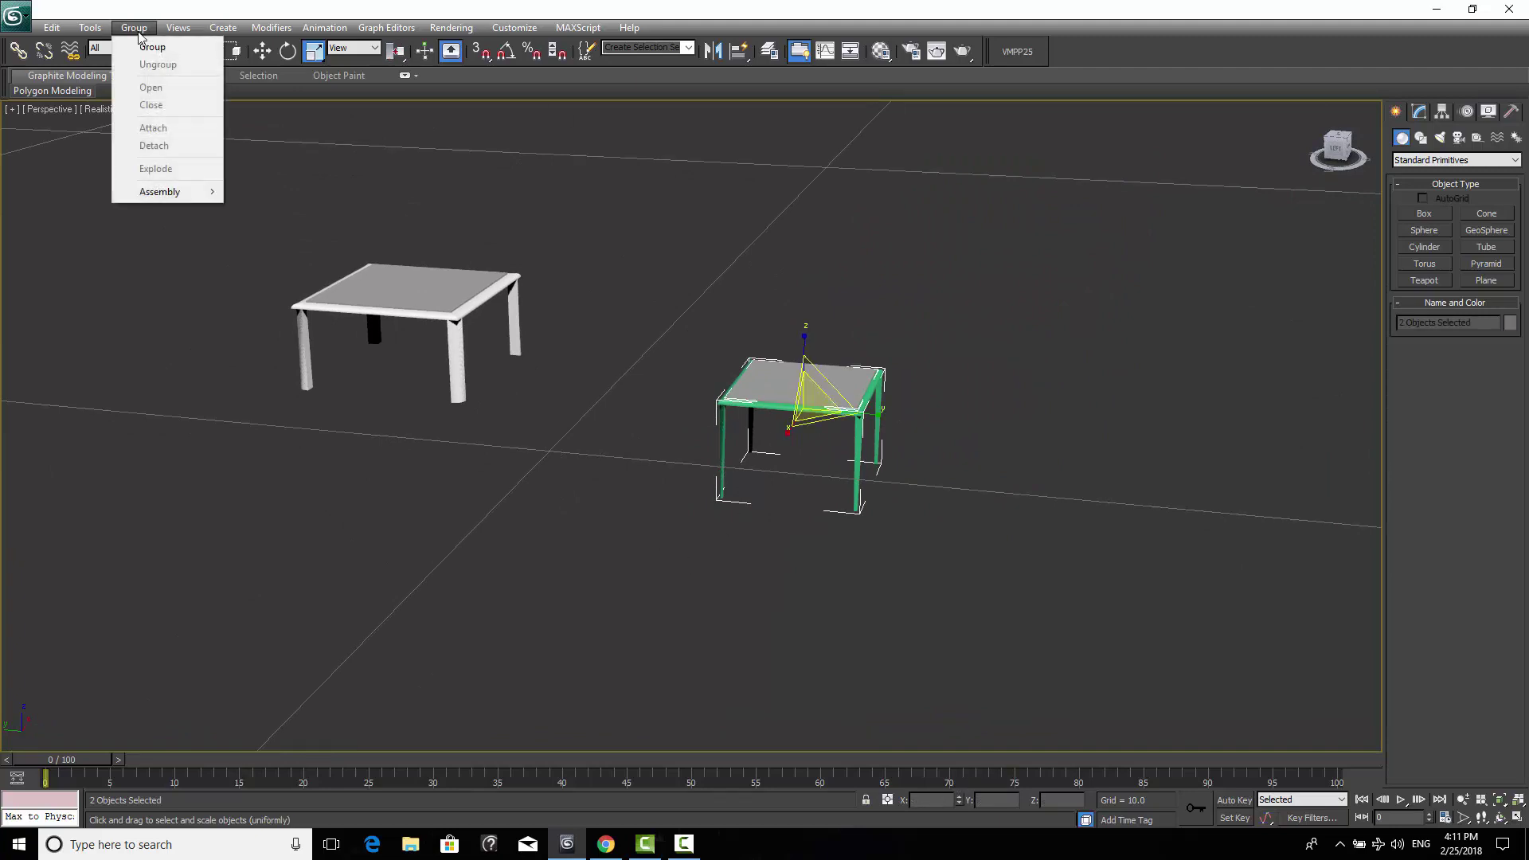
left_click(152, 43)
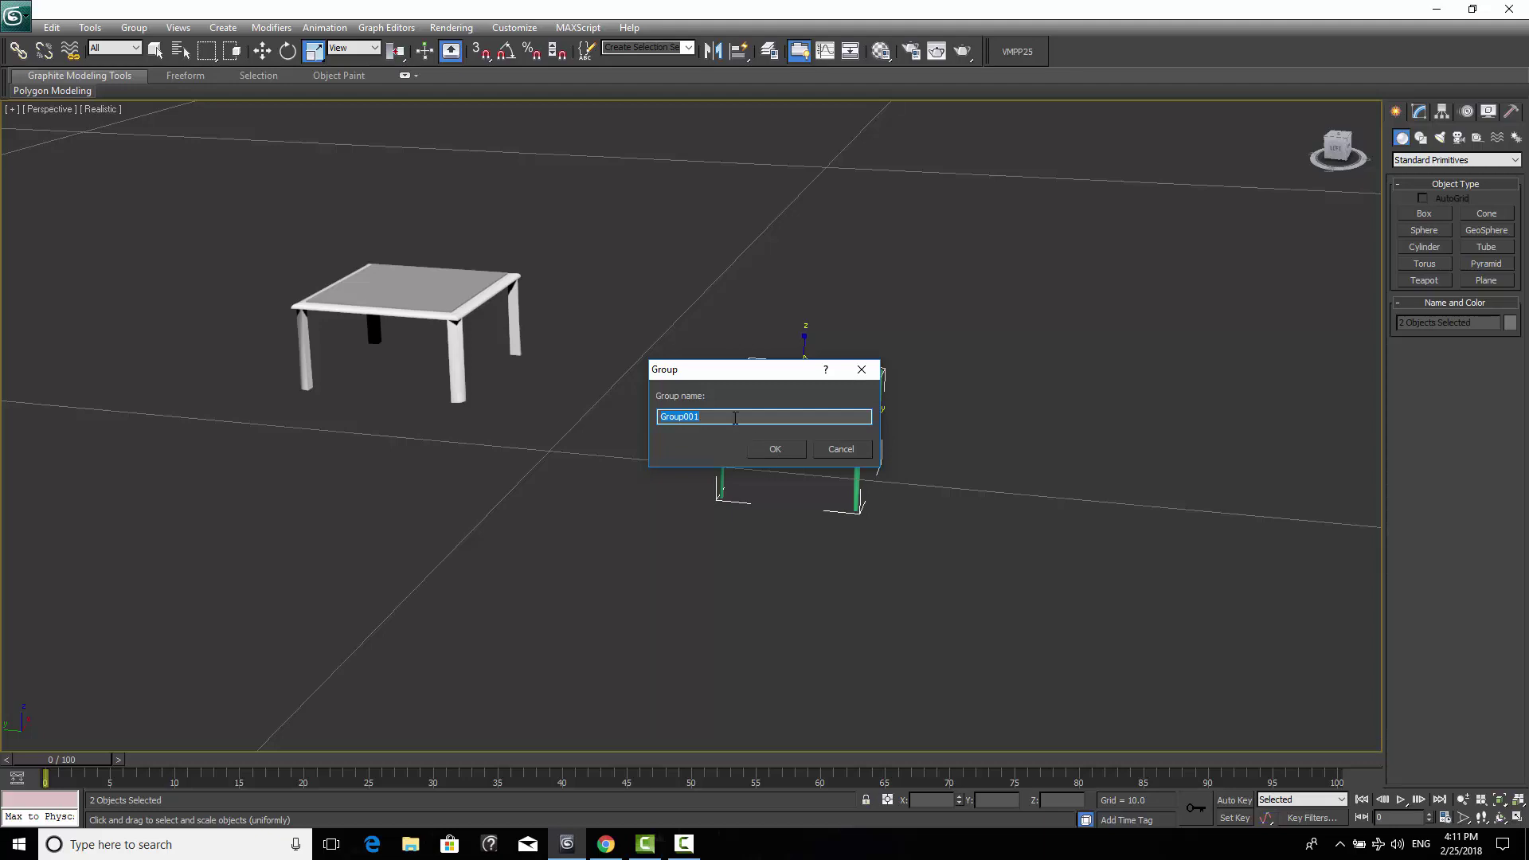
type("ta")
type("table")
key("Return")
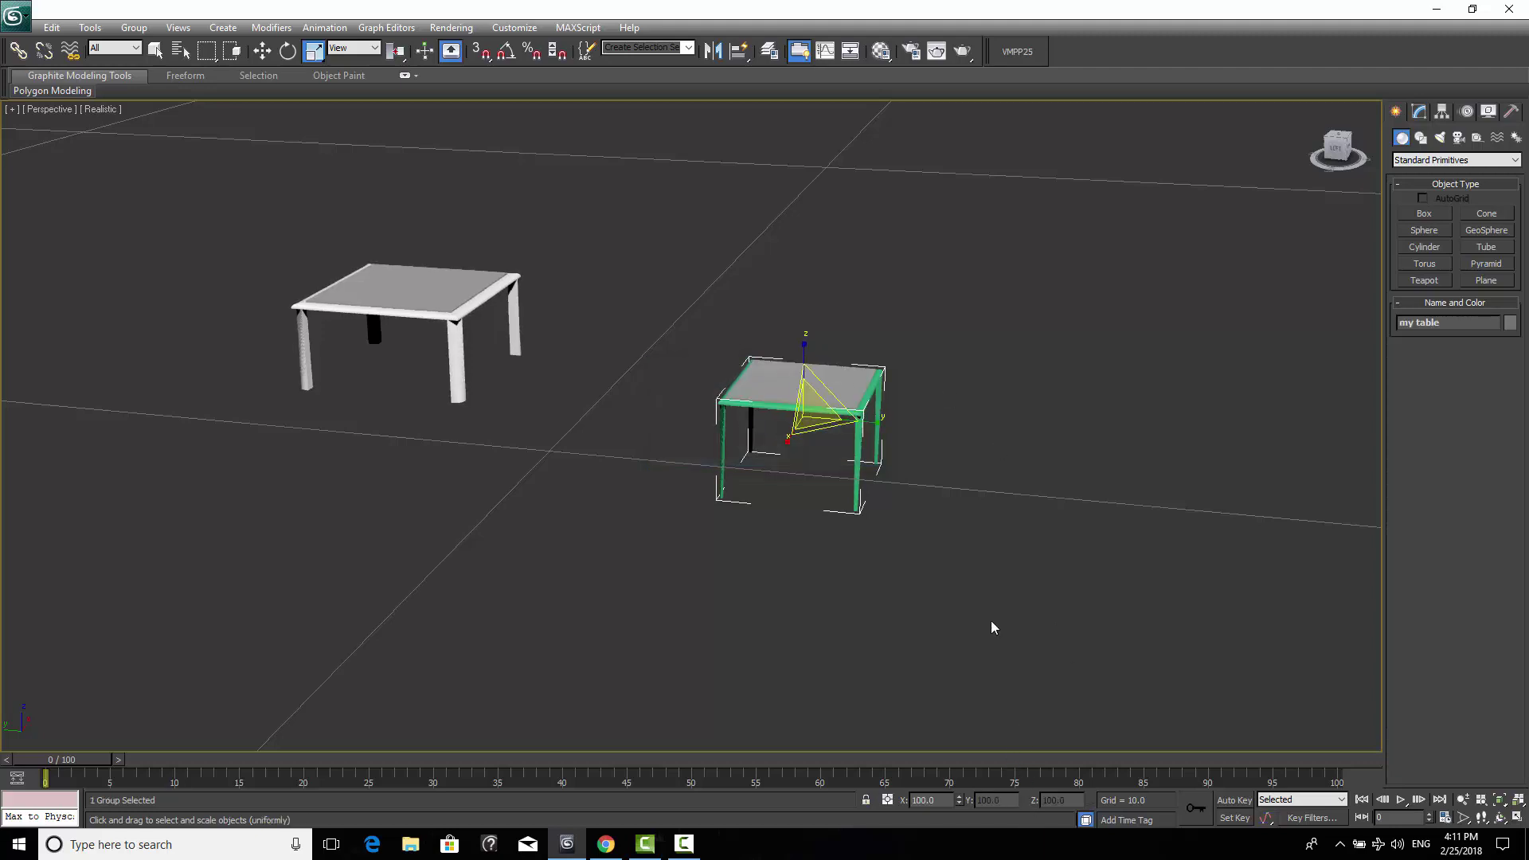
Move the table group vertically to a Z position of 0.
key("w")
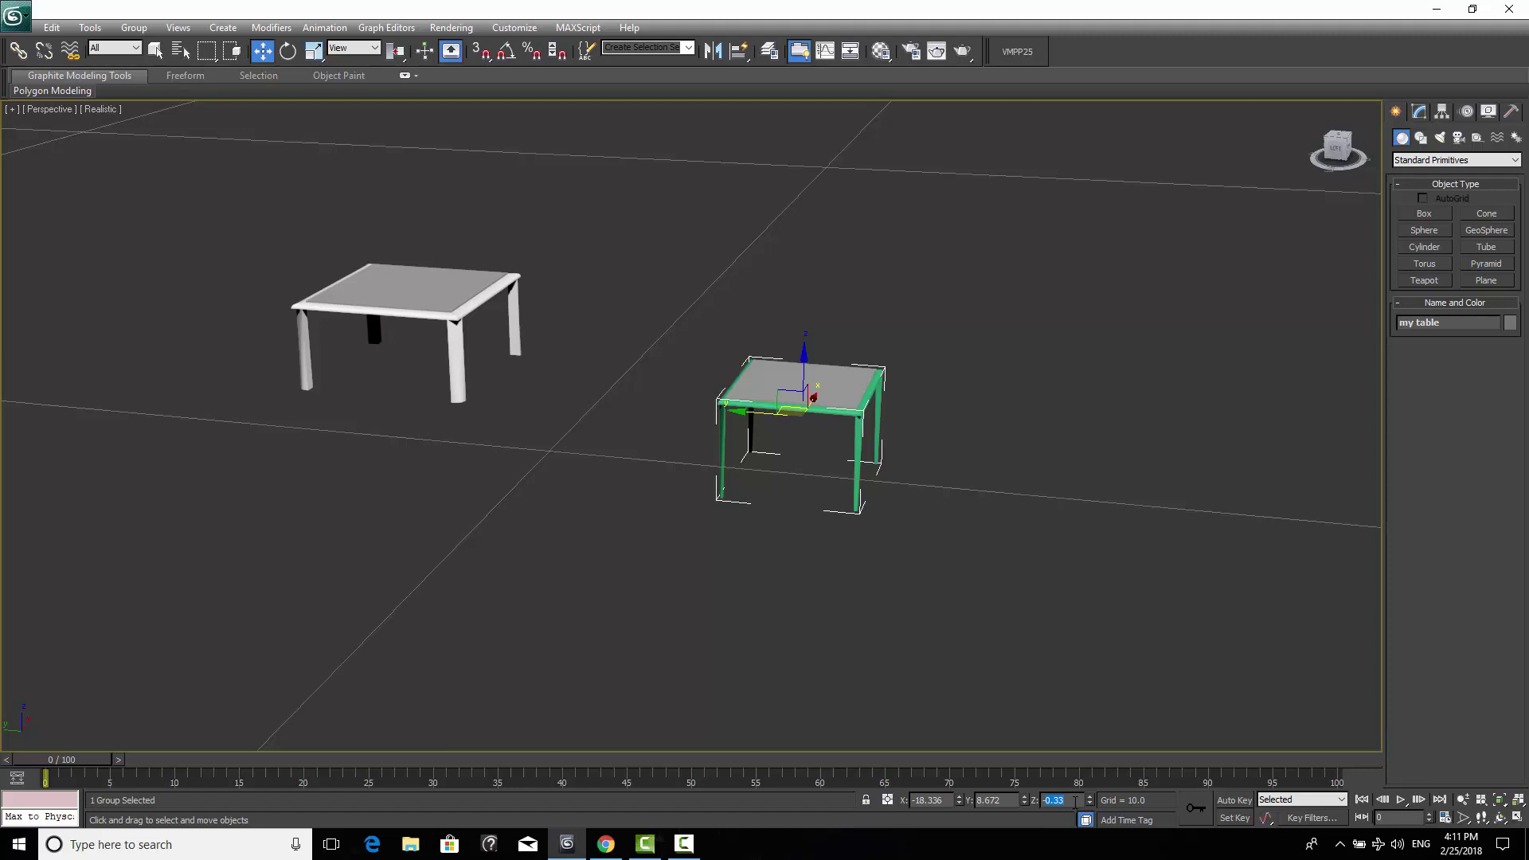
key("Return")
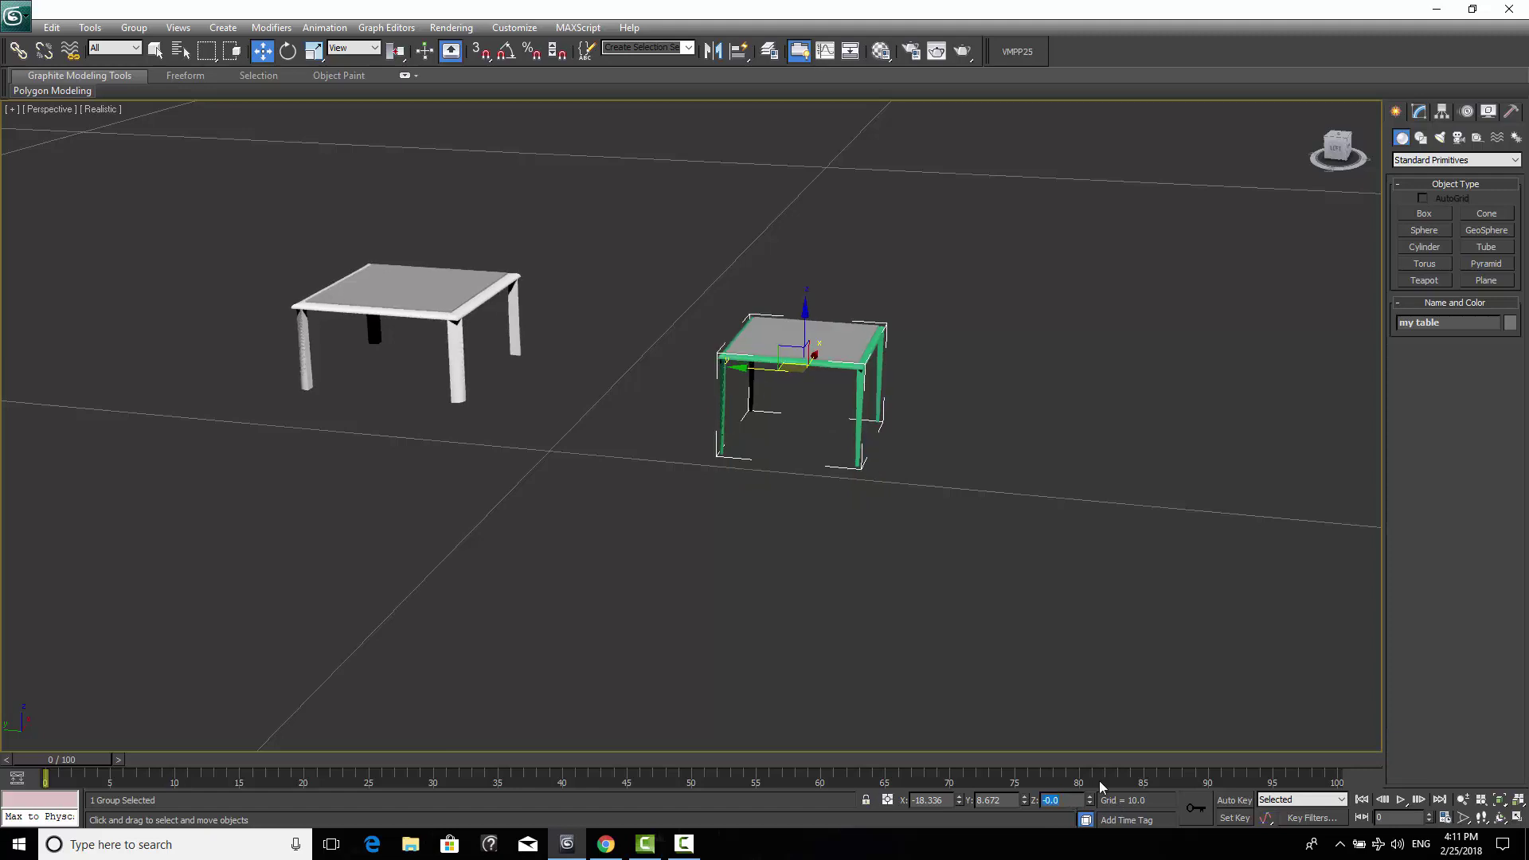
Open the table group so that its tabletop and frame can be edited separately.
middle_click_drag(876, 557, 872, 498, "alt")
scroll(843, 466, "up", 3)
scroll(809, 423, "up", 3)
middle_click_drag(809, 423, 726, 473)
scroll(638, 510, "up", 3)
scroll(638, 510, "down", 5)
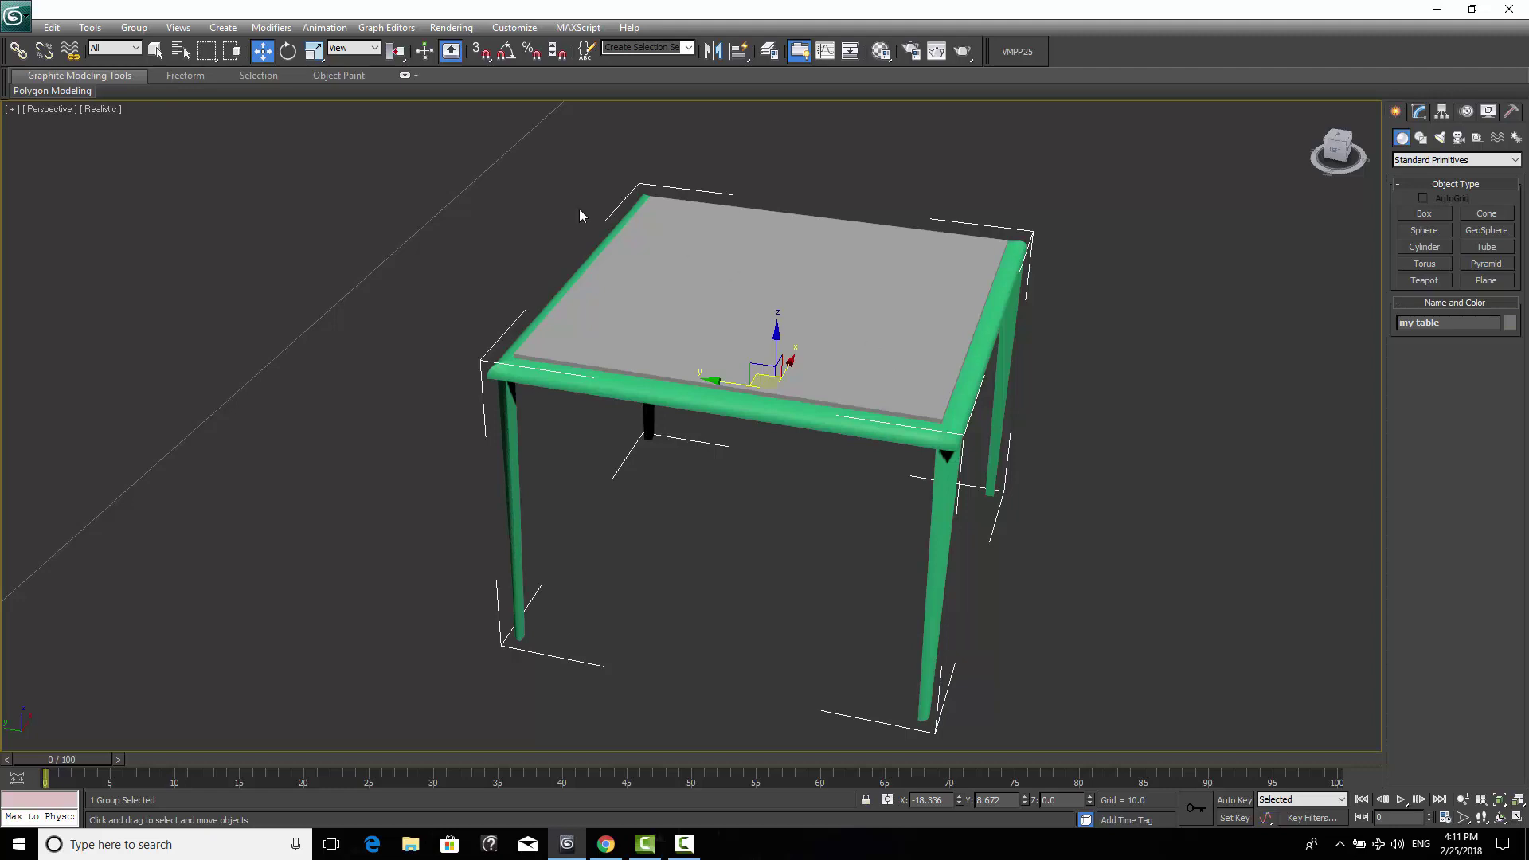
left_click(134, 30)
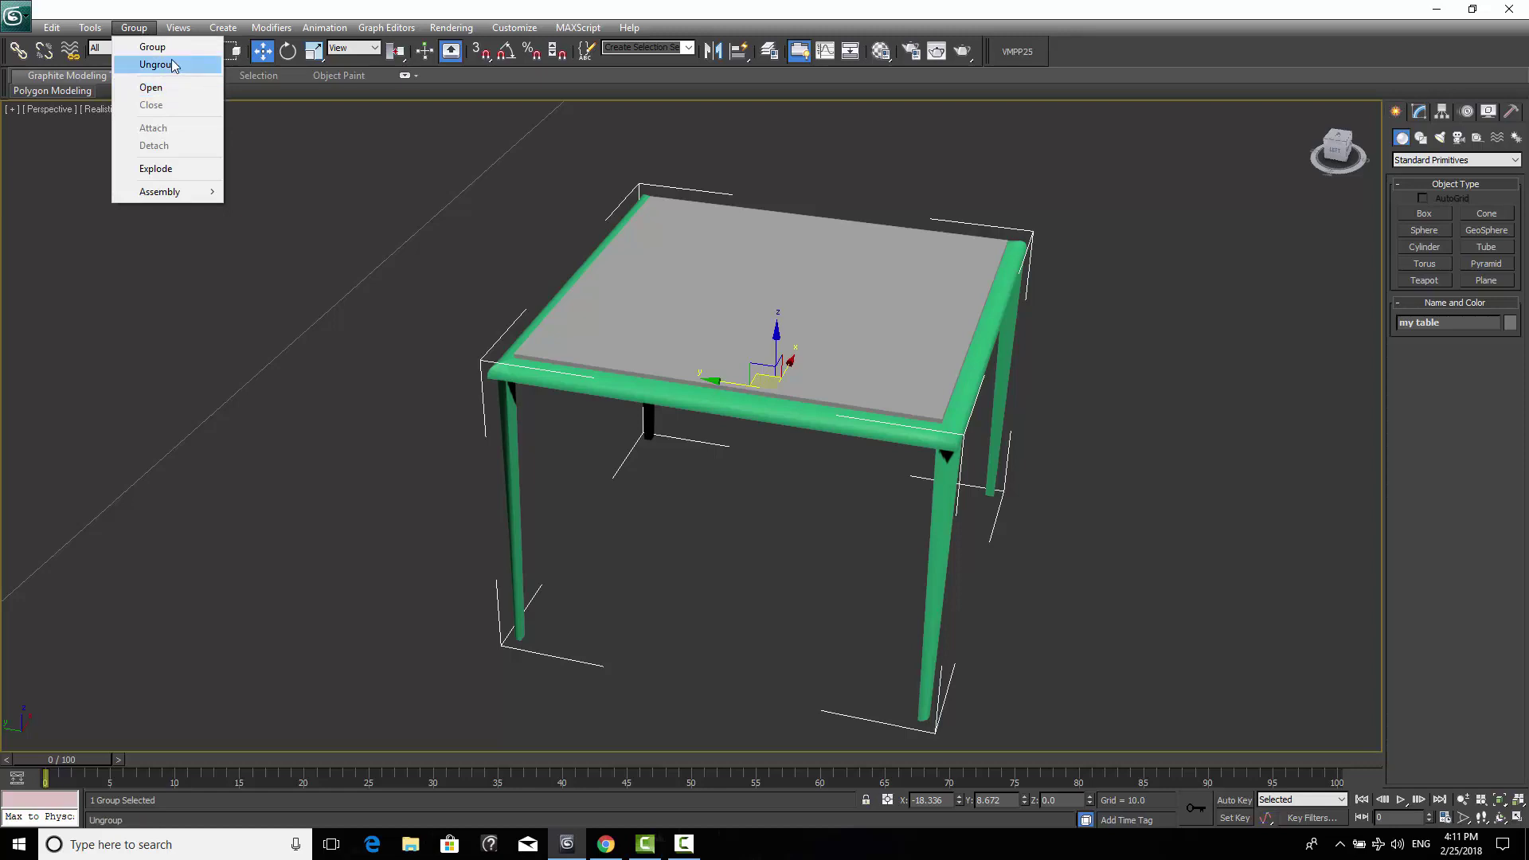
left_click(169, 87)
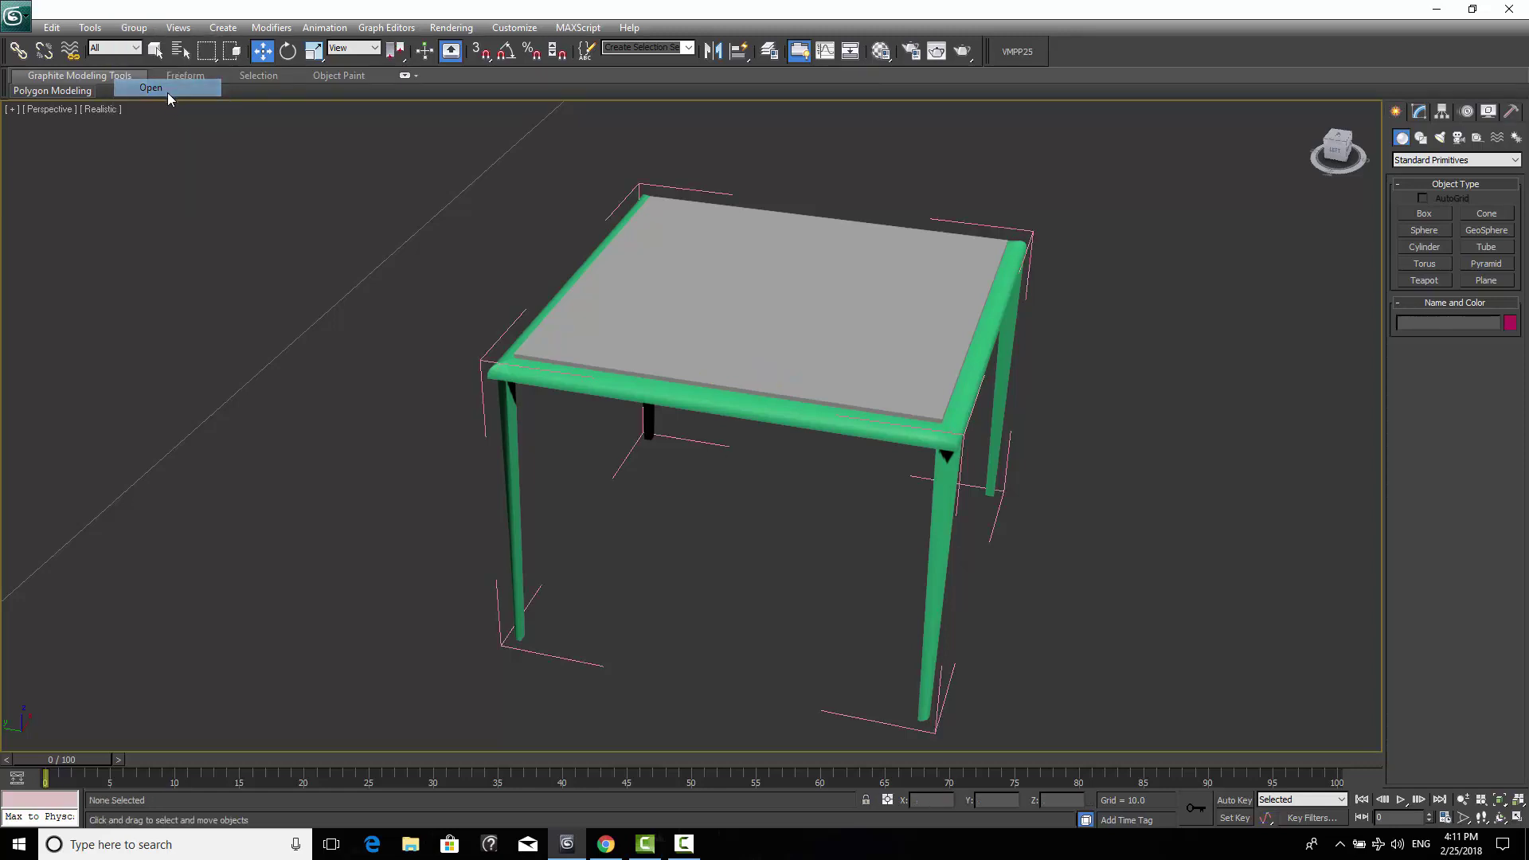
Select the table frame with its legs inside the open group and change its object color to dark yellow.
left_click(899, 330)
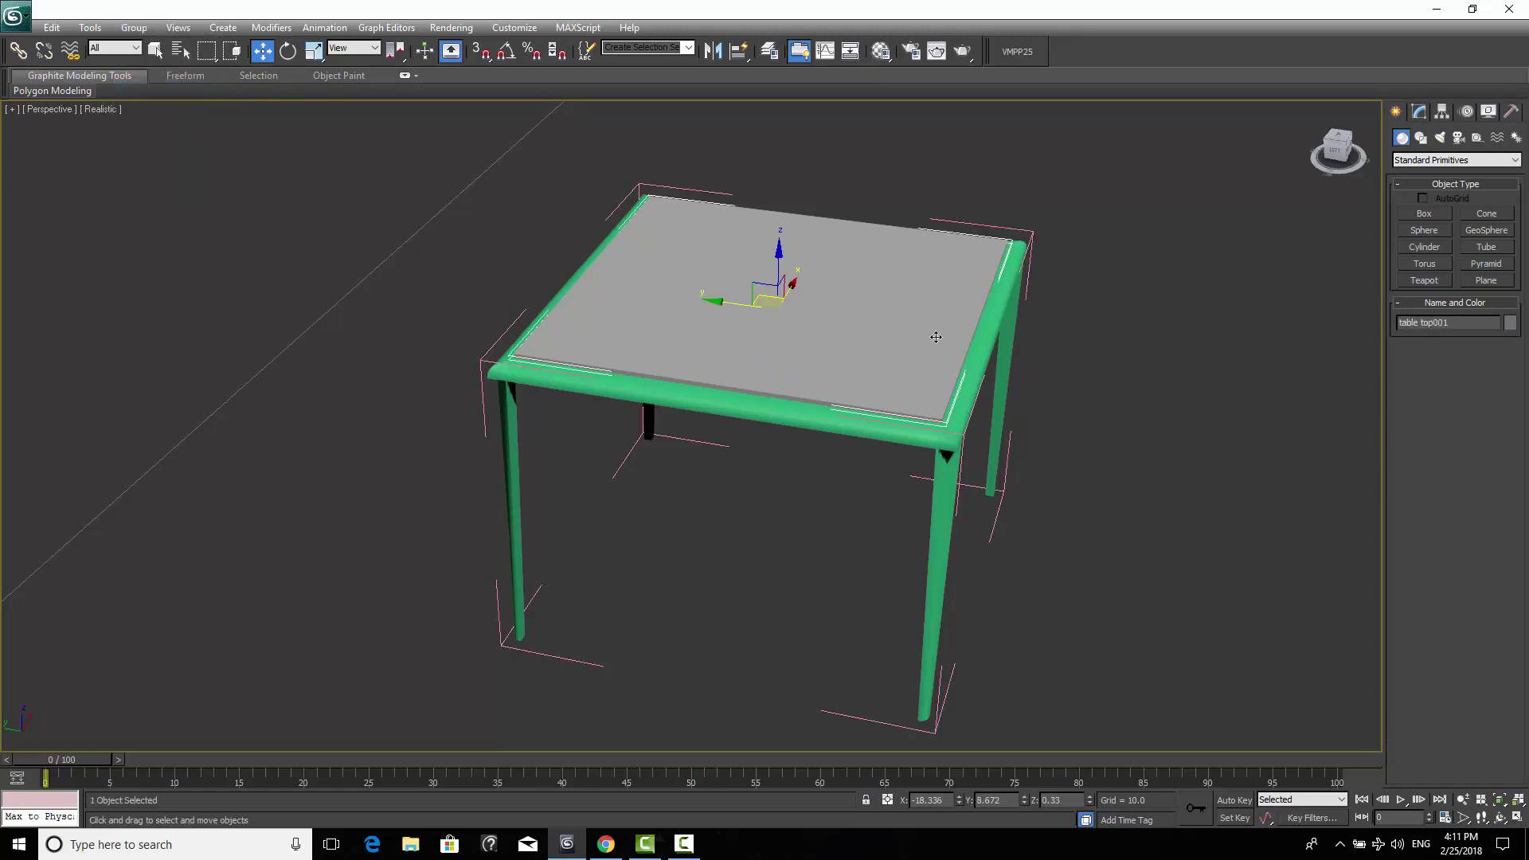
left_click(748, 407)
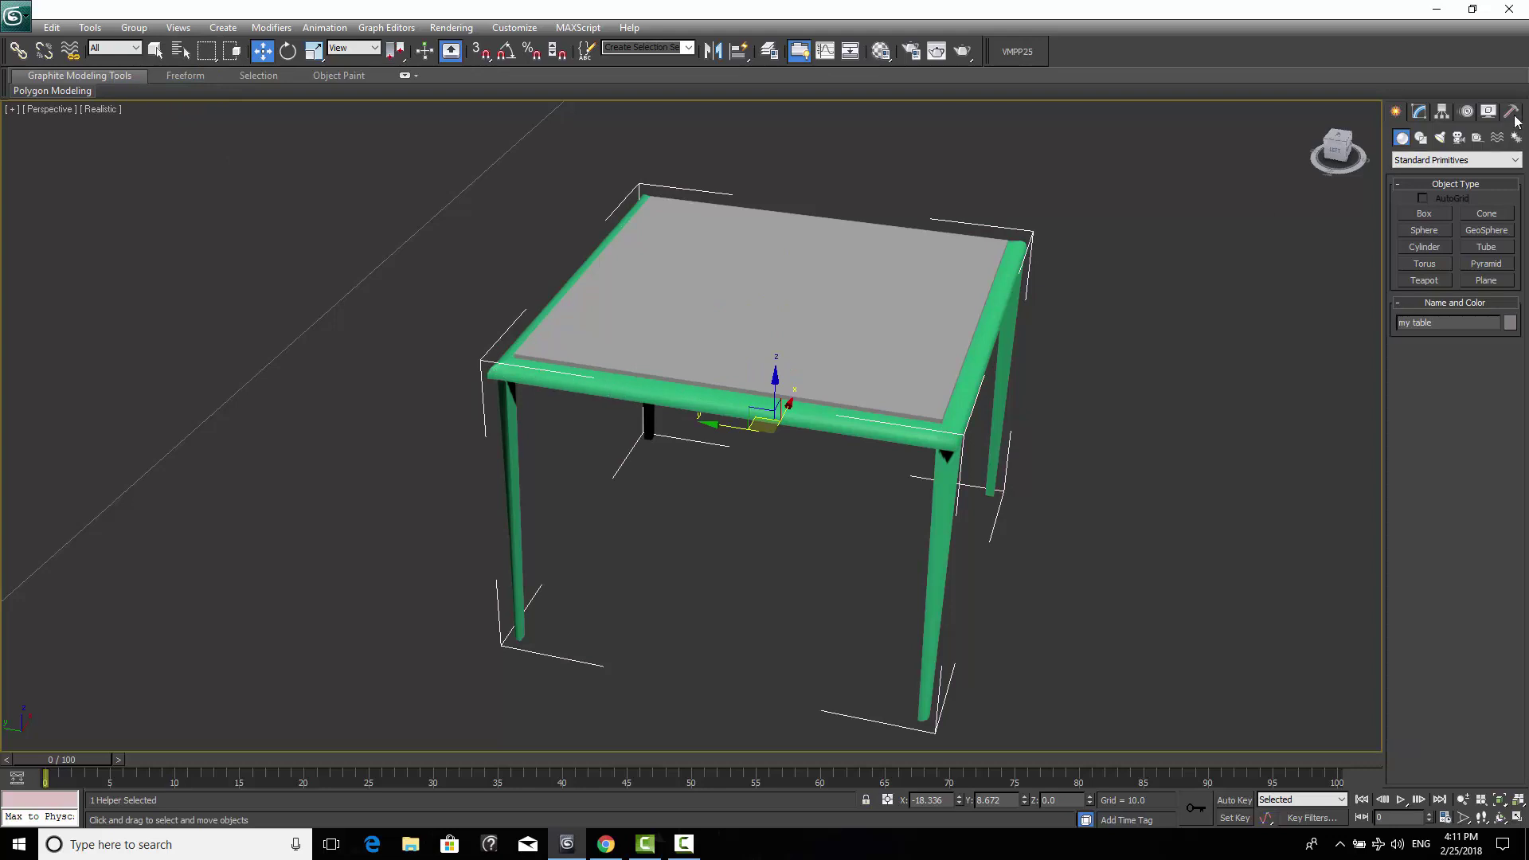
left_click(1418, 113)
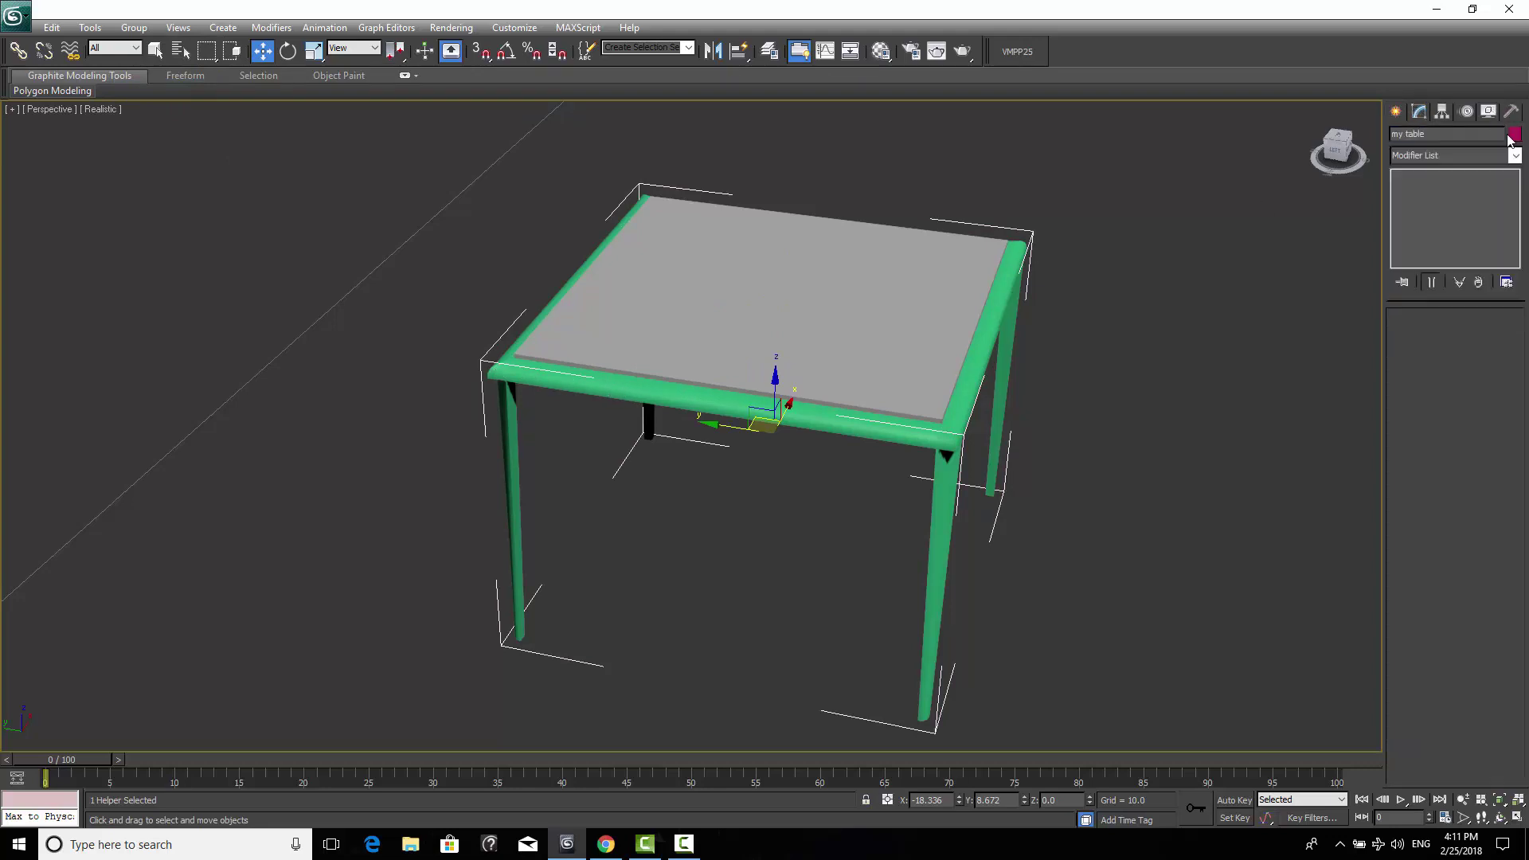
left_click(842, 423)
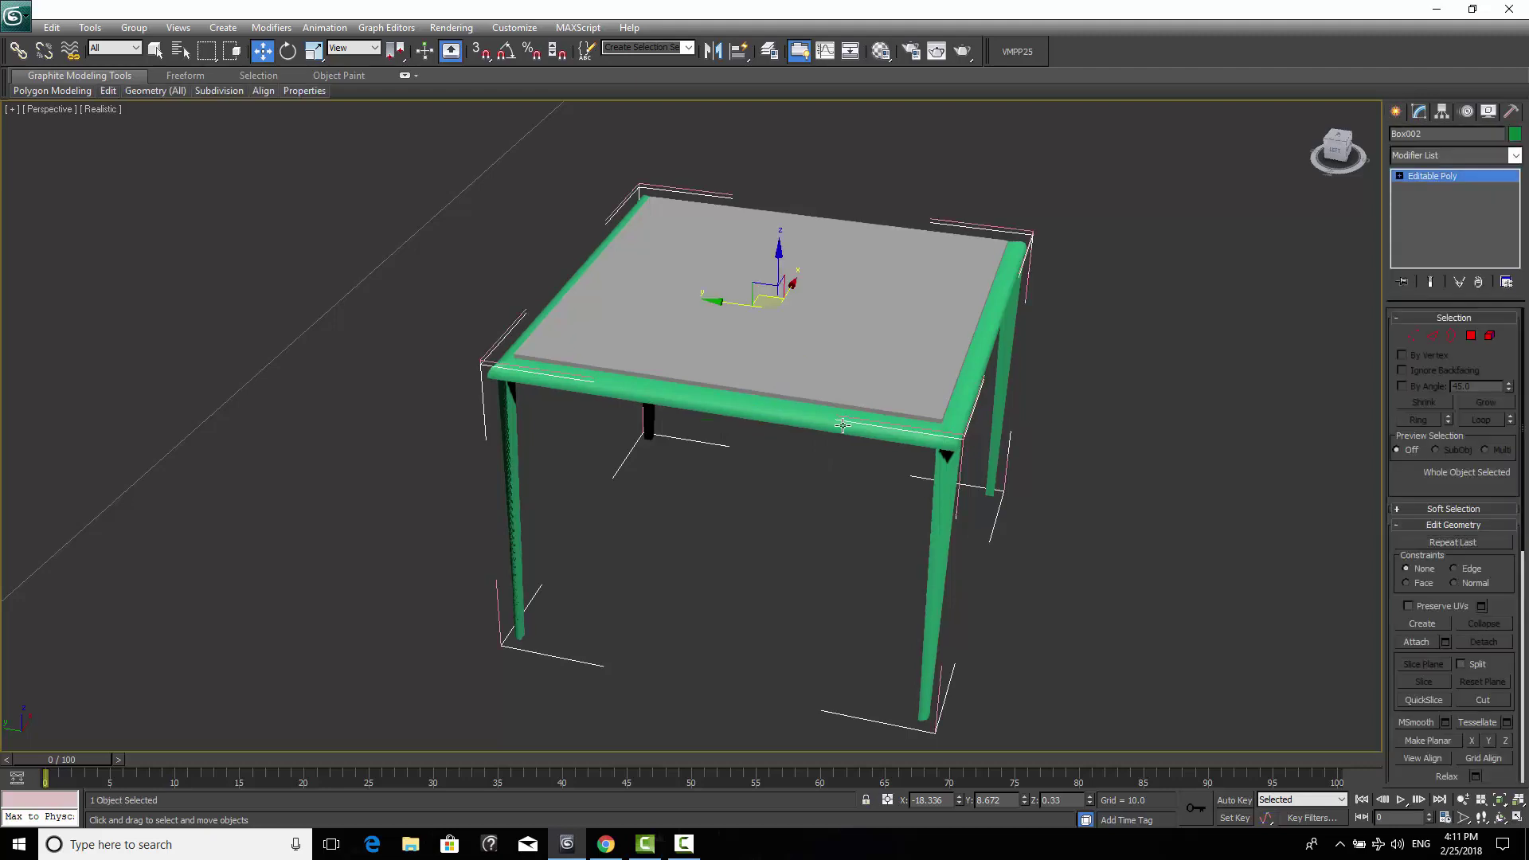
left_click(1514, 134)
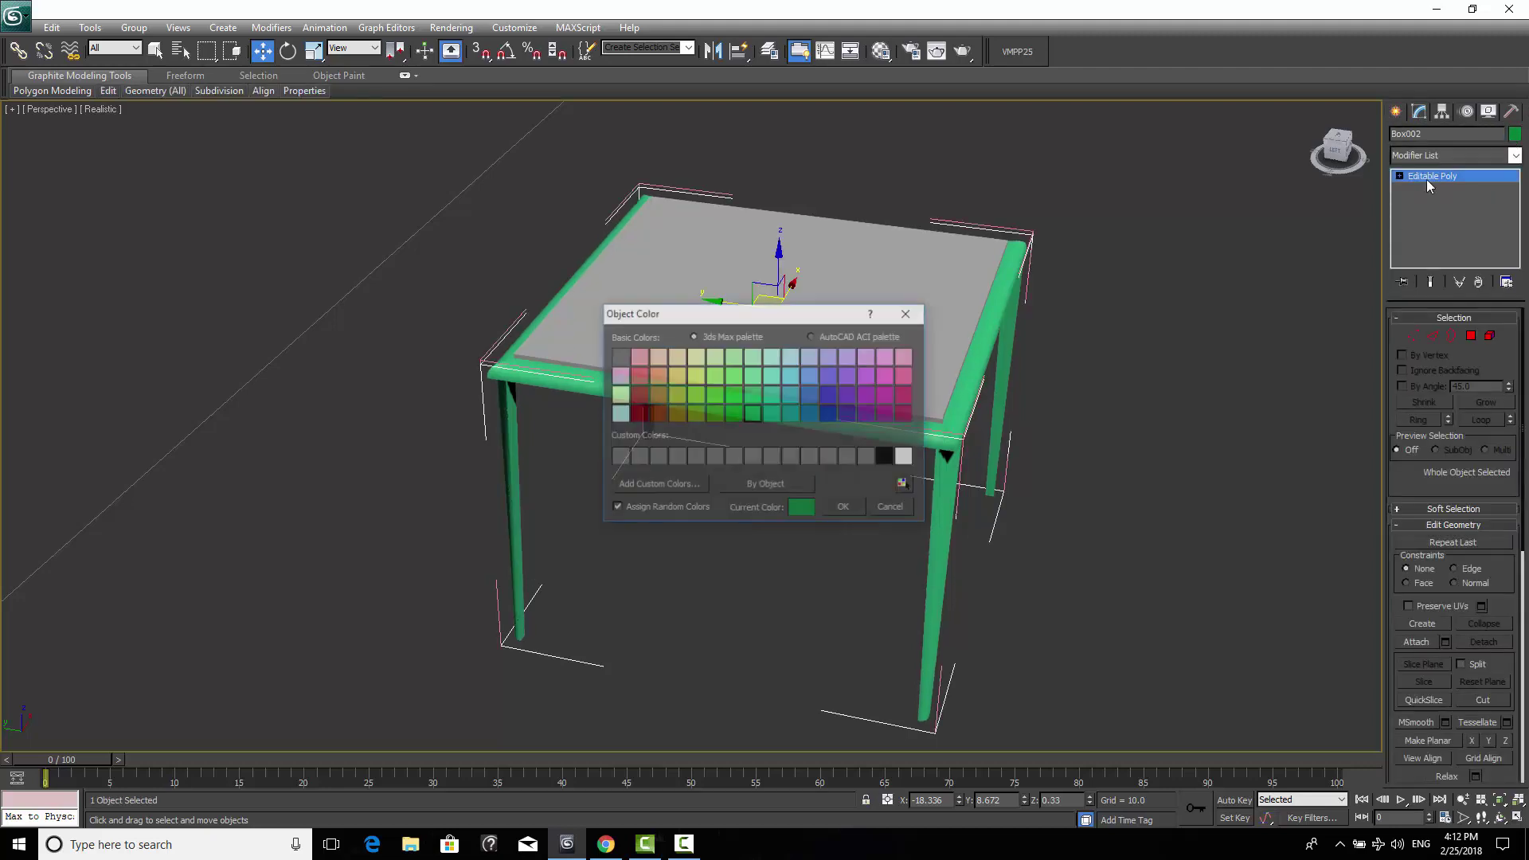
left_click(676, 395)
left_click(848, 509)
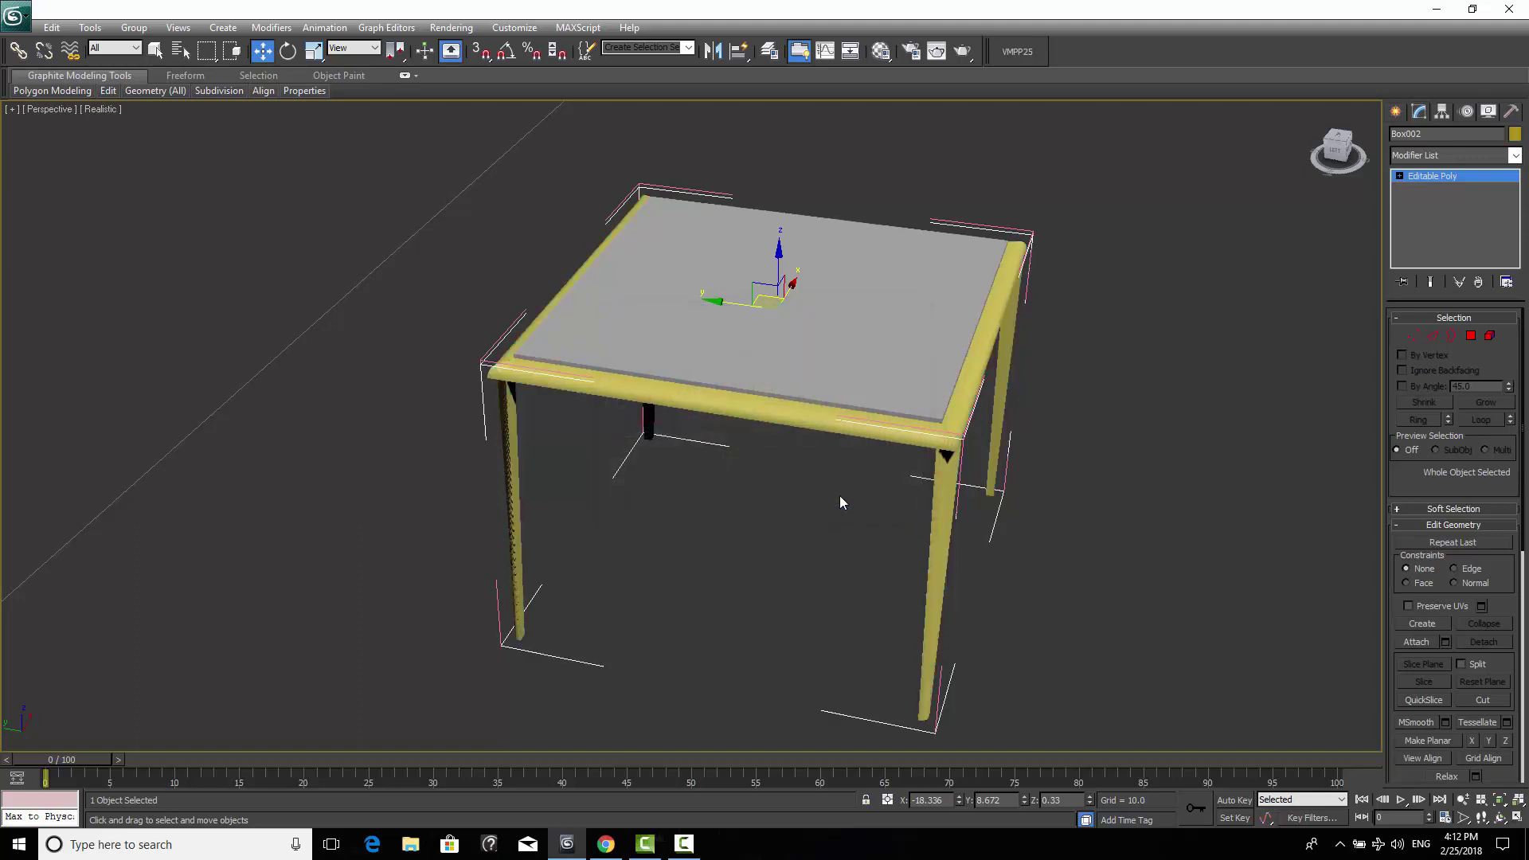
Select the tabletop inside the open group and change its object color to dark orange-brown.
left_click(804, 358)
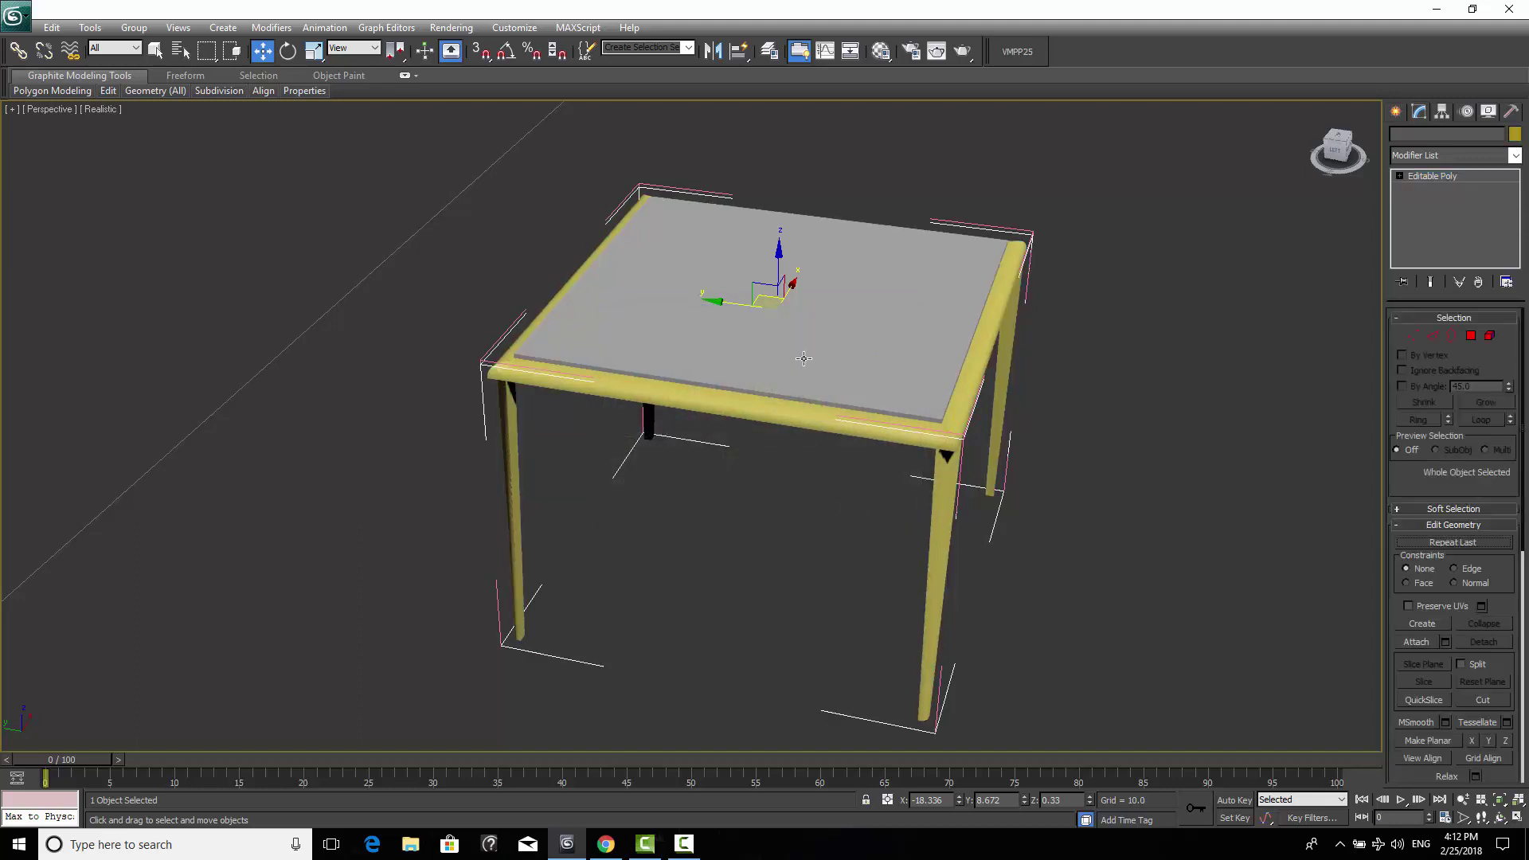
left_click(1514, 134)
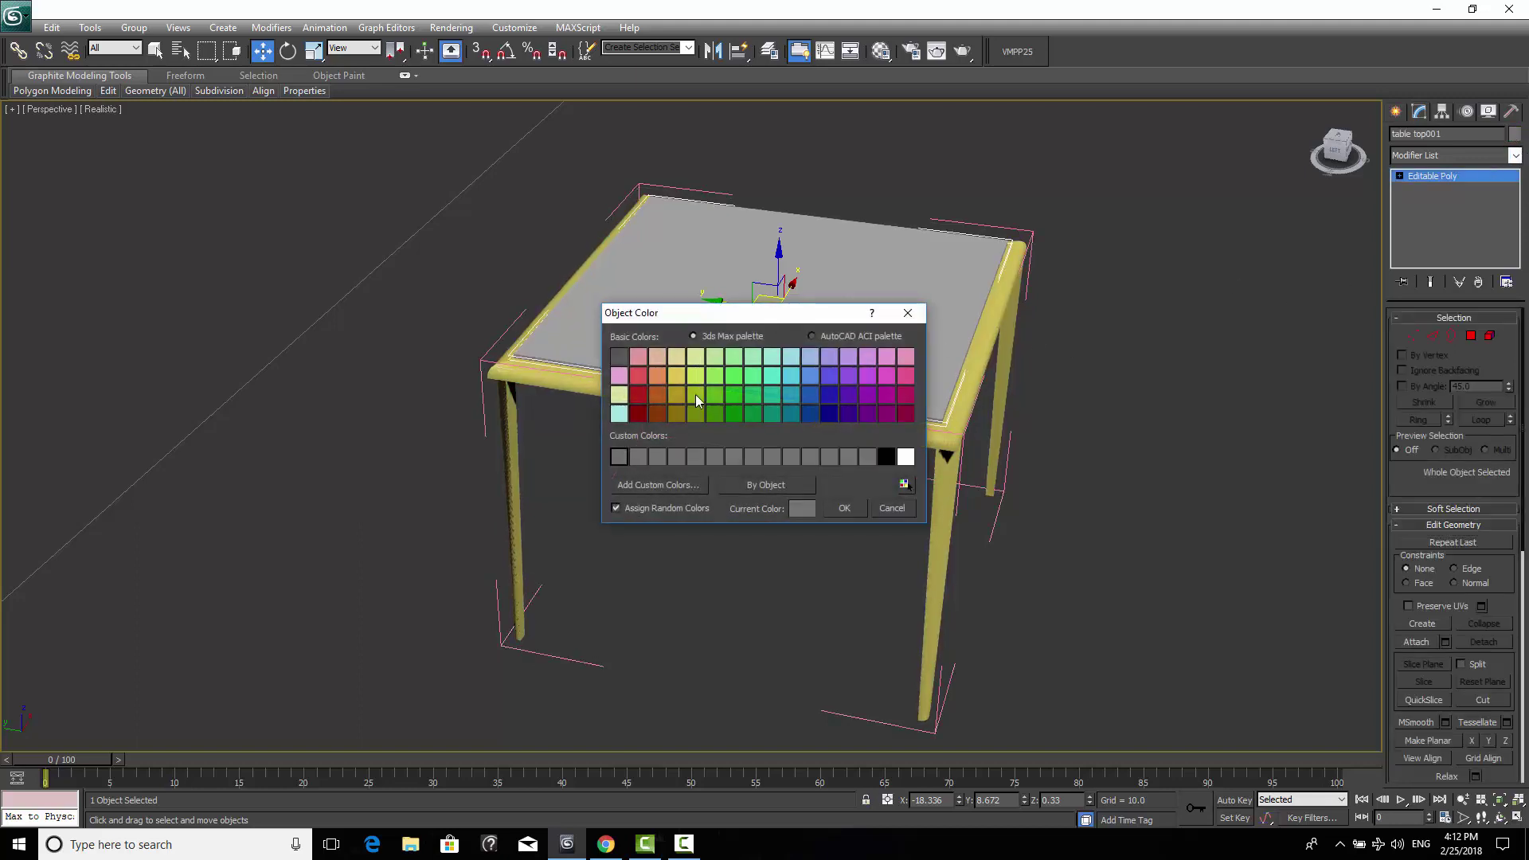
left_click(661, 414)
left_click(842, 508)
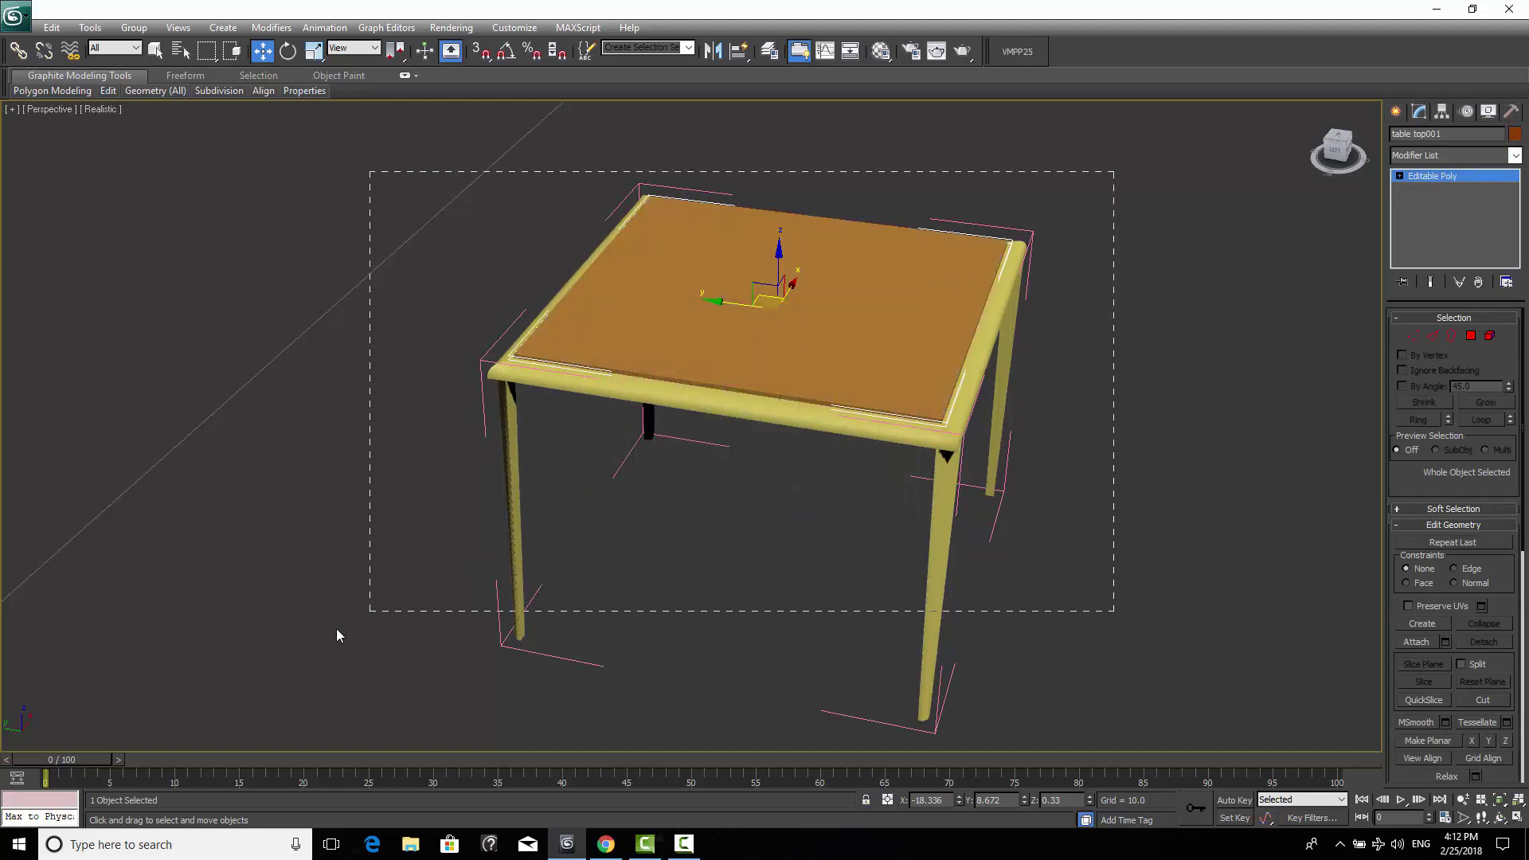
Select all parts of the recolored table and close the open group.
key("ctrl+a")
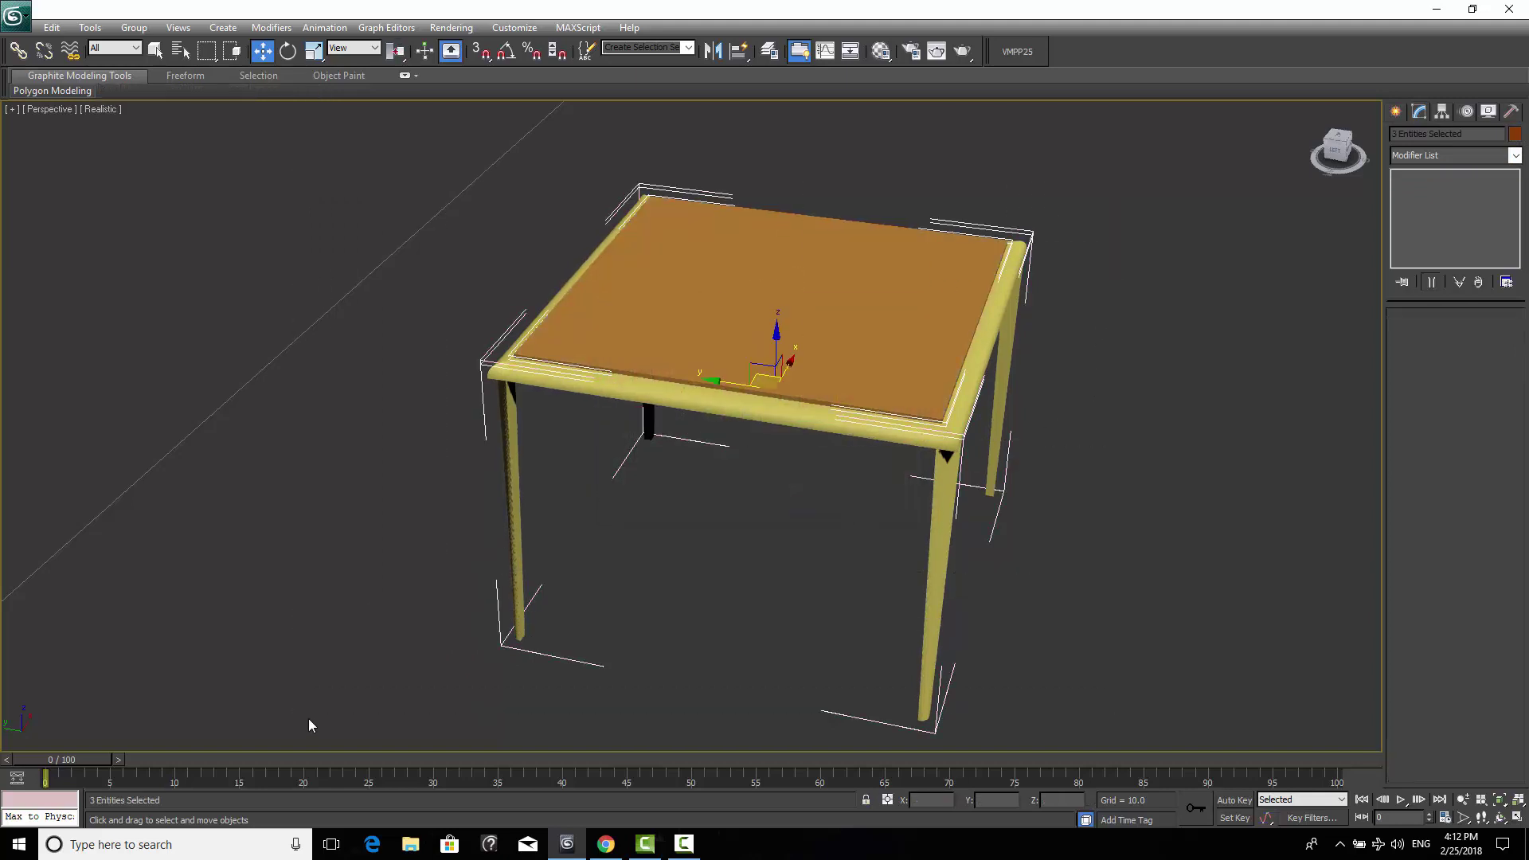
left_click(133, 27)
left_click(154, 106)
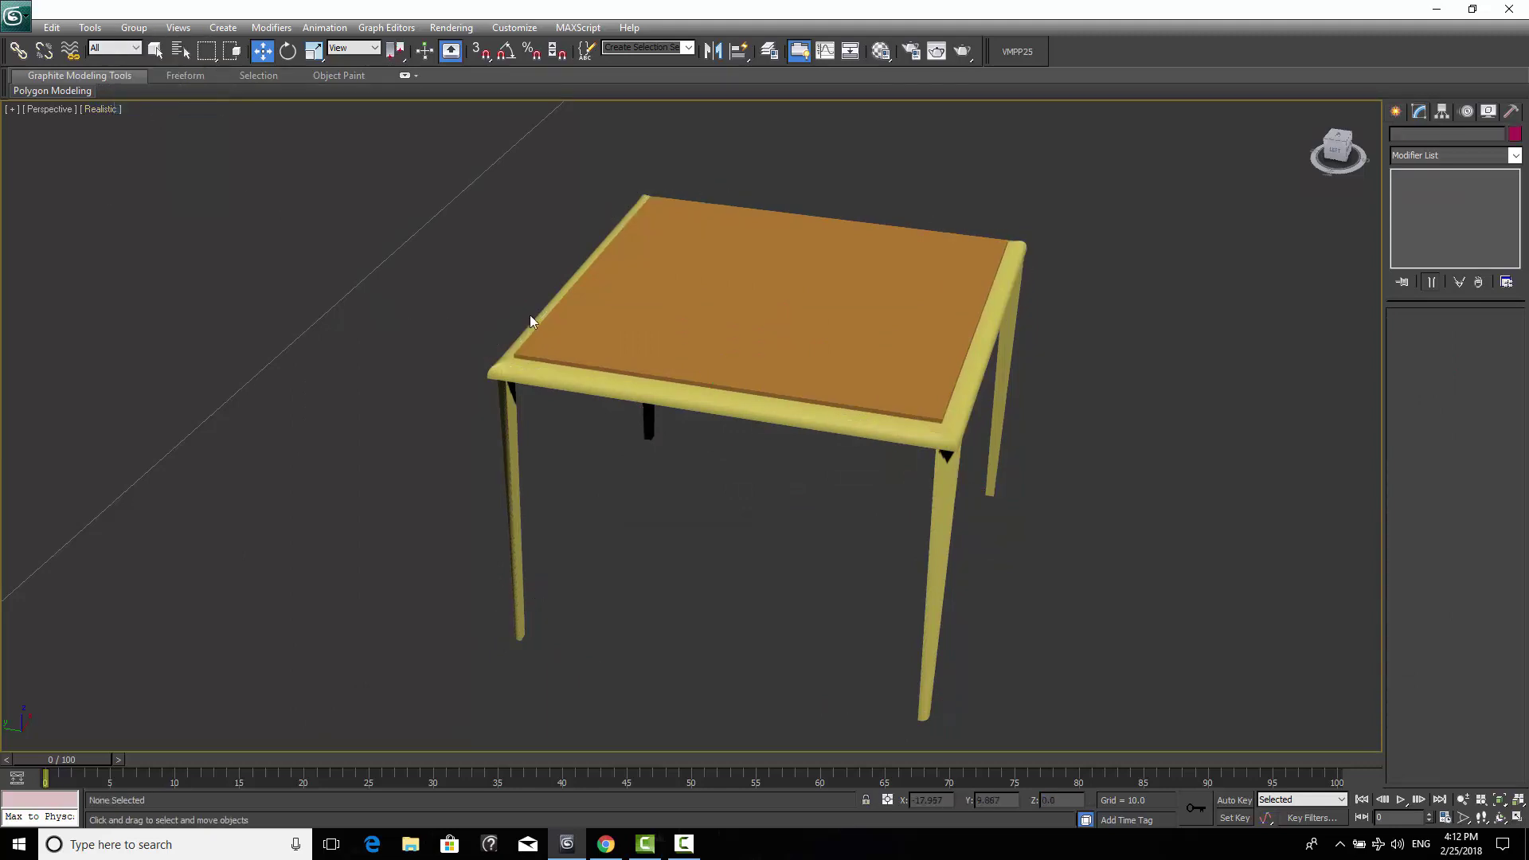